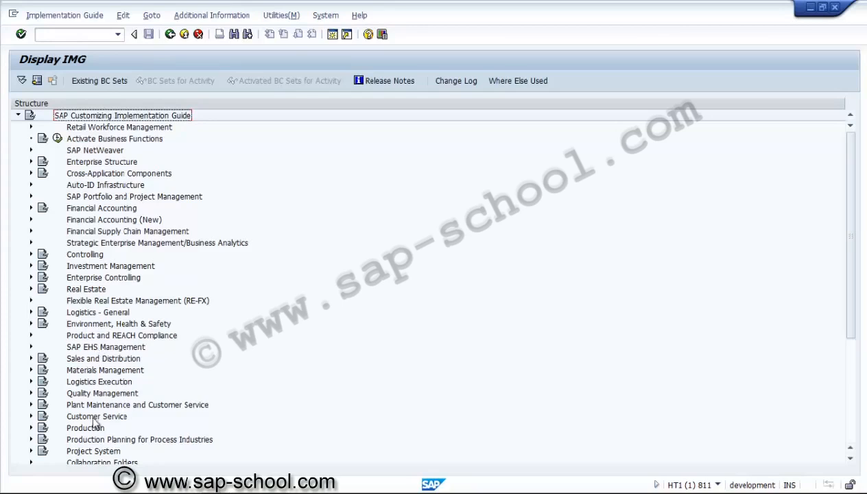
# Open the Define Parameters for WBS Scheduling activity under Project System, Dates, Date Planning in WBS.
pyautogui.click(93, 452)
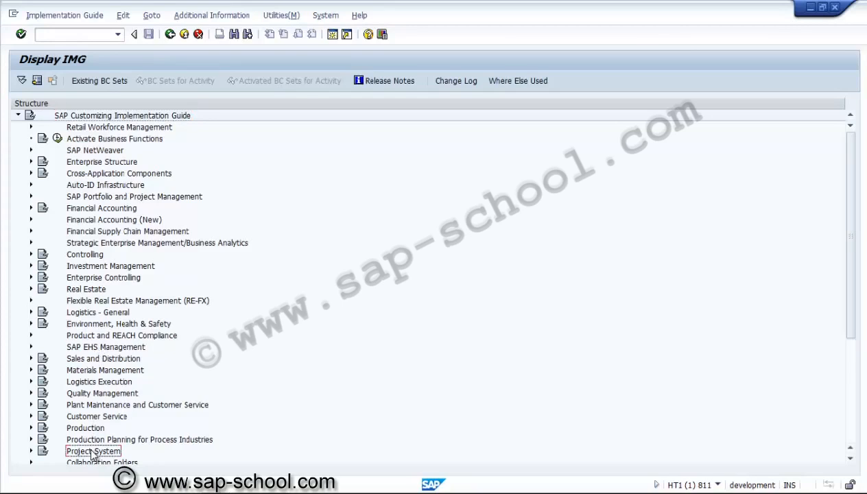
pyautogui.click(31, 451)
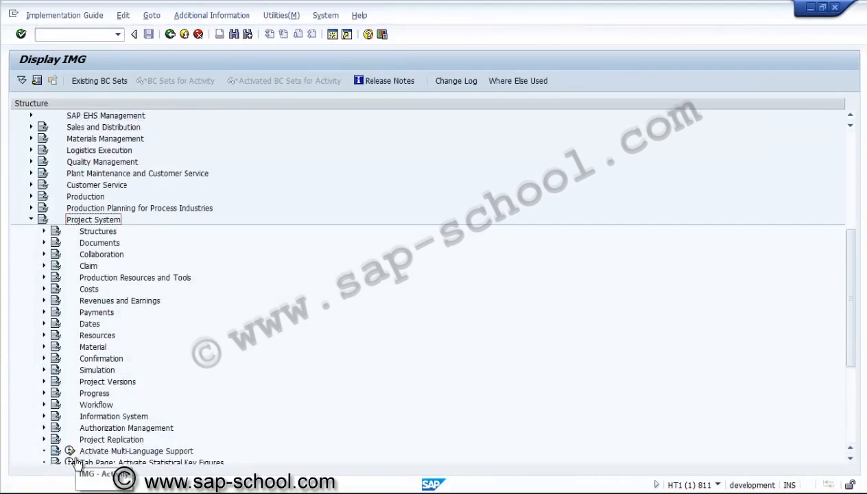
pyautogui.click(88, 324)
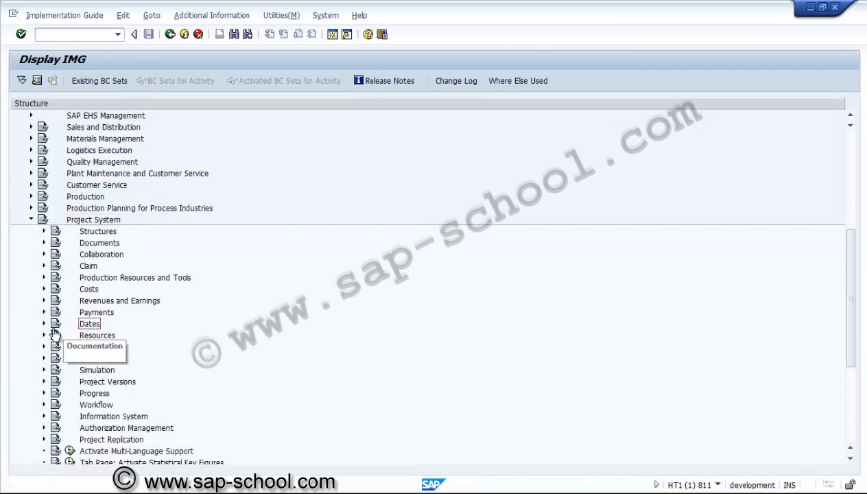
pyautogui.click(44, 324)
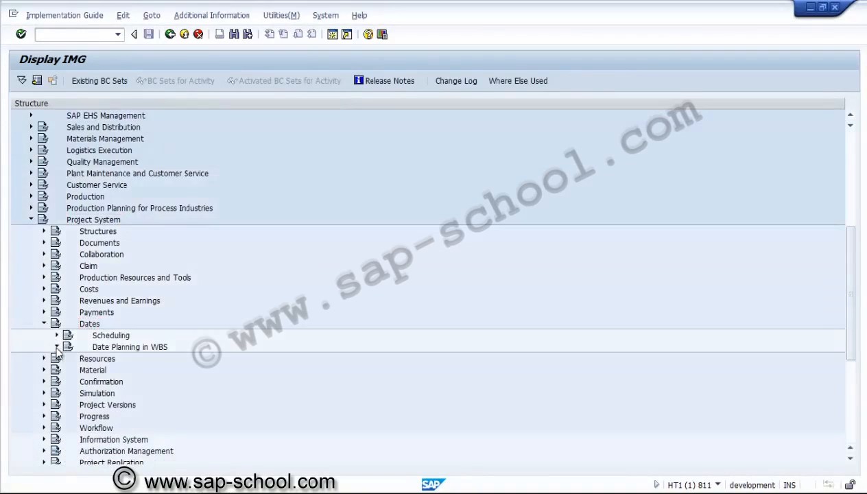
pyautogui.click(57, 347)
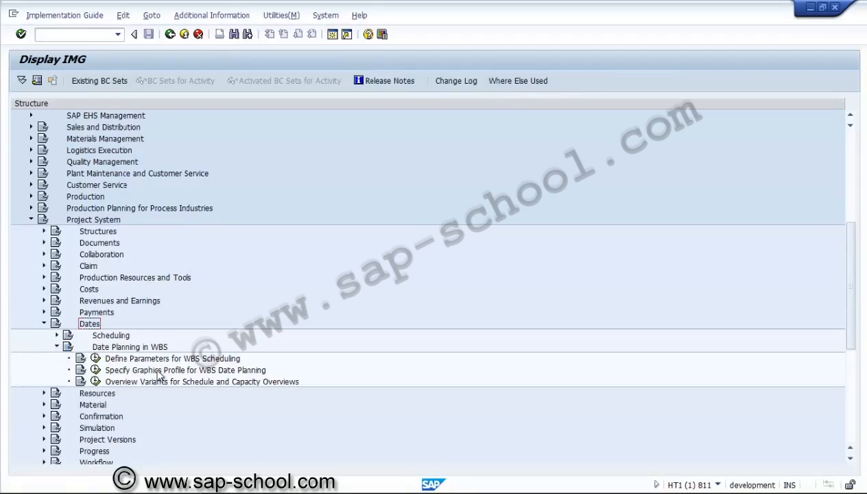
pyautogui.click(141, 360)
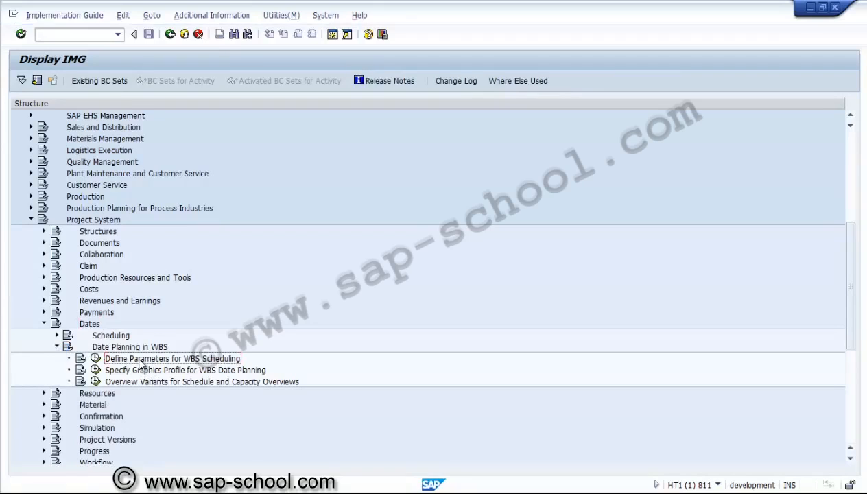
pyautogui.click(97, 360)
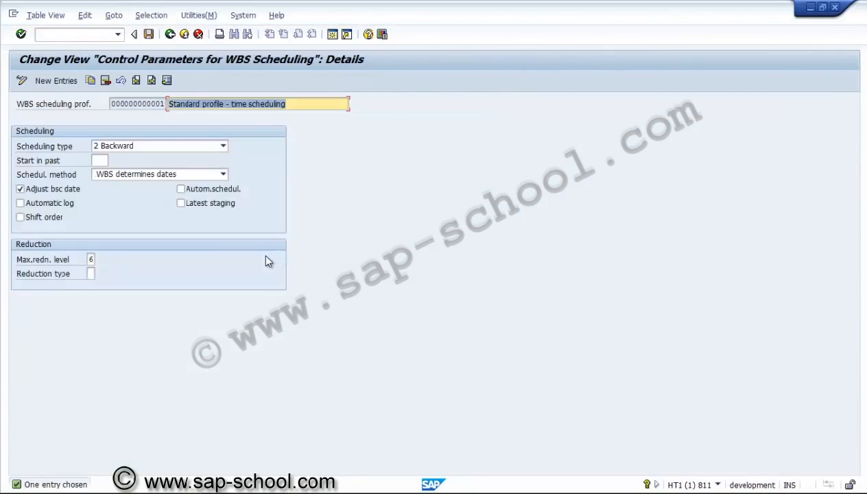
# Examine the standard profile's scheduling type options, start in past value and scheduling method options.
pyautogui.click(224, 146)
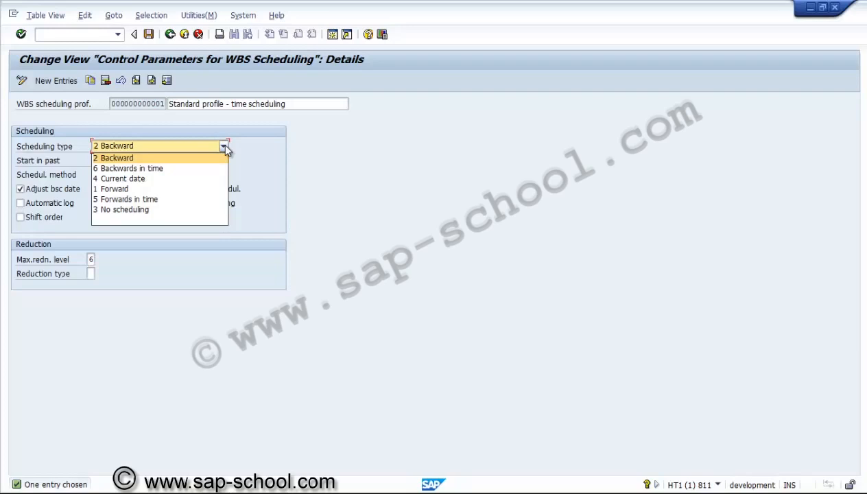
pyautogui.click(225, 146)
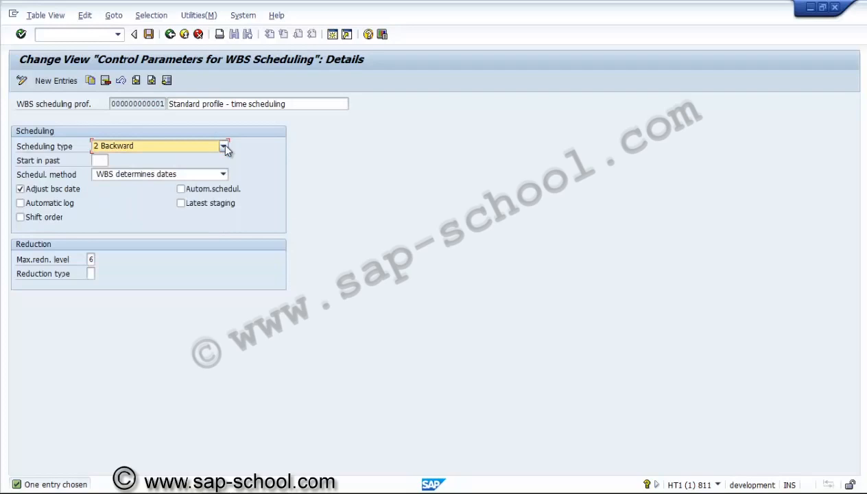
pyautogui.click(101, 158)
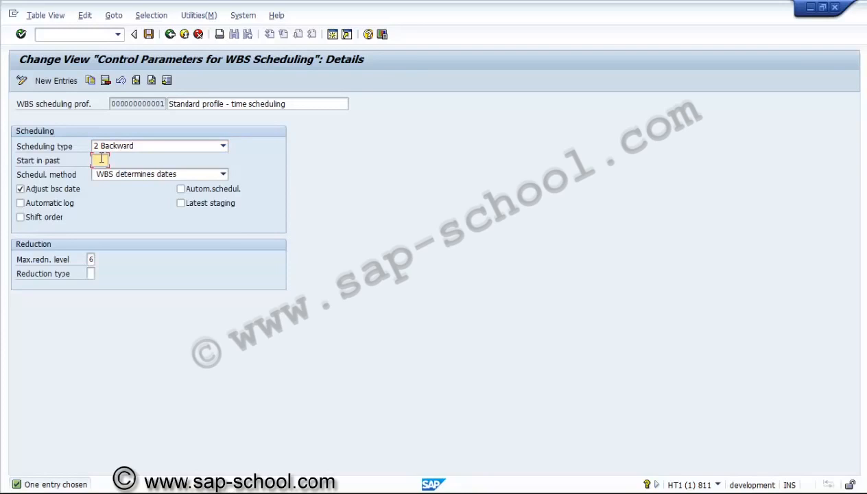
pyautogui.click(132, 175)
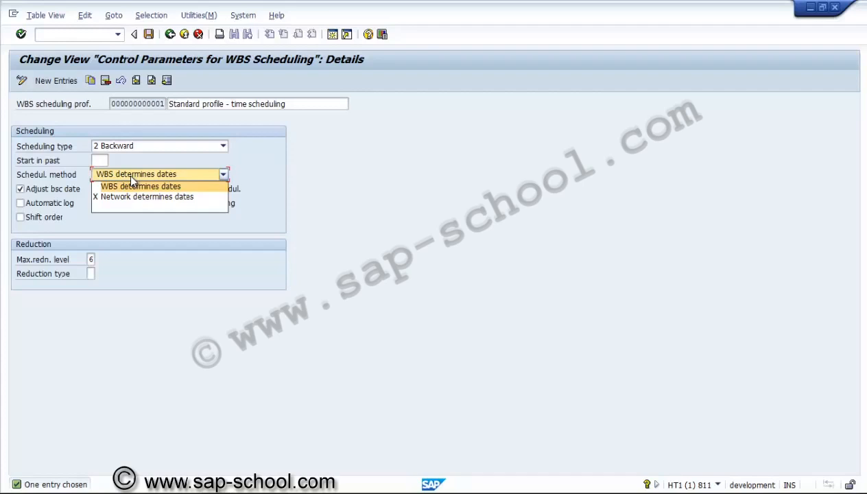
pyautogui.click(129, 174)
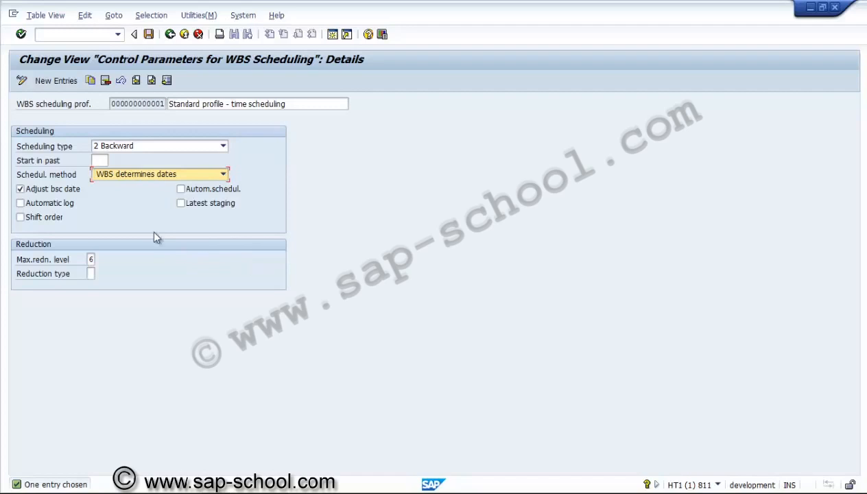
# Copy the standard time scheduling profile to a new WBS scheduling profile with the key ZUS000000001.
pyautogui.click(91, 80)
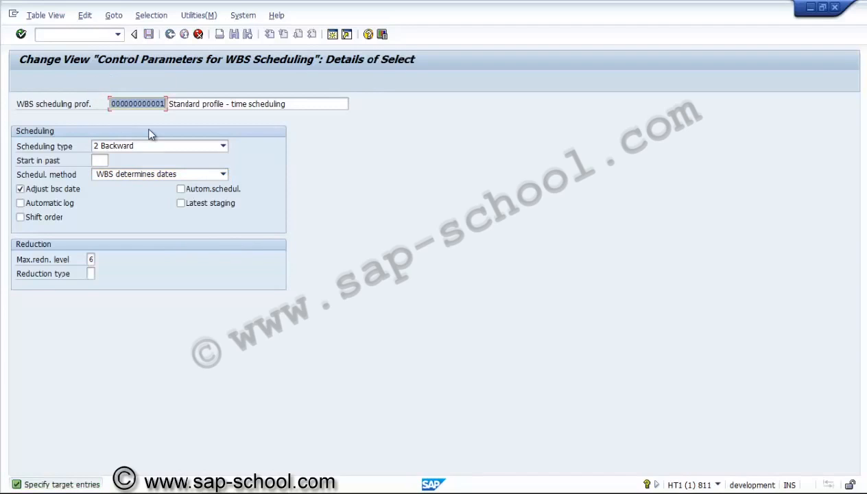
pyautogui.write('Z')
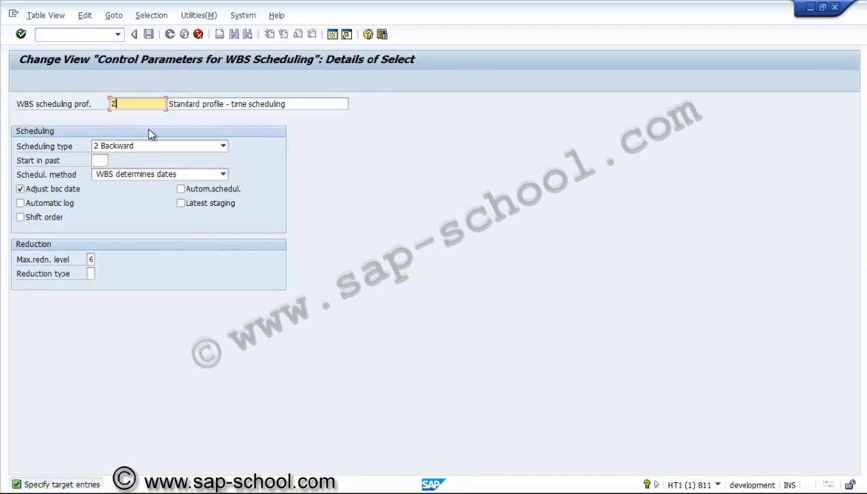
pyautogui.write('US0000000')
pyautogui.write('00')
pyautogui.write('1')
# Change the copied profile's description to "US profile - time scheduling".
pyautogui.click(171, 103)
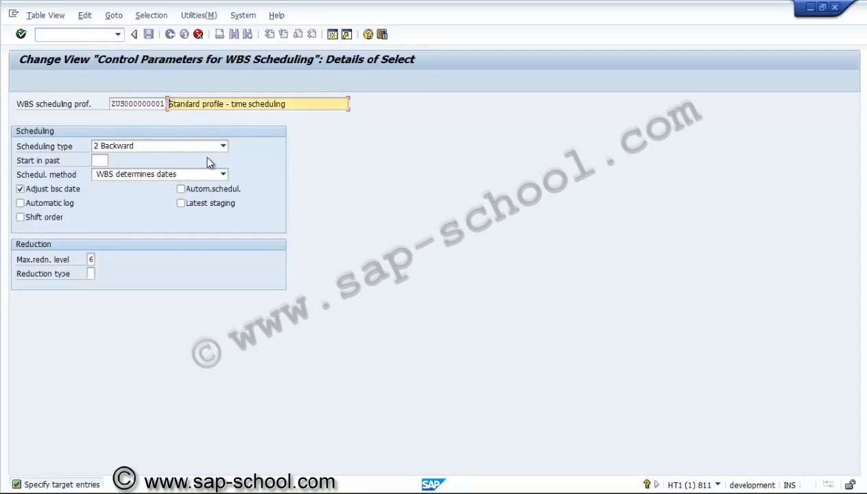
pyautogui.press('Delete')
pyautogui.press('Delete')
pyautogui.press('Delete')
pyautogui.press('Delete')
pyautogui.press('Delete')
pyautogui.press('Delete')
pyautogui.press('Delete')
pyautogui.press('Delete')
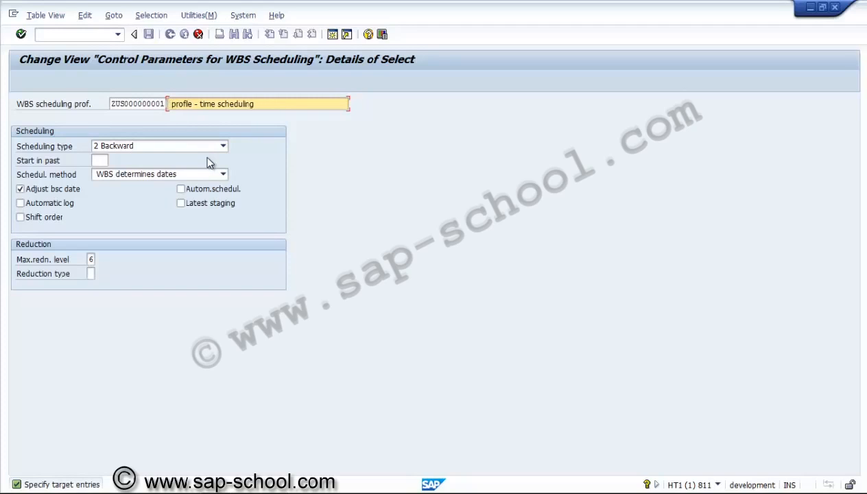
pyautogui.write('US')
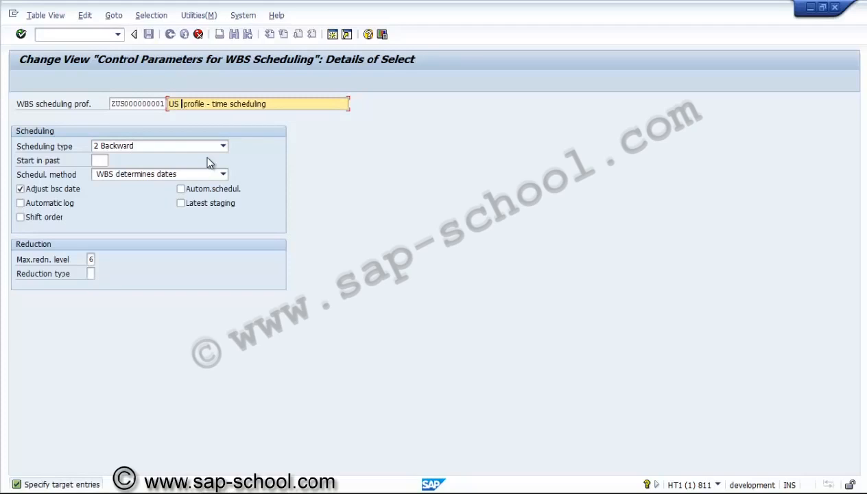
pyautogui.press('BackSpace')
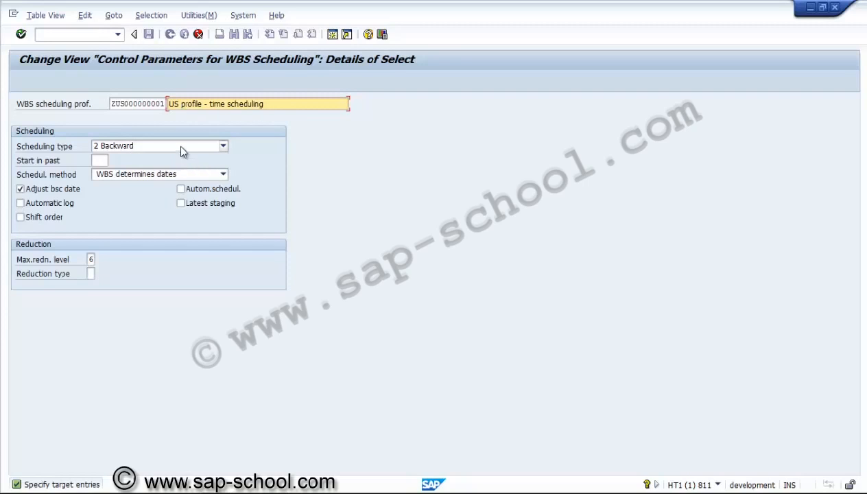
# Set the new profile's scheduling type to 1 Forward and its start in past to 999.
pyautogui.click(182, 148)
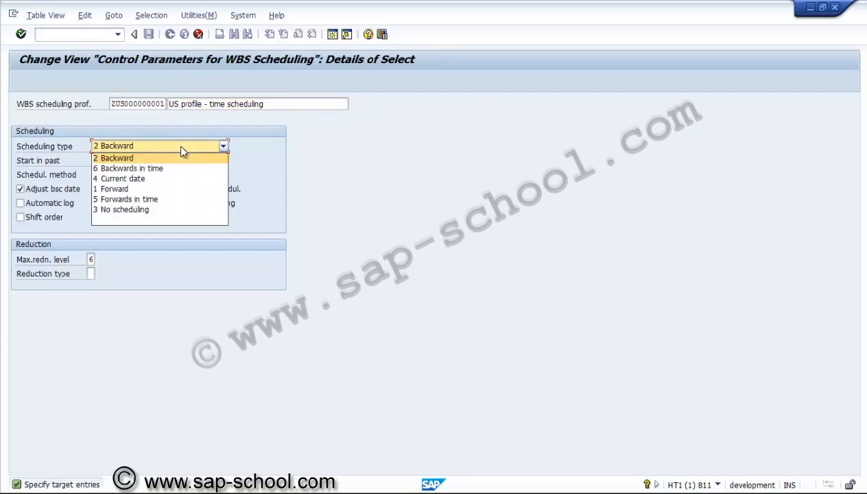
pyautogui.click(169, 188)
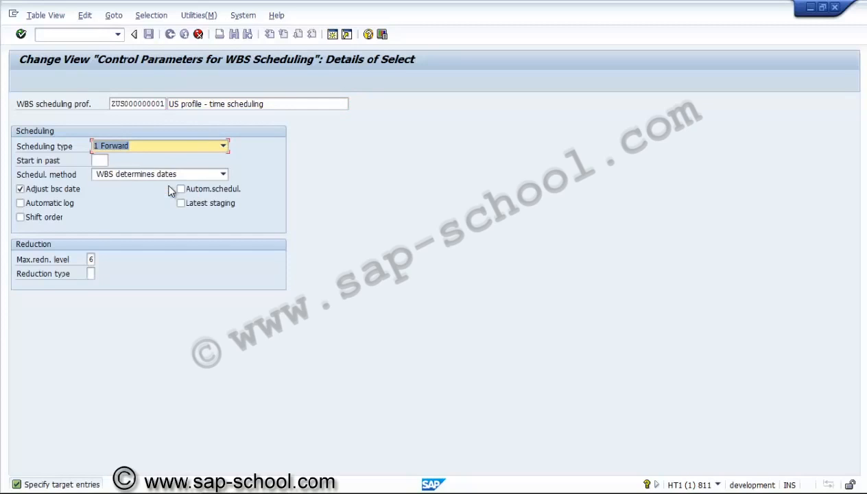
pyautogui.click(103, 161)
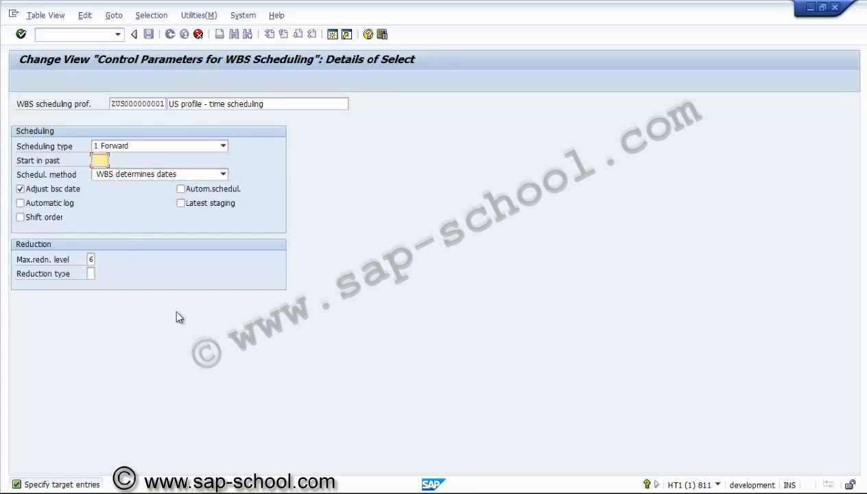
pyautogui.write('999')
# Set the scheduling method to Network determines dates and enable the Automatic log and Autom.schedul. options.
pyautogui.click(152, 174)
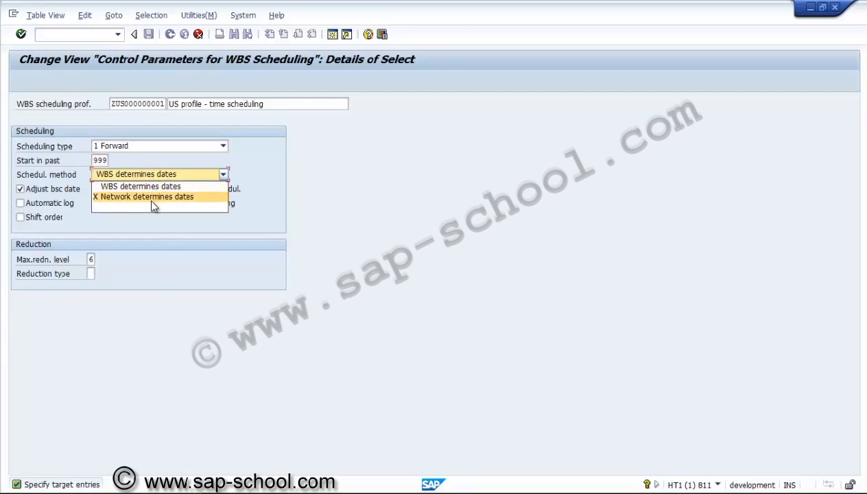
pyautogui.click(150, 197)
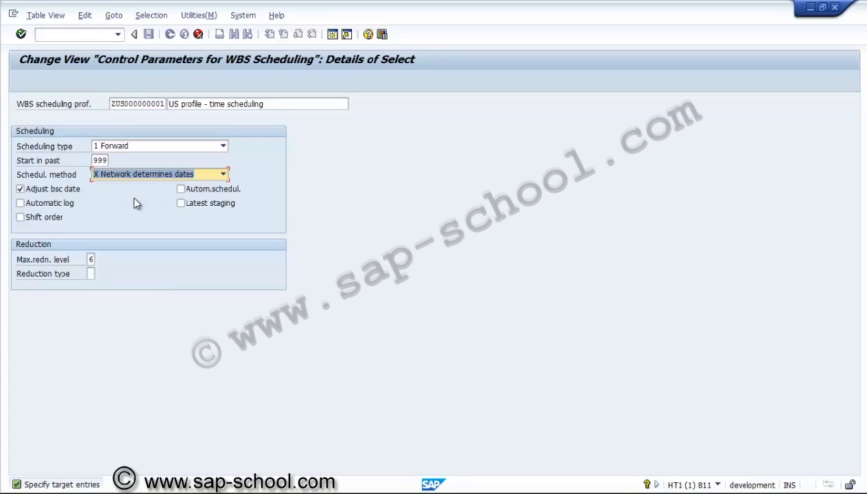
pyautogui.click(62, 206)
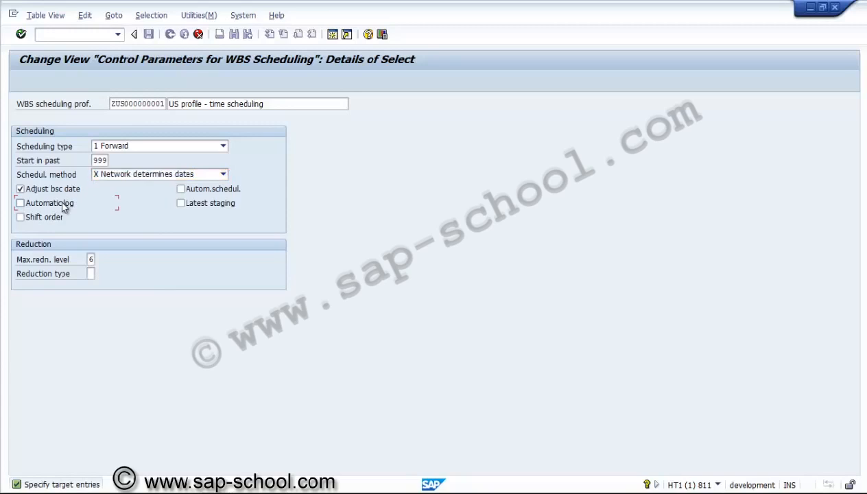
pyautogui.click(218, 193)
# Set the maximum reduction level to 0, Do not reduce, and confirm the copied profile entry.
pyautogui.click(92, 260)
pyautogui.click(99, 261)
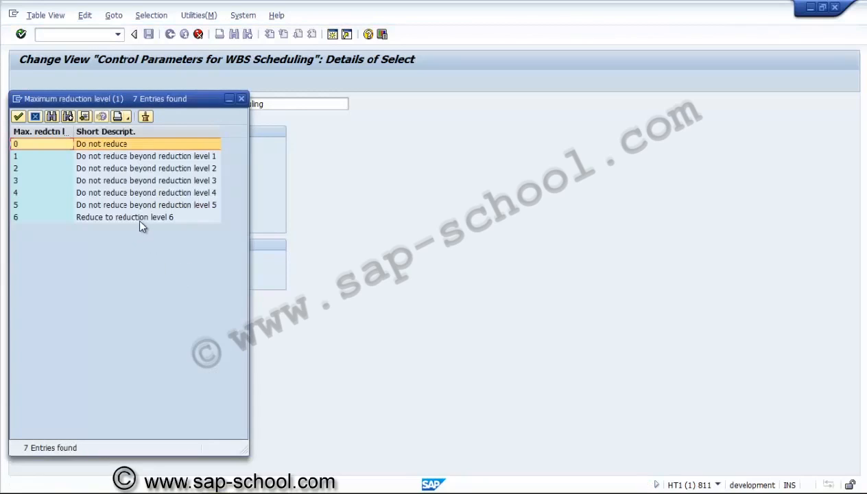
pyautogui.click(140, 221)
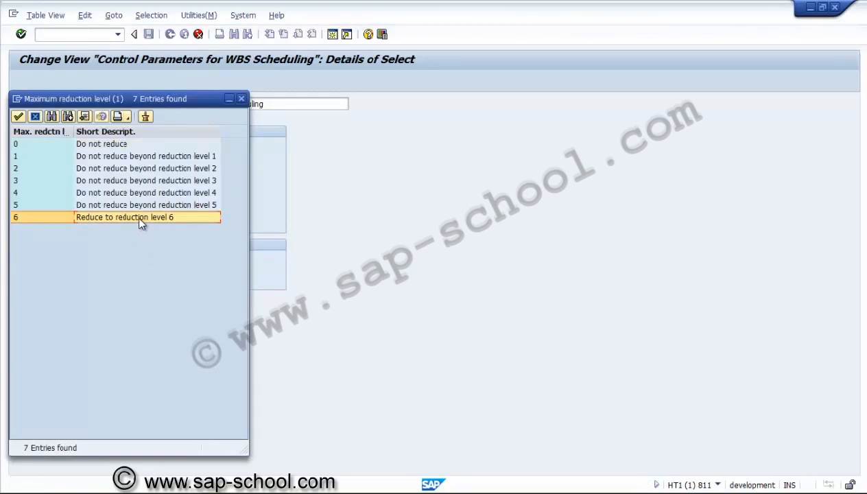
pyautogui.click(118, 146)
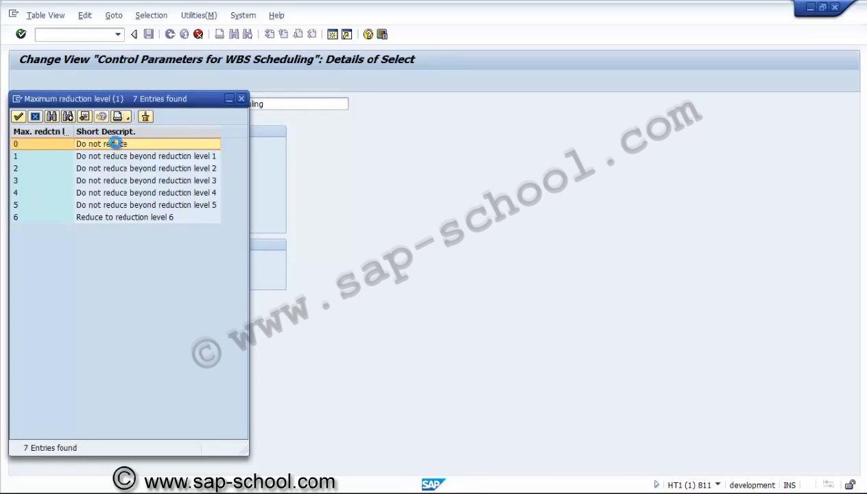
pyautogui.doubleClick(118, 145)
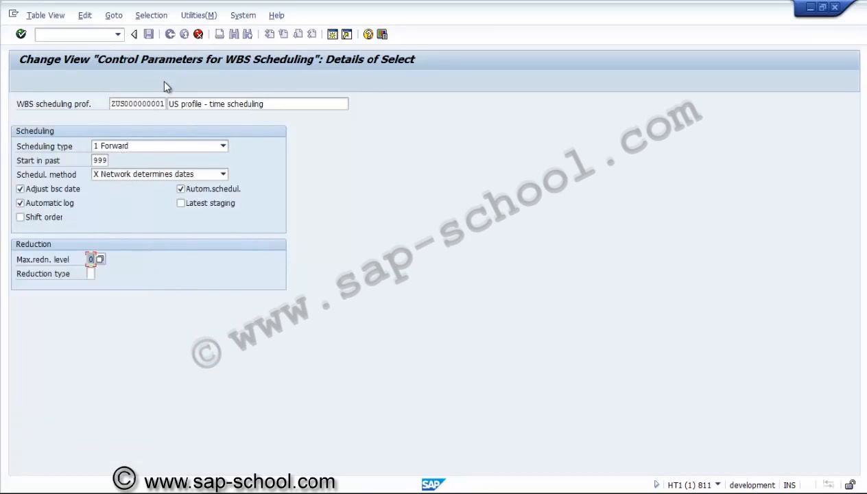
pyautogui.press('Return')
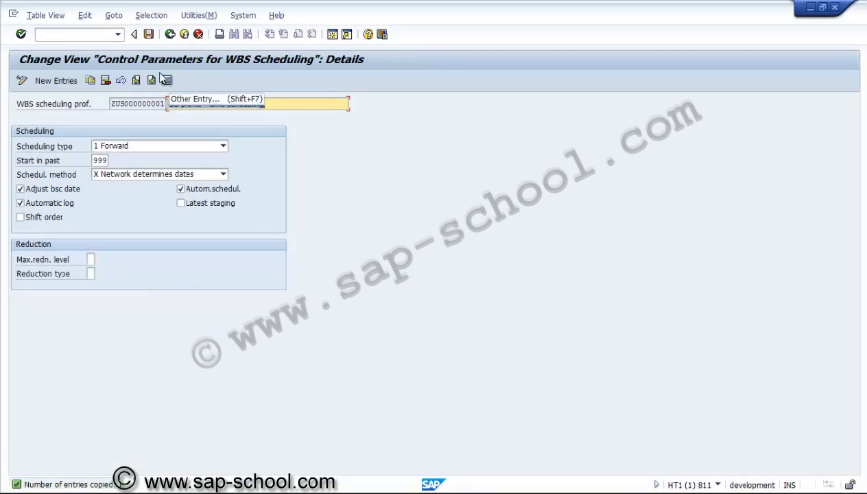
# Save the profile in a new customizing request with the short description "PS - Scheduling parameters for WBS element".
pyautogui.click(149, 36)
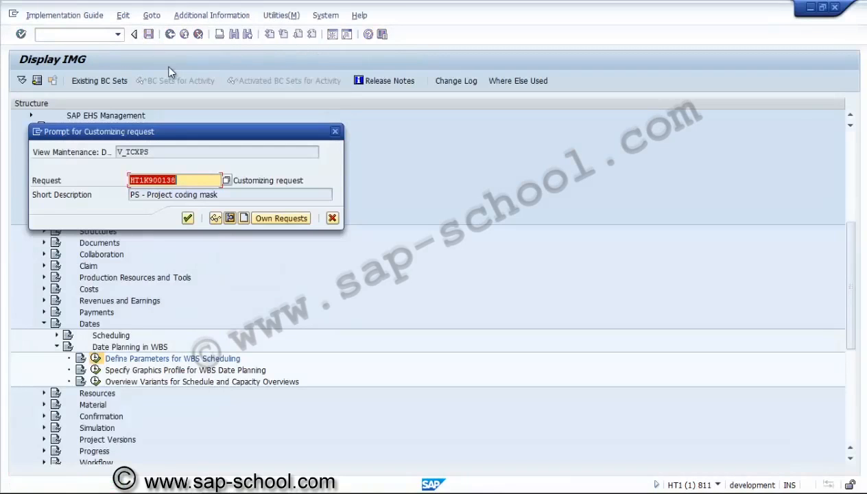
pyautogui.click(245, 219)
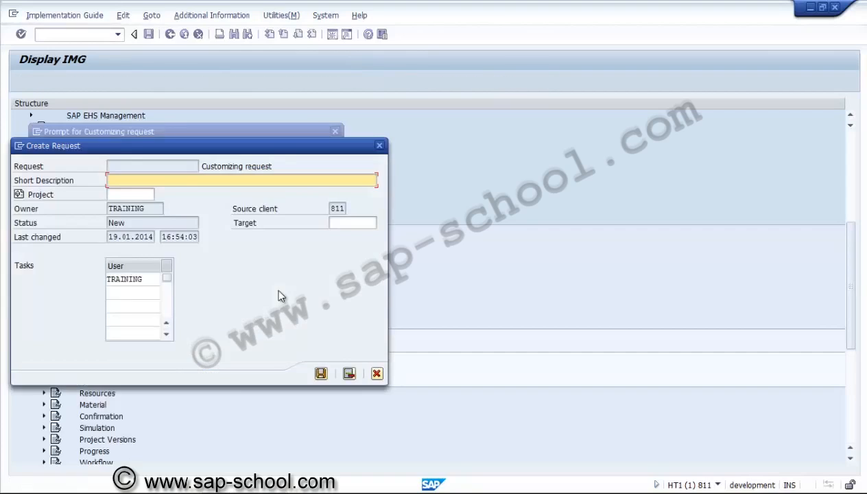
pyautogui.write('PS - Scheduling')
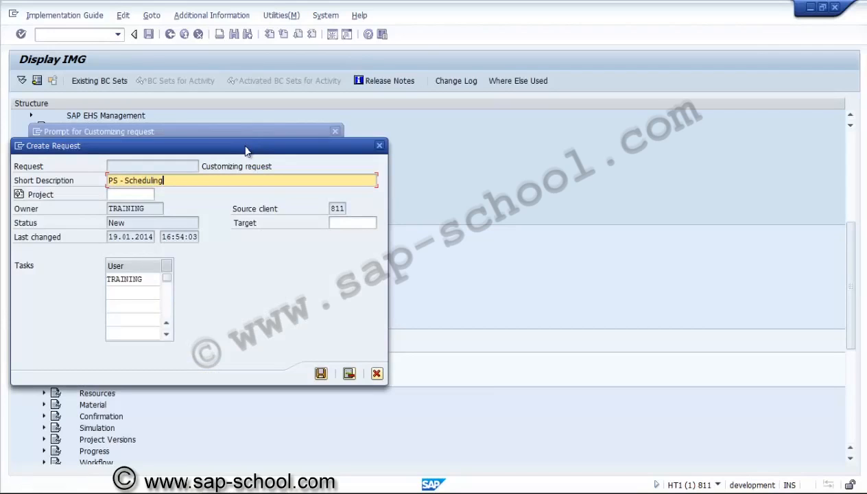
pyautogui.write(' parameters for WBS element')
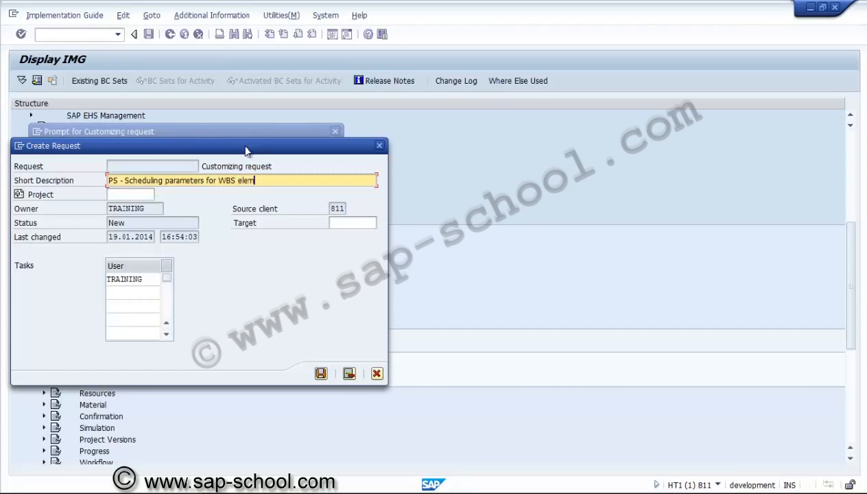
pyautogui.click(320, 373)
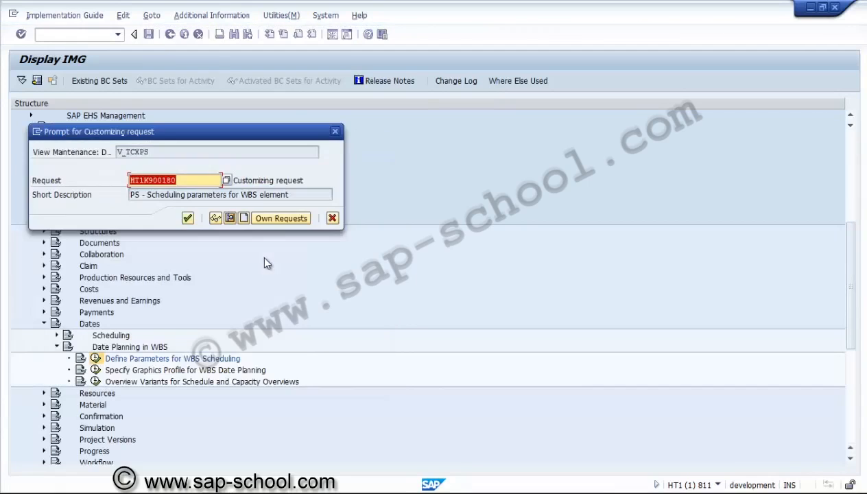
pyautogui.click(184, 218)
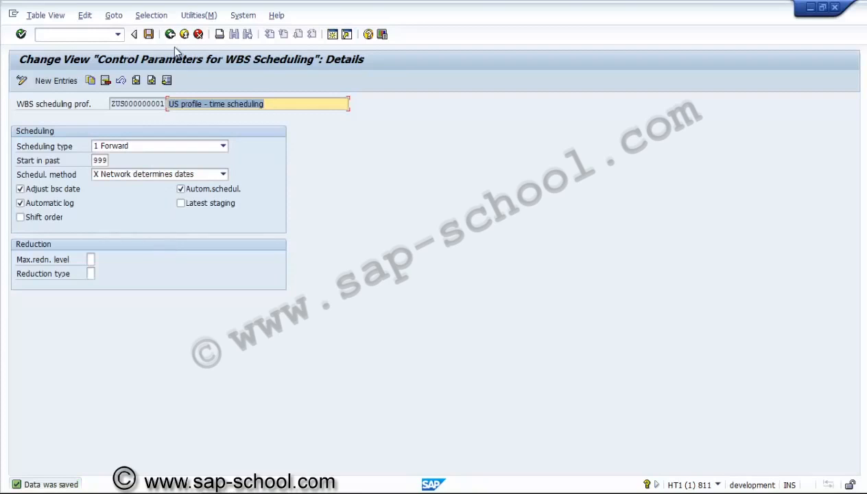
# Return to the IMG and open Create Project Profile under Project System, Structures, Operative Structures, Work Breakdown Structure (WBS).
pyautogui.click(169, 34)
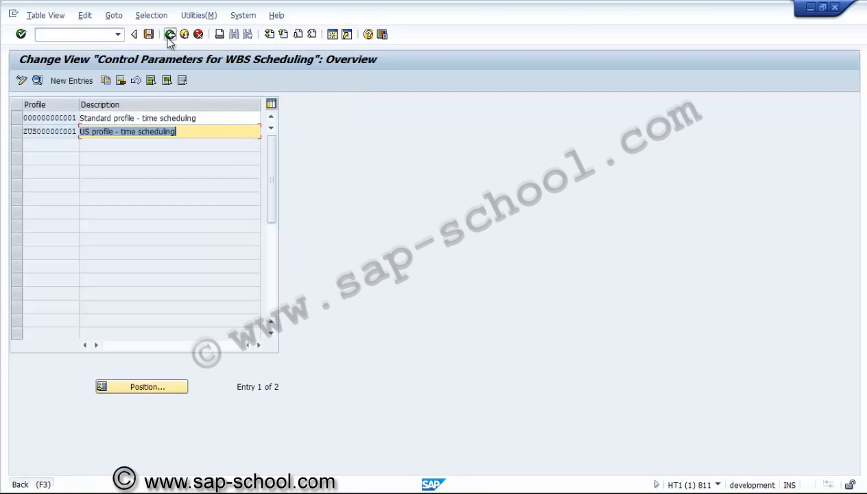
pyautogui.click(169, 36)
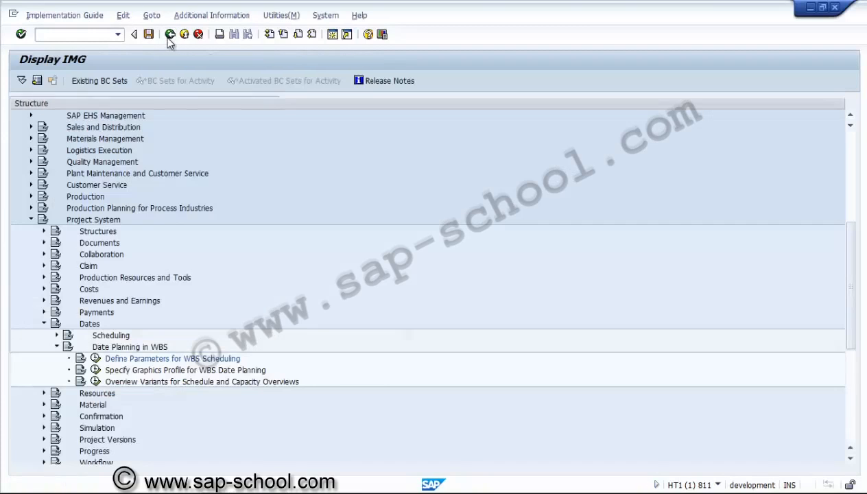
pyautogui.click(44, 232)
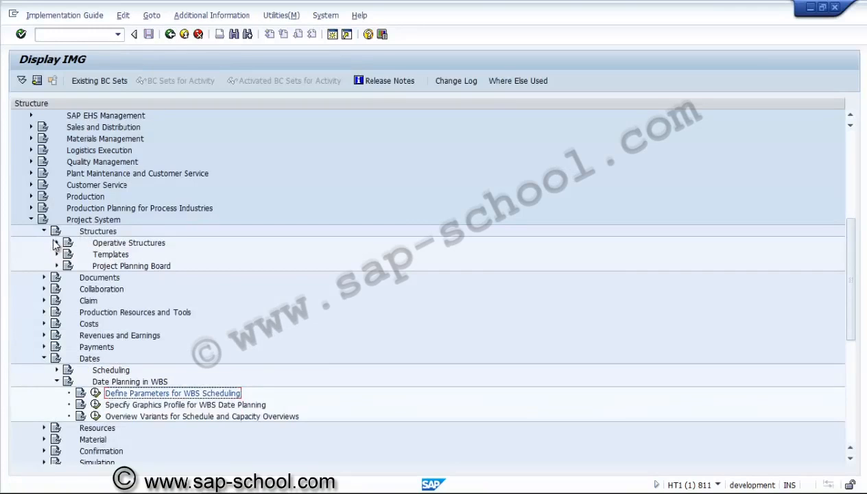
pyautogui.click(57, 243)
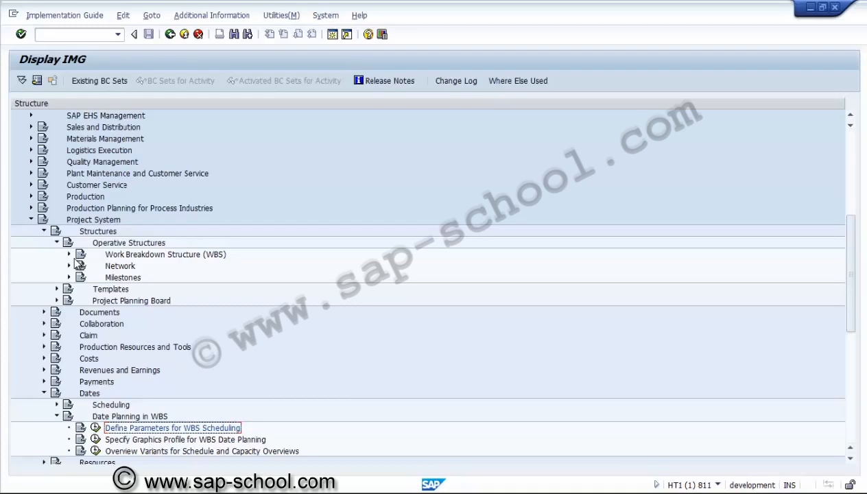
pyautogui.click(103, 219)
pyautogui.click(104, 231)
pyautogui.click(108, 243)
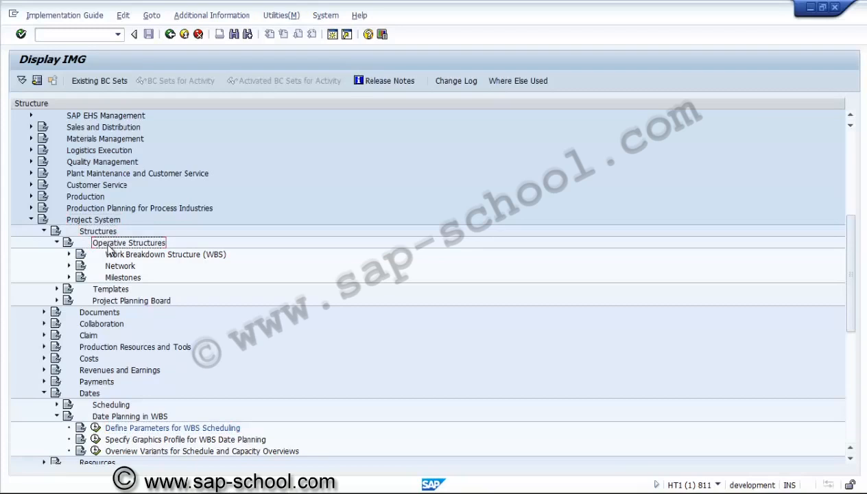
pyautogui.click(70, 255)
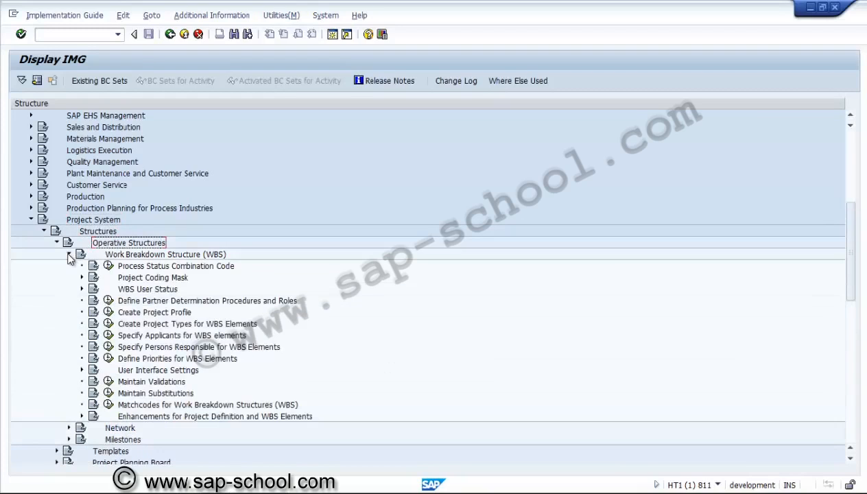
pyautogui.click(107, 313)
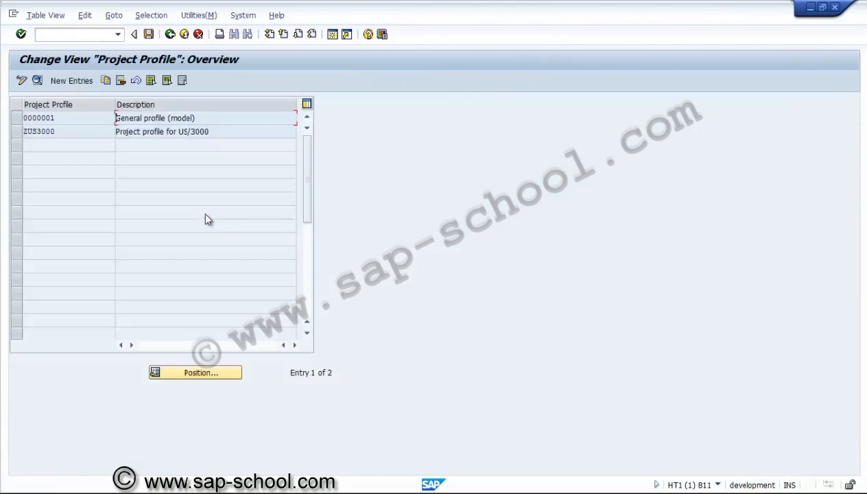
# Open the details of project profile ZUS3000 and review its control settings.
pyautogui.click(20, 135)
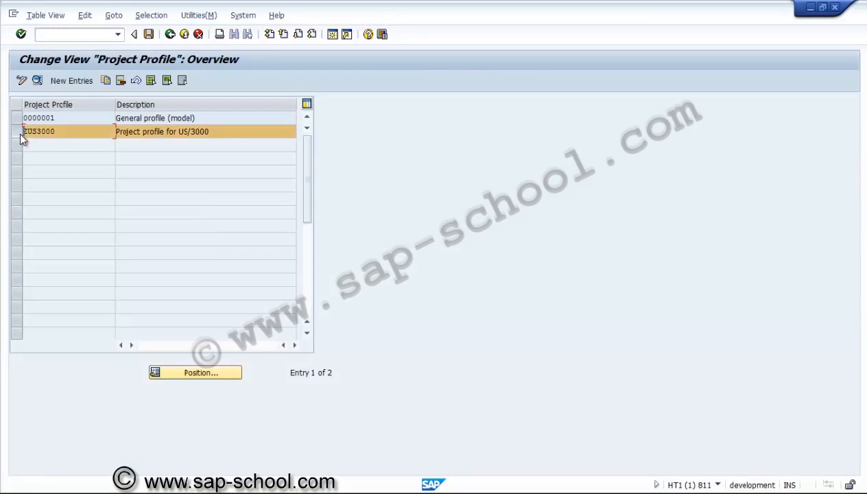
pyautogui.click(38, 81)
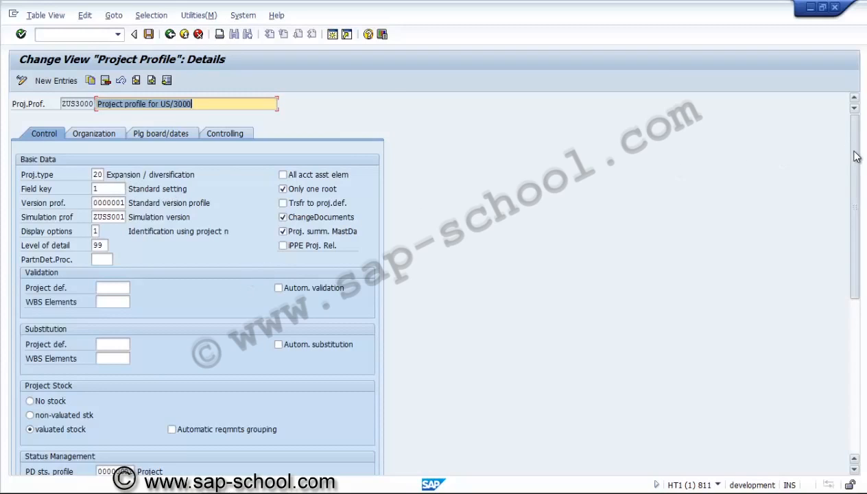
pyautogui.scroll(-5, 853, 145)
pyautogui.scroll(-3, 863, 255)
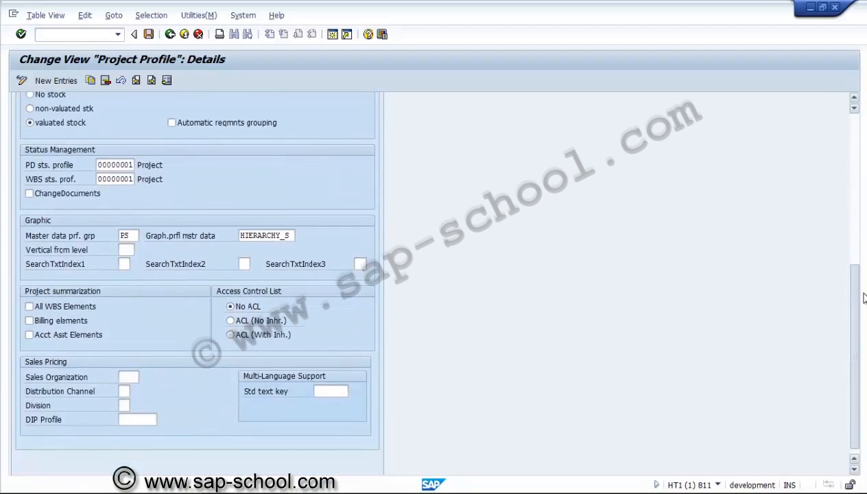
pyautogui.scroll(10, 864, 280)
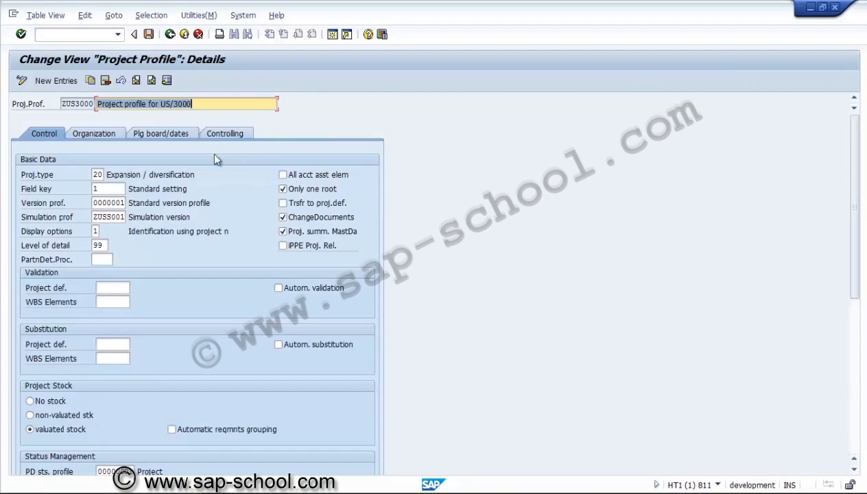
# Assign WBS scheduling profile ZUS000000001 in the planning board and dates settings of project profile ZUS3000.
pyautogui.click(172, 137)
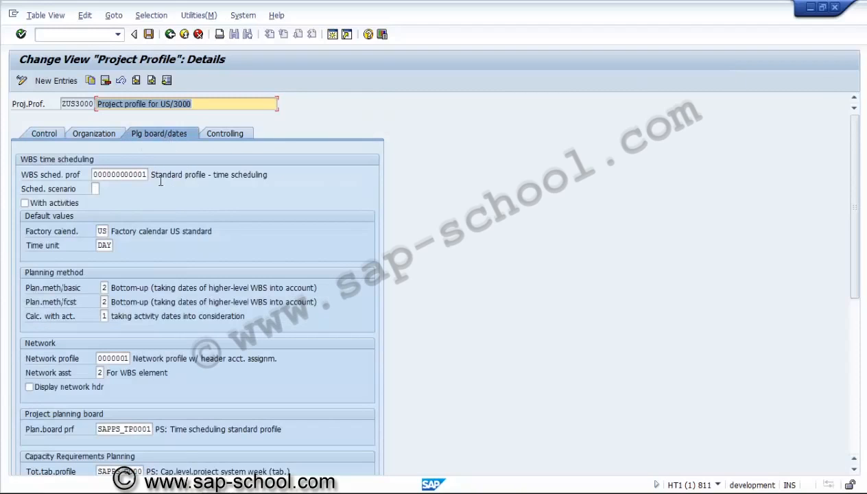
pyautogui.click(148, 177)
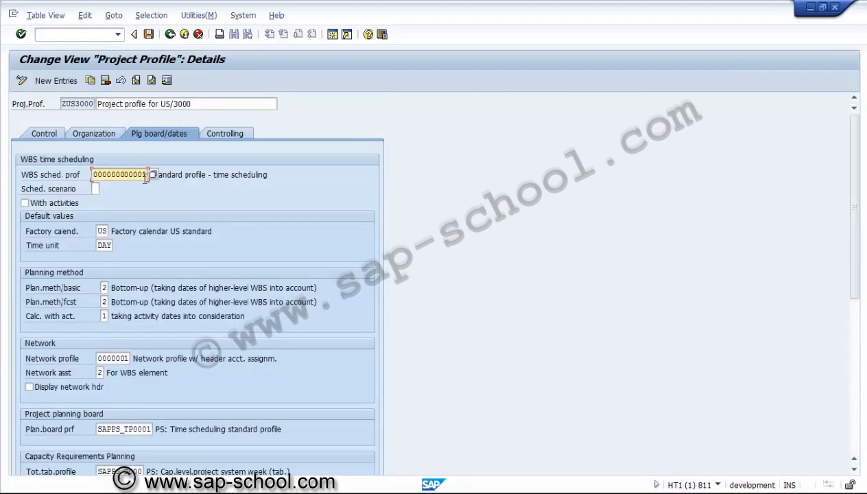
pyautogui.click(152, 175)
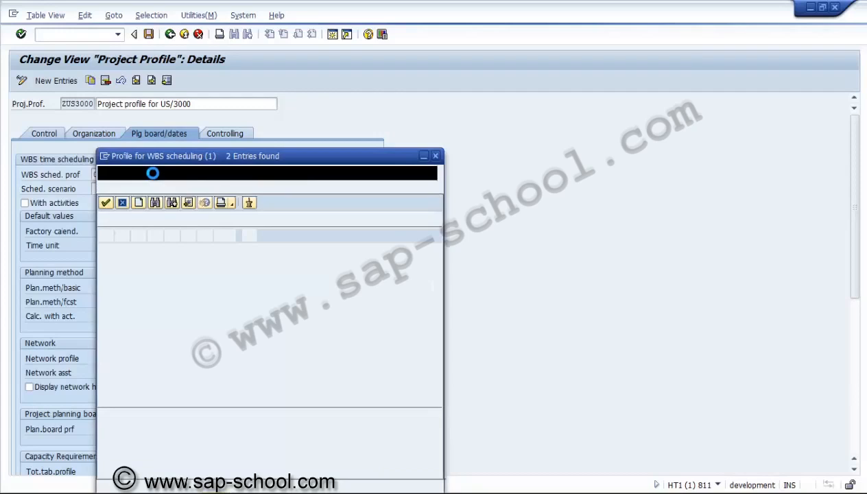
pyautogui.doubleClick(150, 246)
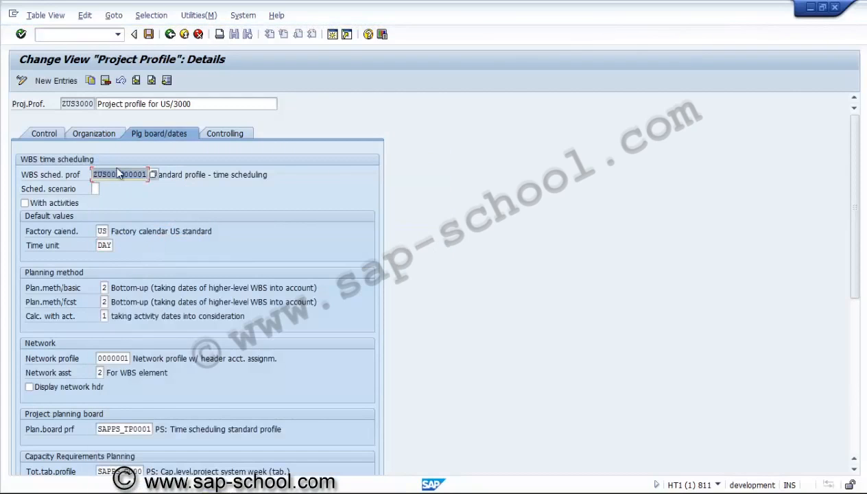
# Save the project profile to the customizing request "PS - Scheduling parameters for WBS element" and return to the IMG.
pyautogui.click(148, 35)
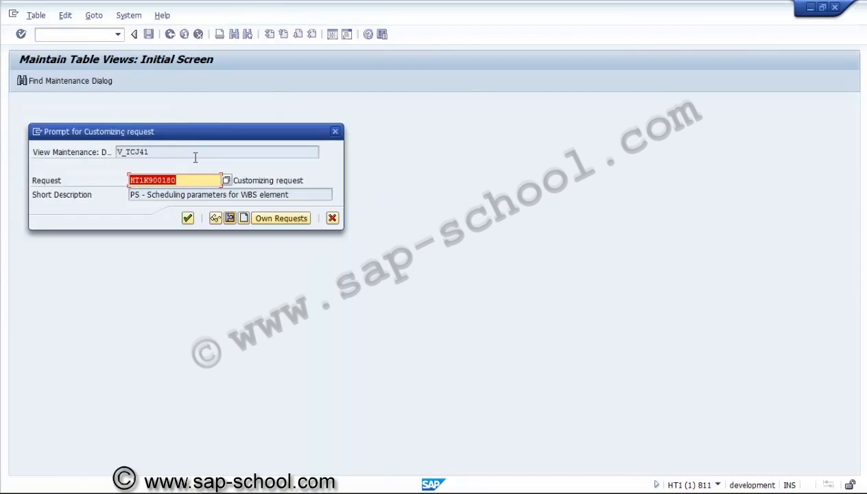
pyautogui.click(188, 218)
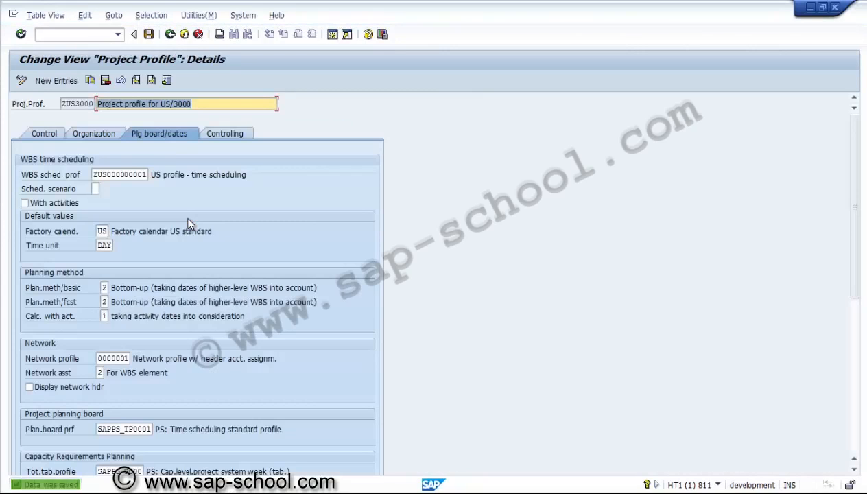
pyautogui.click(169, 35)
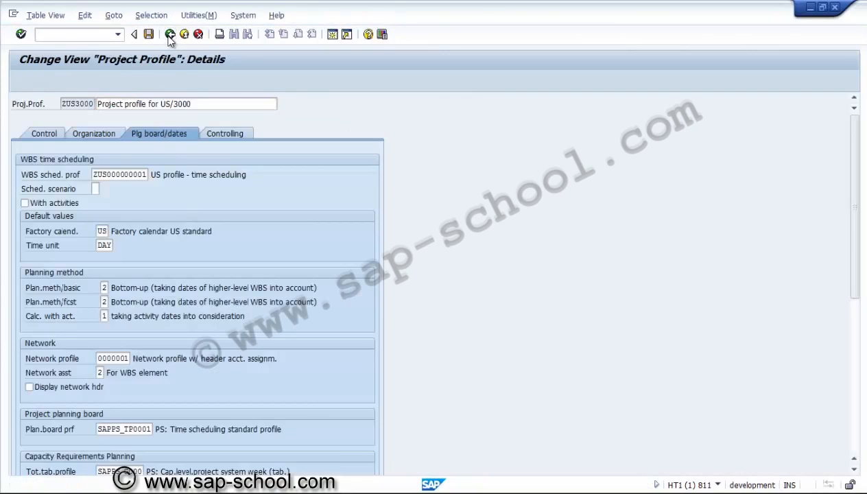
pyautogui.click(169, 35)
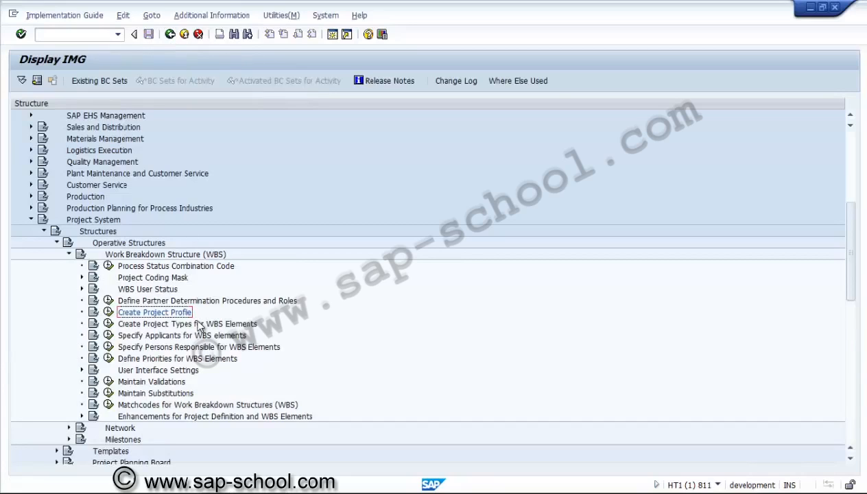
# Open Define Project Coding Mask and examine the section layout of the U3000 Plant 3000 Capex coding mask.
pyautogui.click(81, 278)
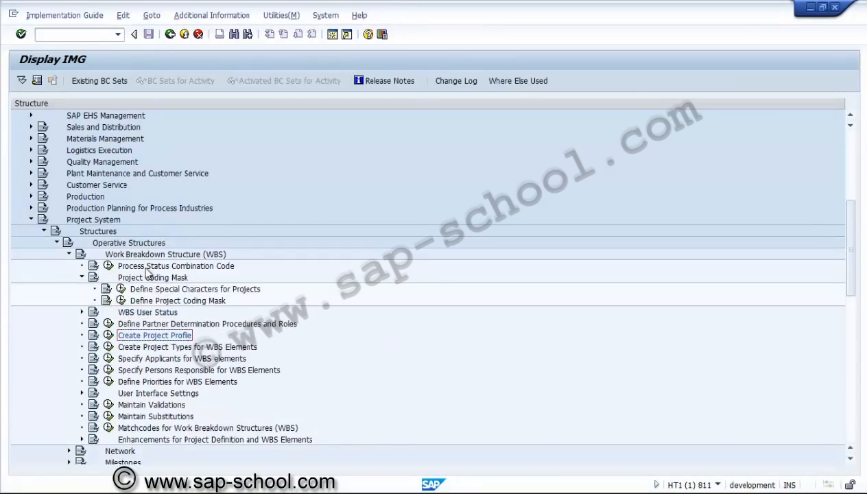
pyautogui.click(120, 300)
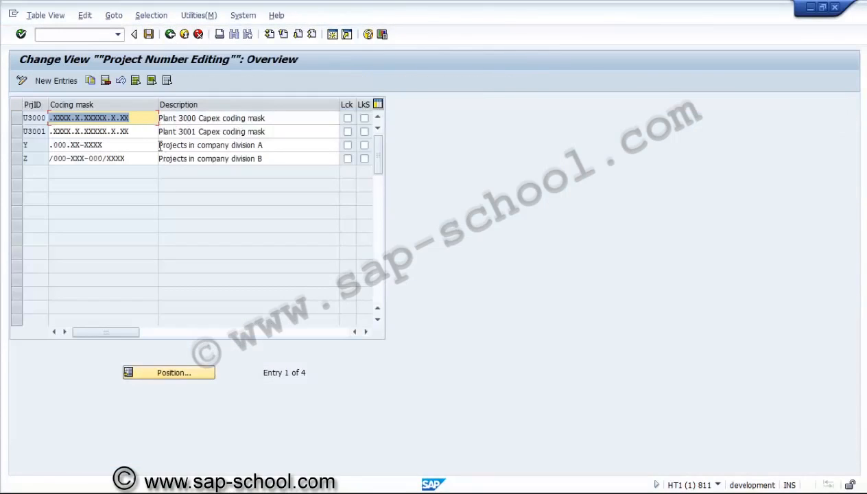
pyautogui.click(148, 122)
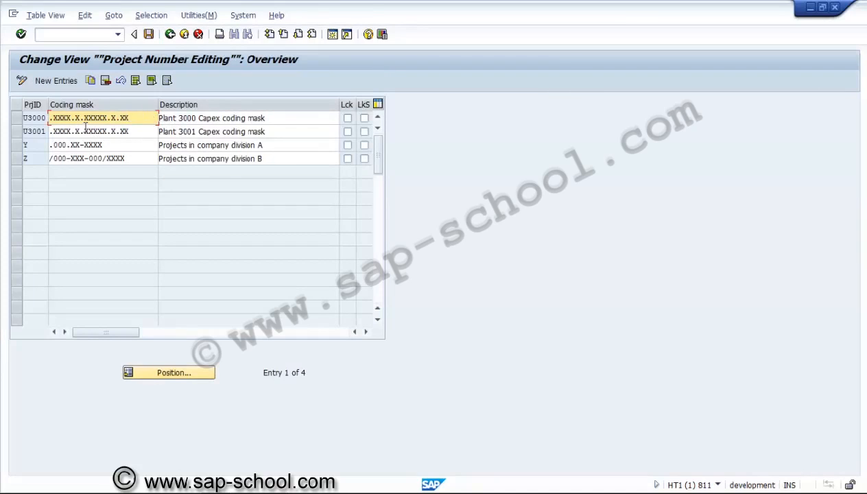
pyautogui.click(44, 121)
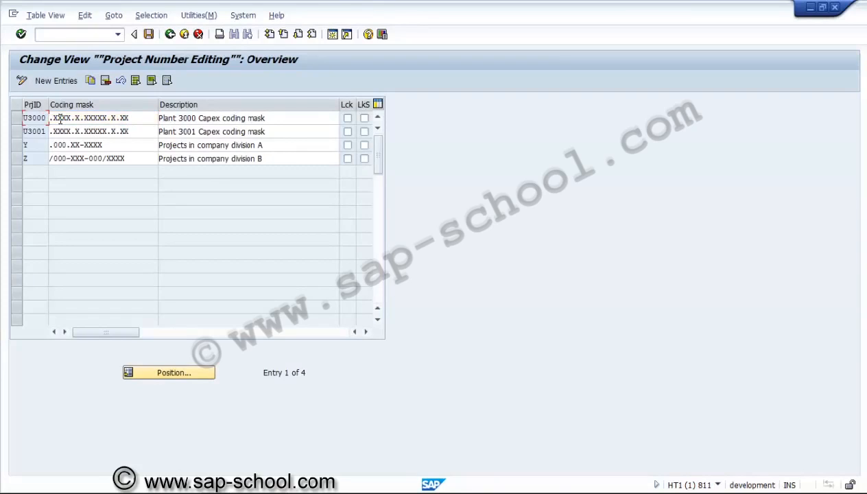
pyautogui.click(60, 119)
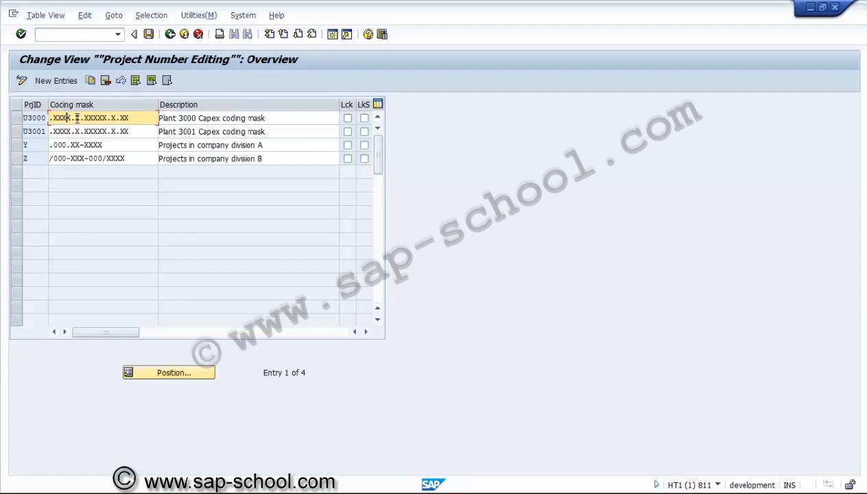
pyautogui.click(77, 118)
# Save the project coding masks, agreeing to carry out the transport, and go back to SAP Easy Access.
pyautogui.click(148, 33)
pyautogui.click(173, 280)
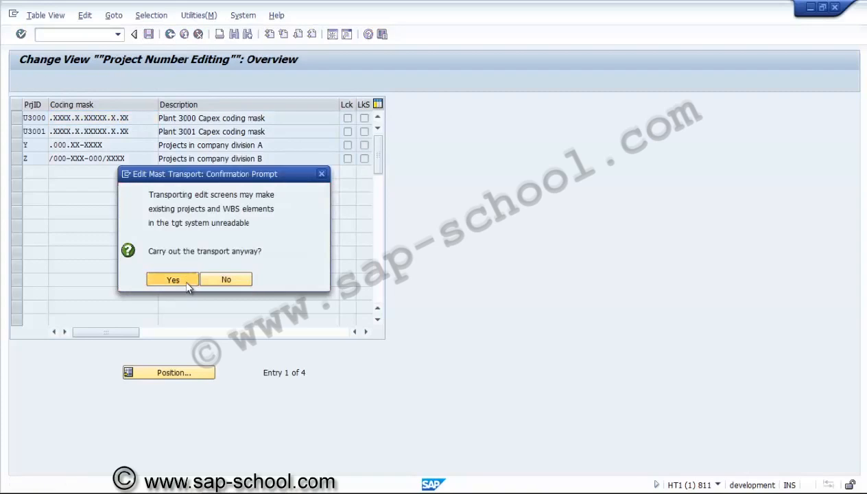
pyautogui.click(171, 34)
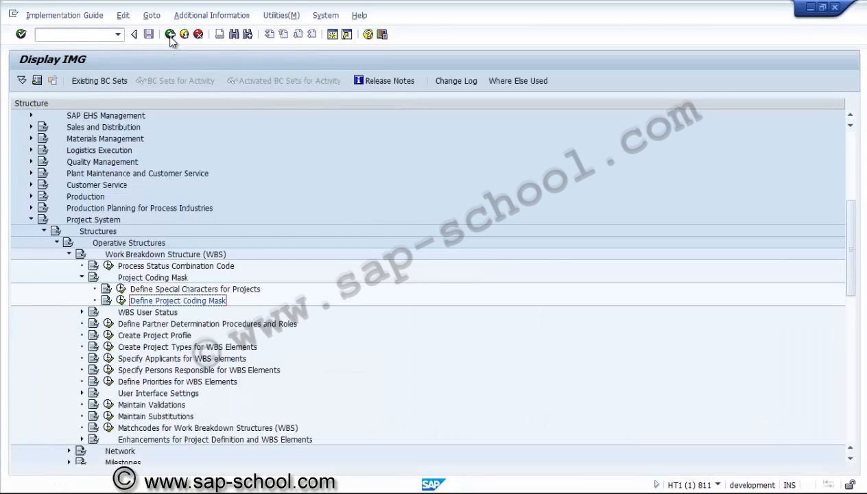
pyautogui.click(170, 34)
pyautogui.click(170, 34)
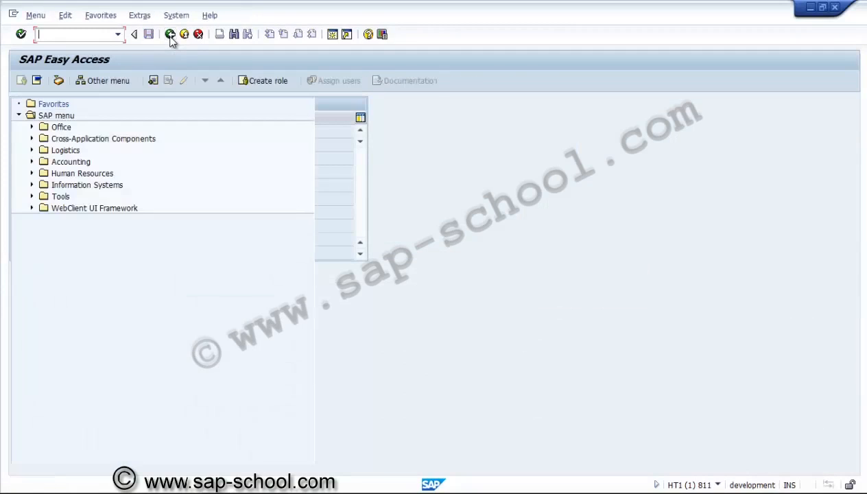
# Expand the Logistics folder of the SAP menu and the Project System folder inside it.
pyautogui.click(32, 151)
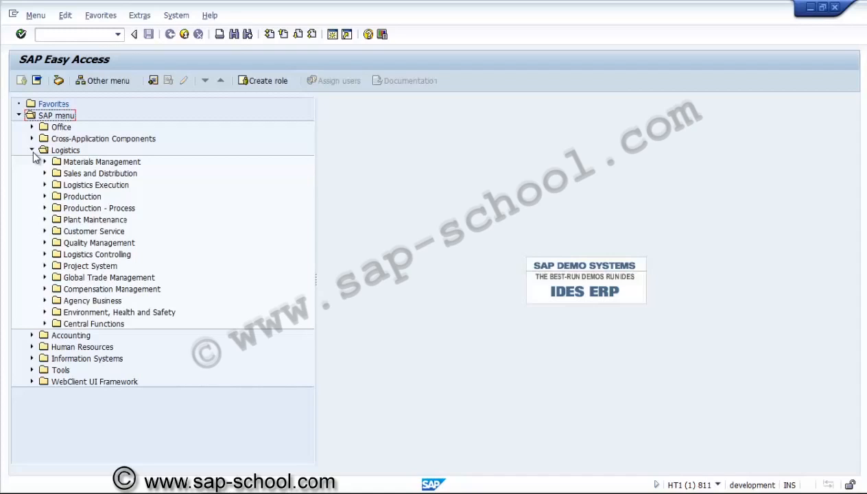
pyautogui.click(75, 270)
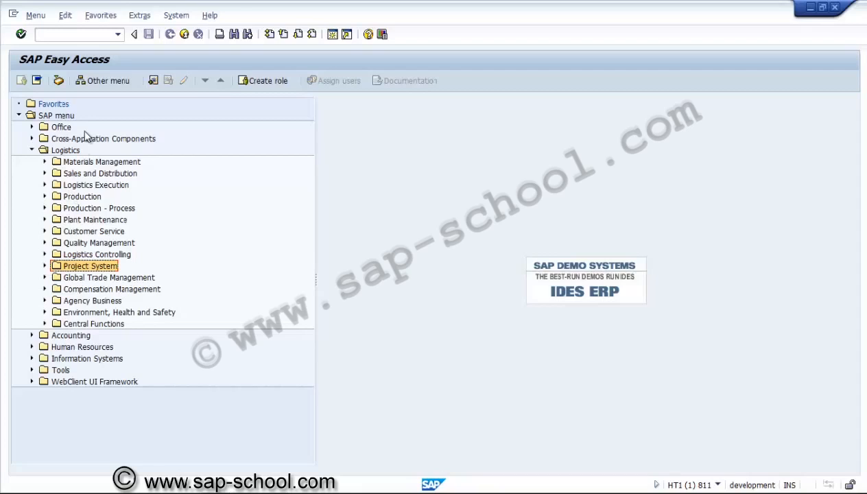
pyautogui.click(72, 150)
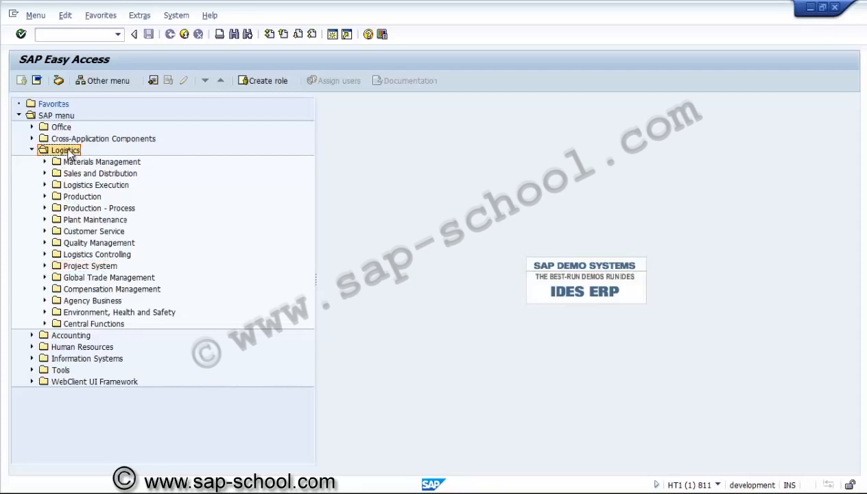
pyautogui.click(82, 266)
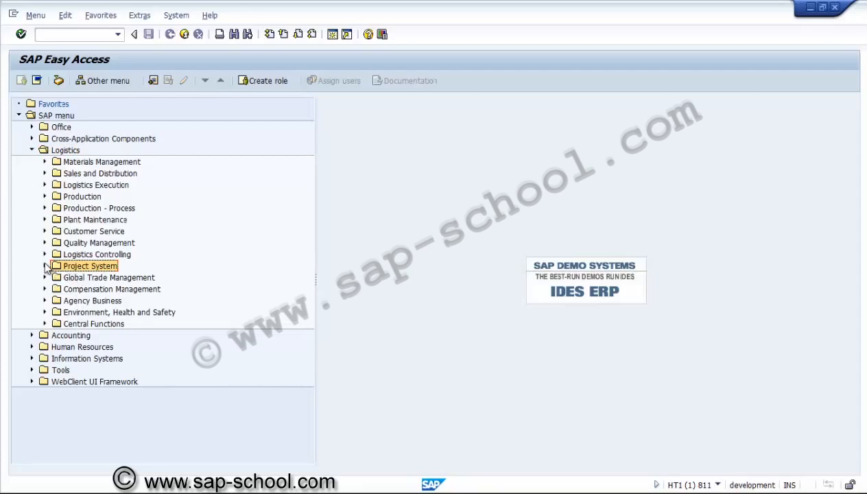
pyautogui.click(45, 266)
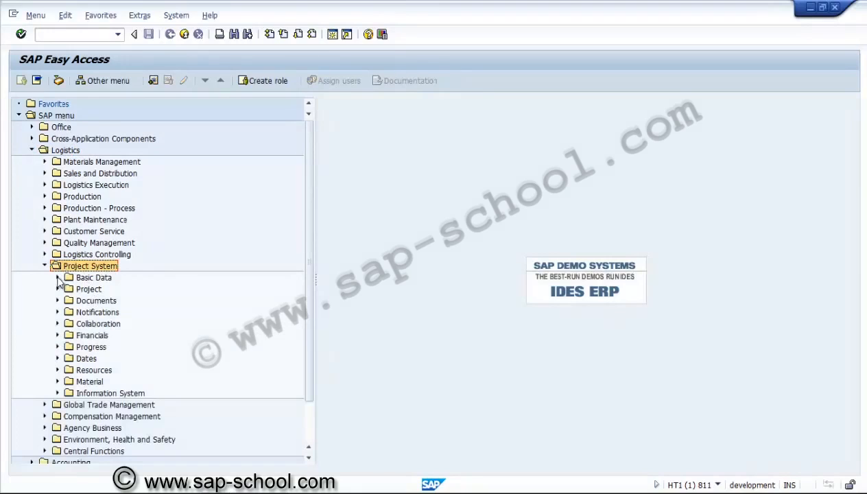
# Expand Basic Data under Project System and look briefly into its Master Data folder.
pyautogui.click(58, 277)
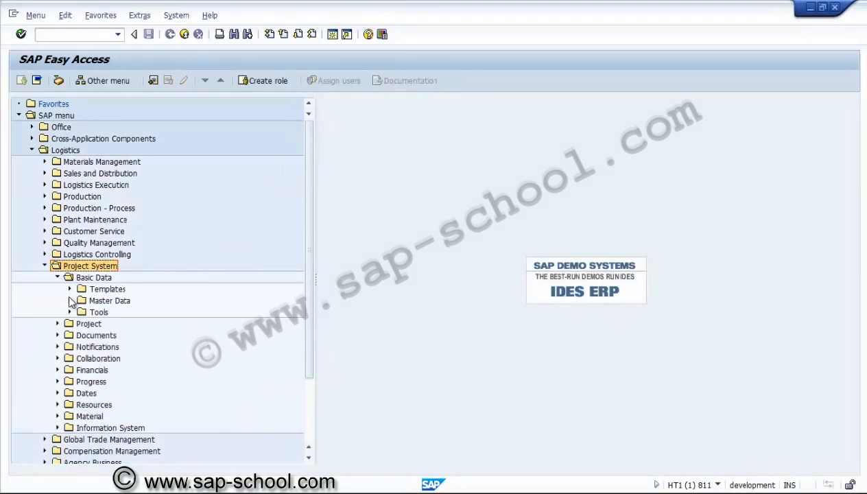
pyautogui.click(70, 301)
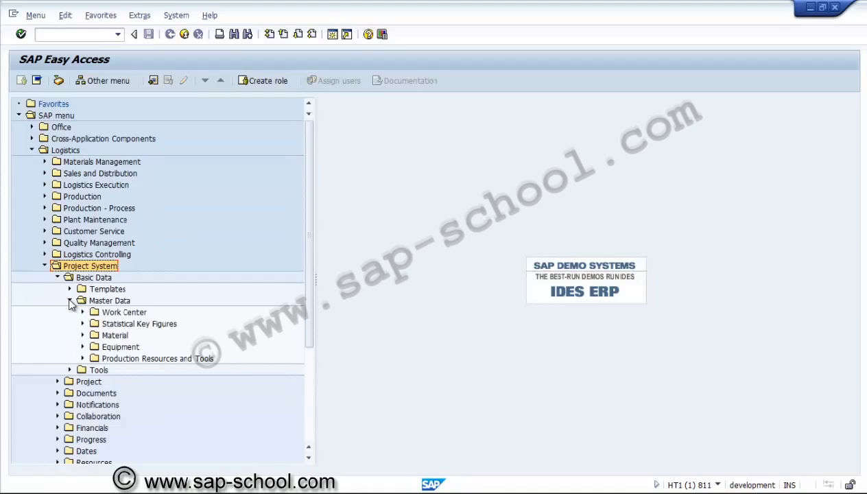
pyautogui.click(70, 301)
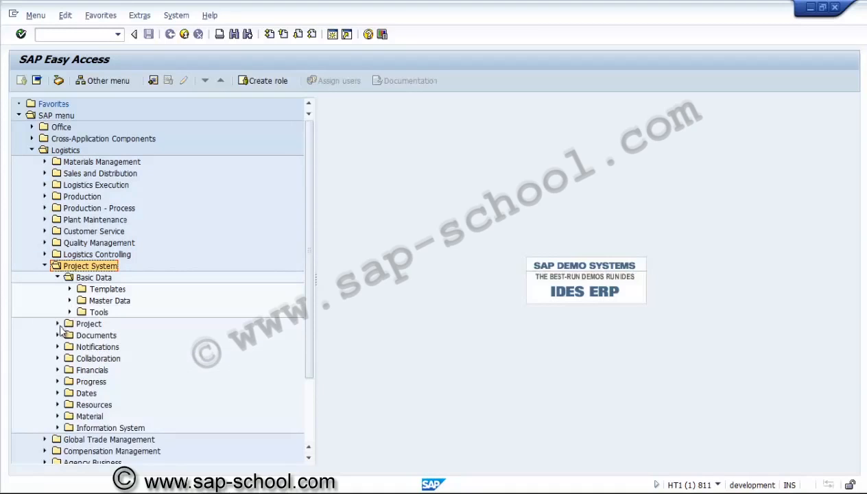
# Expand the Project folder under Project System and highlight the CJ20N - Project Builder transaction.
pyautogui.click(57, 324)
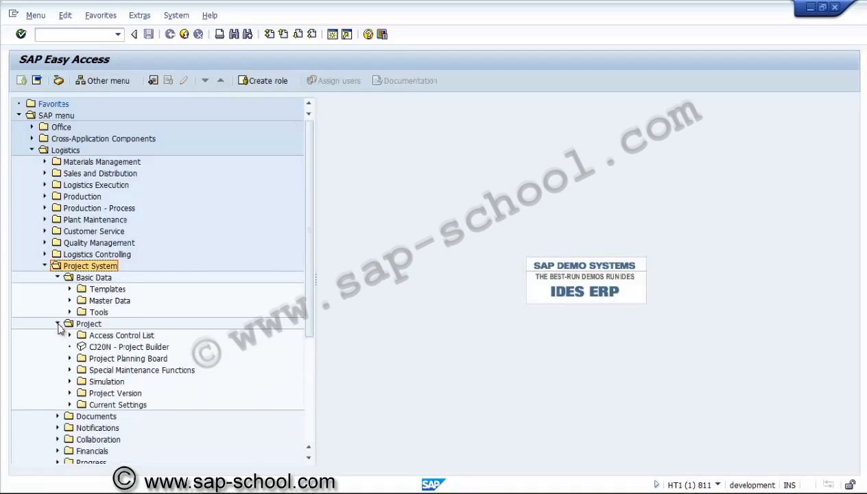
pyautogui.click(103, 347)
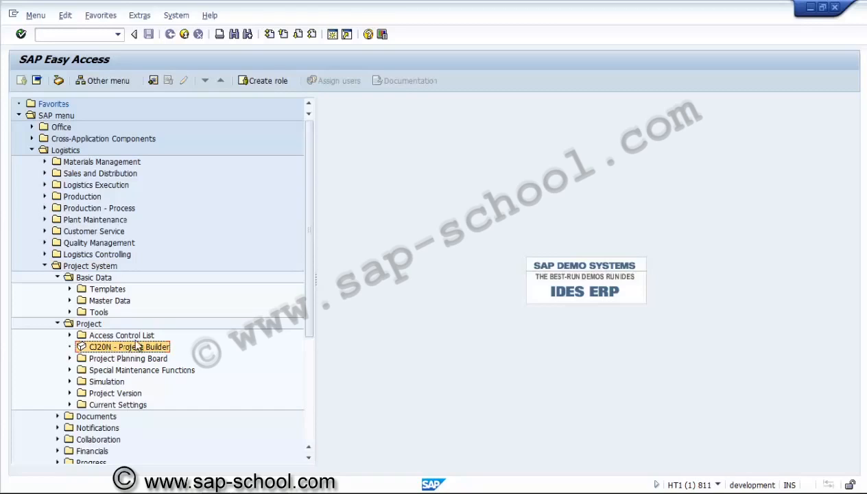
pyautogui.moveTo(313, 287); pyautogui.dragTo(310, 367)
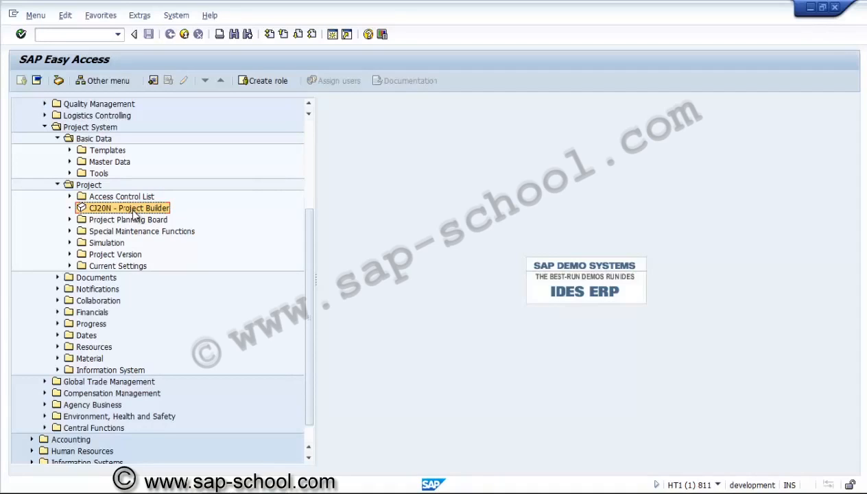
# Expand the Project Planning Board folder and go through its create, change and display project transactions.
pyautogui.press('Down')
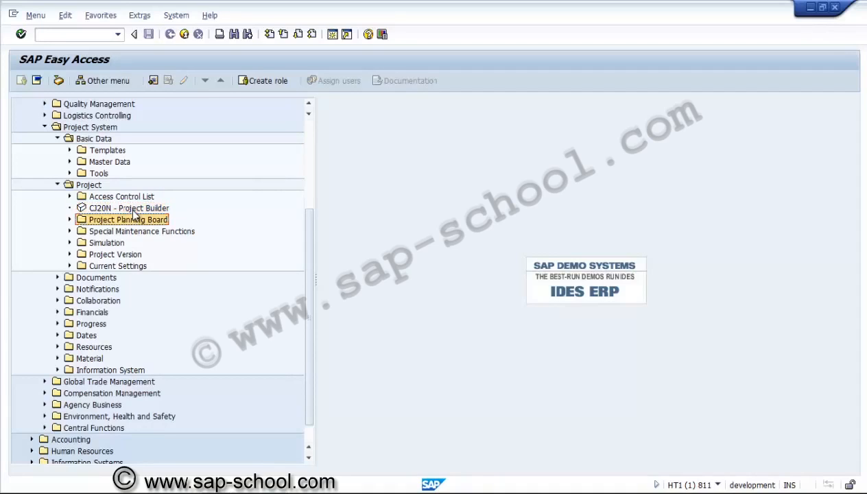
pyautogui.press('Right')
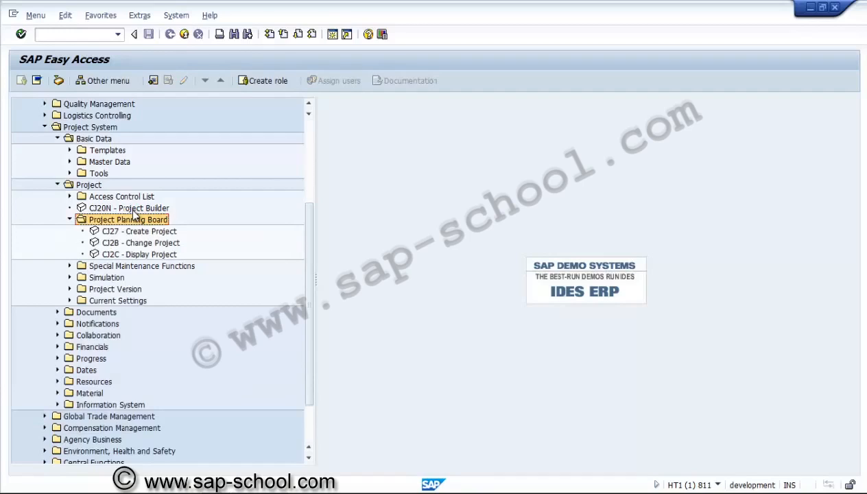
pyautogui.press('Down')
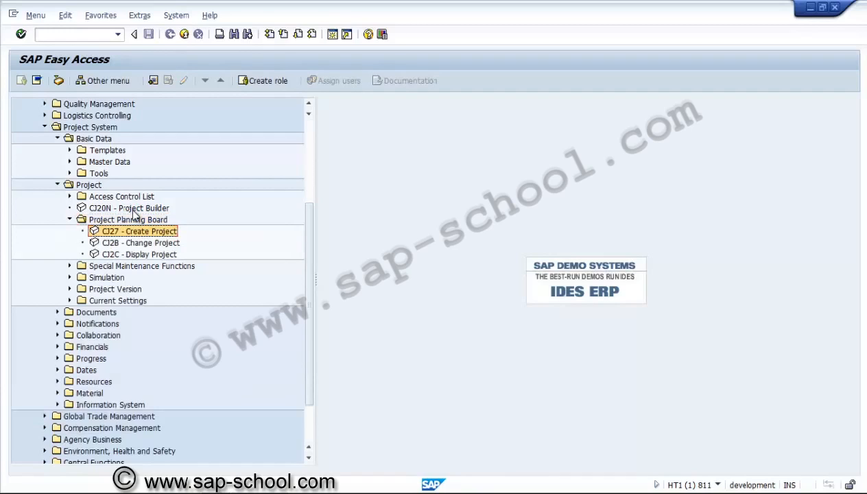
pyautogui.press('Down')
pyautogui.press('Down')
pyautogui.press('Down')
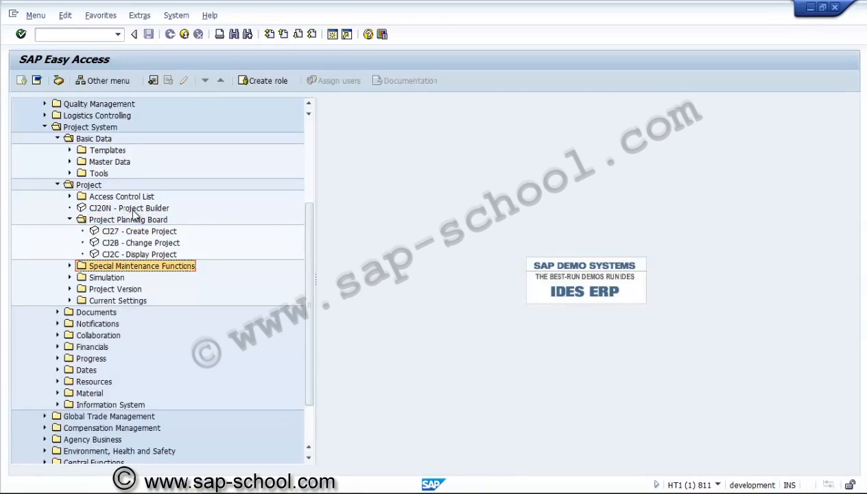
# Expand Work Breakdown Structure (WBS) under Special Maintenance Functions and start transaction CJ01 - Create.
pyautogui.press('Right')
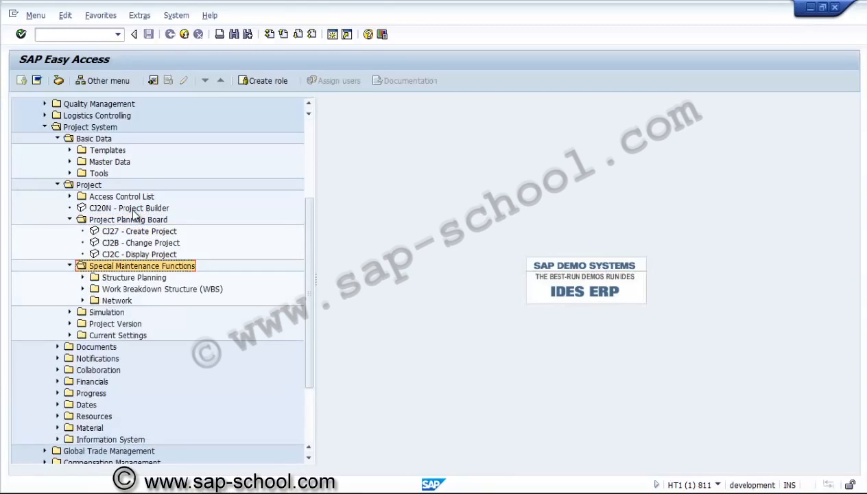
pyautogui.press('Down')
pyautogui.press('Down')
pyautogui.press('Right')
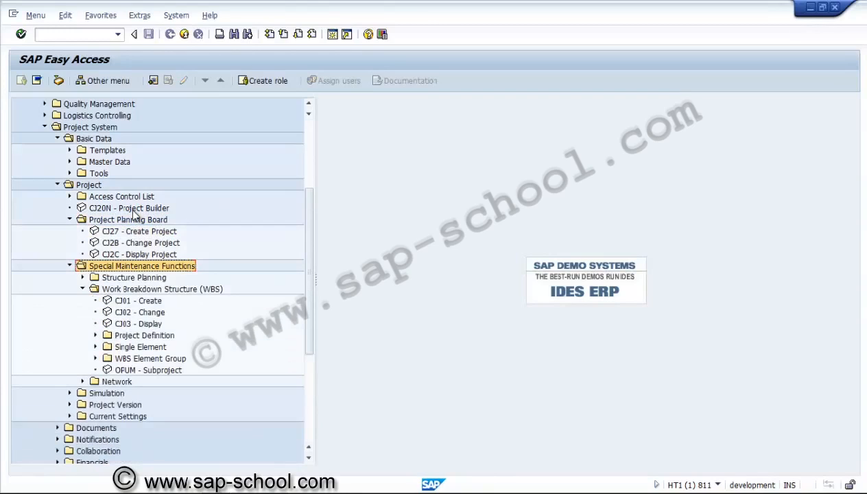
pyautogui.press('Down')
pyautogui.press('Down')
pyautogui.press('Down')
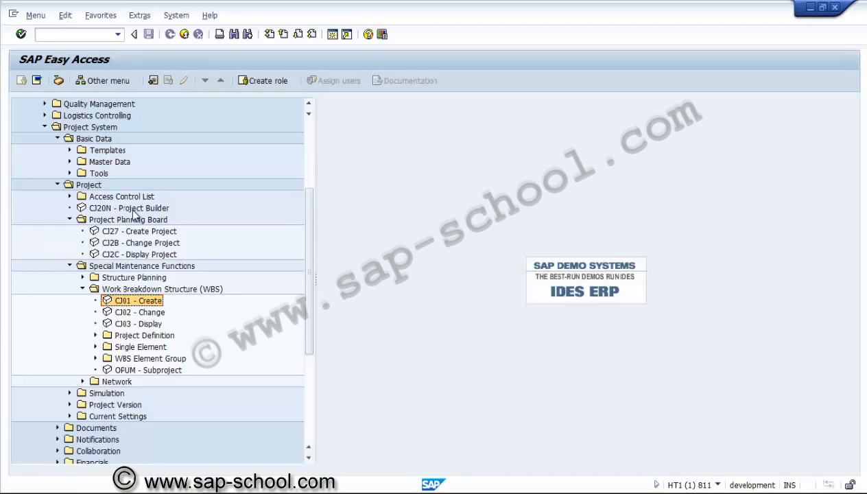
pyautogui.press('Return')
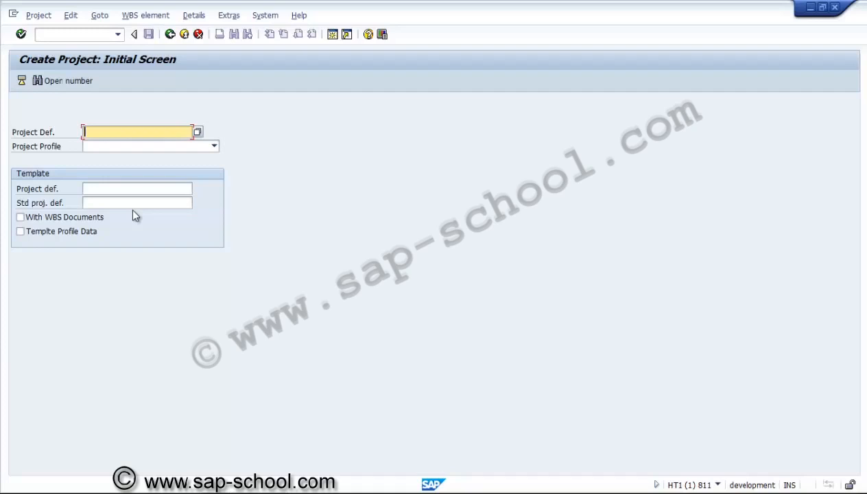
# Enter u3000.14 as the project definition and search for an open number starting from that value.
pyautogui.write('u')
pyautogui.write('3000')
pyautogui.write('14')
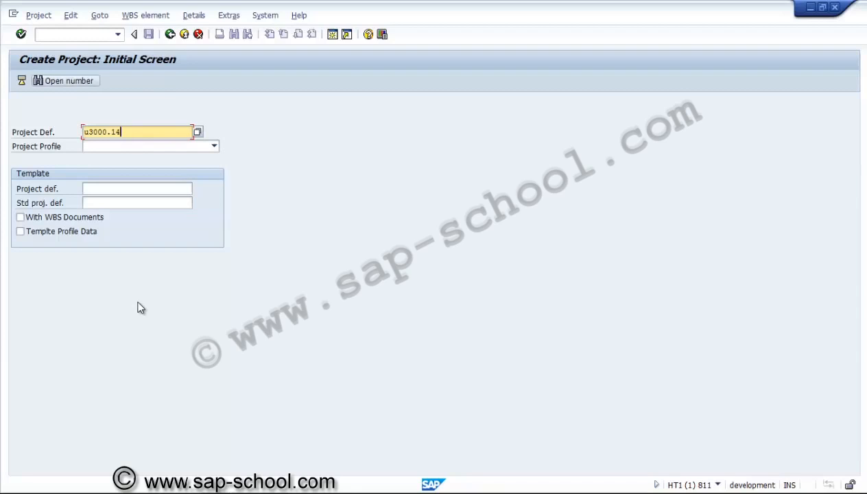
pyautogui.hotkey('ctrl', 'F4')
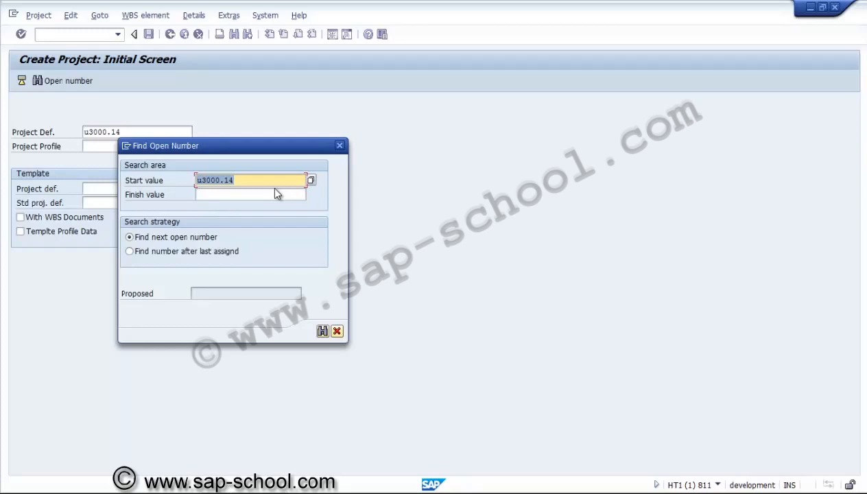
pyautogui.press('Right')
pyautogui.hotkey('ctrl', 'f')
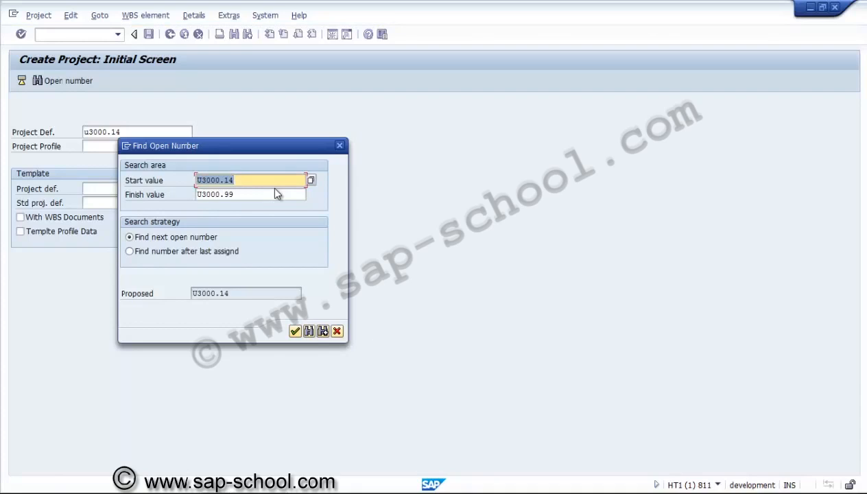
# Extend the open number search's start value to U3000.1401 and try the search with the existing finish value.
pyautogui.click(277, 194)
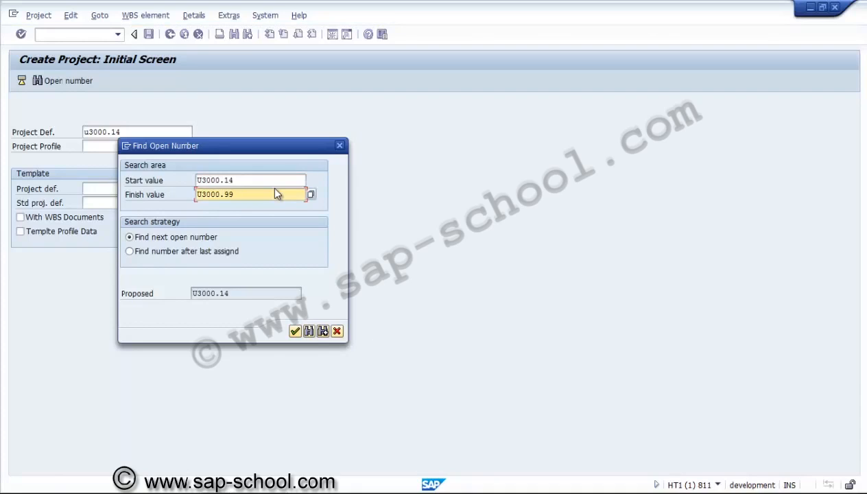
pyautogui.hotkey('shift', 'Tab')
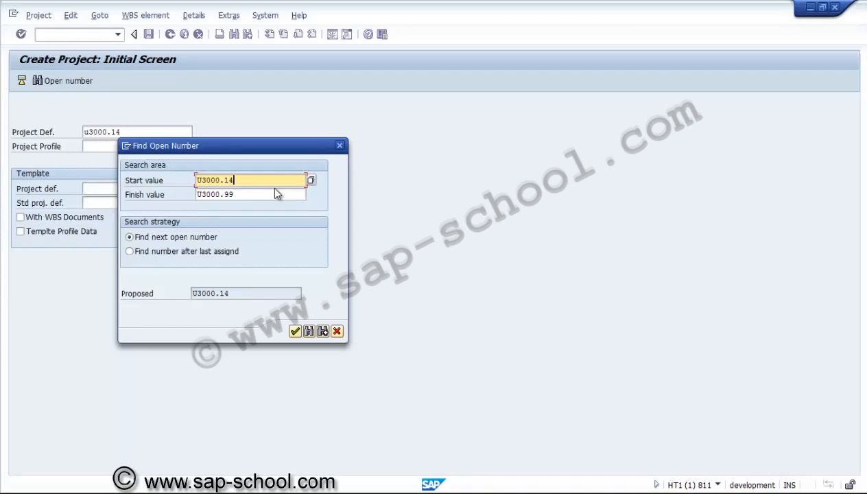
pyautogui.write('01')
pyautogui.click(309, 330)
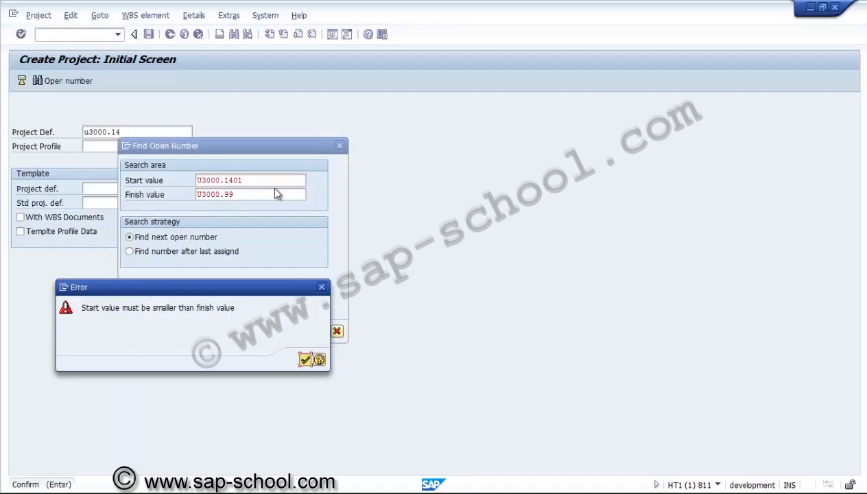
pyautogui.press('Return')
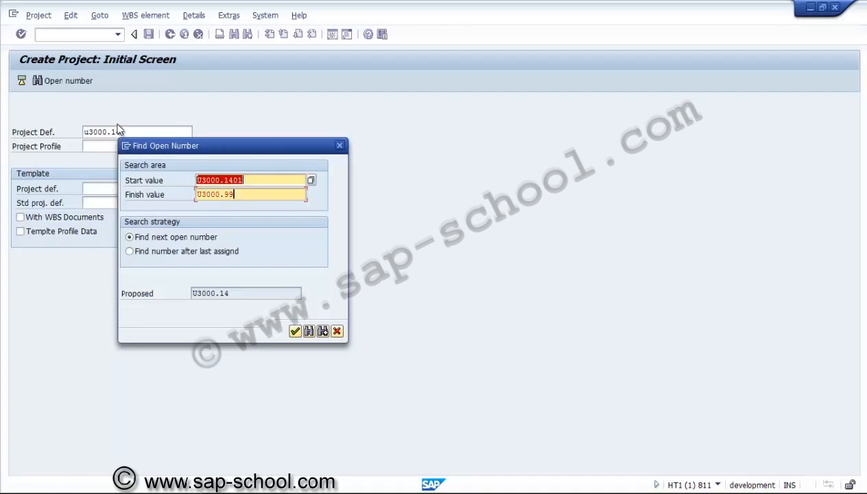
# Clear the finish value and search again for the next open number from U3000.1401.
pyautogui.press('Tab')
pyautogui.press('BackSpace')
pyautogui.press('BackSpace')
pyautogui.press('BackSpace')
pyautogui.press('BackSpace')
pyautogui.press('BackSpace')
pyautogui.press('BackSpace')
pyautogui.press('BackSpace')
pyautogui.press('BackSpace')
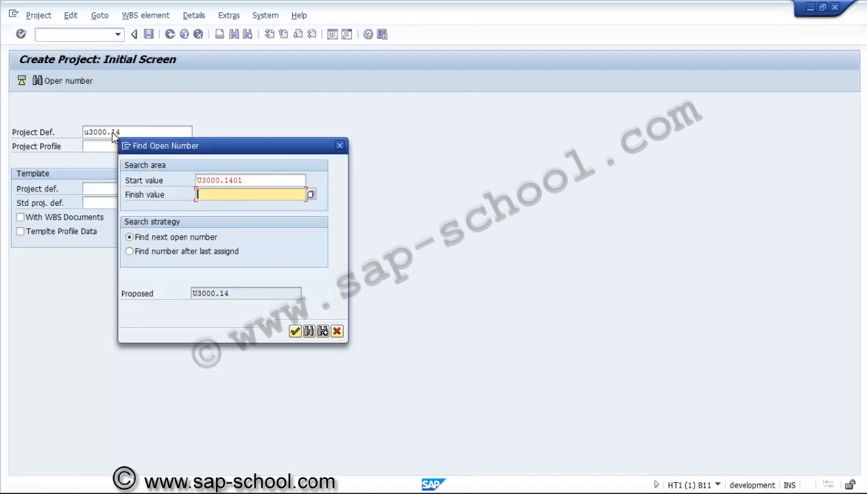
pyautogui.hotkey('ctrl', 'f')
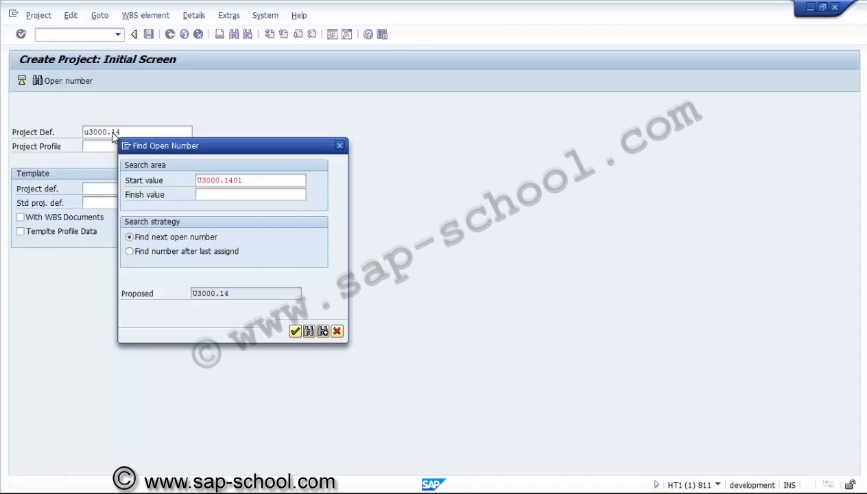
pyautogui.press('Tab')
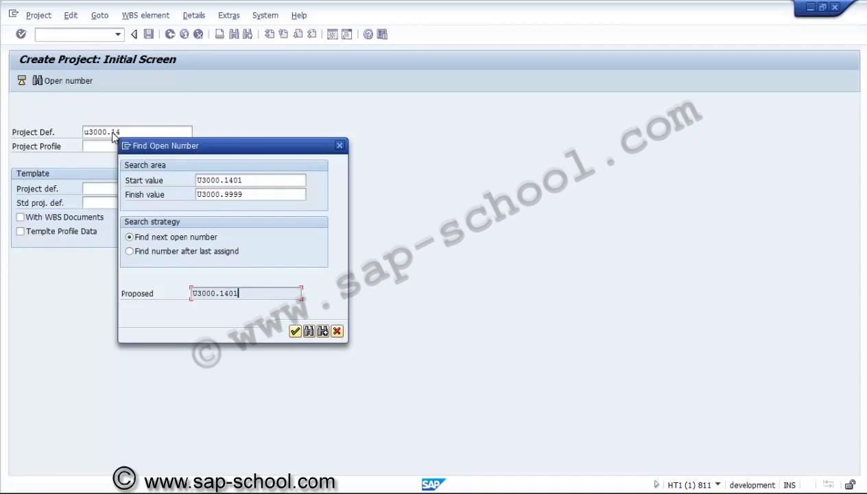
# Adopt the proposed open number U3000.1401 as the project definition.
pyautogui.press('Tab')
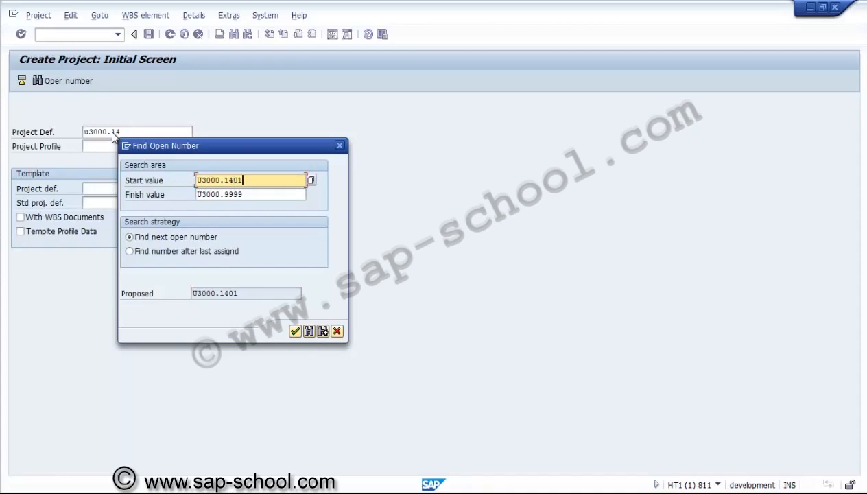
pyautogui.press('Tab')
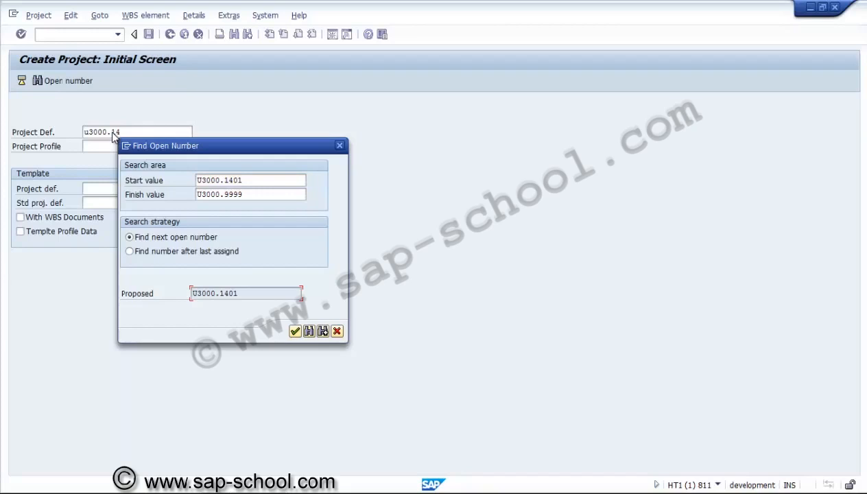
pyautogui.press('Return')
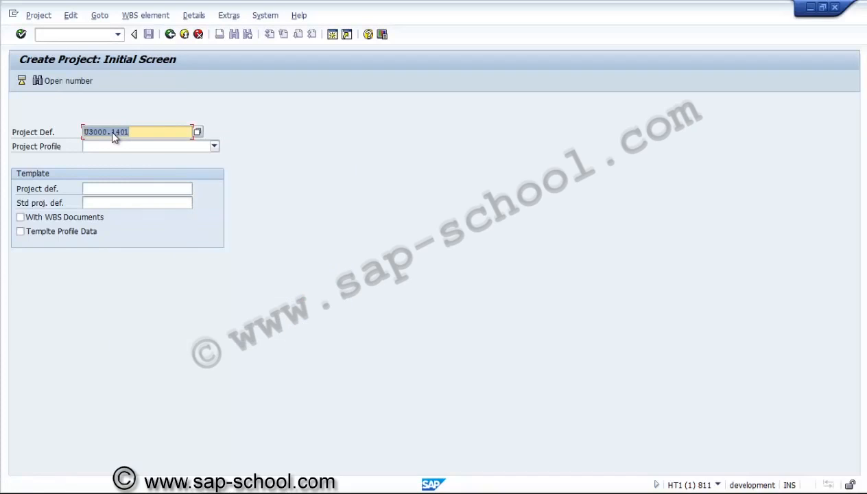
# Select ZUS3000 Project profile for US/3000 as the project profile of the new project.
pyautogui.press('Tab')
pyautogui.press('F4')
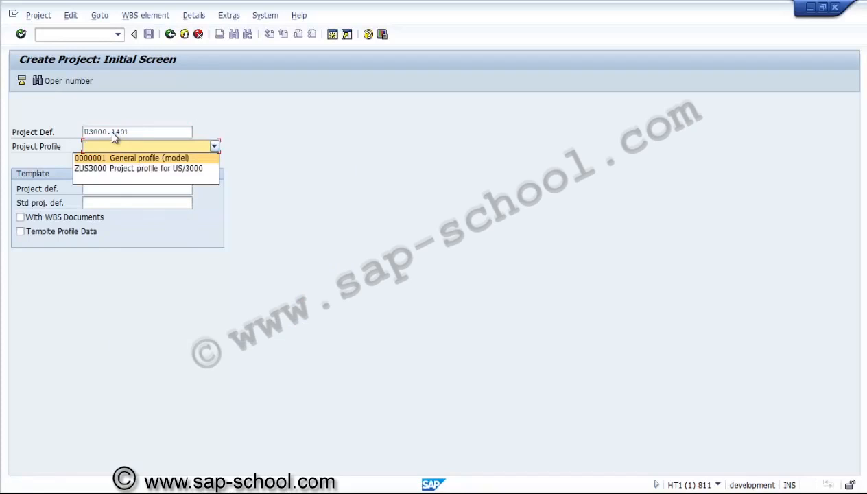
pyautogui.press('Down')
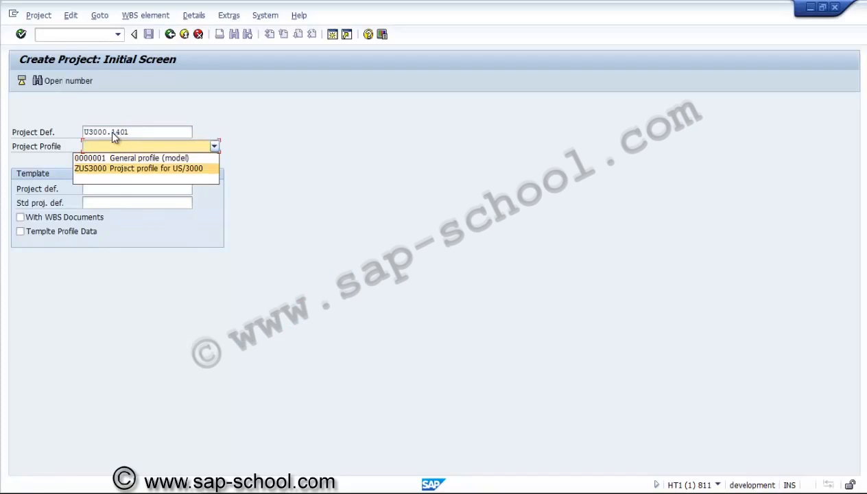
pyautogui.press('Return')
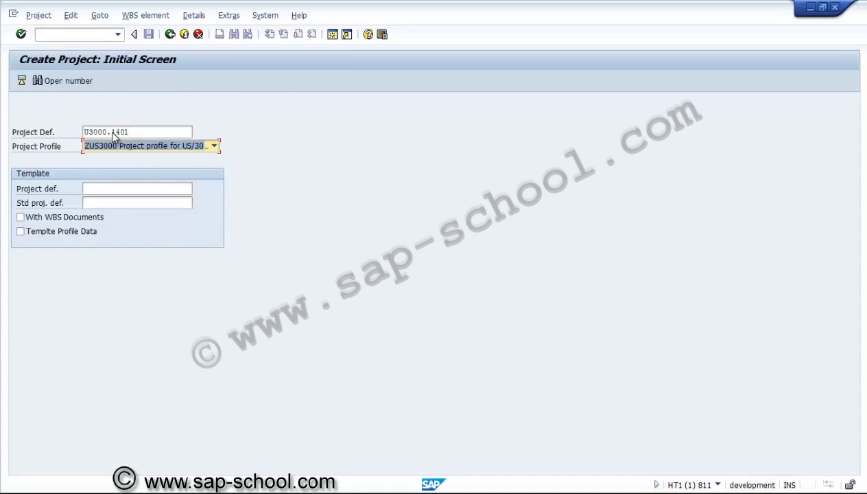
# Confirm the initial data for U3000.1401 to open the new project's definition details.
pyautogui.press('Return')
pyautogui.press('Tab')
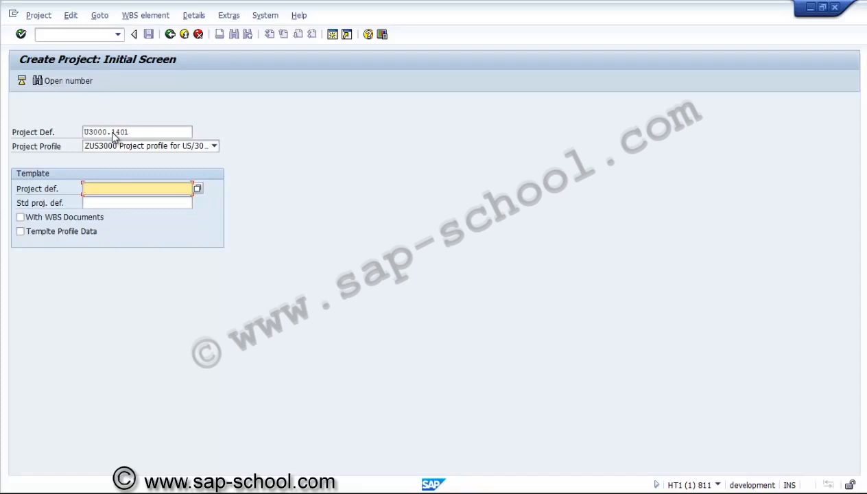
pyautogui.click(113, 135)
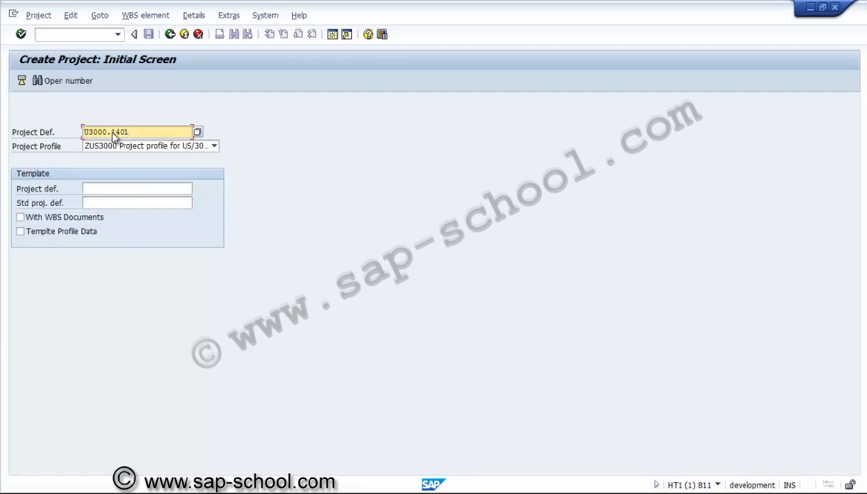
pyautogui.press('Left')
pyautogui.press('Left')
pyautogui.press('Left')
pyautogui.press('Left')
pyautogui.press('Left')
pyautogui.press('Left')
pyautogui.press('Left')
pyautogui.click(113, 133)
pyautogui.press('End')
pyautogui.press('Return')
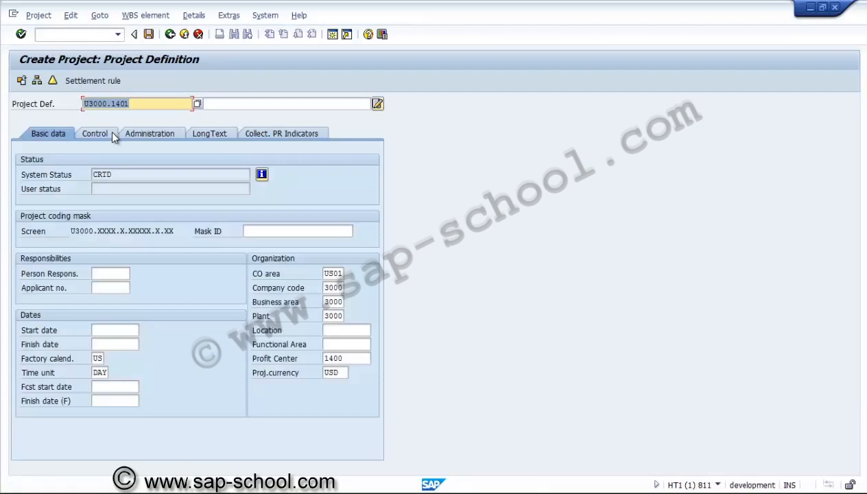
# Enter Capex project for Expansion as the description of project definition U3000.1401.
pyautogui.press('Tab')
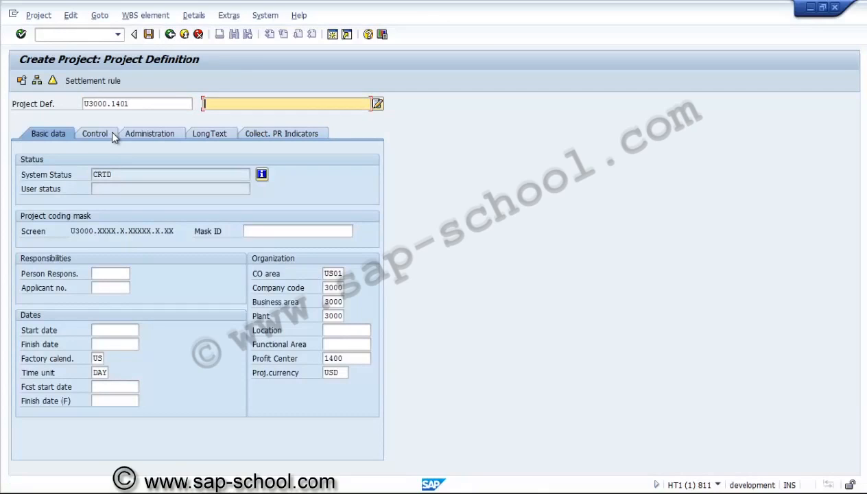
pyautogui.write('Capex project for Expansion')
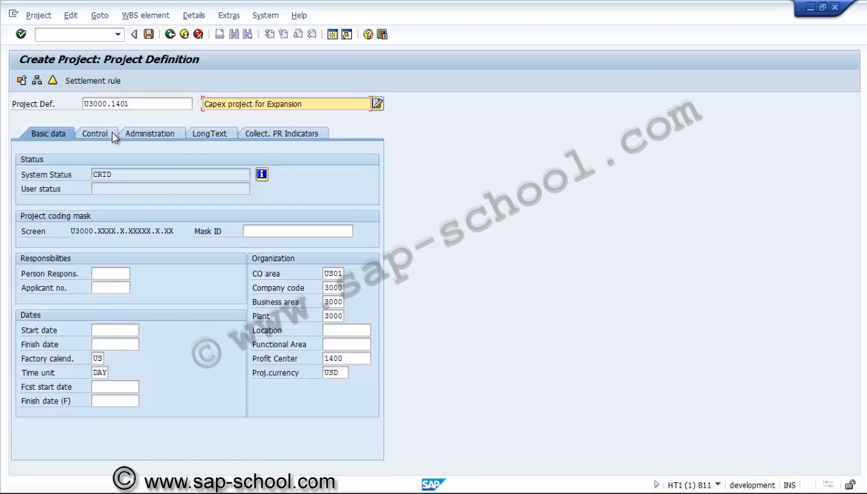
pyautogui.press('Return')
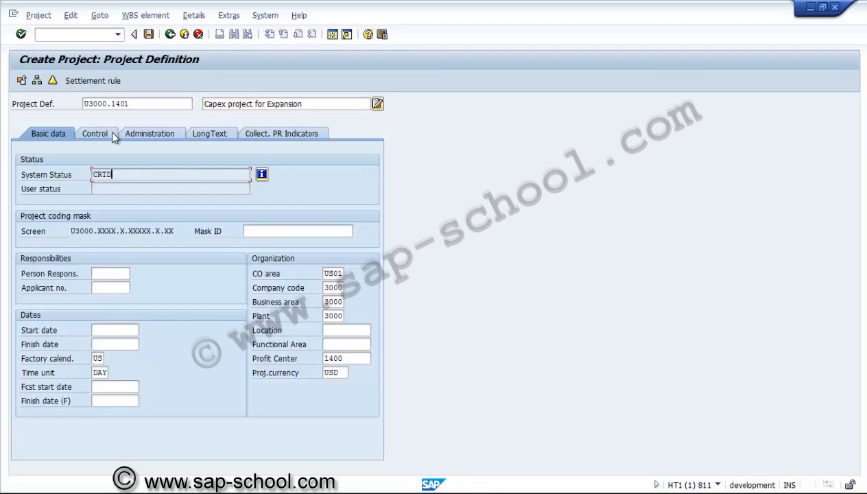
# Assign the first entry in the list of project managers as the project's person responsible.
pyautogui.press('Tab')
pyautogui.press('Tab')
pyautogui.press('Tab')
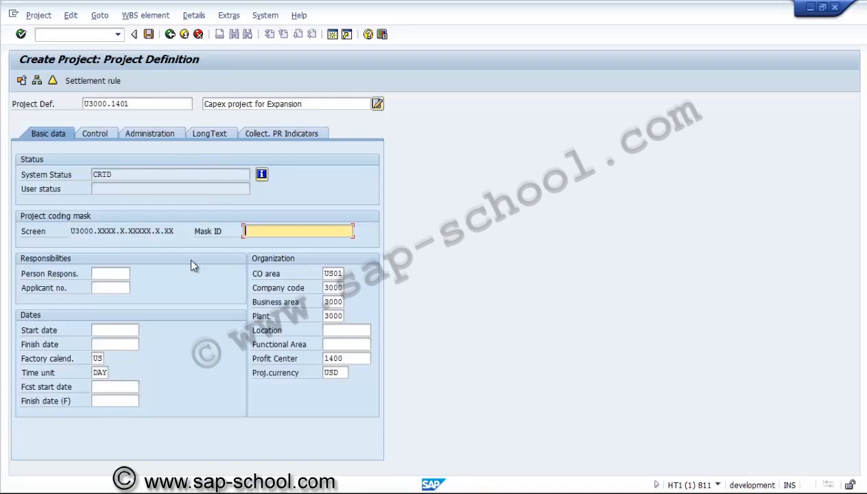
pyautogui.press('Tab')
pyautogui.press('Tab')
pyautogui.hotkey('shift', 'Tab')
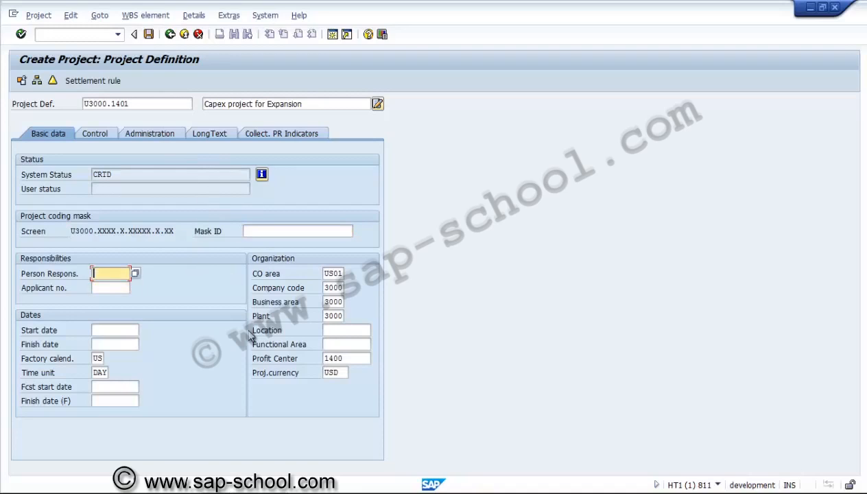
pyautogui.press('F4')
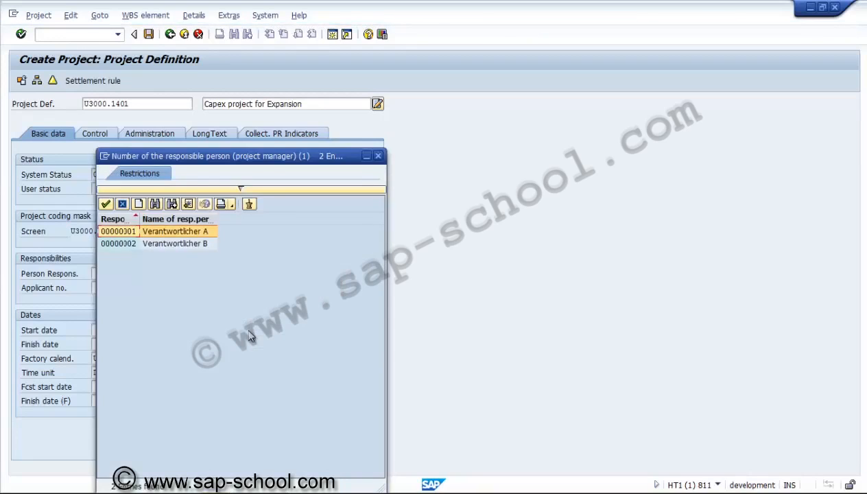
pyautogui.press('Return')
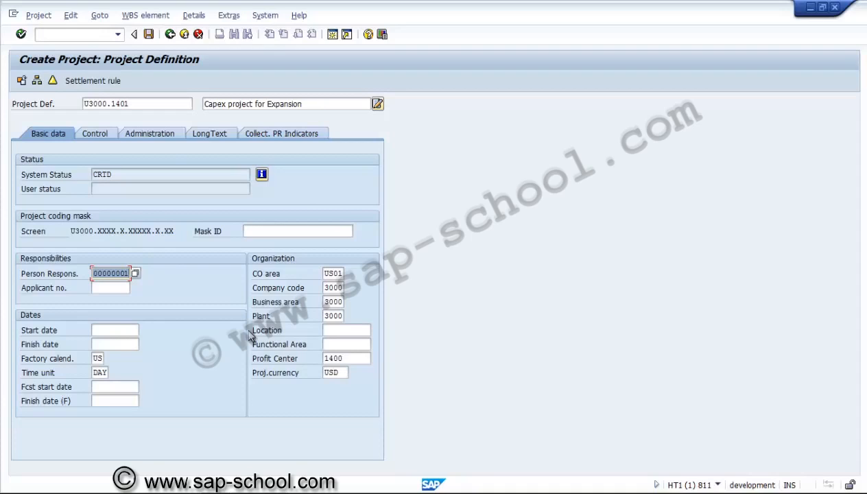
# Set the project's start date to 01.01.2014 and its finish date to 31.12.2014.
pyautogui.press('Tab')
pyautogui.press('Tab')
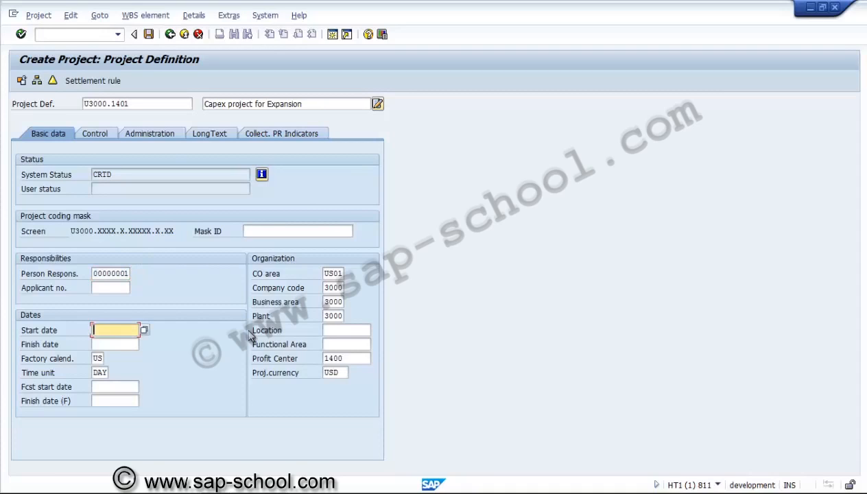
pyautogui.press('Return')
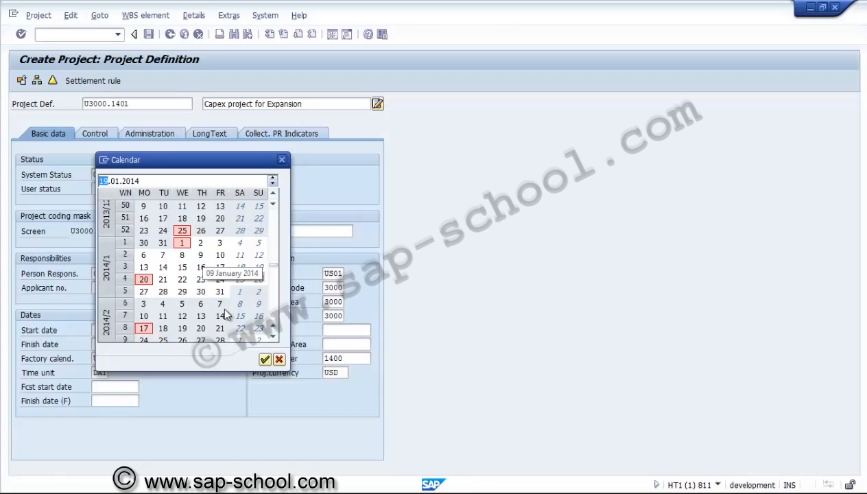
pyautogui.press('Escape')
pyautogui.write('01.01.2014')
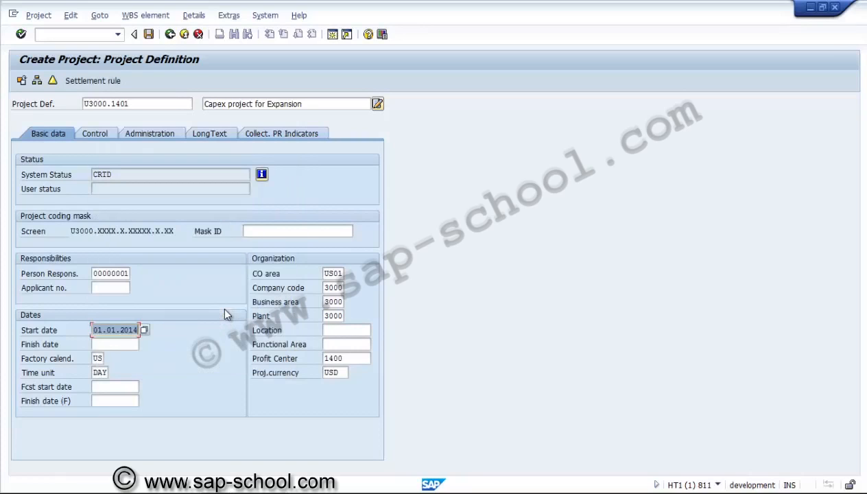
pyautogui.press('Tab')
pyautogui.write('31')
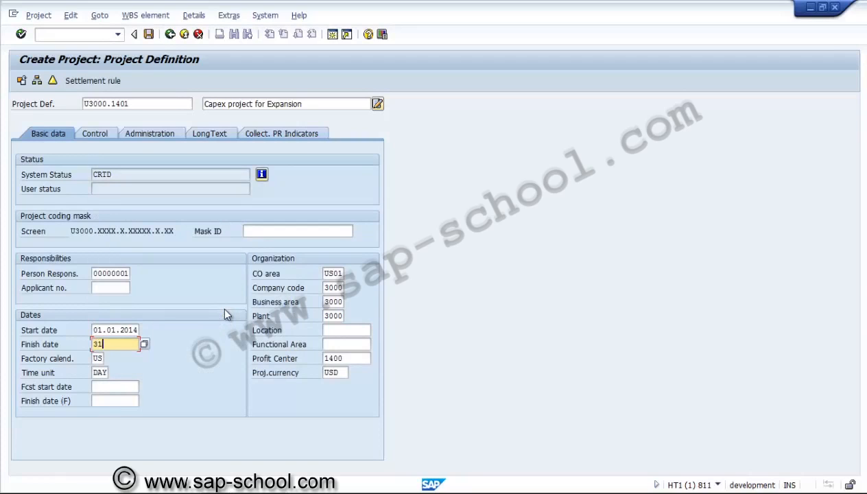
pyautogui.write('.12.2014')
# Select business area 3000 Automotive from the value list in the project's organization data.
pyautogui.press('Tab')
pyautogui.press('Tab')
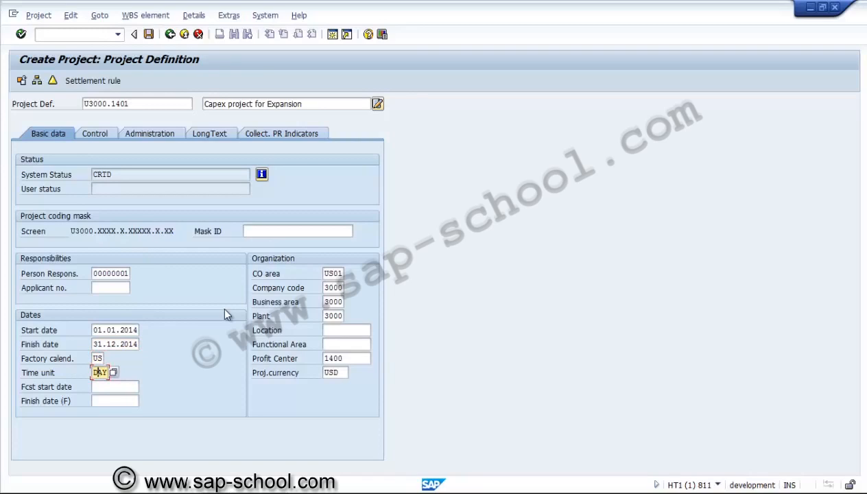
pyautogui.press('Tab')
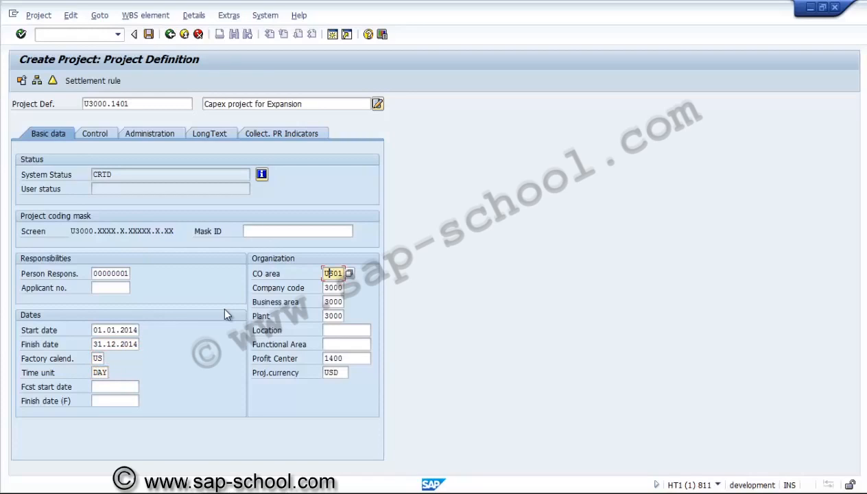
pyautogui.press('Tab')
pyautogui.press('Tab')
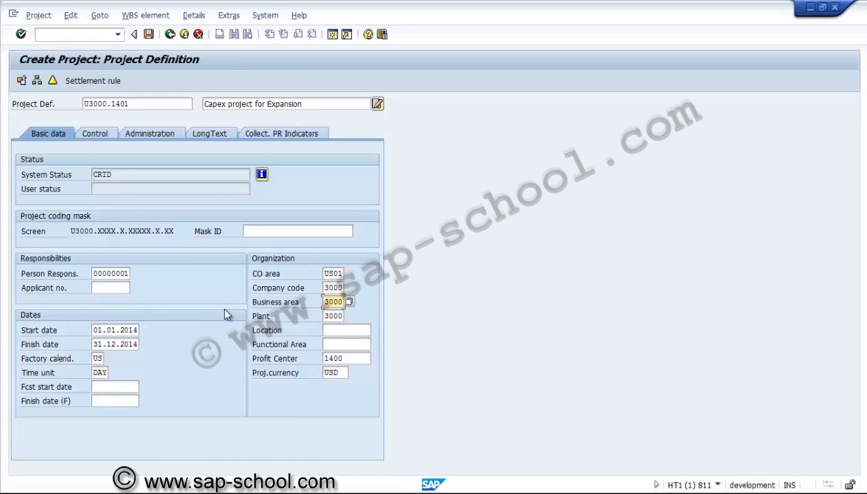
pyautogui.press('Tab')
pyautogui.hotkey('shift', 'Tab')
pyautogui.press('Return')
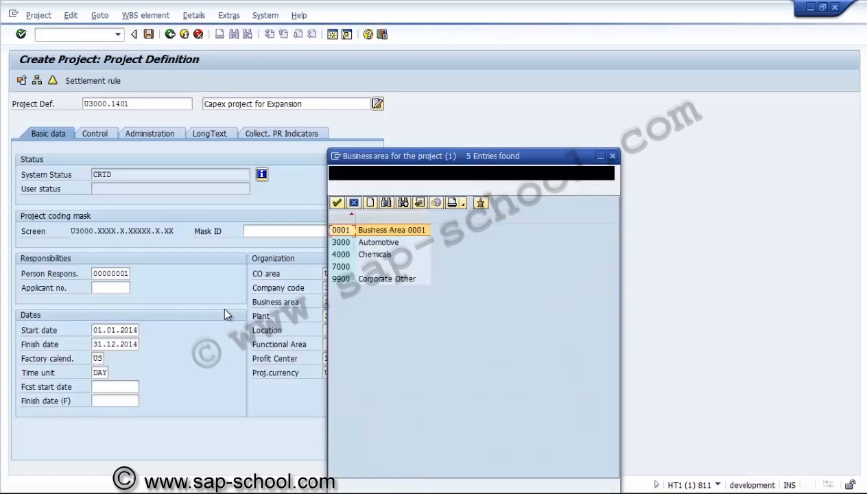
pyautogui.press('Down')
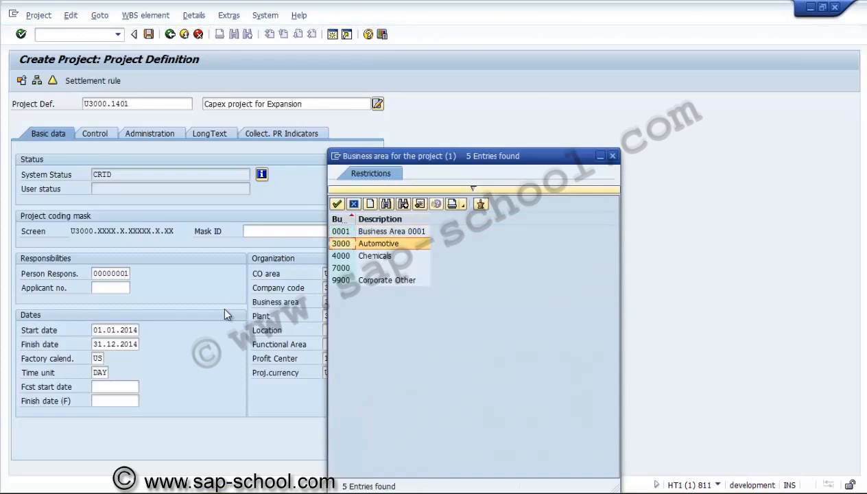
pyautogui.press('Return')
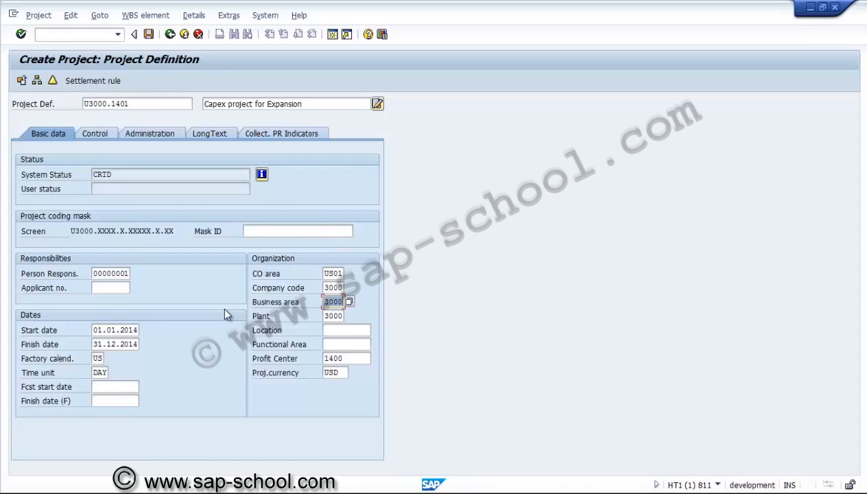
# Review the remaining organization fields and the control data, including accounting profiles, WBS status profile, project stock and sales pricing.
pyautogui.press('Tab')
pyautogui.press('Tab')
pyautogui.press('Tab')
pyautogui.press('Tab')
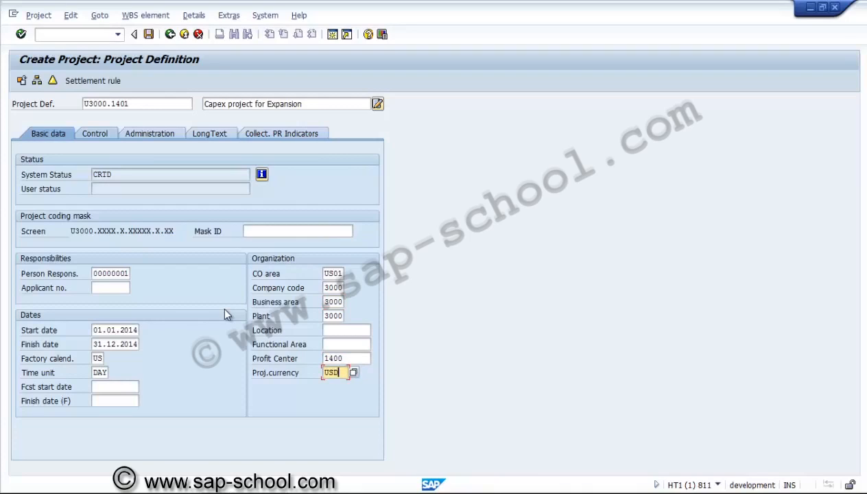
pyautogui.press('Return')
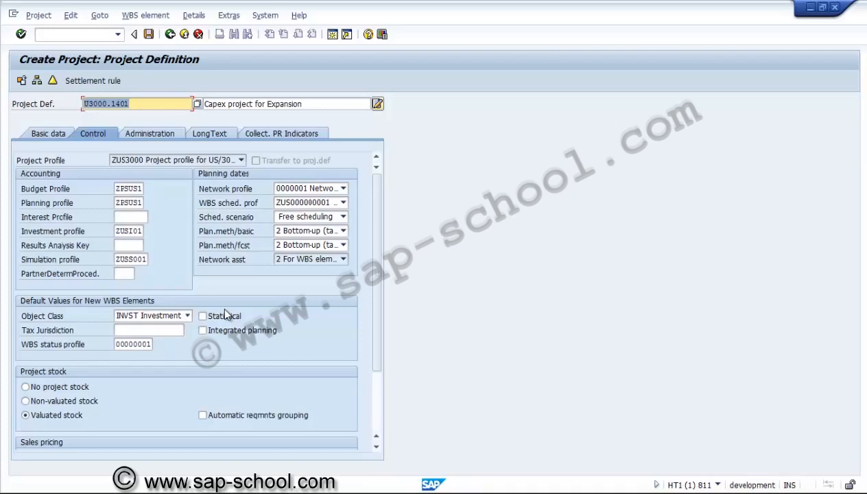
pyautogui.click(138, 188)
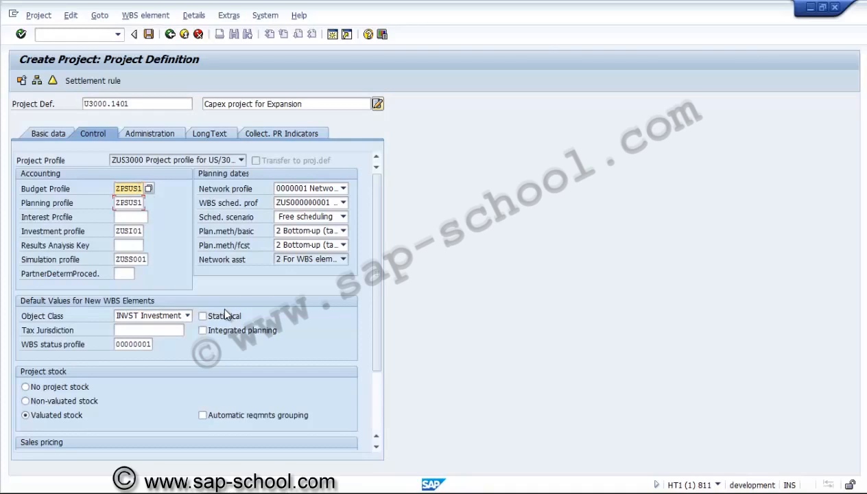
pyautogui.press('Tab')
pyautogui.press('Tab')
pyautogui.press('Tab')
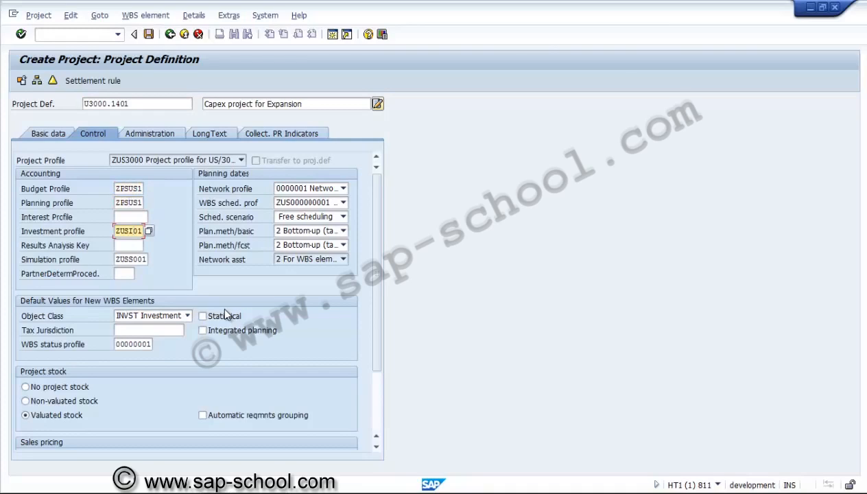
pyautogui.press('Tab')
pyautogui.press('Tab')
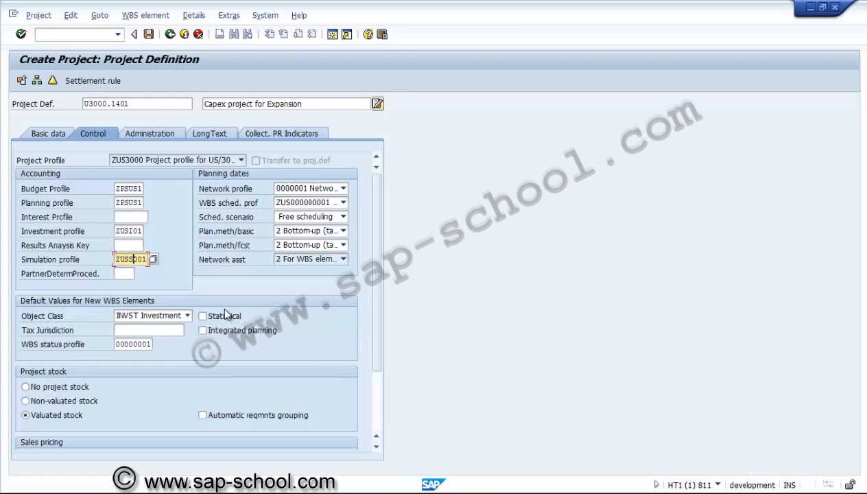
pyautogui.click(120, 344)
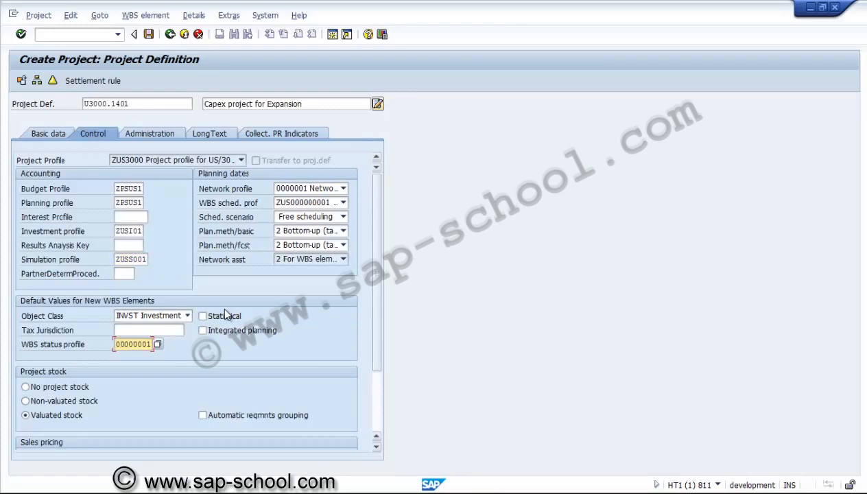
pyautogui.moveTo(377, 275); pyautogui.dragTo(377, 285)
pyautogui.scroll(-2, 225, 312)
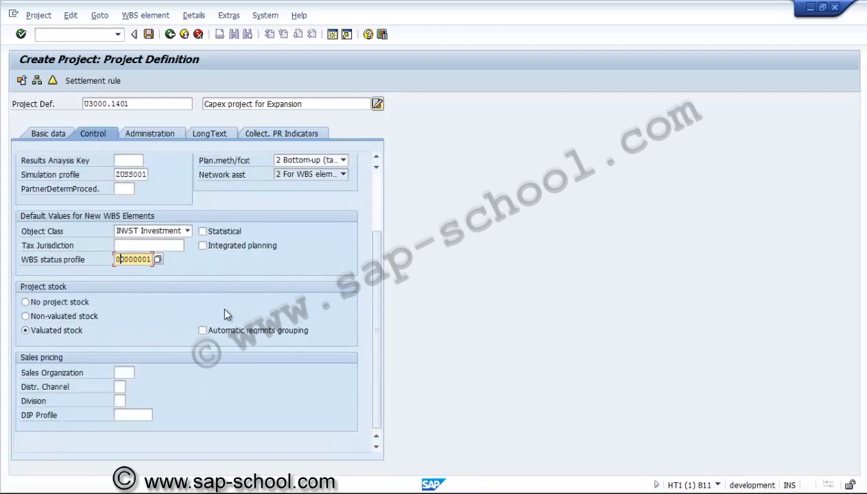
# Check the project's administration data and long text, and save the new project.
pyautogui.click(150, 134)
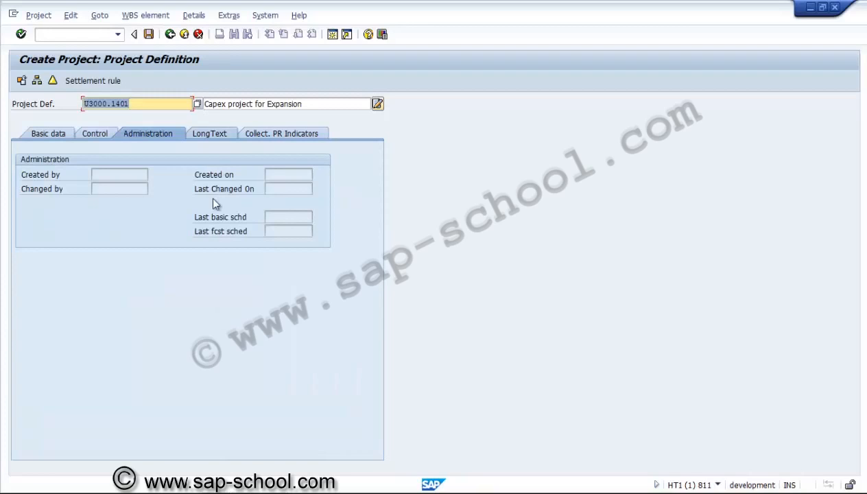
pyautogui.click(209, 133)
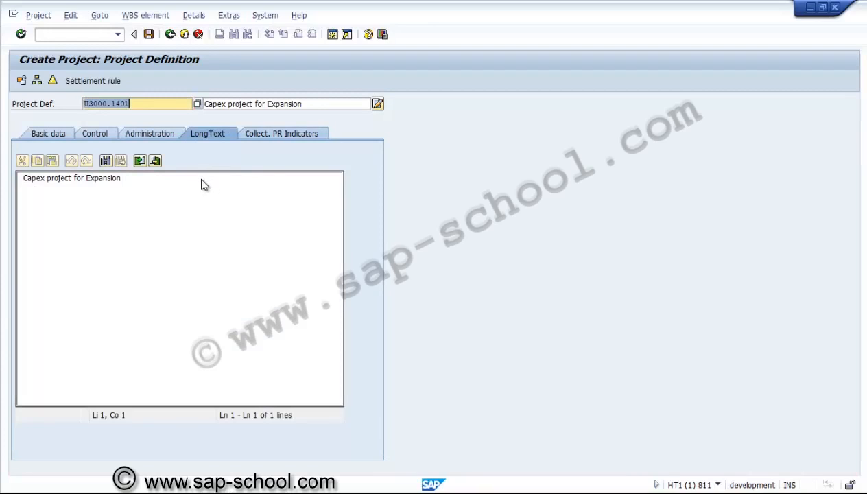
pyautogui.click(281, 133)
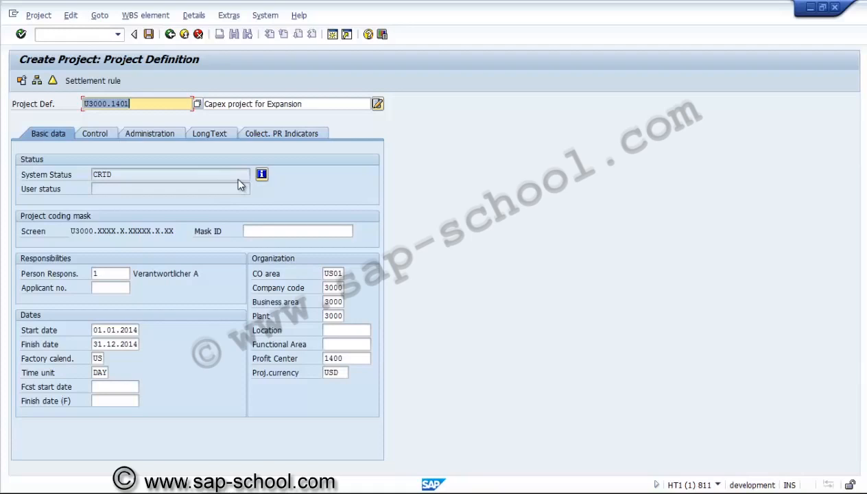
pyautogui.hotkey('ctrl', 's')
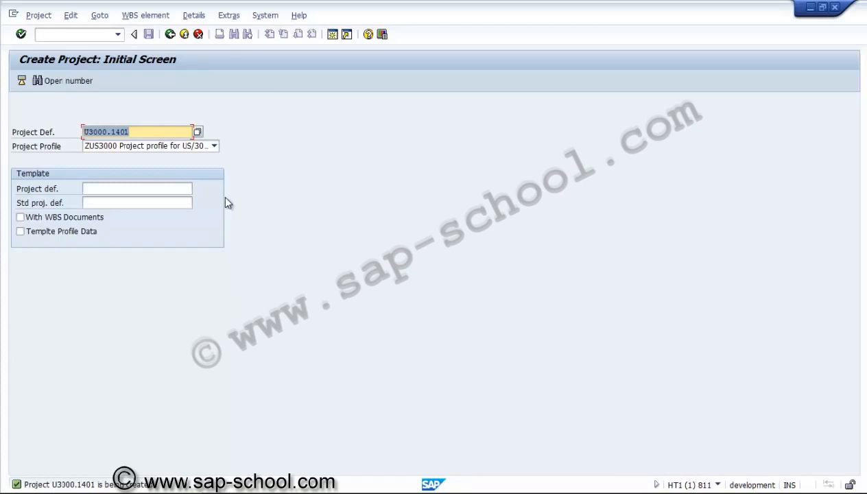
# Open project U3000.1401 in display mode and view its WBS element overview and project definition.
pyautogui.press('alt')
pyautogui.press('Down')
pyautogui.press('Down')
pyautogui.press('Down')
pyautogui.press('Down')
pyautogui.press('Down')
pyautogui.press('Down')
pyautogui.press('Up')
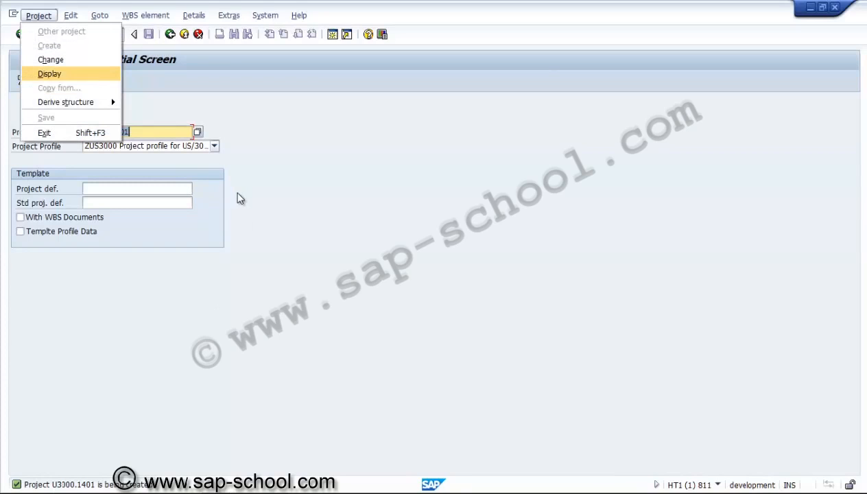
pyautogui.press('Return')
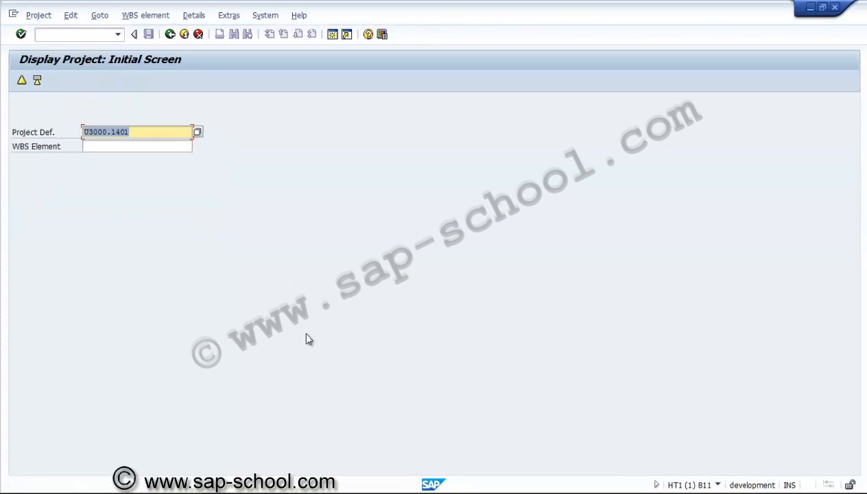
pyautogui.press('Return')
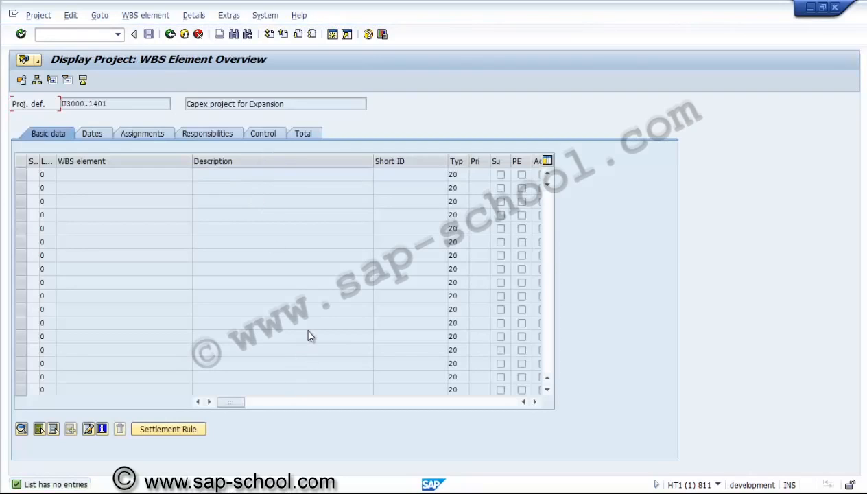
pyautogui.press('F3')
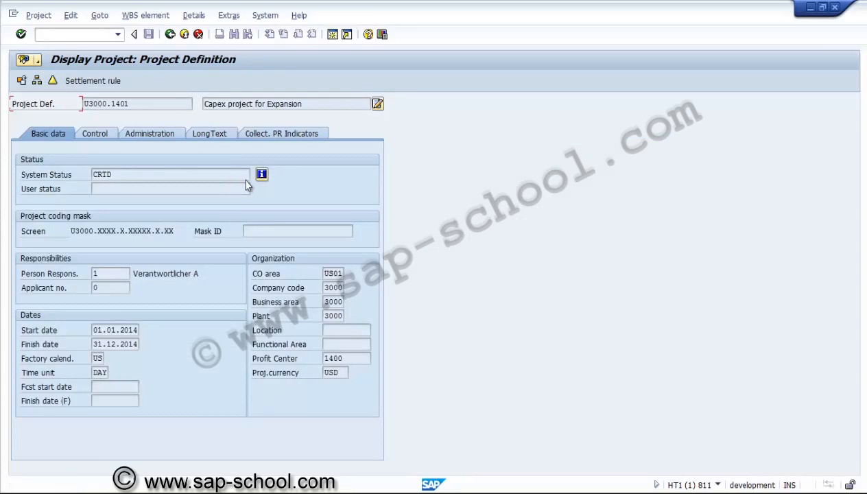
# Leave the display of project U3000.1401 and open its WBS element overview in change mode.
pyautogui.press('Tab')
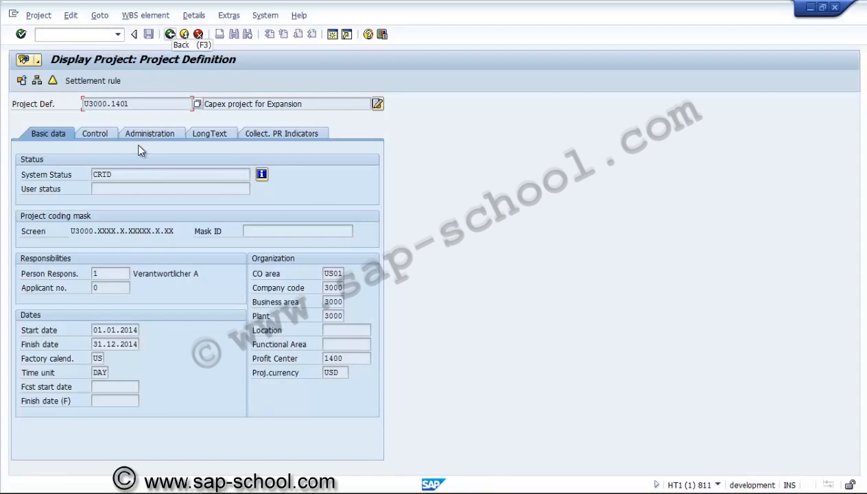
pyautogui.press('F3')
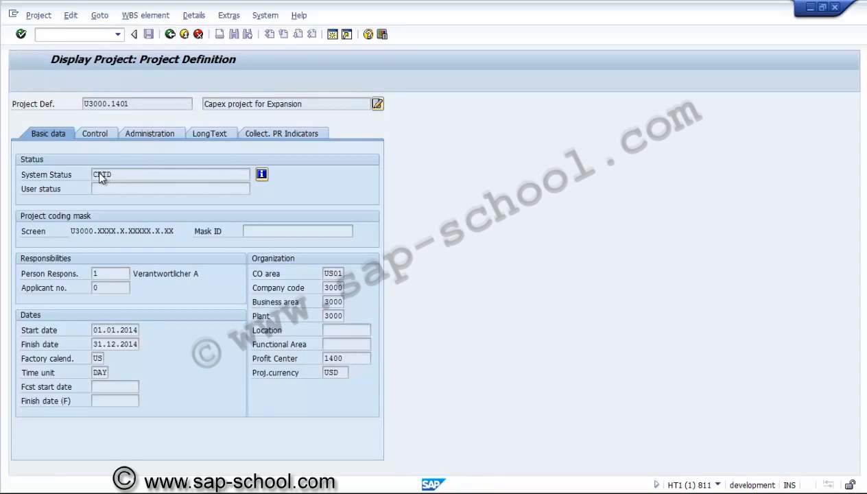
pyautogui.press('alt')
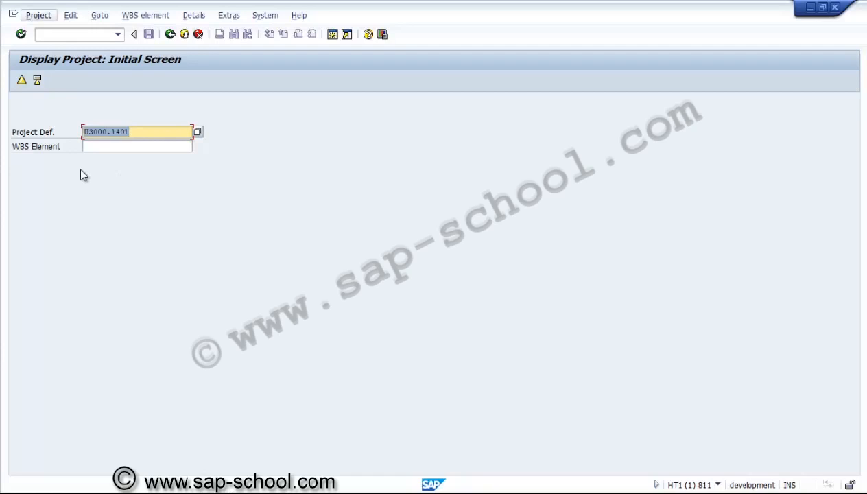
pyautogui.press('Down')
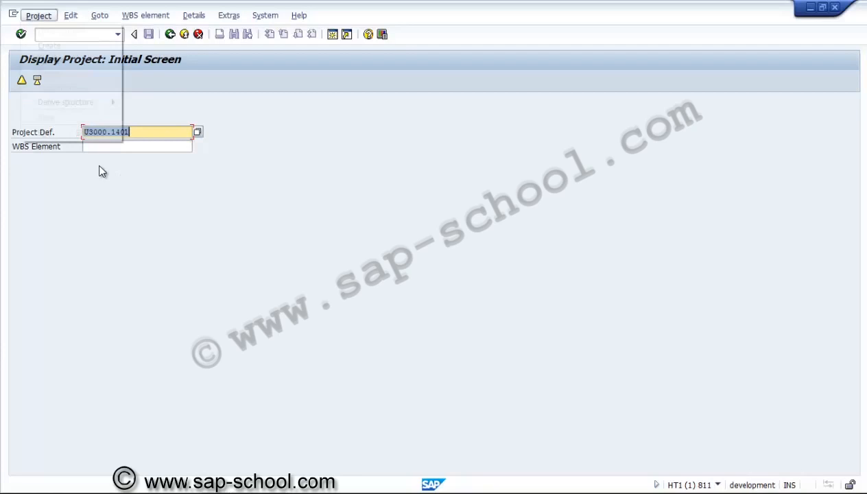
pyautogui.press('Down')
pyautogui.press('Return')
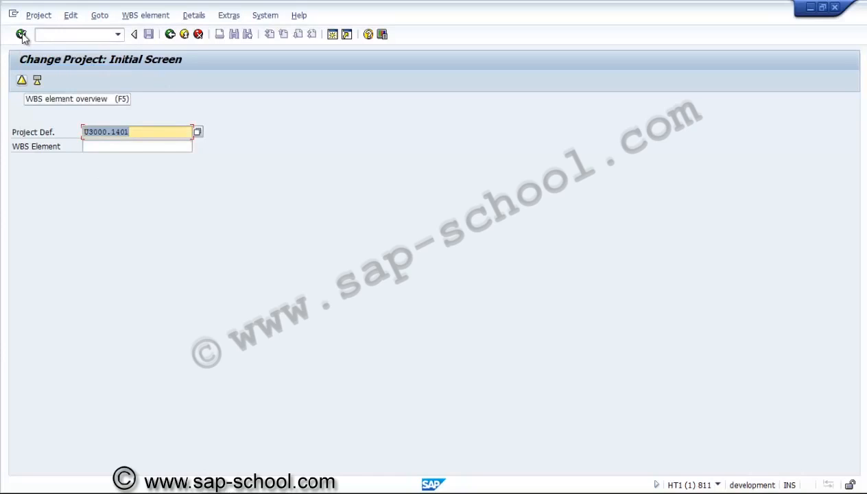
pyautogui.press('F5')
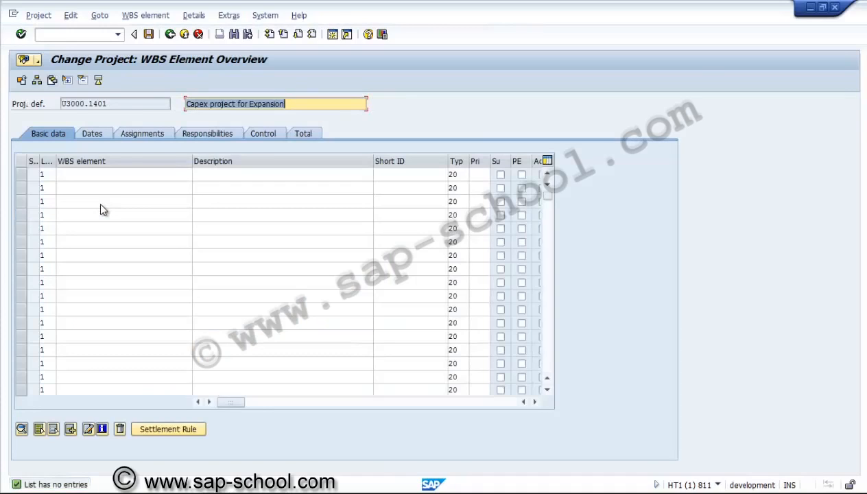
# Widen the Level column of the WBS element table just enough to show its full heading.
pyautogui.press('Tab')
pyautogui.moveTo(56, 161); pyautogui.dragTo(82, 161)
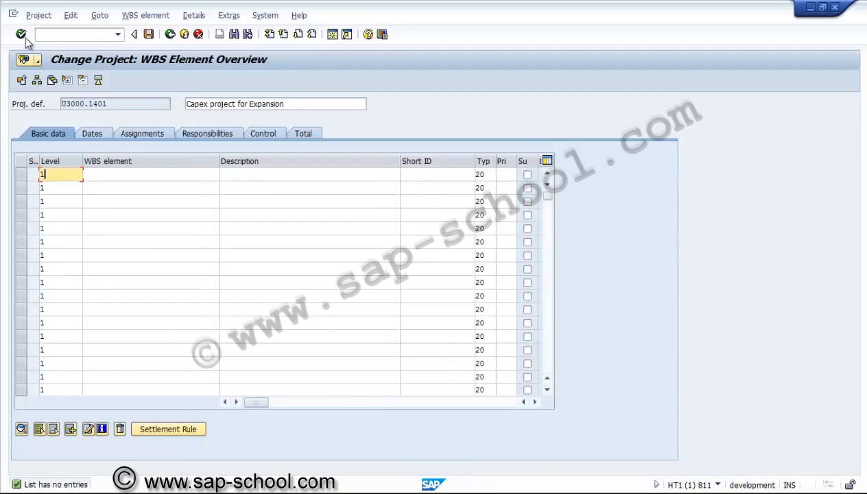
pyautogui.moveTo(82, 160); pyautogui.dragTo(65, 160)
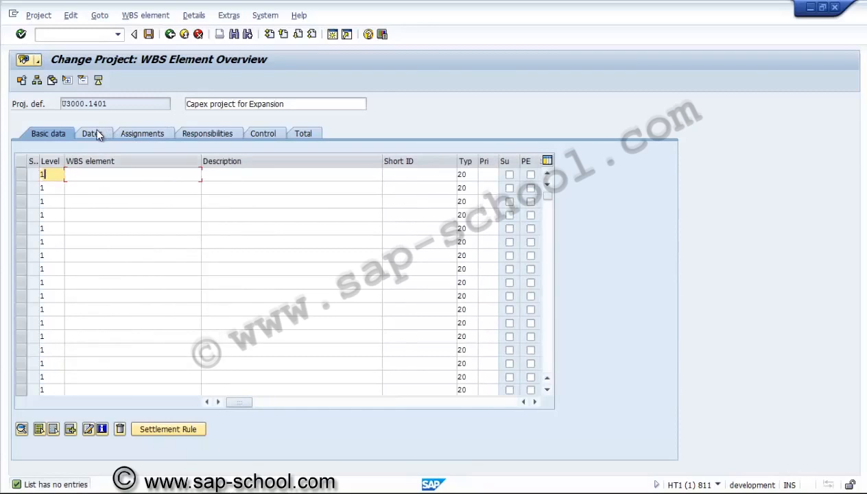
# Enter U3000.1401 and U3000.1401.C as the first two WBS elements of the project.
pyautogui.press('Tab')
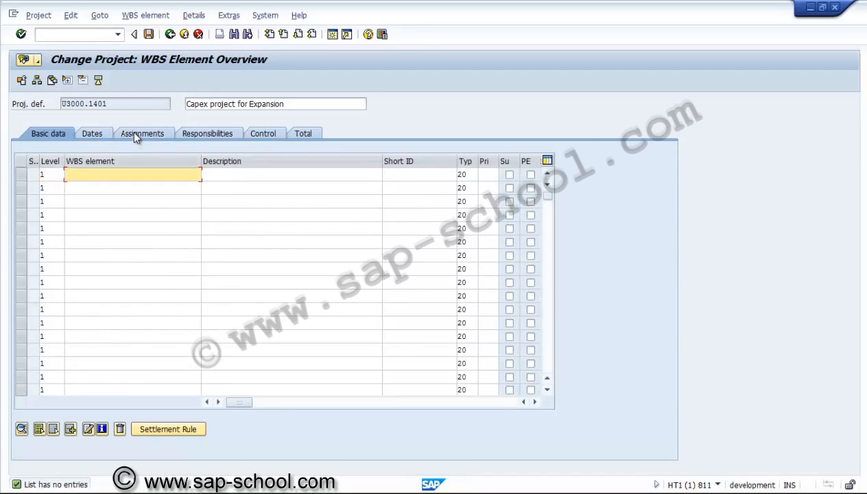
pyautogui.write('U3000.1401')
pyautogui.press('Down')
pyautogui.write('U3000')
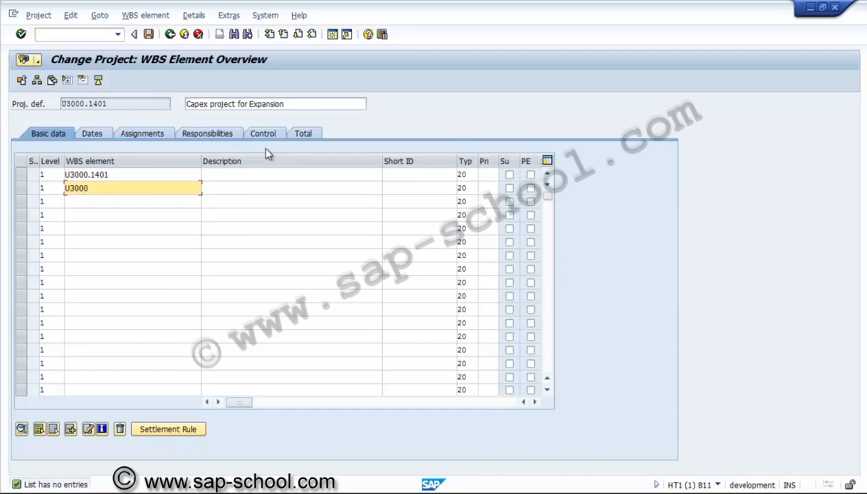
pyautogui.write('.1401')
pyautogui.write('.C')
pyautogui.press('Down')
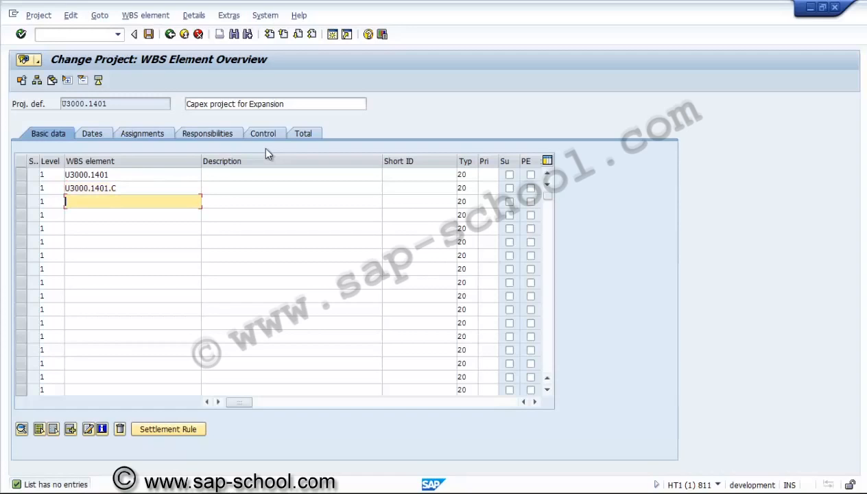
# Add U3000.1401.E and U3000.1401.P as the third and fourth WBS elements.
pyautogui.write('U3000.1401.E')
pyautogui.press('Down')
pyautogui.write('U3000.1401')
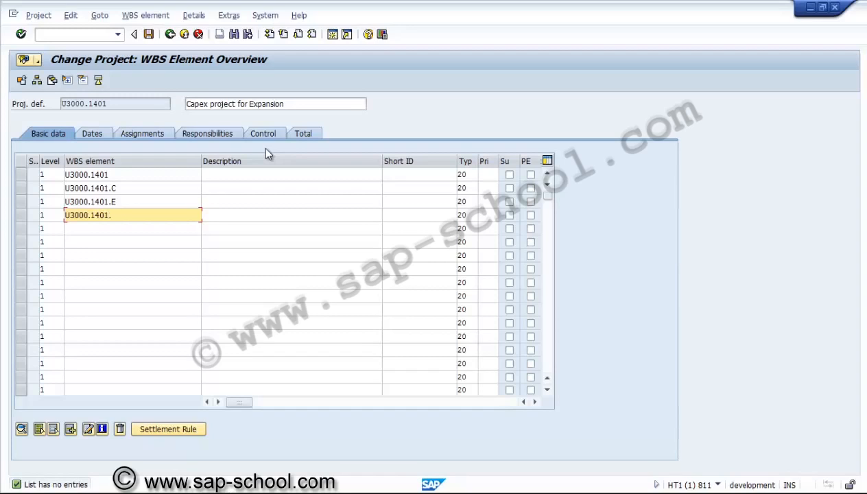
pyautogui.write('.P')
pyautogui.press('Return')
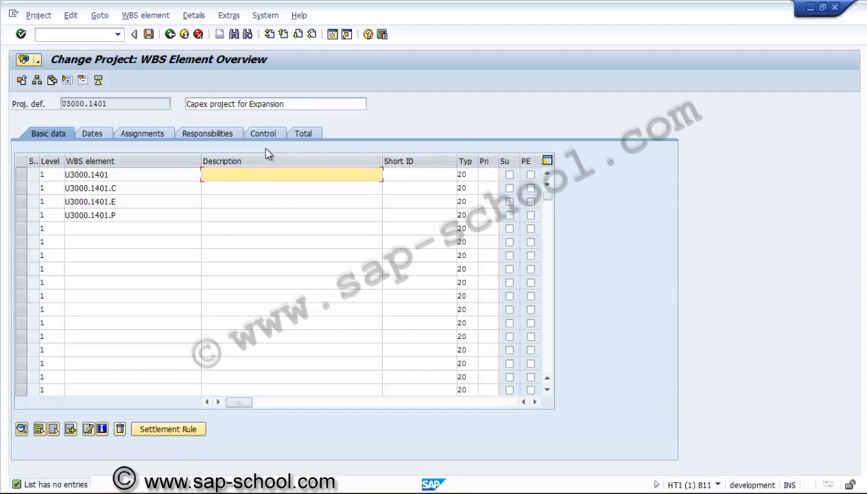
# Describe WBS element U3000.1401 as "Project" in mixed case.
pyautogui.write('pROJECT')
pyautogui.press('BackSpace')
pyautogui.press('BackSpace')
pyautogui.press('BackSpace')
pyautogui.press('BackSpace')
pyautogui.press('BackSpace')
pyautogui.press('BackSpace')
pyautogui.press('BackSpace')
pyautogui.write('Project')
pyautogui.press('Down')
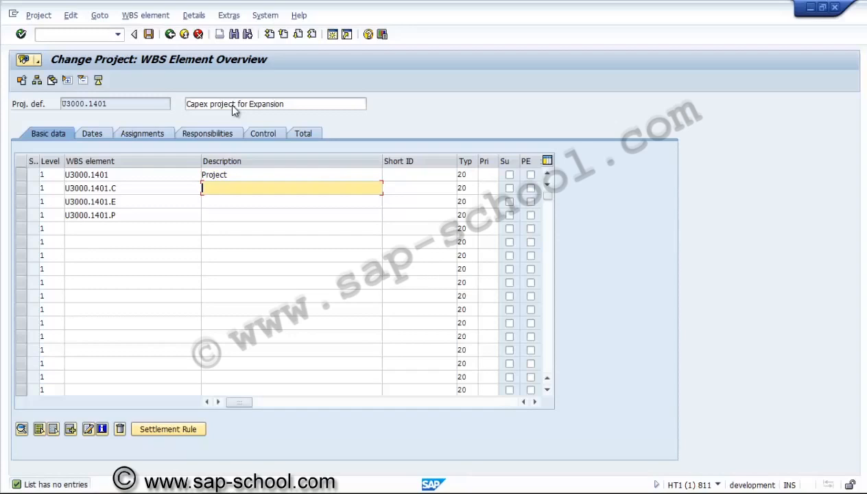
# Describe the C, E and P WBS elements as "Civil", "Equipment" and "Pre-operative".
pyautogui.write('Civil')
pyautogui.press('Down')
pyautogui.write('E')
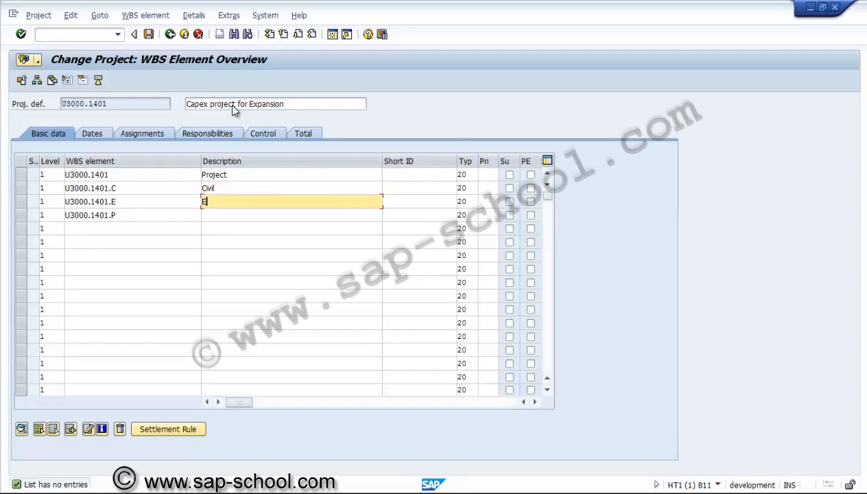
pyautogui.write('quipment')
pyautogui.press('Down')
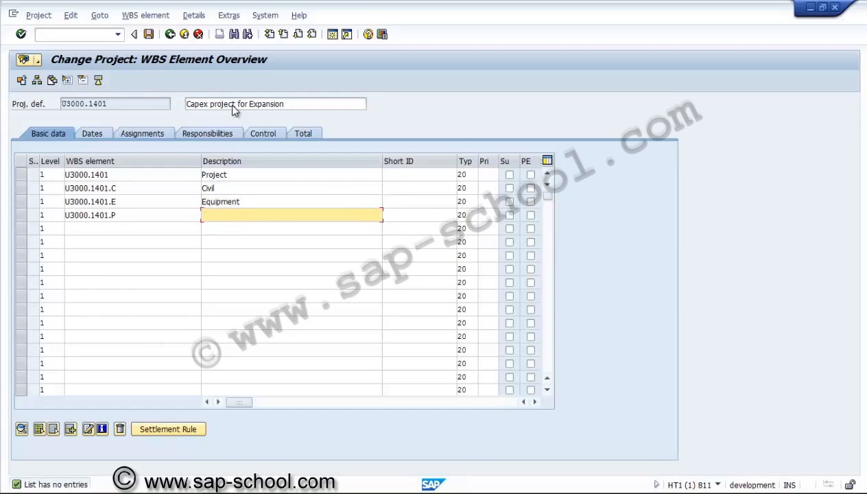
pyautogui.write('Pre-operative')
# Go through the four WBS element codes to review how they relate in the hierarchy.
pyautogui.click(107, 191)
pyautogui.press('Down')
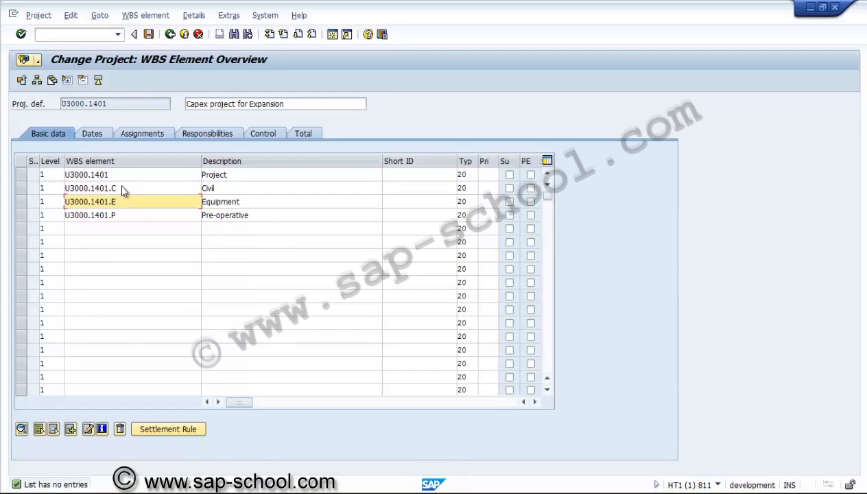
pyautogui.press('Down')
pyautogui.press('Up')
pyautogui.press('Up')
pyautogui.press('Up')
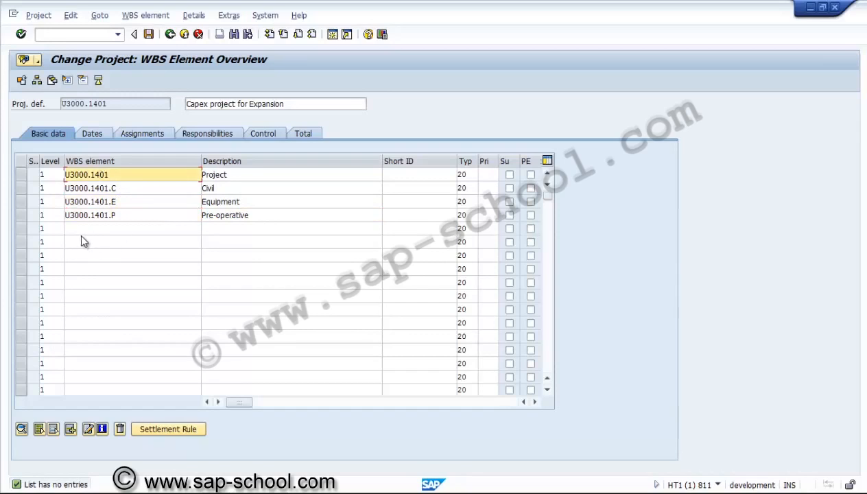
pyautogui.press('Down')
pyautogui.press('Down')
pyautogui.press('Down')
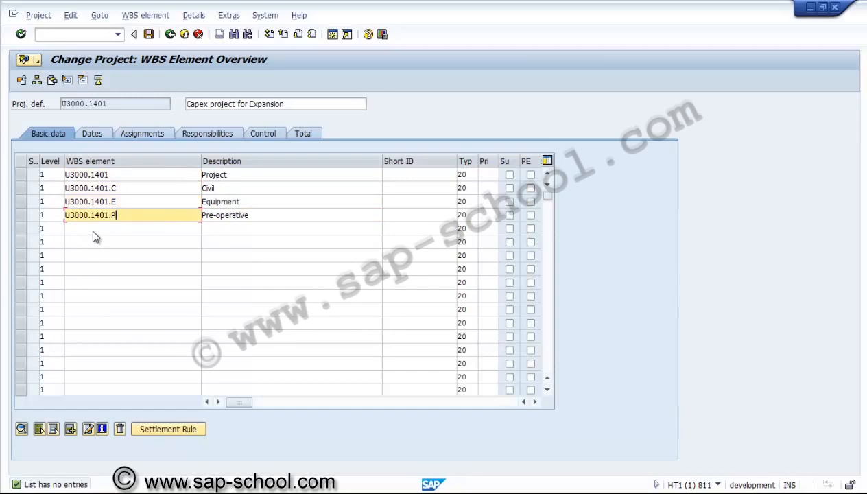
# Set the level of the Civil, Equipment and Pre-operative WBS elements to 2 and apply the hierarchy.
pyautogui.press('Up')
pyautogui.press('Up')
pyautogui.hotkey('shift', 'Tab')
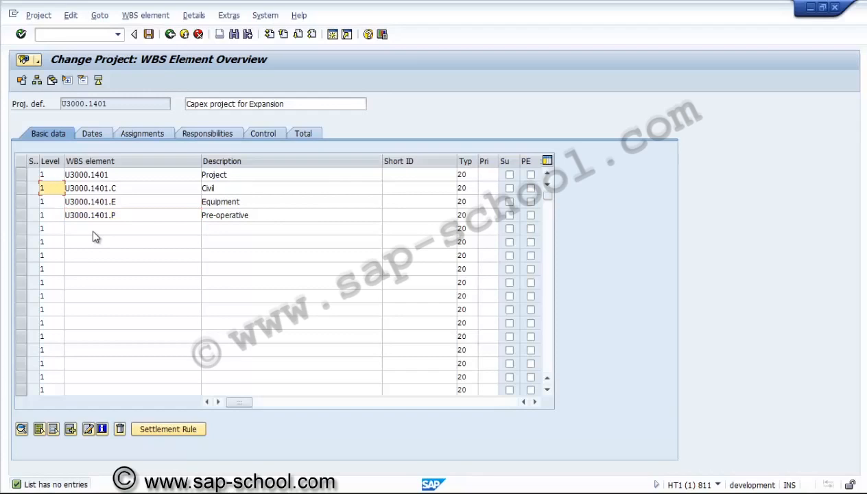
pyautogui.press('BackSpace')
pyautogui.write('2')
pyautogui.press('Down')
pyautogui.press('BackSpace')
pyautogui.write('2')
pyautogui.press('Down')
pyautogui.write('2')
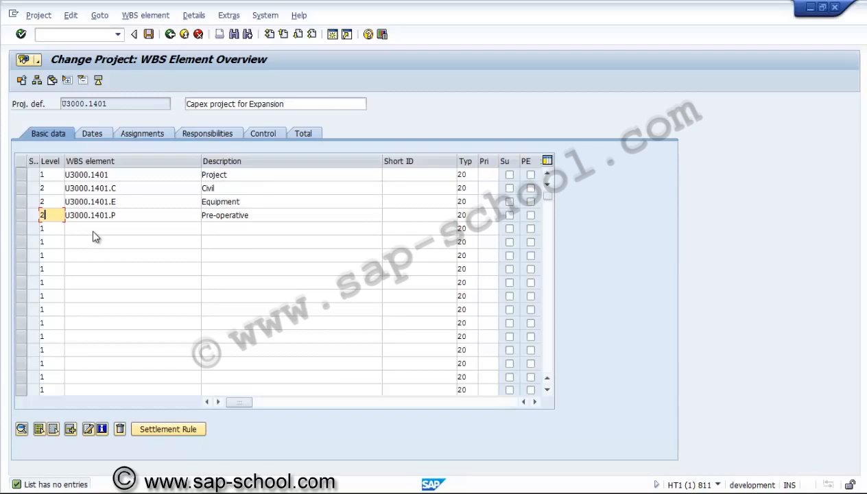
pyautogui.press('Return')
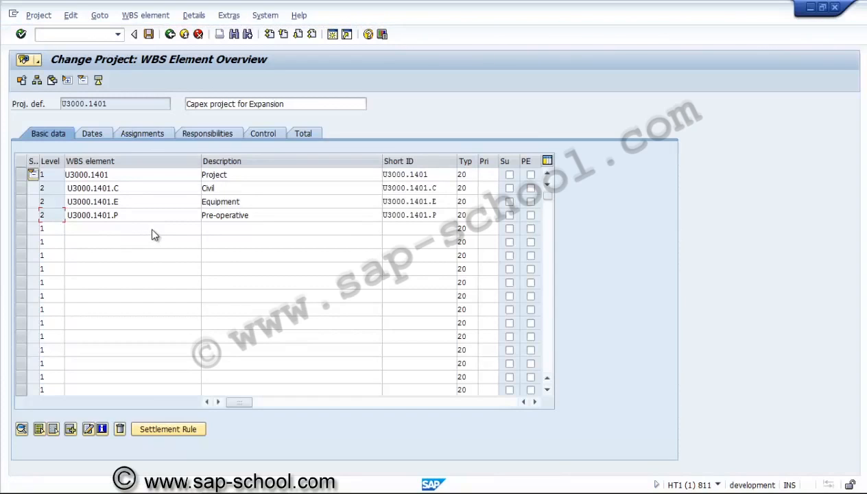
# Choose project type 20 Expansion / diversification for WBS element U3000.1401 from the value list.
pyautogui.press('Up')
pyautogui.press('Up')
pyautogui.press('Down')
pyautogui.hscroll(1, 154, 290)
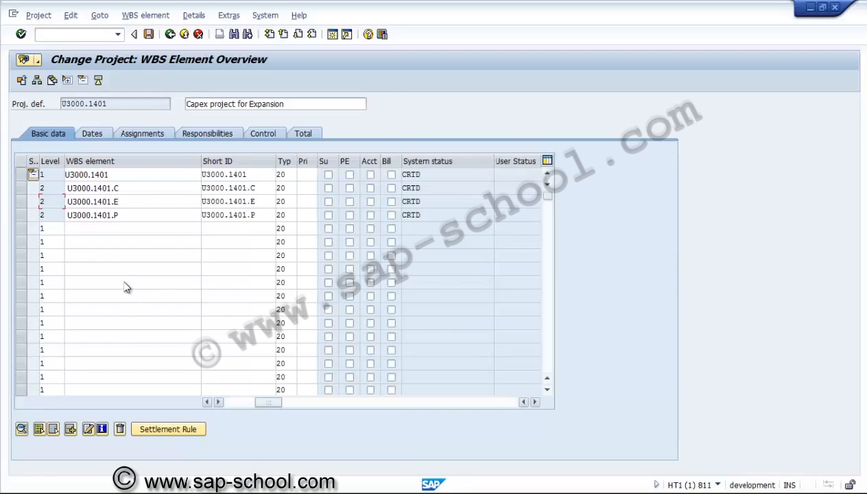
pyautogui.hscroll(1, 123, 283)
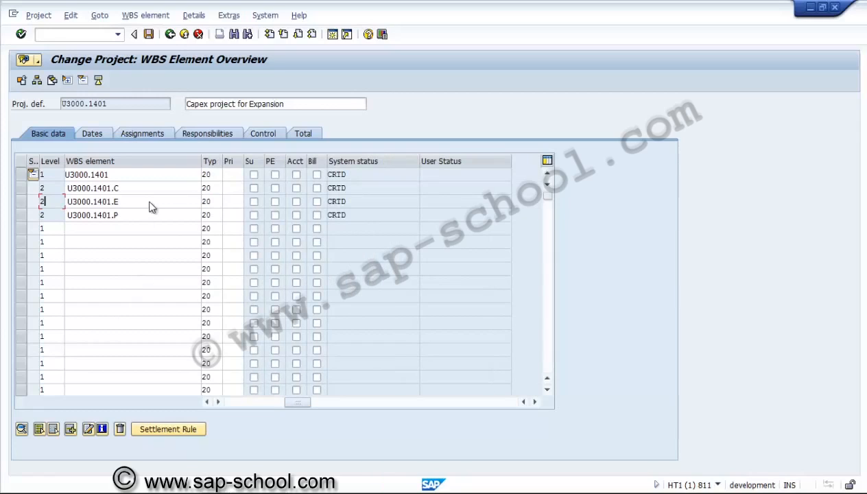
pyautogui.click(210, 175)
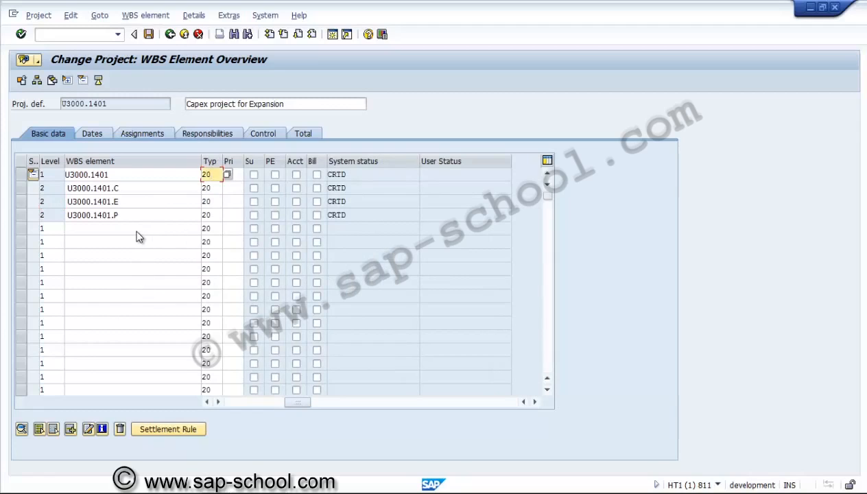
pyautogui.press('Return')
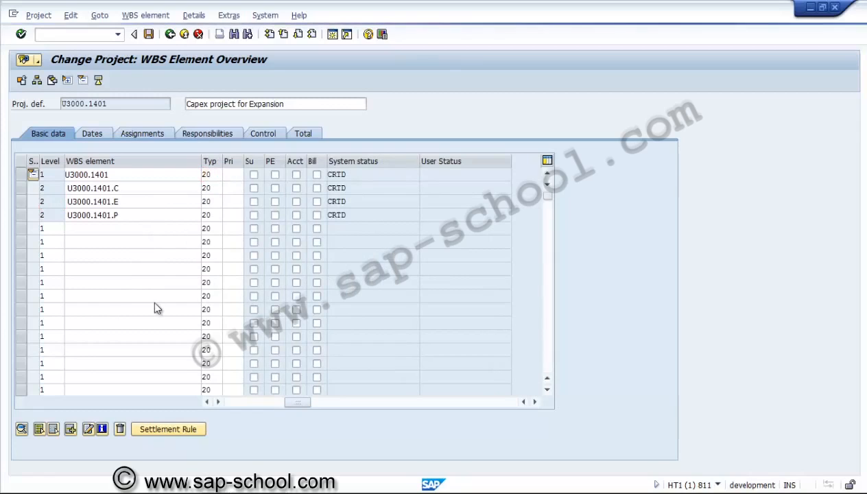
pyautogui.press('F4')
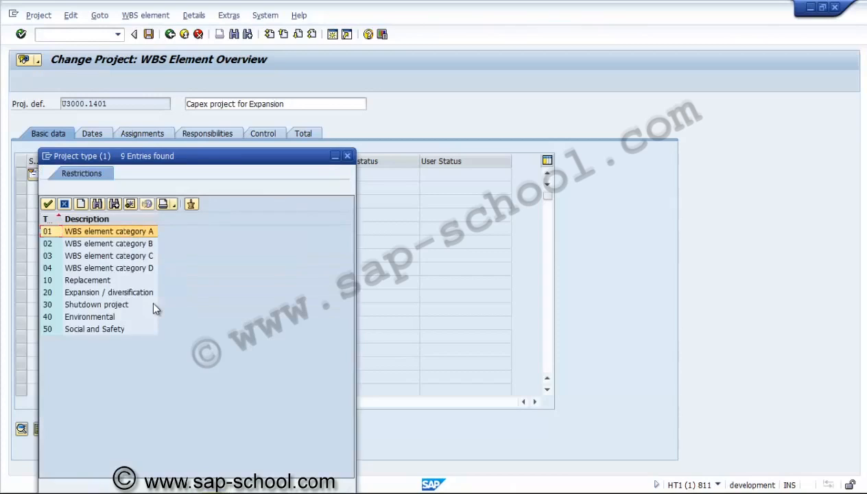
pyautogui.press('Down')
pyautogui.press('Down')
pyautogui.press('Down')
pyautogui.press('Down')
pyautogui.press('Down')
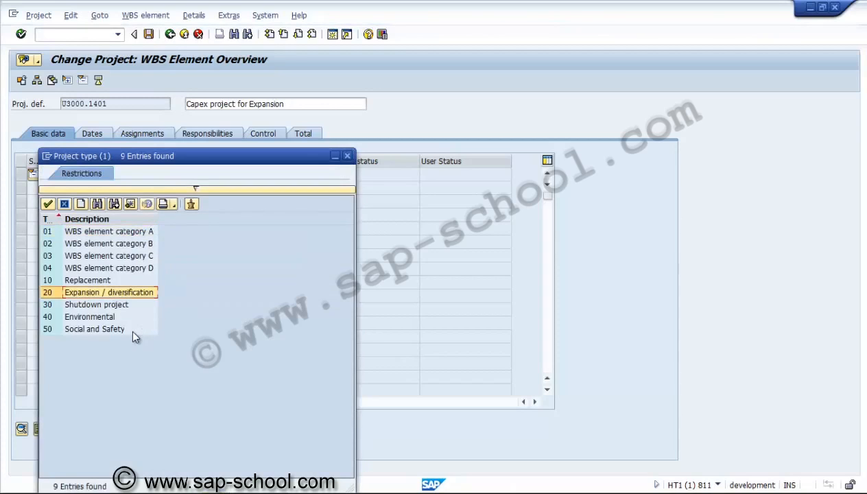
pyautogui.press('Return')
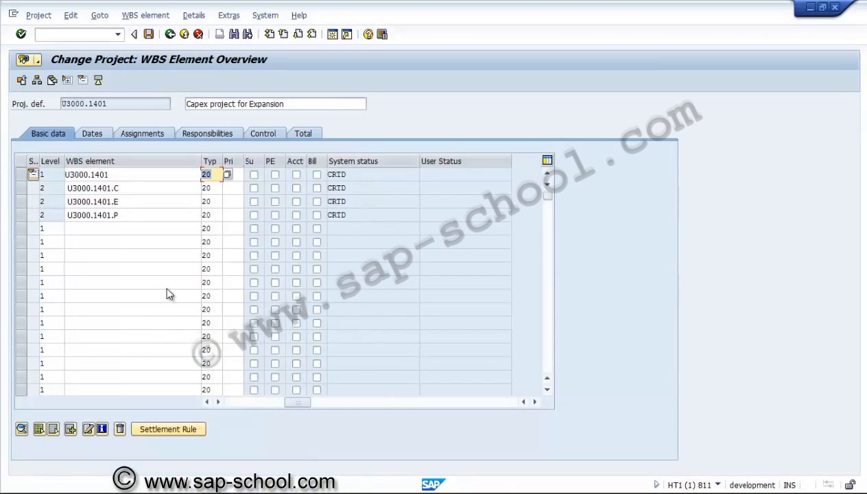
# Check the project type assigned to each of the lower-level WBS elements.
pyautogui.press('Down')
pyautogui.press('Down')
pyautogui.press('Down')
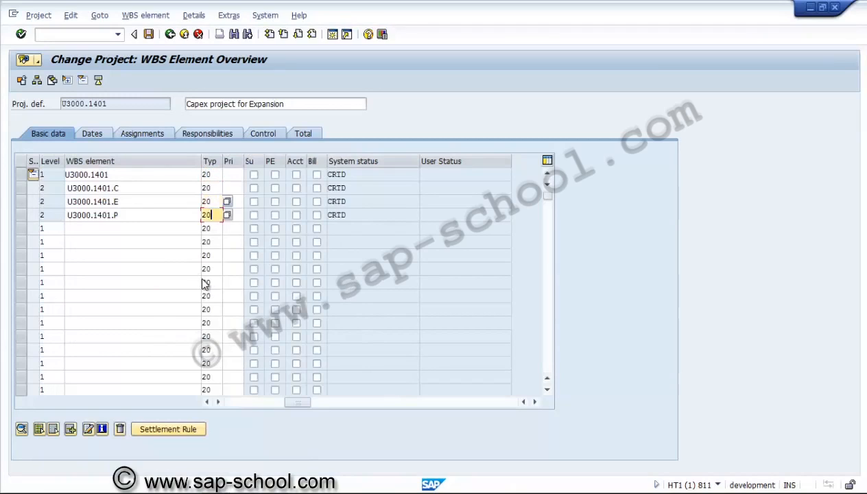
pyautogui.press('Up')
pyautogui.press('Up')
pyautogui.press('Up')
# Review the priority values available for the top-level WBS element U3000.1401.
pyautogui.press('Tab')
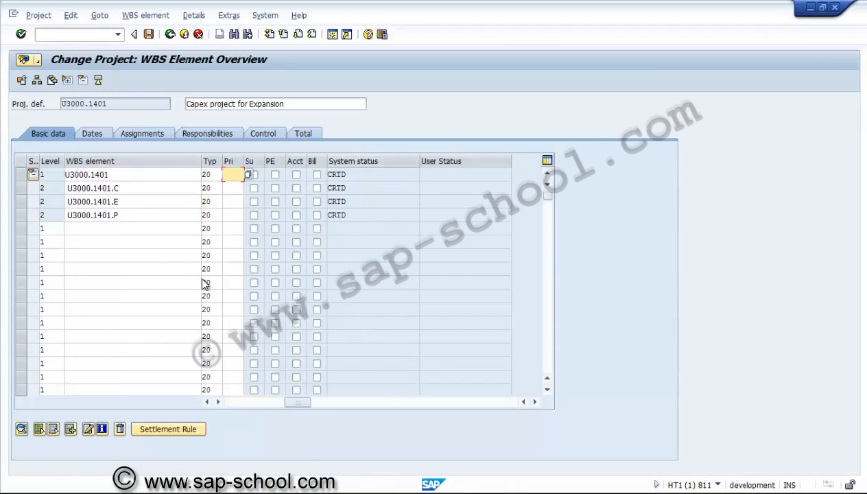
pyautogui.press('Return')
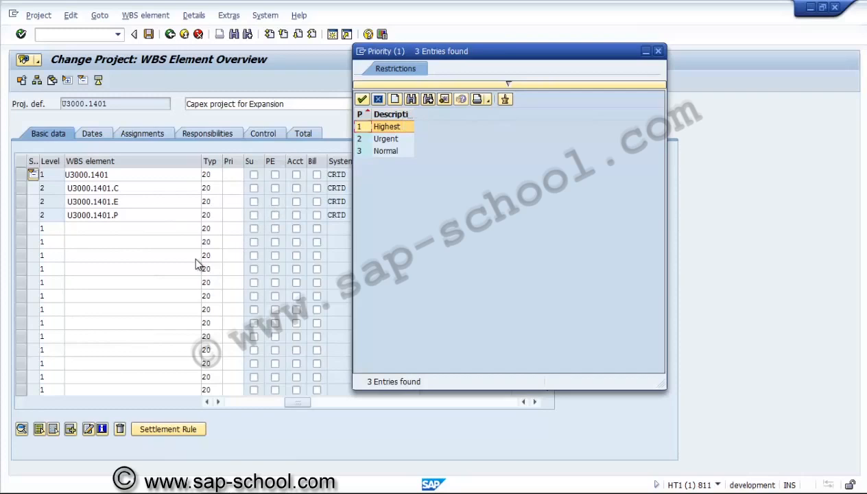
pyautogui.press('Escape')
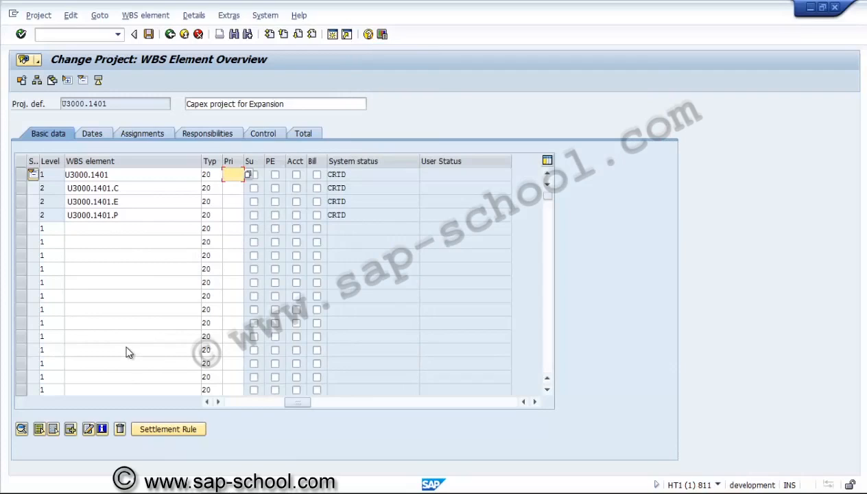
# Choose priority 2 Urgent for the Civil WBS element U3000.1401.C from the value list.
pyautogui.press('Down')
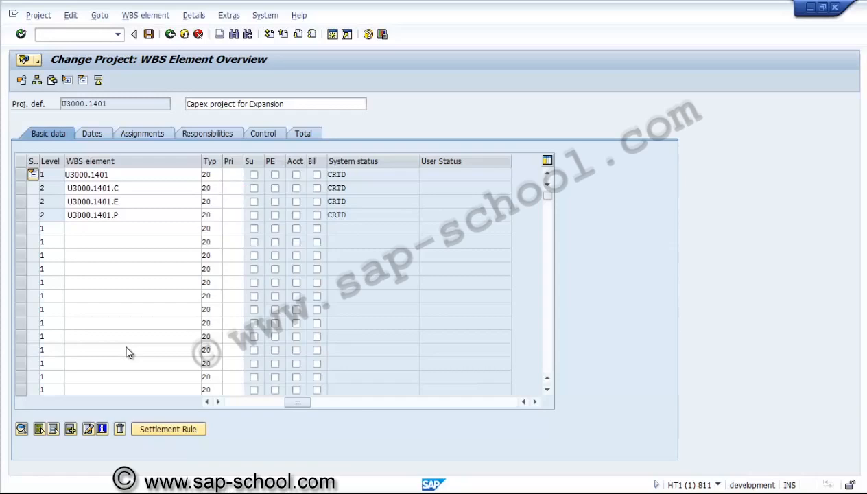
pyautogui.press('F4')
pyautogui.press('Down')
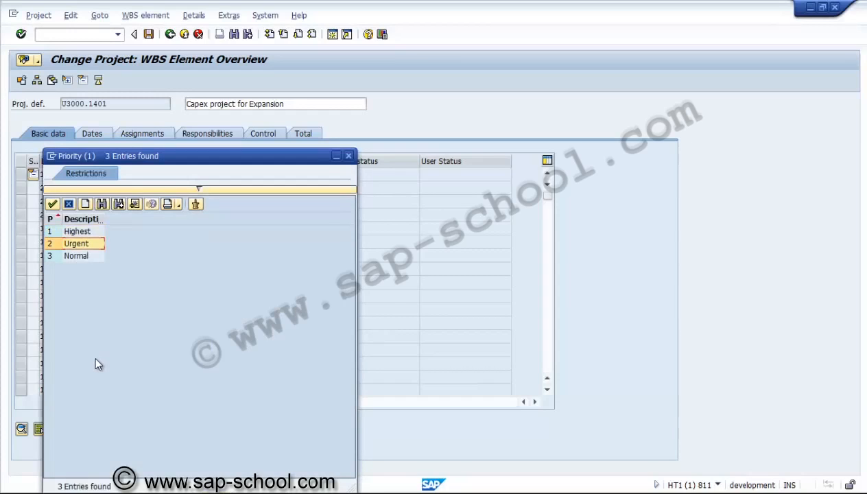
pyautogui.press('Return')
# Choose priority 3 Normal for WBS elements U3000.1401.E and U3000.1401.P from the value list.
pyautogui.press('Down')
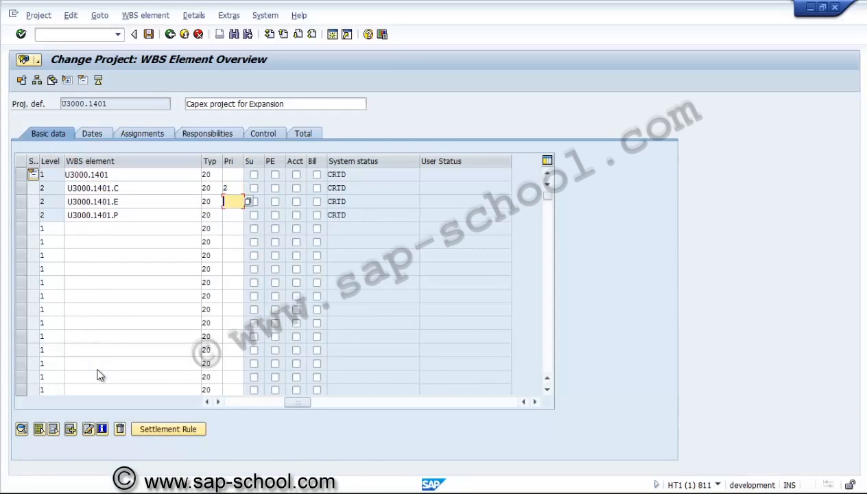
pyautogui.press('F4')
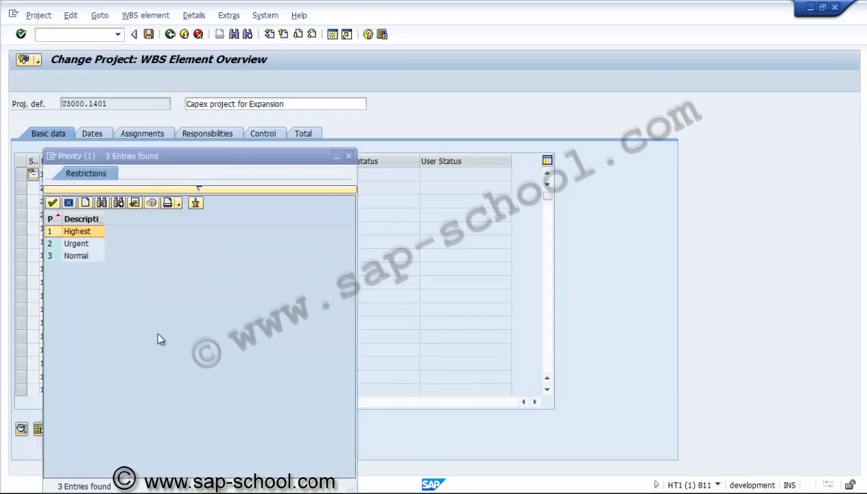
pyautogui.press('Down')
pyautogui.press('Down')
pyautogui.press('Return')
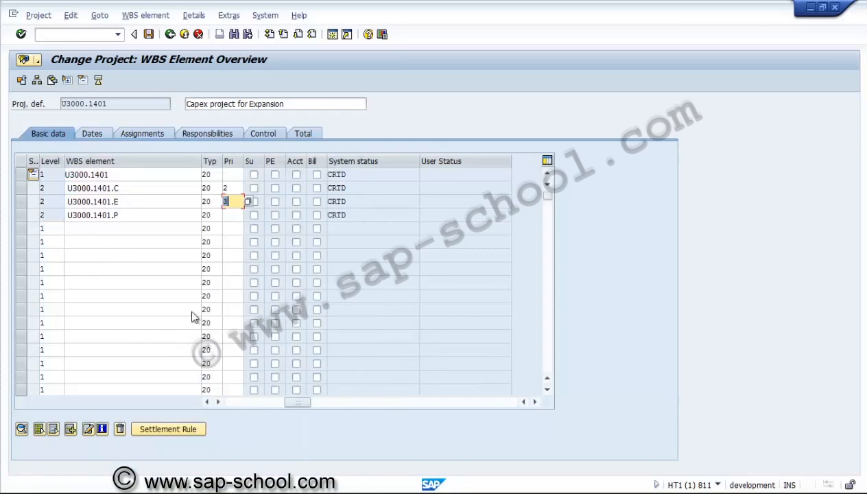
pyautogui.press('Down')
pyautogui.press('F4')
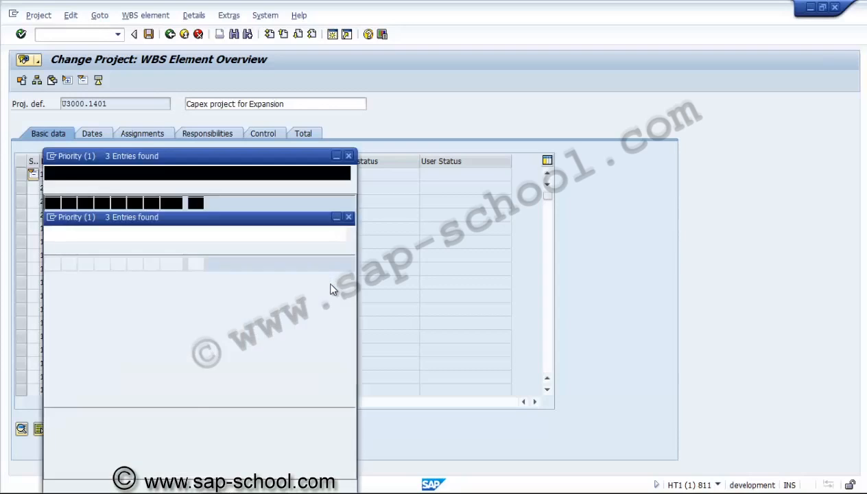
pyautogui.press('Down')
pyautogui.press('Down')
pyautogui.press('Return')
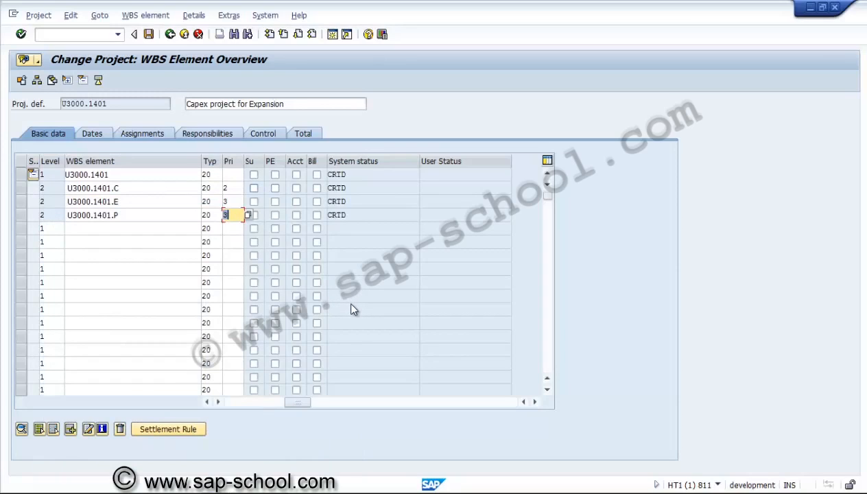
# Set the Su indicator for the three level 2 WBS elements U3000.1401.C, .E and .P.
pyautogui.click(253, 188)
pyautogui.click(253, 201)
pyautogui.click(254, 215)
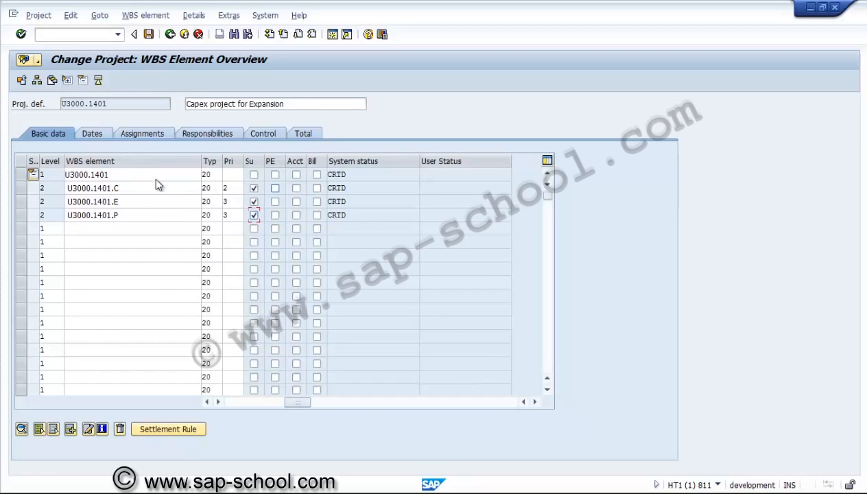
# Mark all four WBS elements, including the top-level one, as planning elements.
pyautogui.click(276, 175)
pyautogui.click(275, 188)
pyautogui.click(276, 202)
pyautogui.click(275, 215)
# Mark the level 2 WBS elements U3000.1401.C, .E and .P as account assignment elements and apply the indicators.
pyautogui.press('Up')
pyautogui.press('Up')
pyautogui.press('Right')
pyautogui.press('space')
pyautogui.press('Down')
pyautogui.press('space')
pyautogui.press('Down')
pyautogui.press('space')
pyautogui.press('Return')
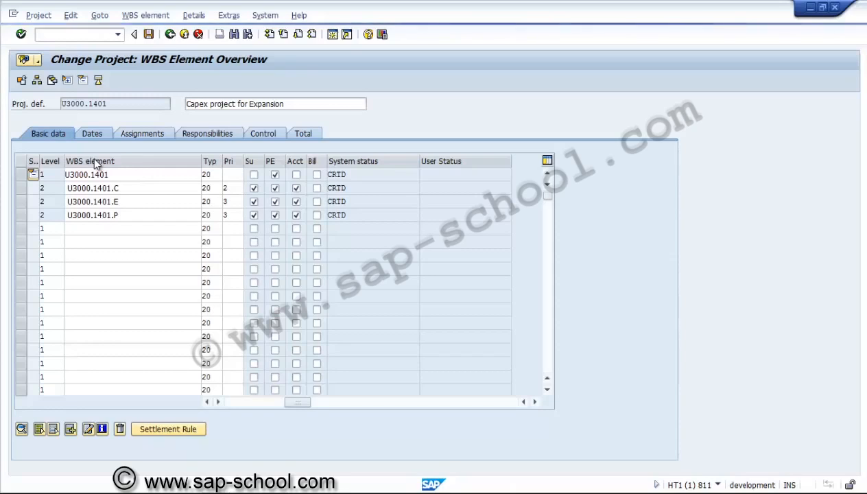
# Open the basic dates scheduling of the WBS elements and examine their start, finish and duration fields.
pyautogui.press('F3')
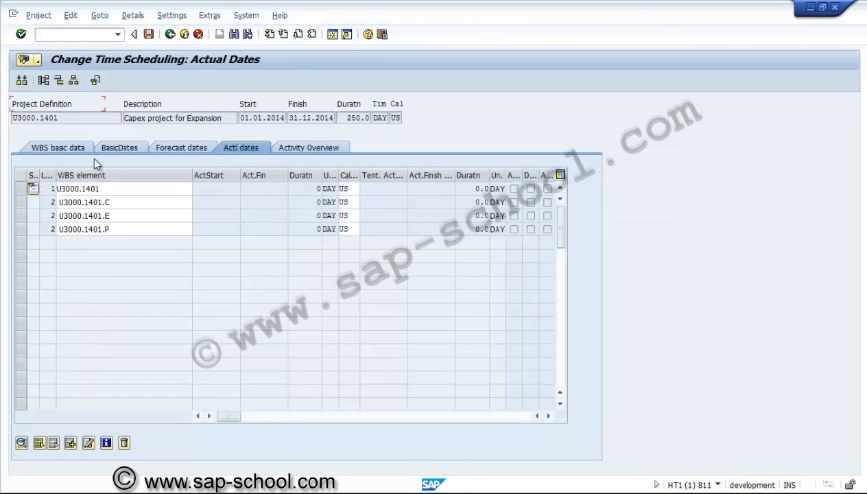
pyautogui.press('F3')
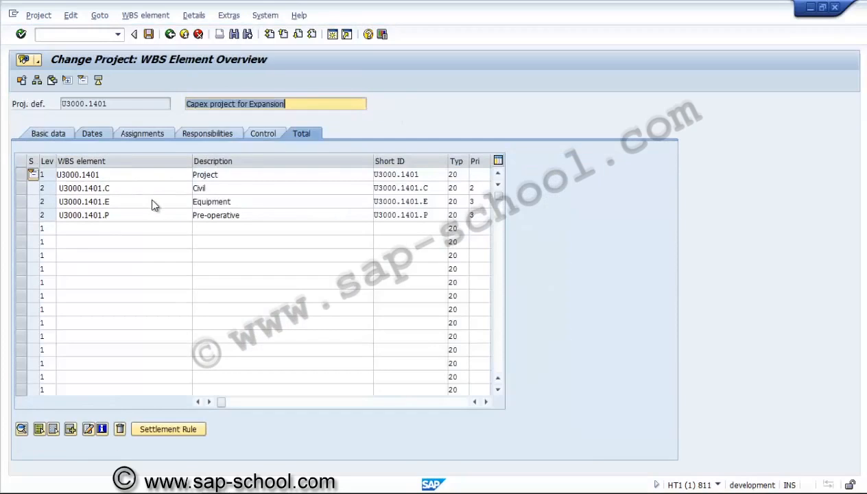
pyautogui.click(92, 134)
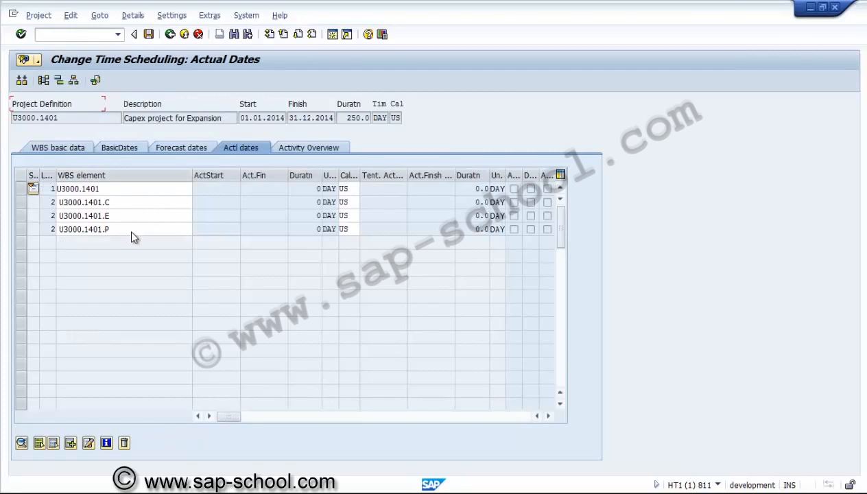
pyautogui.click(120, 147)
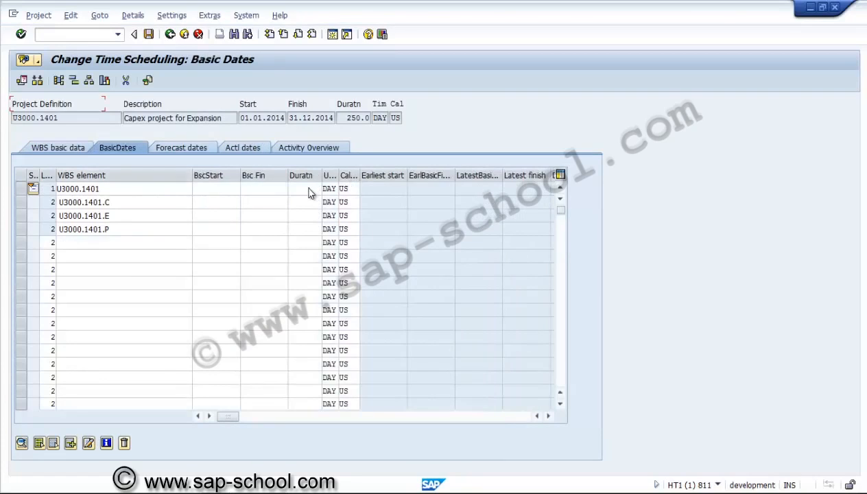
pyautogui.click(284, 191)
pyautogui.click(225, 202)
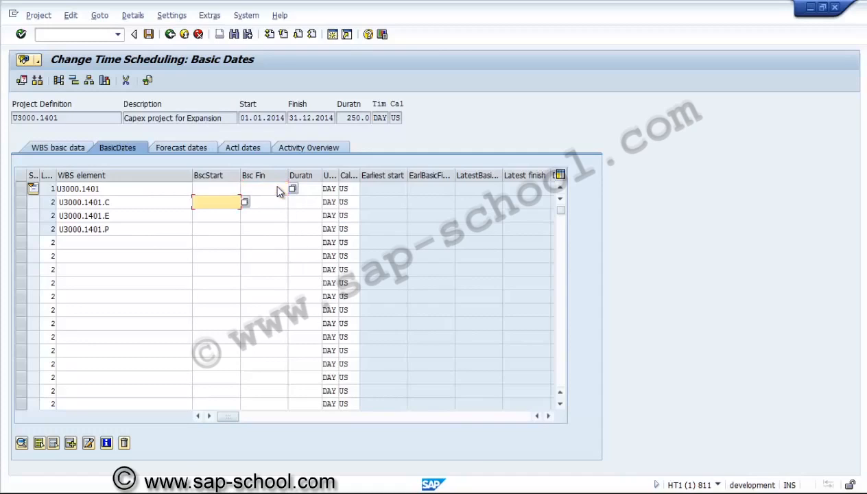
pyautogui.click(225, 229)
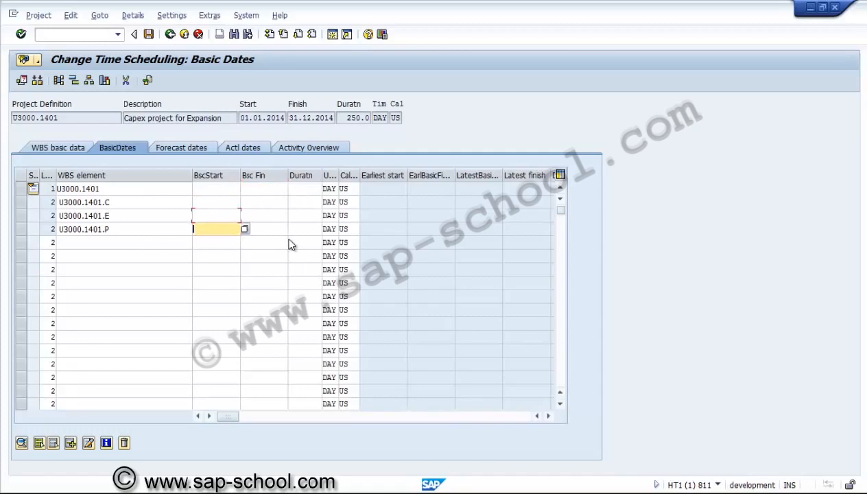
pyautogui.press('Up')
# Compare the forecast date fields of the WBS elements with the basic dates and return to the basic dates.
pyautogui.click(181, 148)
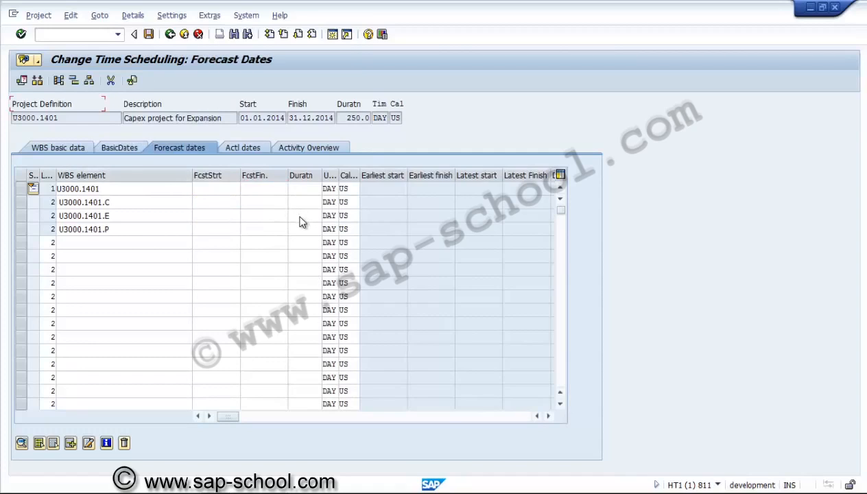
pyautogui.click(272, 118)
pyautogui.press('Tab')
pyautogui.press('Tab')
pyautogui.press('Tab')
pyautogui.hotkey('ctrl', 'pageup')
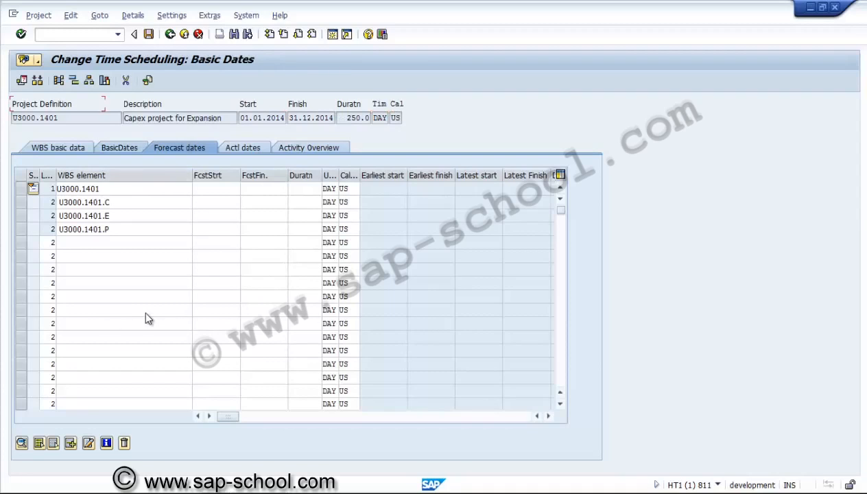
pyautogui.hotkey('ctrl', 'pagedown')
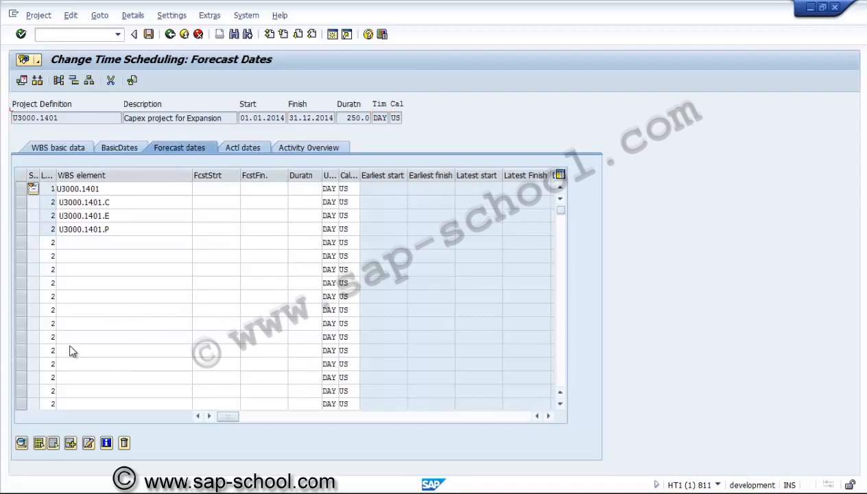
pyautogui.hotkey('ctrl', 'pagedown')
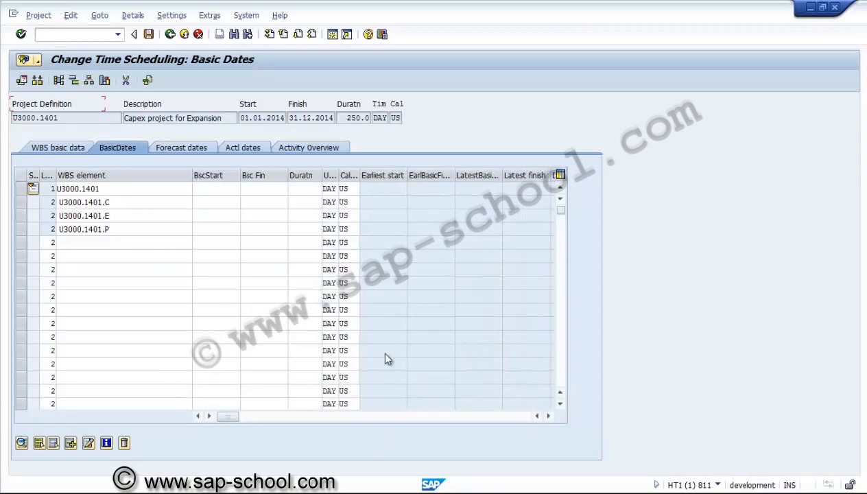
# Set the basic dates of WBS element U3000.1401.C to start 01.01.2014 and finish 30.09.2014.
pyautogui.click(223, 202)
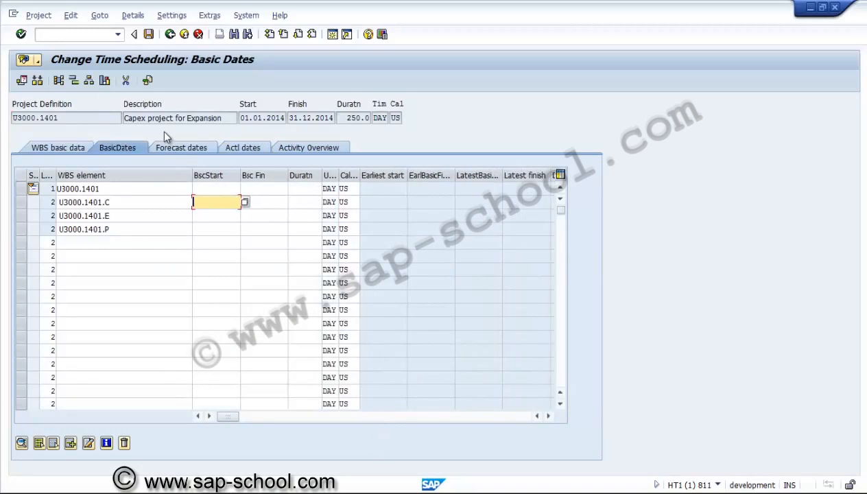
pyautogui.write('01.01.2014')
pyautogui.press('Tab')
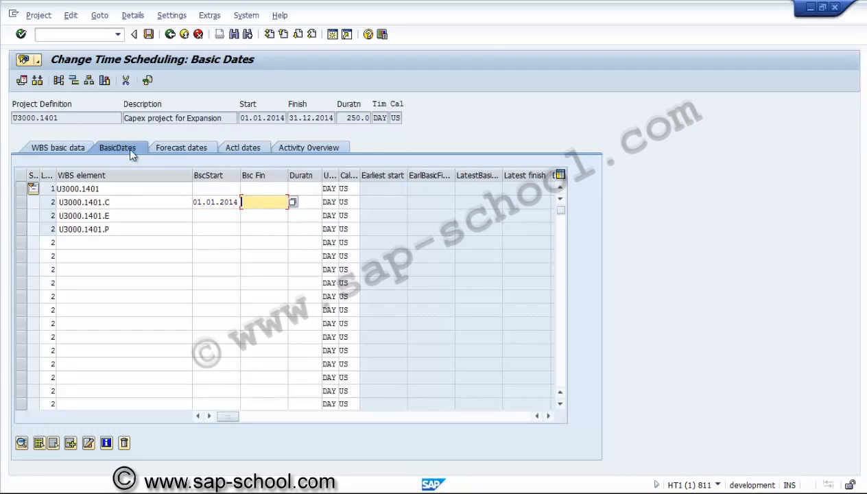
pyautogui.write('30.09.2014')
pyautogui.press('Tab')
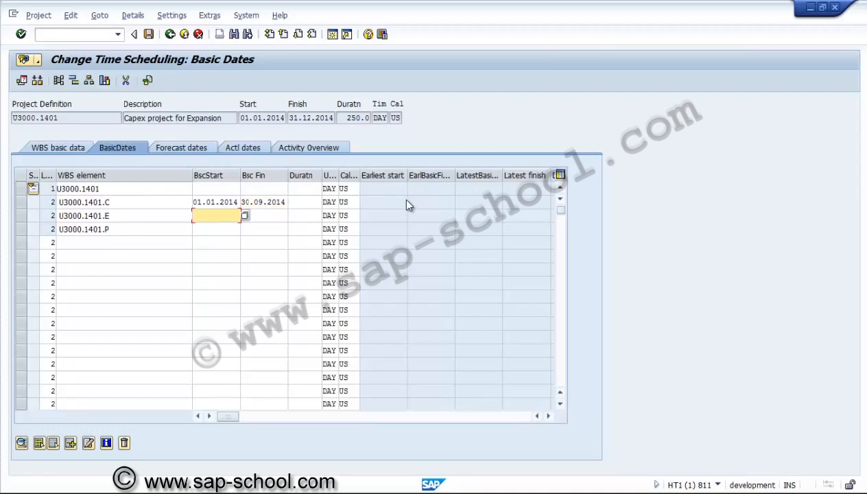
# Set the basic dates of WBS element U3000.1401.E to start 01.04.2014 and finish 30.11.2014.
pyautogui.write('01.04.2014')
pyautogui.press('Tab')
pyautogui.write('3')
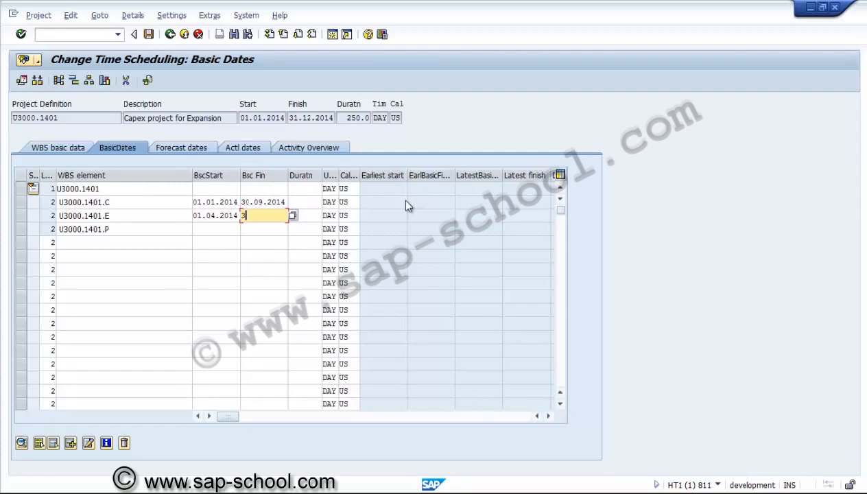
pyautogui.write('0.11.2014')
pyautogui.press('Tab')
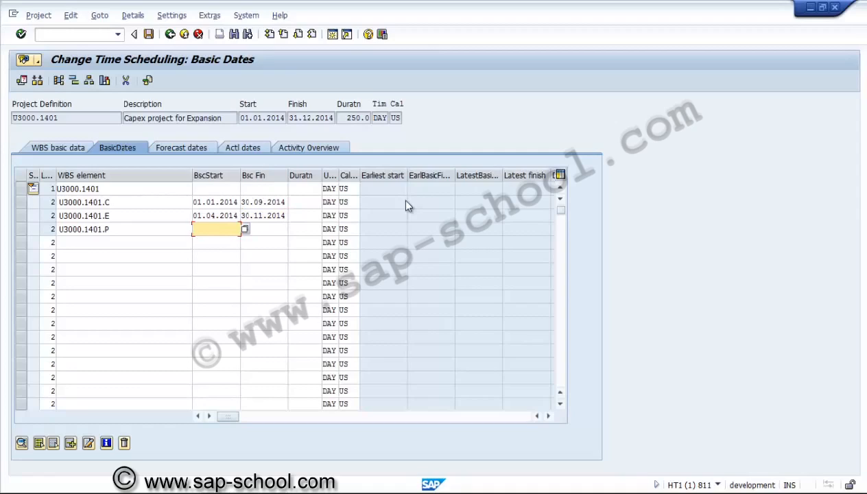
# Set the basic dates of WBS element U3000.1401.P to 01.01.2014 through 31.12.2014 and apply the dates of all three level 2 elements.
pyautogui.write('01.01.2014')
pyautogui.press('Tab')
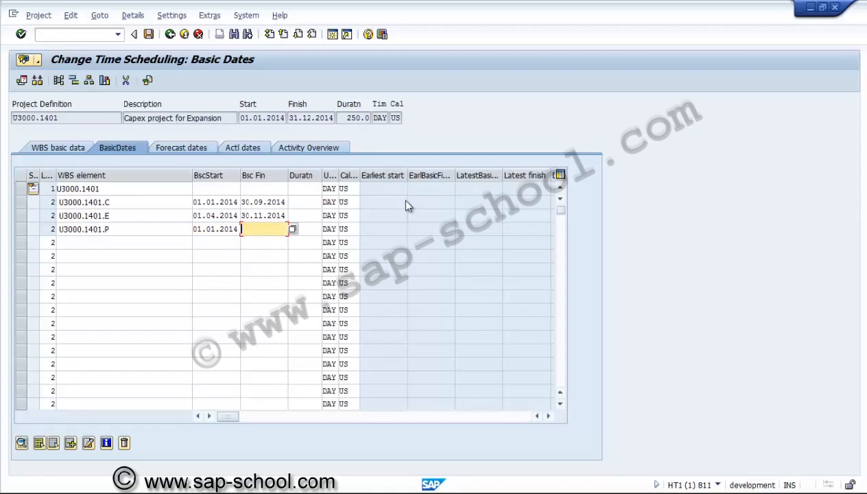
pyautogui.write('15.12.2014')
pyautogui.press('Home')
pyautogui.press('Delete')
pyautogui.press('Delete')
pyautogui.write('31')
pyautogui.press('Return')
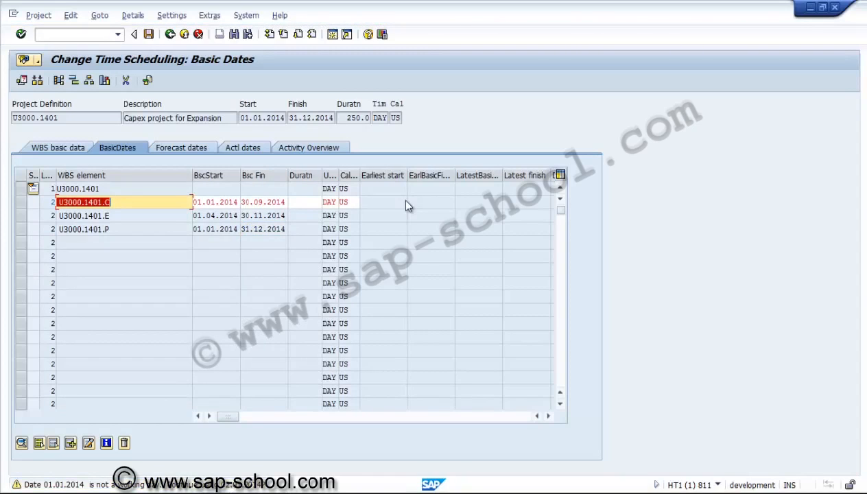
pyautogui.press('Return')
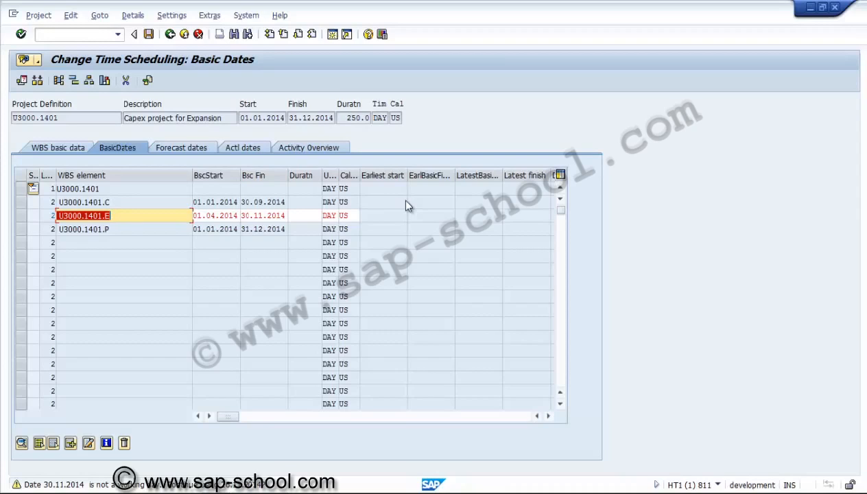
pyautogui.press('Return')
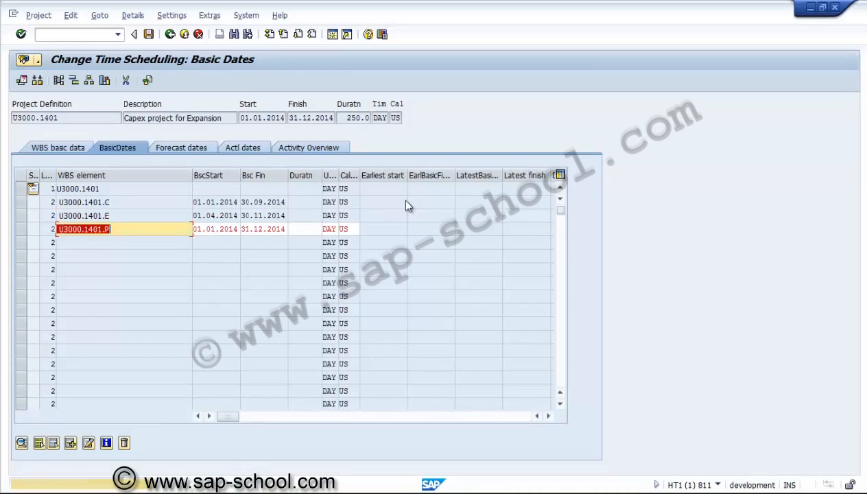
pyautogui.press('Return')
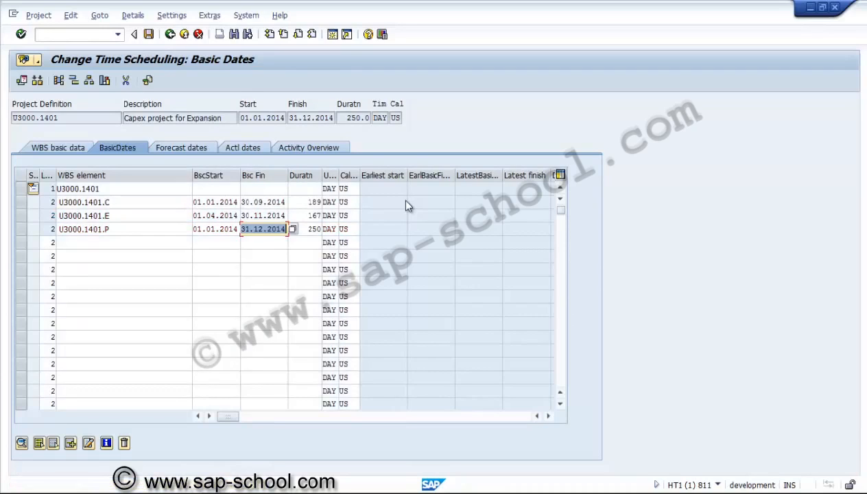
# Set the basic dates of level 1 WBS element U3000.1401 to start 01.01.2014 and finish 31.12.2014.
pyautogui.press('Return')
pyautogui.write('010')
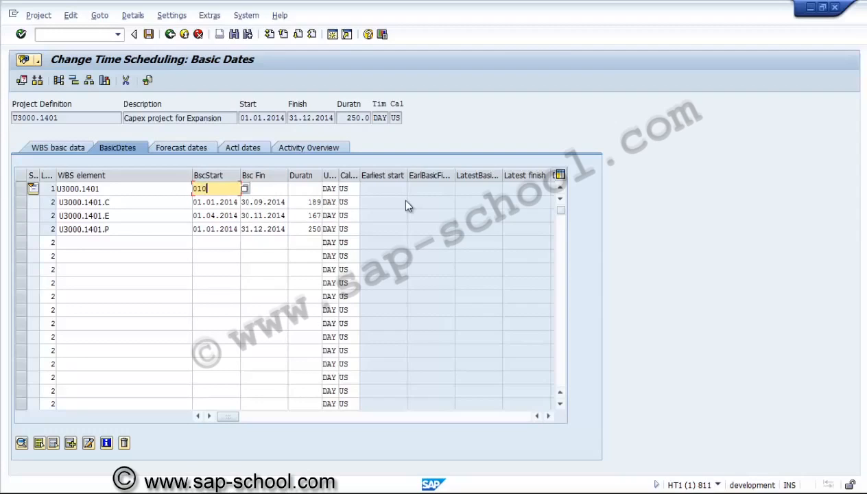
pyautogui.write('12014')
pyautogui.press('Tab')
pyautogui.write('312')
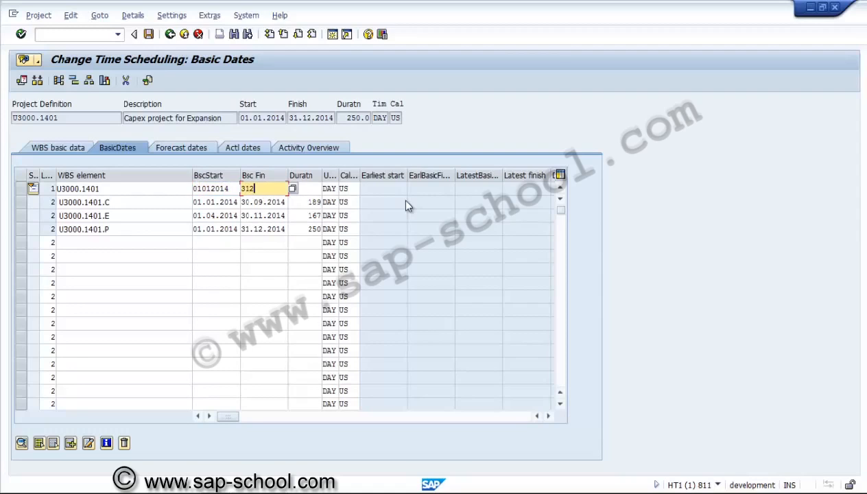
pyautogui.press('BackSpace')
pyautogui.write('12.2014')
pyautogui.press('Return')
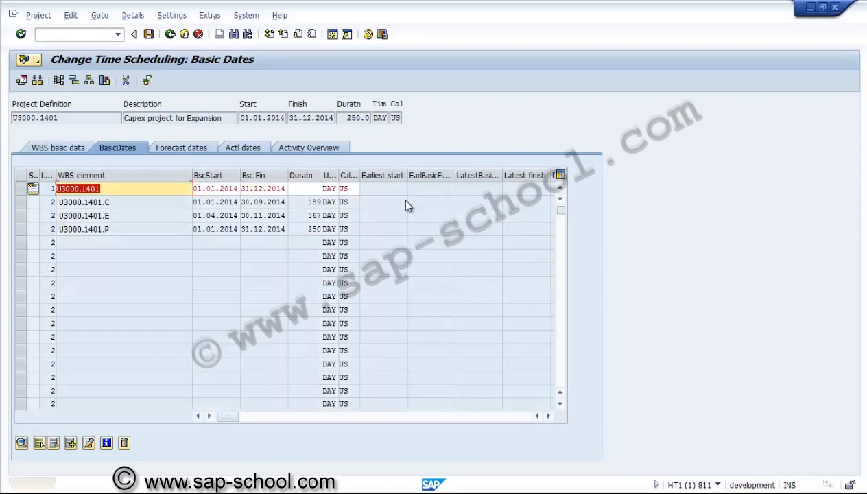
pyautogui.press('Return')
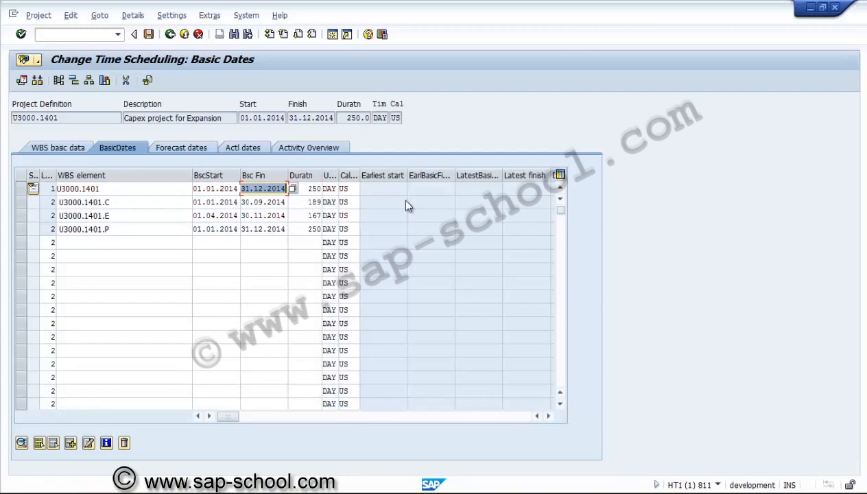
# Try to schedule the forecast dates of all four WBS elements, U3000.1401 and its C, E and P elements.
pyautogui.hotkey('ctrl', 'pagedown')
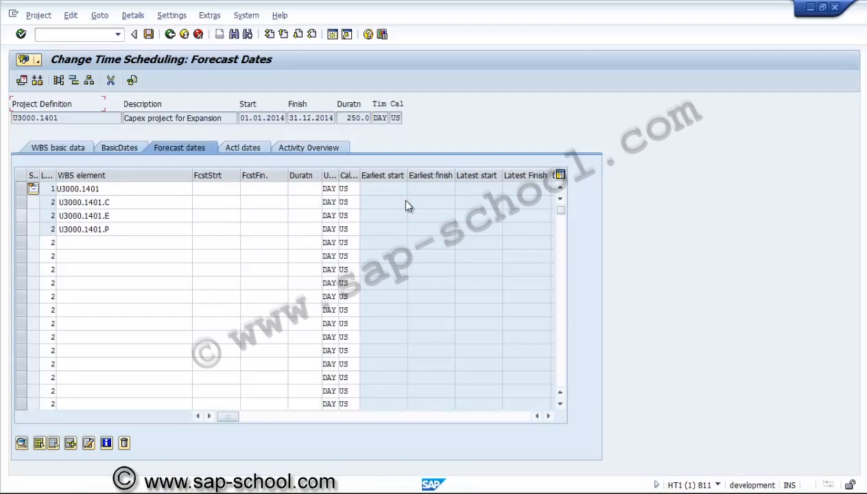
pyautogui.click(21, 188)
pyautogui.click(21, 202)
pyautogui.click(22, 216)
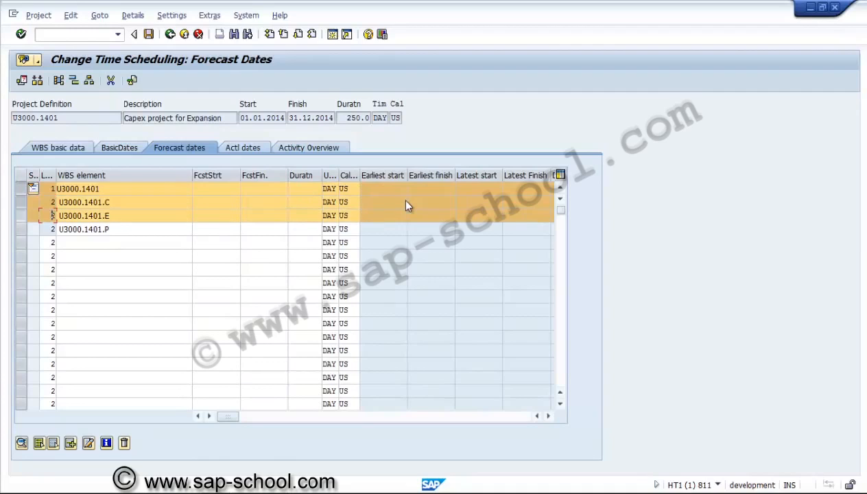
pyautogui.click(21, 229)
pyautogui.click(22, 80)
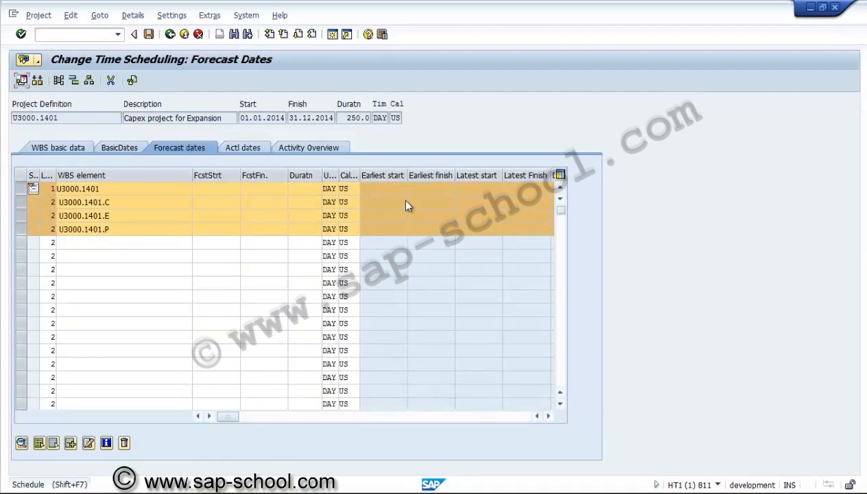
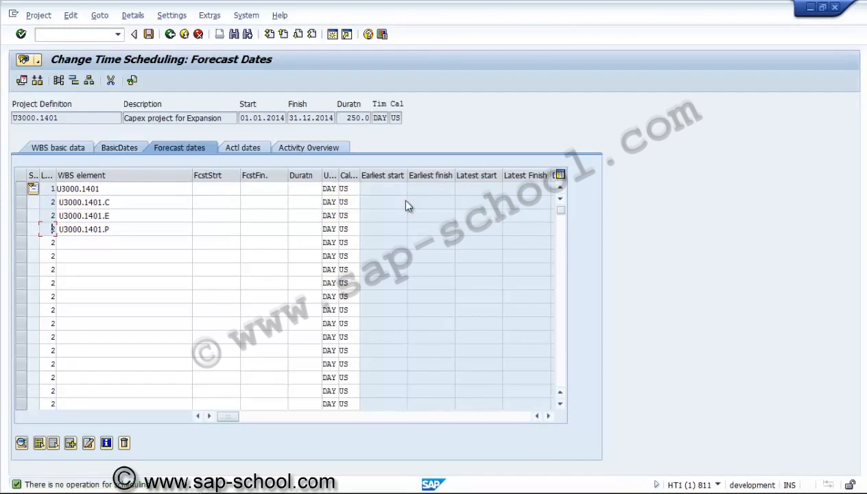
# Return to the WBS element overview and review all assignment fields, from the organizational units through to the tax jurisdiction.
pyautogui.press('F3')
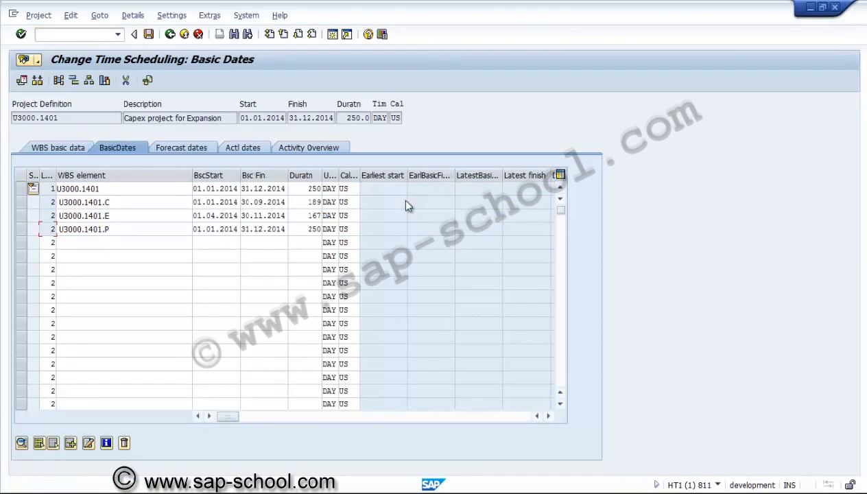
pyautogui.press('F3')
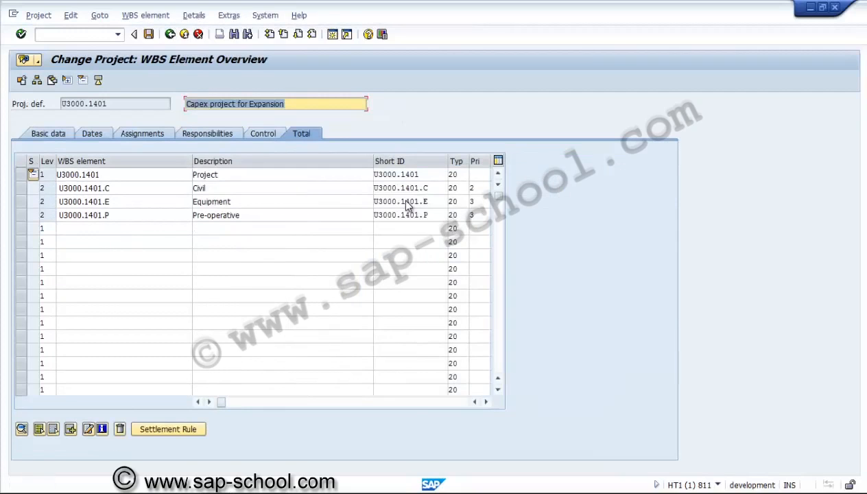
pyautogui.click(142, 133)
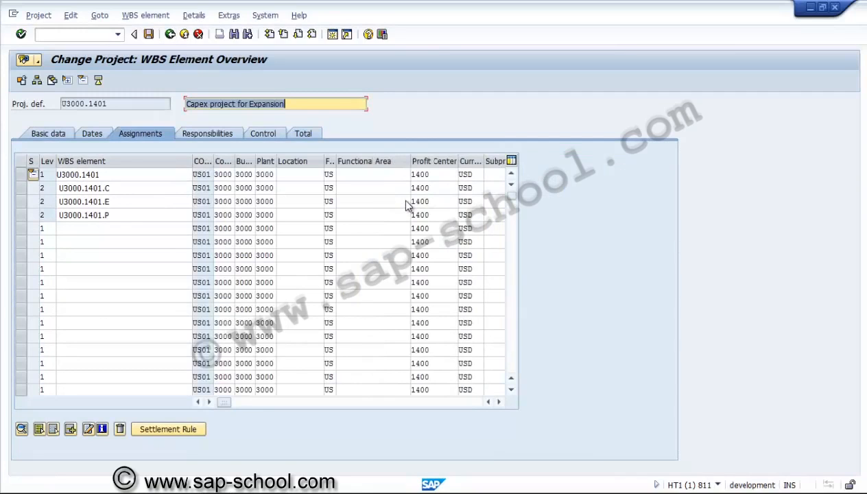
pyautogui.click(500, 402)
pyautogui.click(499, 402)
pyautogui.click(499, 402)
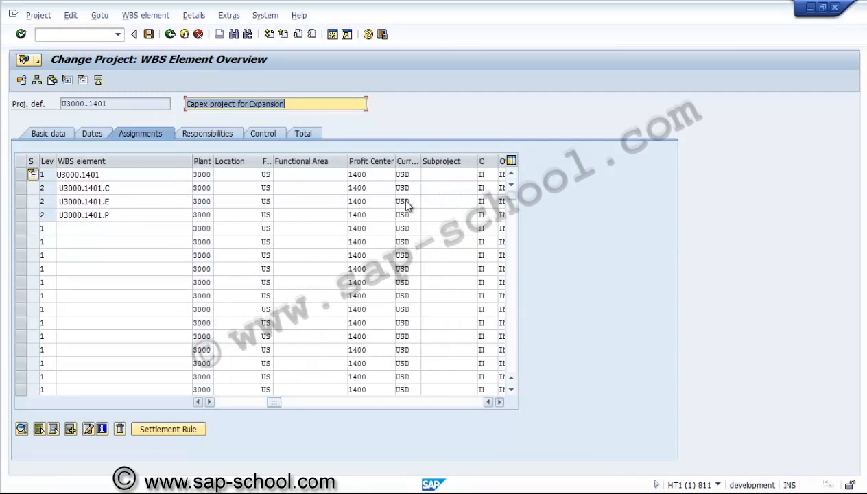
pyautogui.click(500, 402)
pyautogui.click(499, 402)
pyautogui.click(499, 402)
pyautogui.click(500, 402)
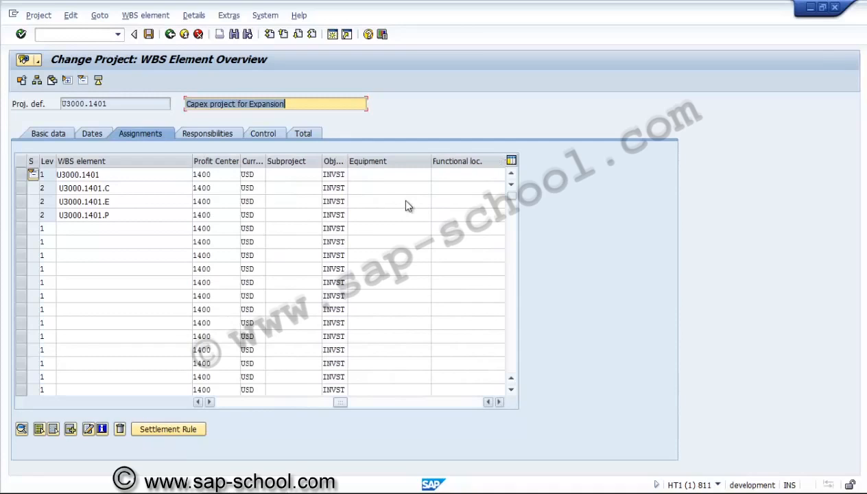
pyautogui.click(499, 402)
pyautogui.click(499, 401)
pyautogui.click(499, 402)
pyautogui.click(500, 402)
pyautogui.click(499, 402)
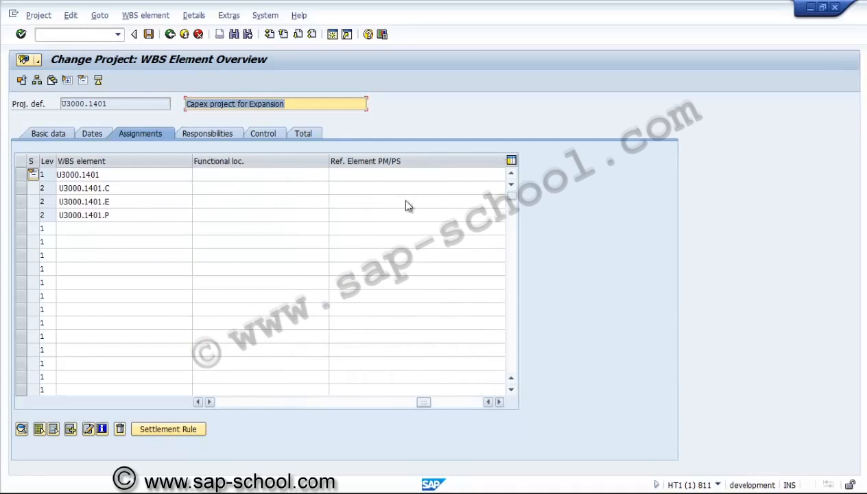
pyautogui.hscroll(1, 408, 207)
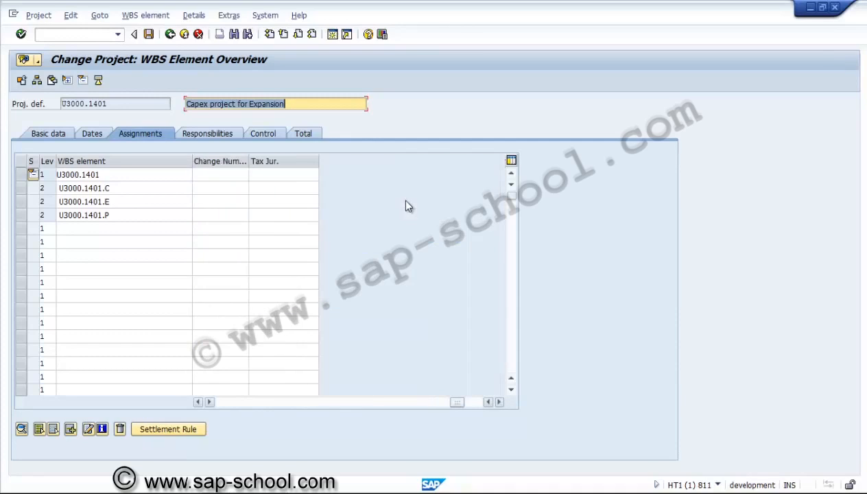
# Assign applicant 00000001 to level 1 WBS element U3000.1401 in the responsibilities data.
pyautogui.hotkey('ctrl', 'pagedown')
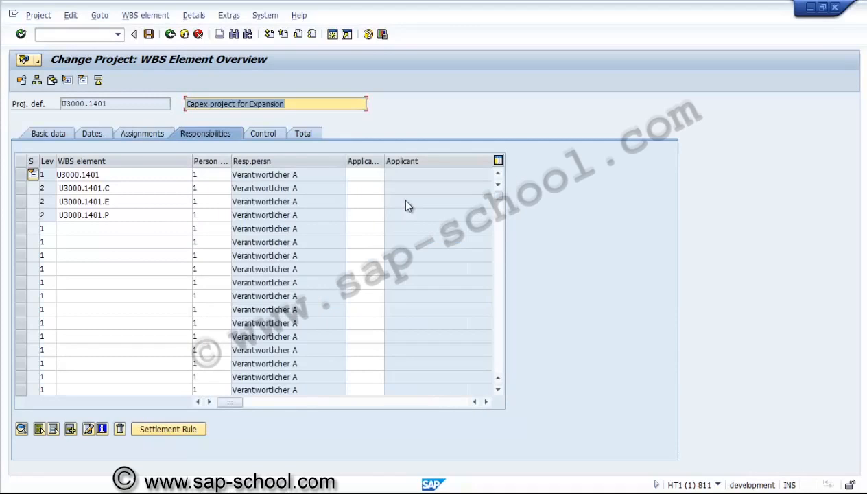
pyautogui.press('Tab')
pyautogui.press('Down')
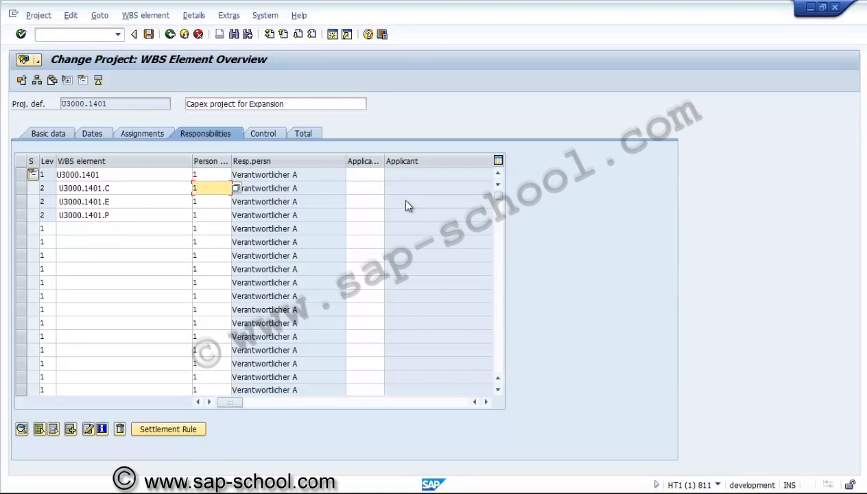
pyautogui.press('Down')
pyautogui.press('Up')
pyautogui.press('Up')
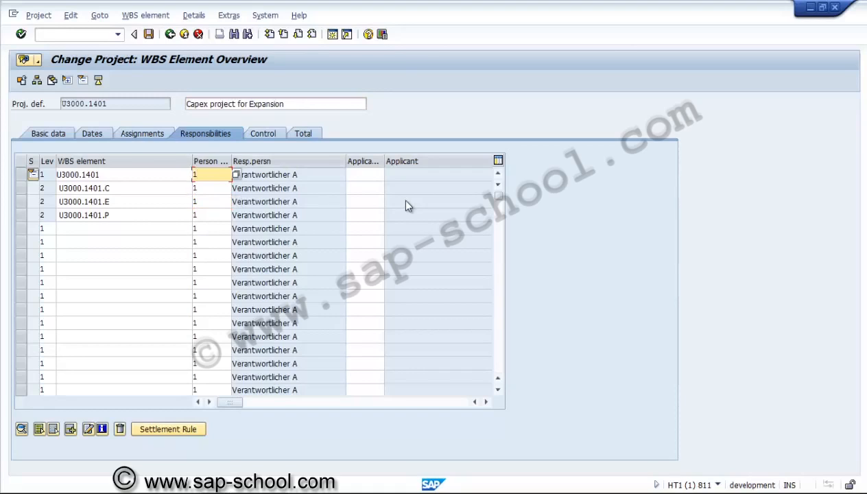
pyautogui.press('Tab')
pyautogui.press('Return')
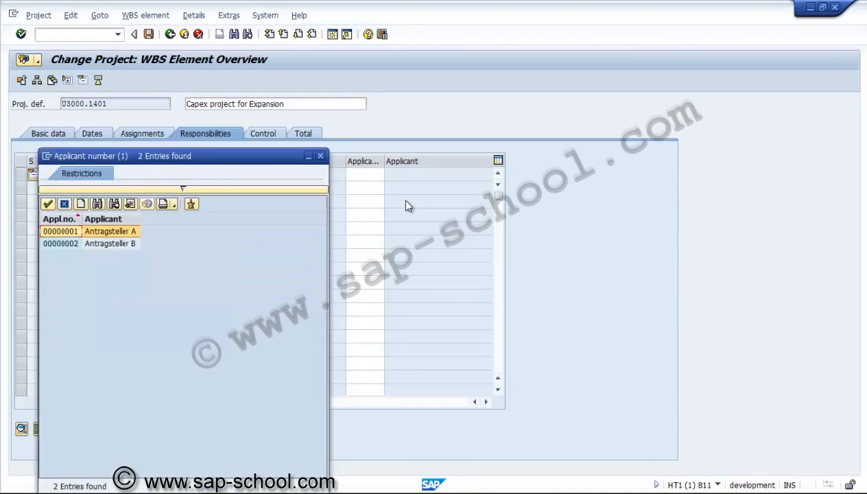
pyautogui.press('Return')
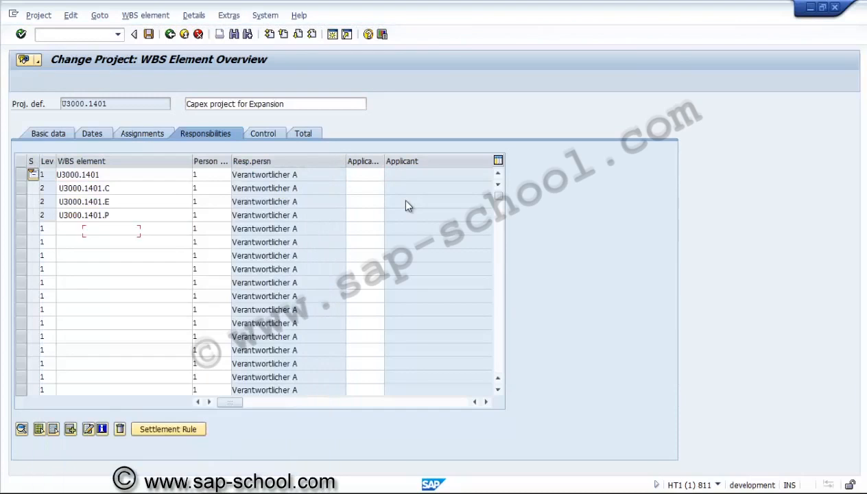
pyautogui.press('Down')
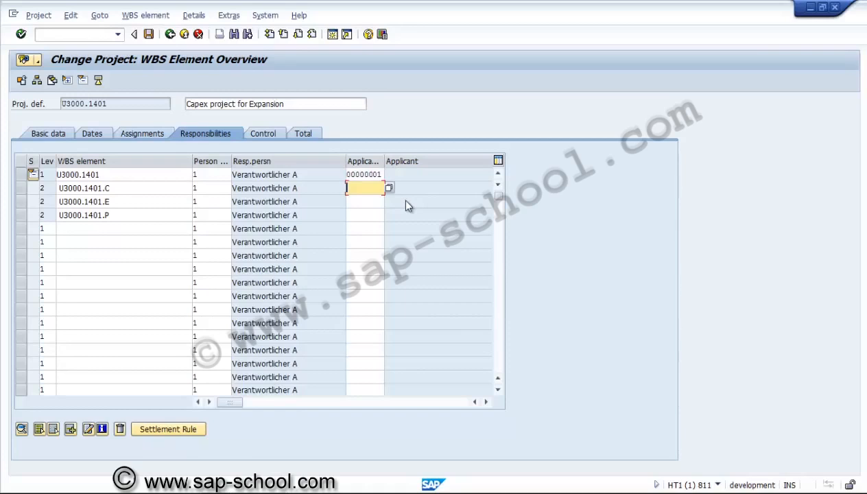
# Assign applicant 00000002 to the level 2 WBS elements U3000.1401.C, U3000.1401.E and U3000.1401.P.
pyautogui.press('F4')
pyautogui.press('Down')
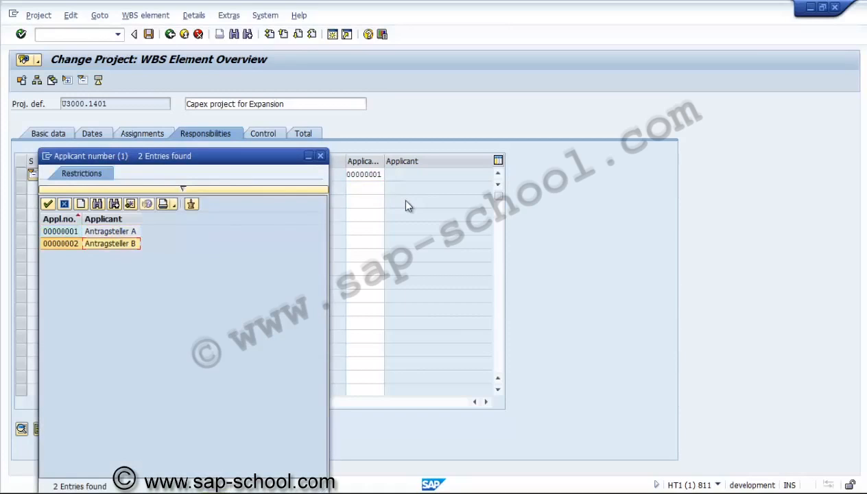
pyautogui.press('Return')
pyautogui.press('Down')
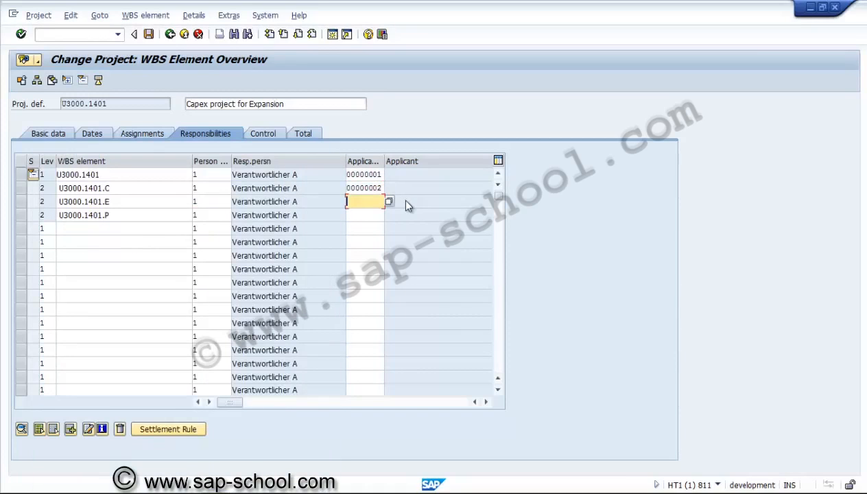
pyautogui.press('F4')
pyautogui.press('Down')
pyautogui.press('Return')
pyautogui.press('Down')
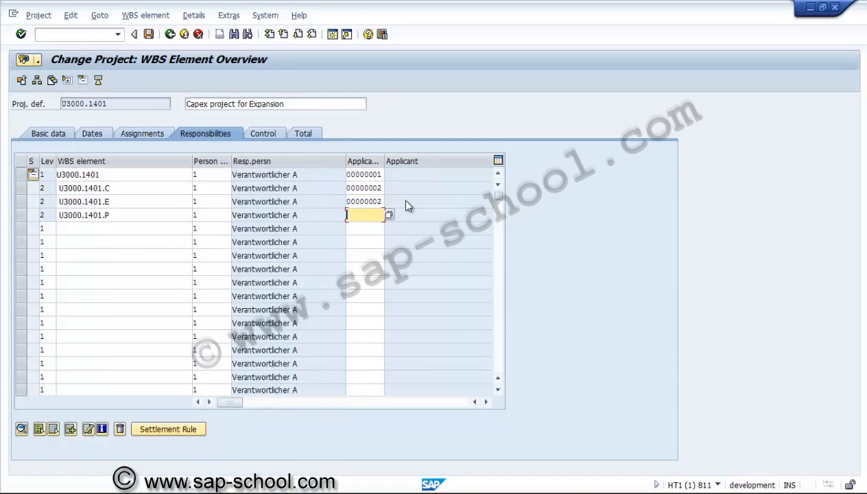
pyautogui.press('F4')
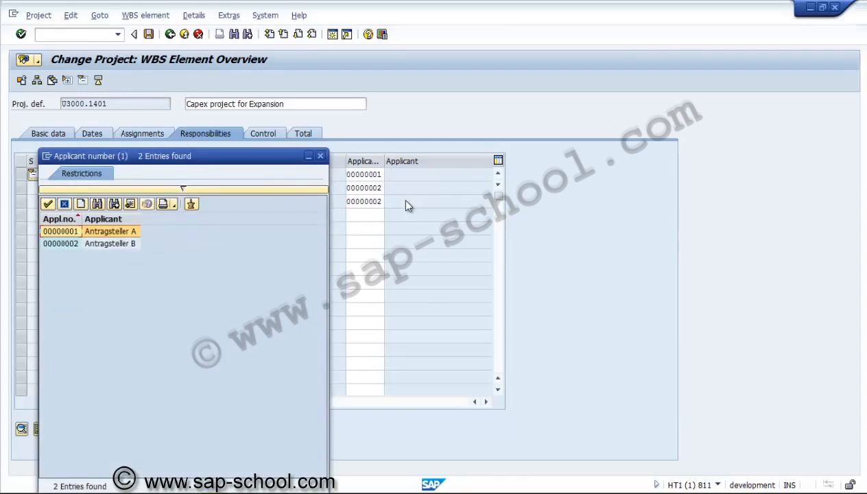
pyautogui.press('Down')
pyautogui.press('Return')
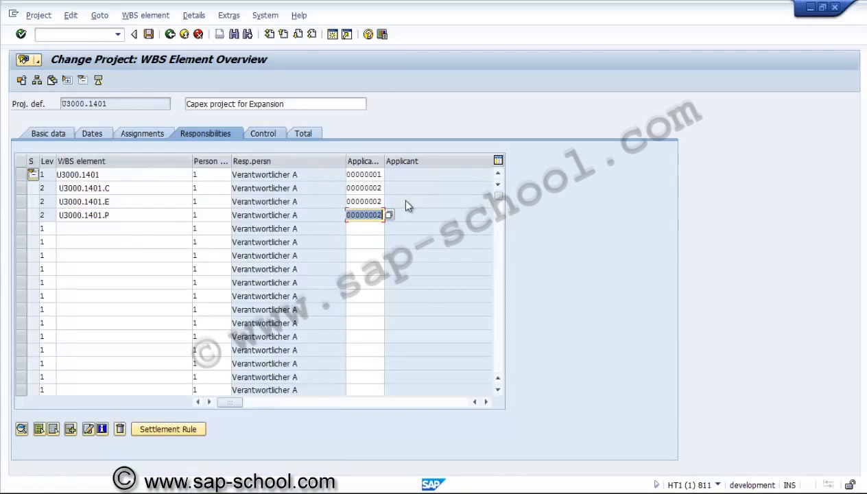
# Examine the control data of the WBS elements, including costing sheet, overhead, interest profile, investment profile and RA key fields.
pyautogui.hotkey('ctrl', 'pagedown')
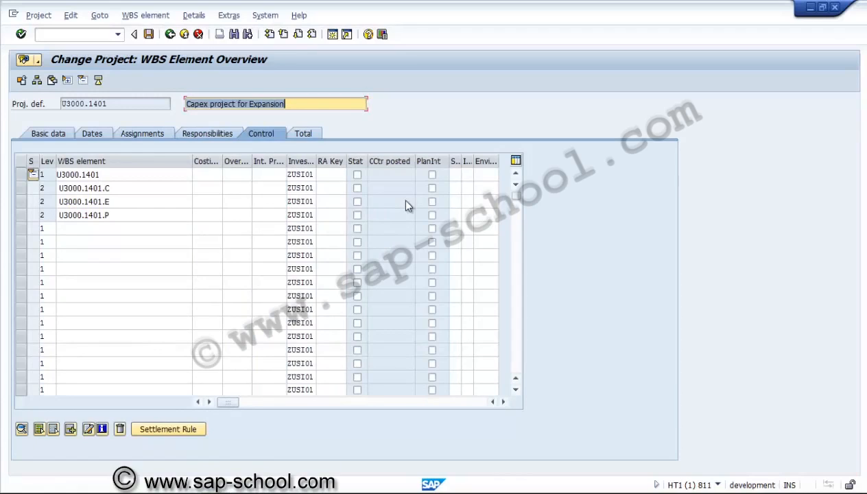
pyautogui.press('Tab')
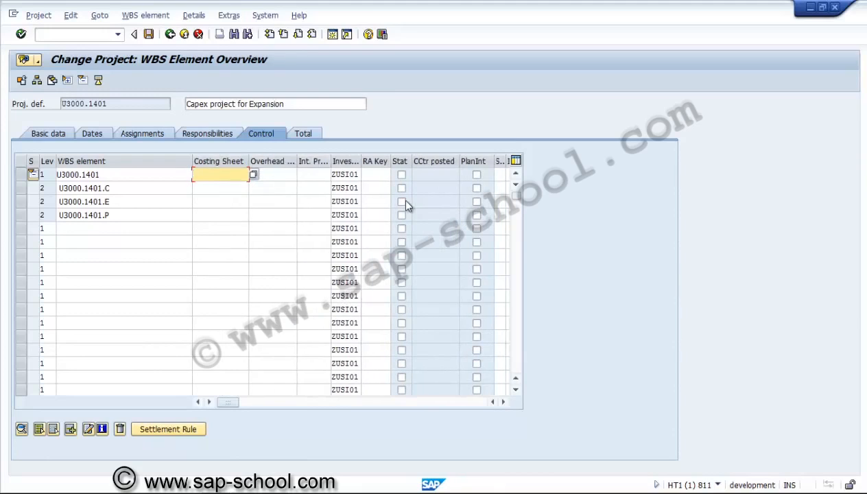
pyautogui.press('Down')
pyautogui.press('Tab')
pyautogui.press('Tab')
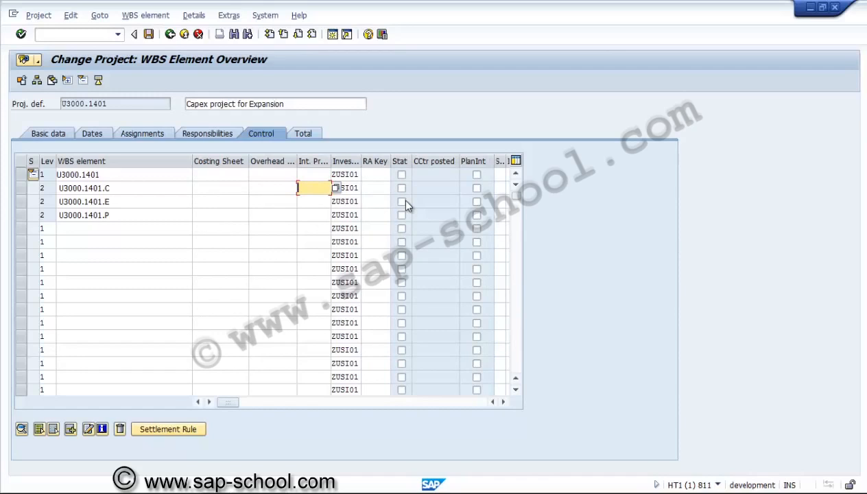
pyautogui.press('Tab')
pyautogui.press('Up')
pyautogui.press('Down')
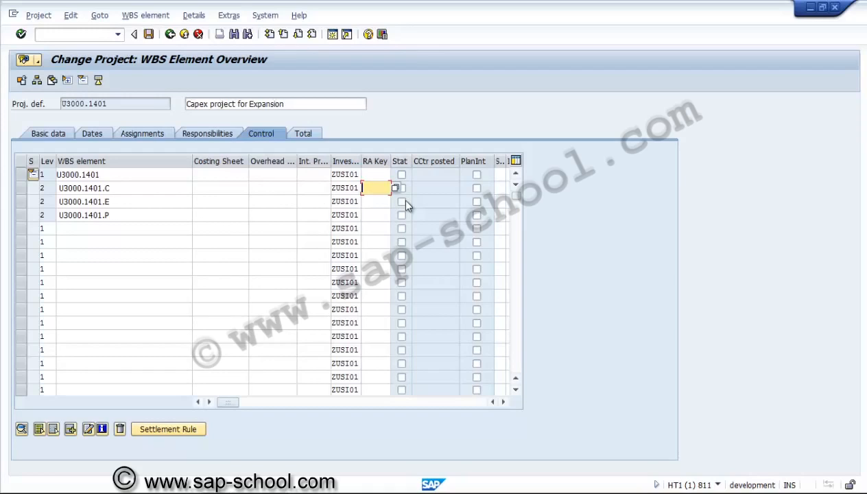
pyautogui.press('Up')
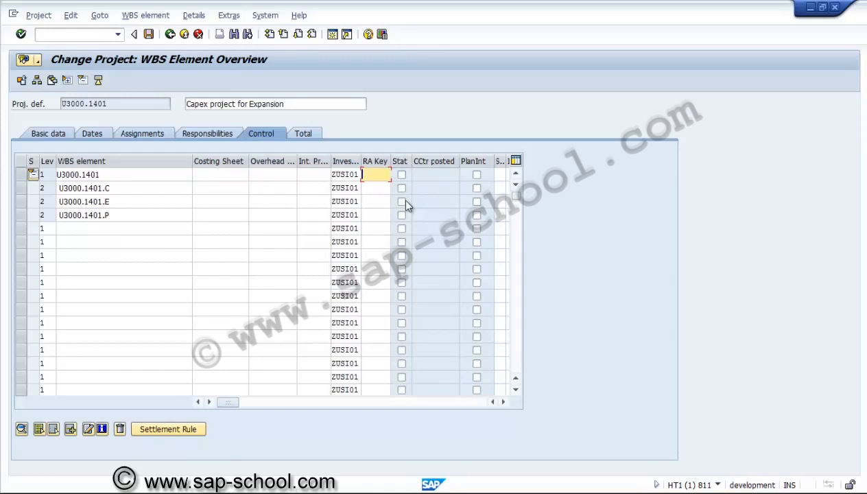
# Mark WBS element U3000.1401 as statistical and widen the Scale and neighbouring investment columns of the control data.
pyautogui.press('Tab')
pyautogui.press('space')
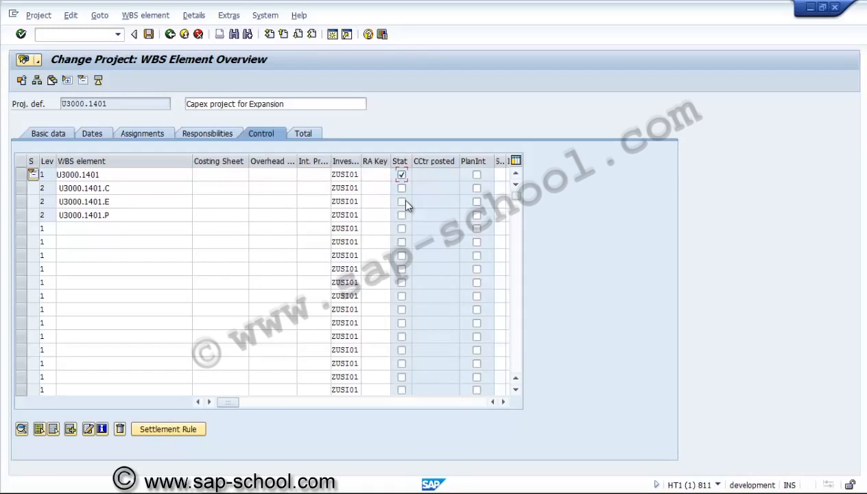
pyautogui.press('Down')
pyautogui.press('Down')
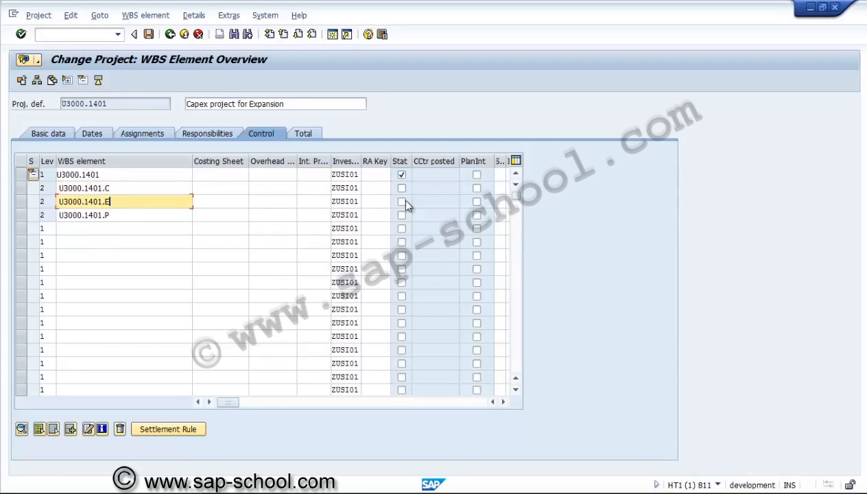
pyautogui.hscroll(2, 406, 205)
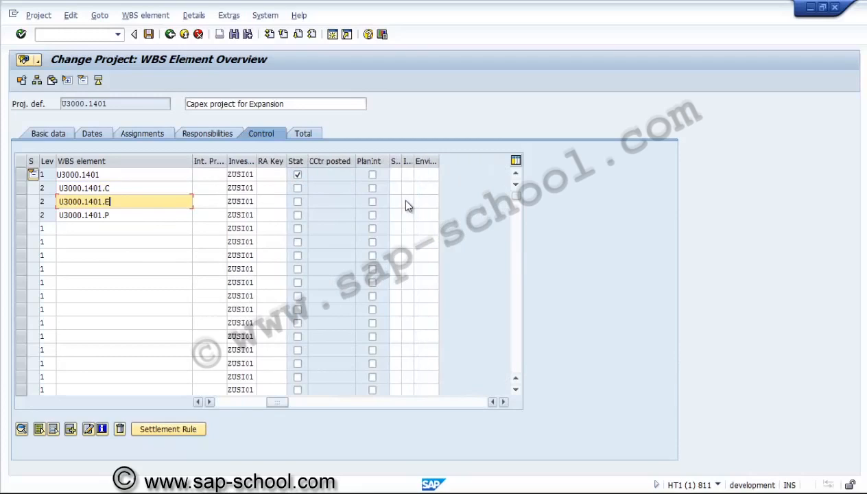
pyautogui.moveTo(402, 161); pyautogui.dragTo(444, 161)
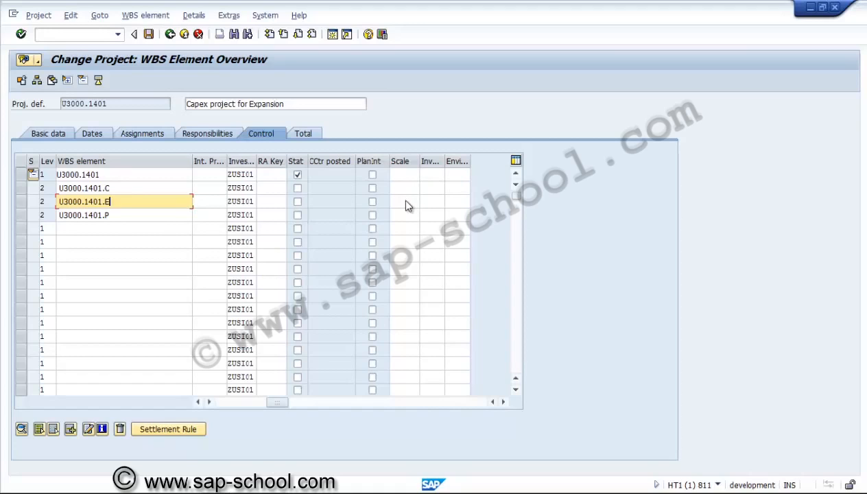
# Examine the complete WBS element data in the total view, from descriptions and organizational assignments through responsibilities, control data, statuses and user fields.
pyautogui.press('F3')
pyautogui.press('F3')
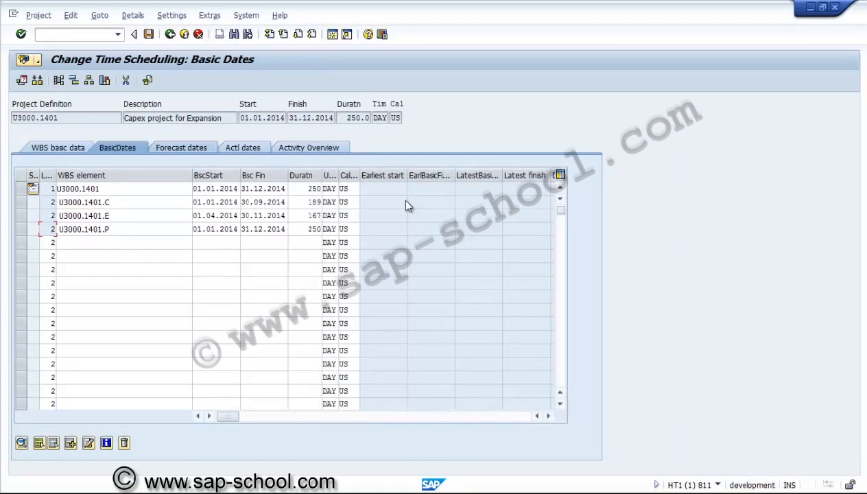
pyautogui.press('F3')
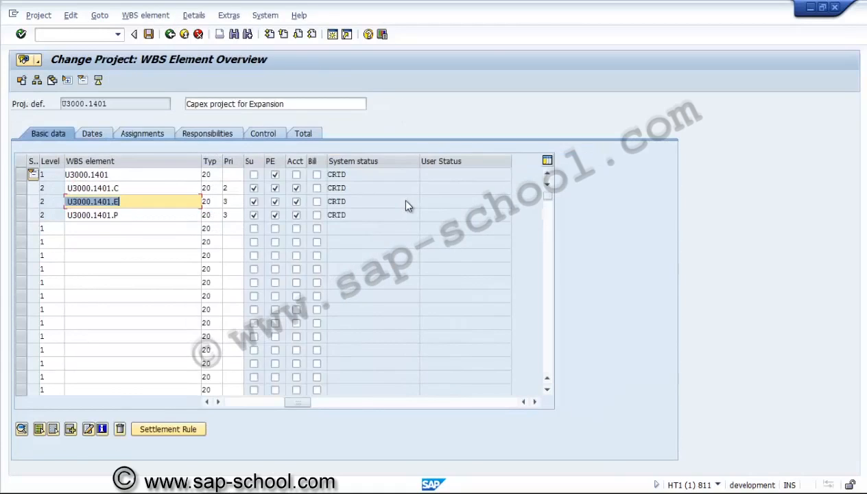
pyautogui.press('F3')
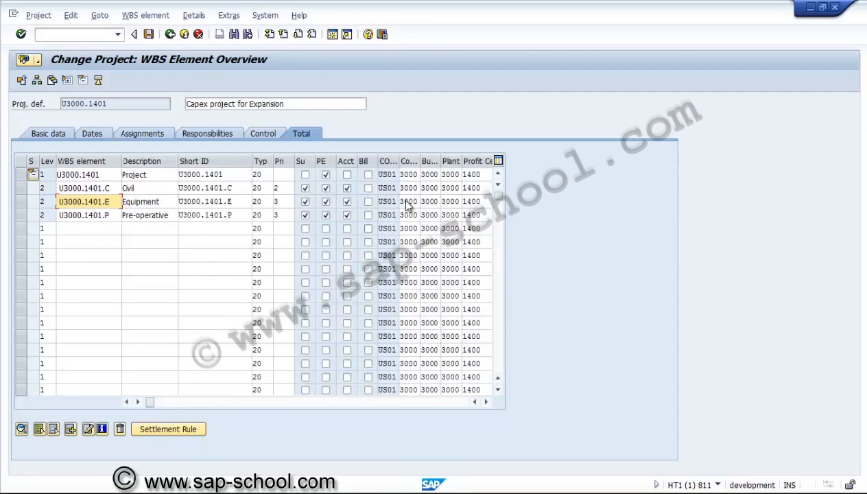
pyautogui.click(485, 402)
pyautogui.click(486, 402)
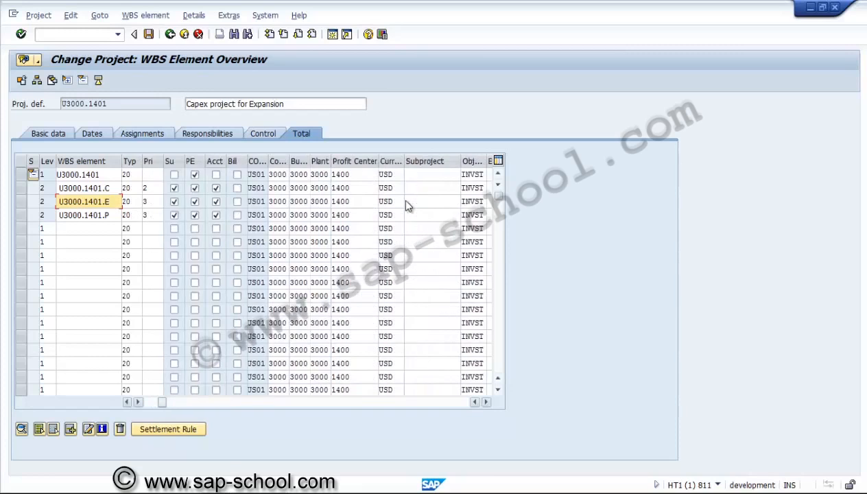
pyautogui.click(486, 402)
pyautogui.click(485, 402)
pyautogui.click(485, 402)
pyautogui.click(485, 402)
pyautogui.click(485, 402)
pyautogui.click(486, 402)
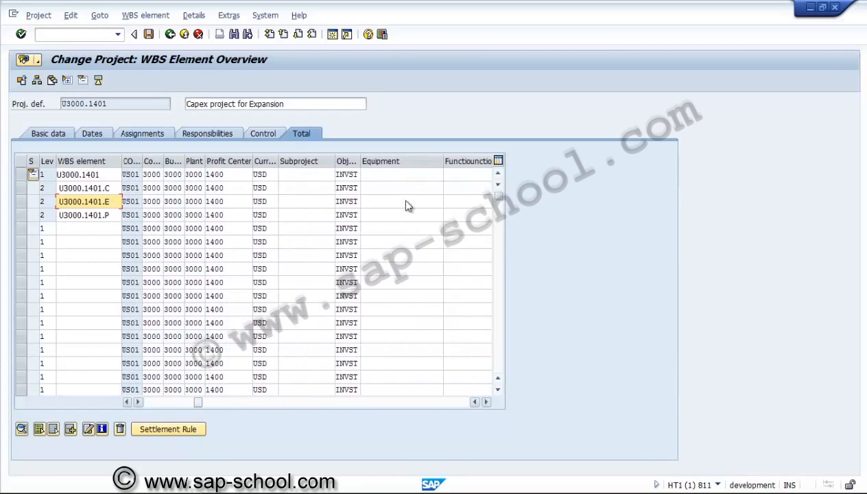
pyautogui.click(486, 402)
pyautogui.click(486, 402)
pyautogui.hscroll(10, 408, 206)
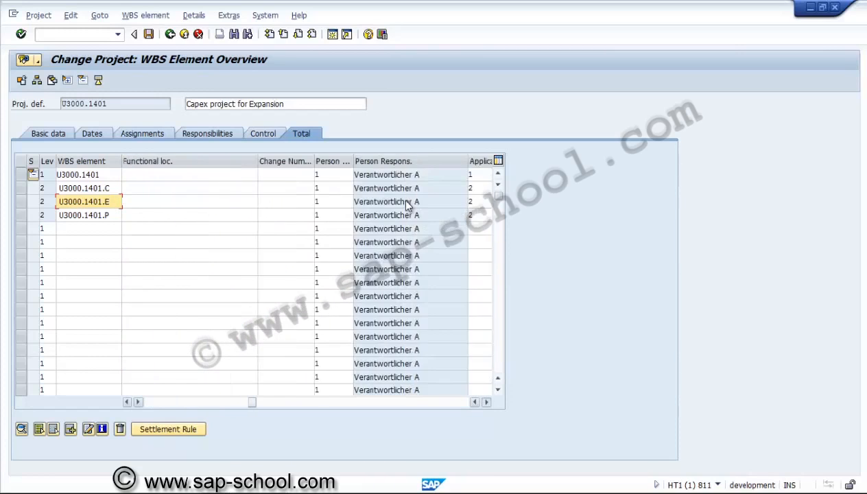
pyautogui.hscroll(10, 408, 206)
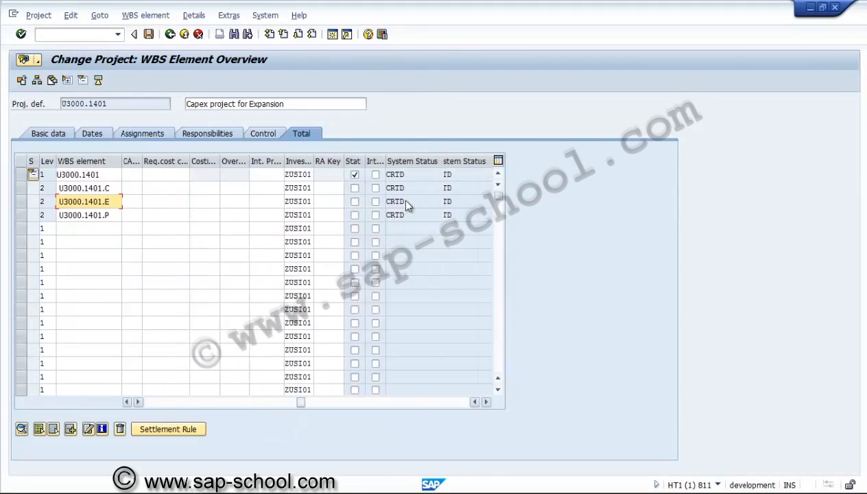
pyautogui.hscroll(4, 409, 206)
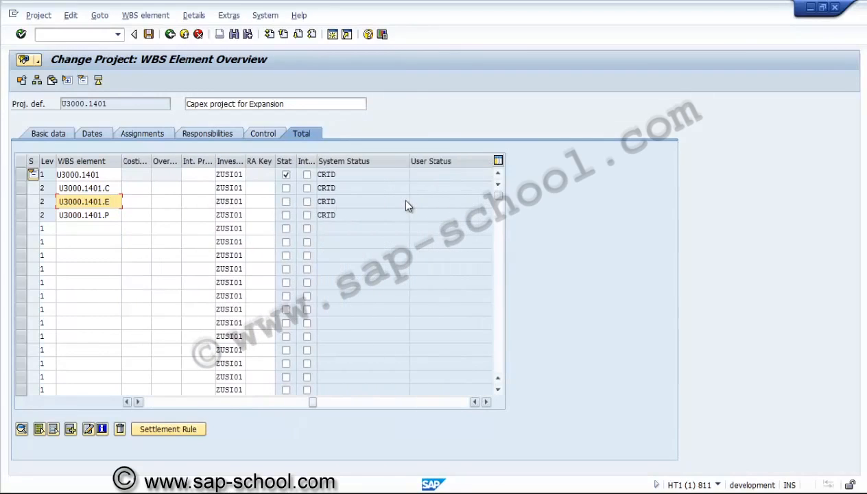
pyautogui.hscroll(2, 408, 207)
pyautogui.hscroll(4, 408, 206)
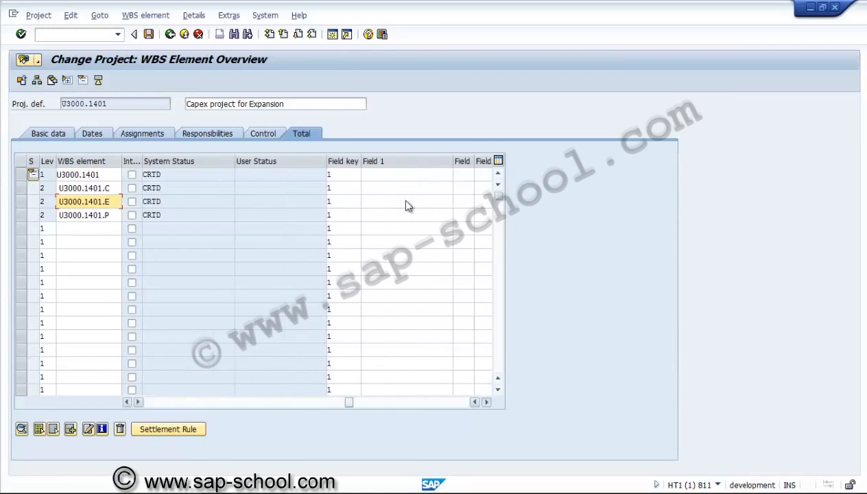
pyautogui.hscroll(3, 409, 207)
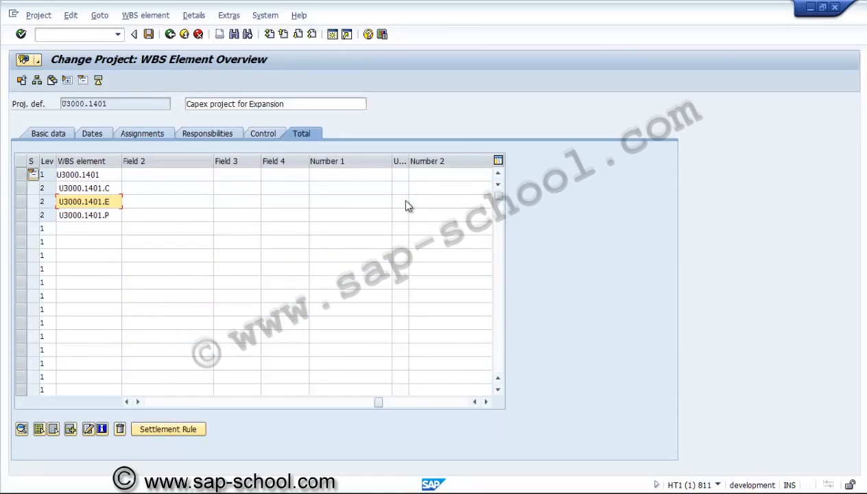
pyautogui.hscroll(7, 408, 206)
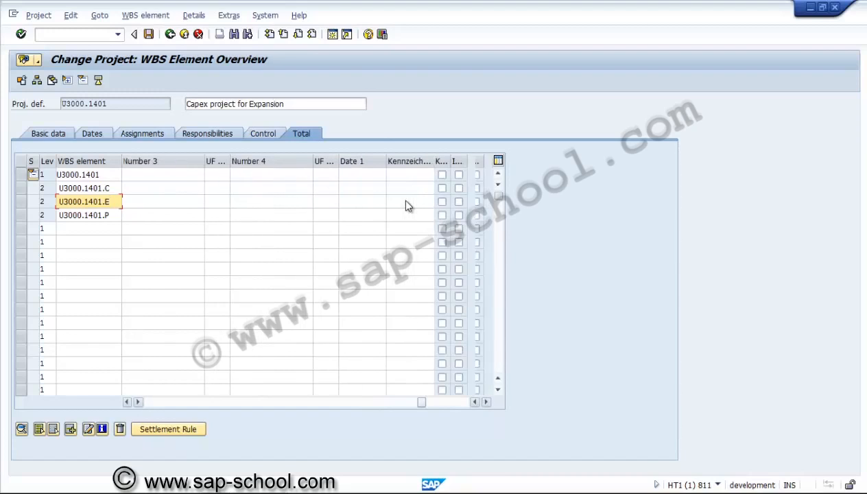
pyautogui.hscroll(1, 408, 206)
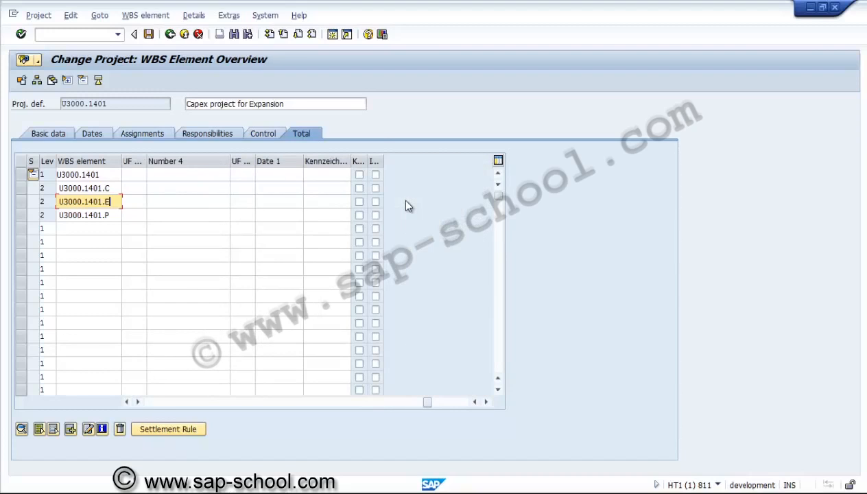
pyautogui.hscroll(-10, 408, 206)
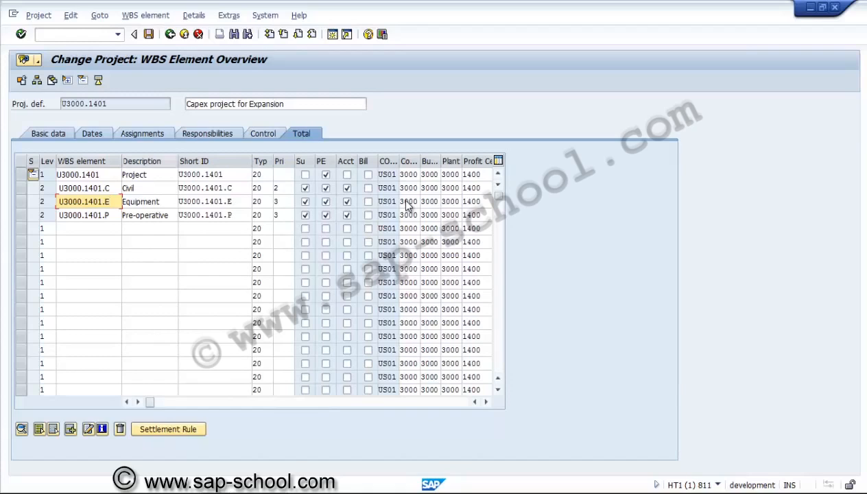
# Save project U3000.1401 and reopen its WBS element overview in change mode.
pyautogui.hotkey('ctrl', 's')
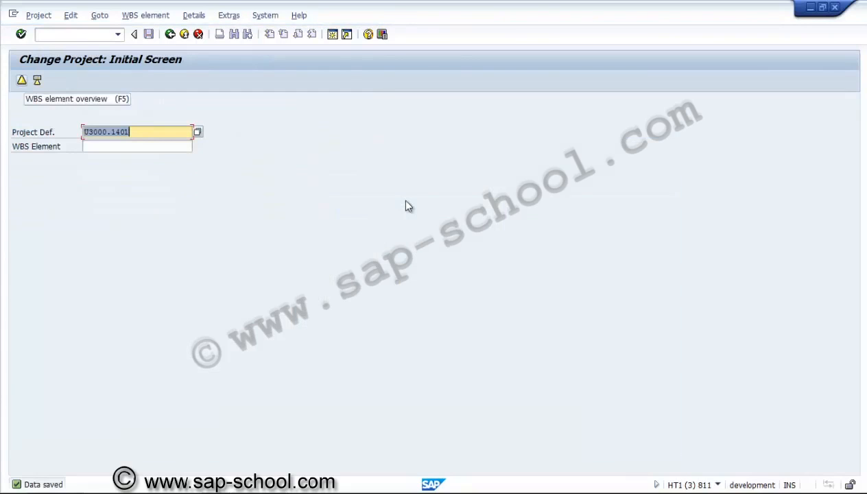
pyautogui.press('F5')
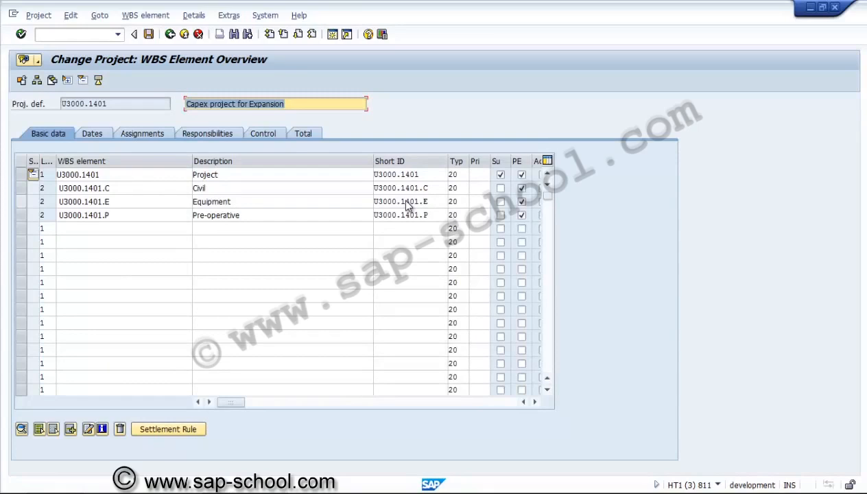
# Insert blank lines above WBS element U3000.1401.E and fill the first three with the copied ID U3000.1401.C.
pyautogui.click(406, 204)
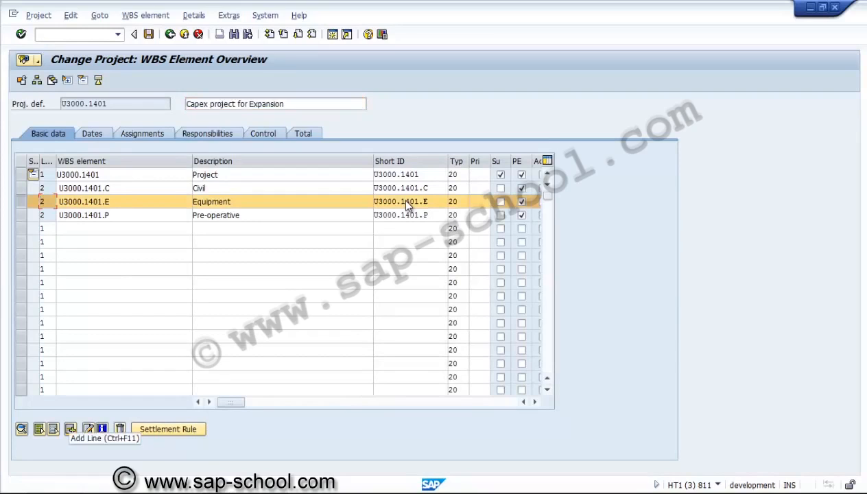
pyautogui.hotkey('ctrl', 'F11')
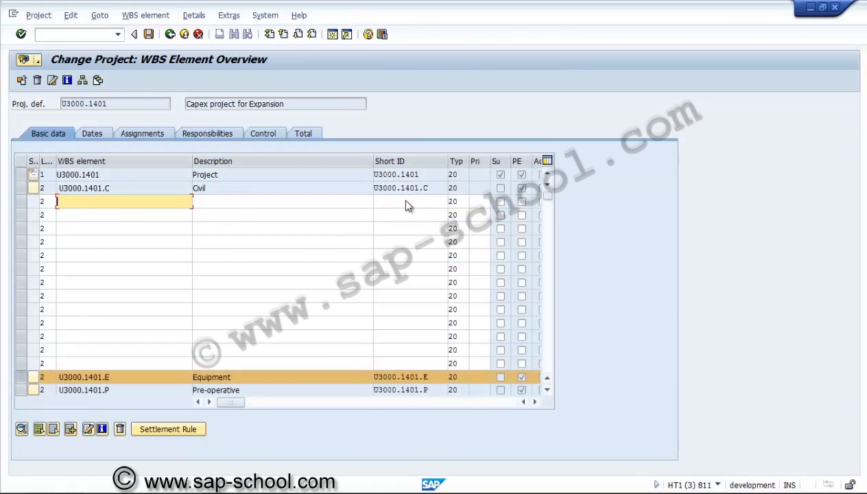
pyautogui.press('Up')
pyautogui.hotkey('shift', 'Left')
pyautogui.hotkey('shift', 'Left')
pyautogui.hotkey('shift', 'Left')
pyautogui.hotkey('shift', 'Left')
pyautogui.hotkey('shift', 'Left')
pyautogui.hotkey('shift', 'Left')
pyautogui.hotkey('shift', 'Left')
pyautogui.hotkey('shift', 'Left')
pyautogui.hotkey('shift', 'Left')
pyautogui.hotkey('shift', 'Left')
pyautogui.hotkey('shift', 'Left')
pyautogui.hotkey('shift', 'Left')
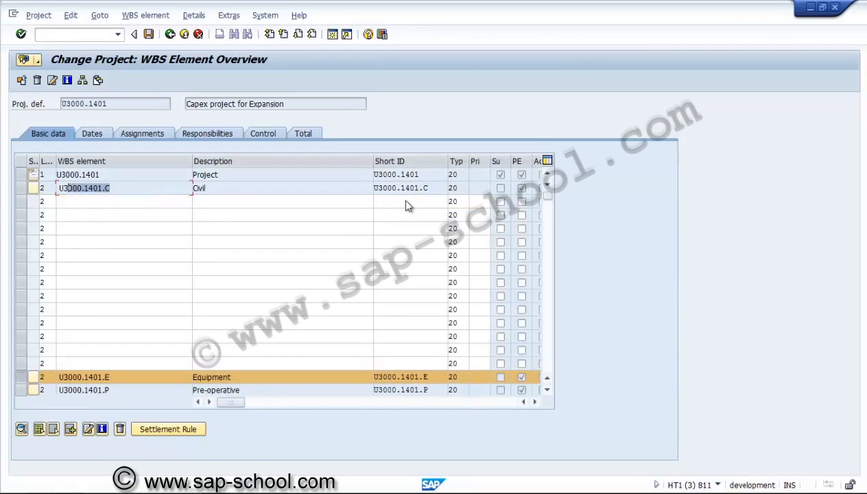
pyautogui.hotkey('ctrl', 'c')
pyautogui.press('Down')
pyautogui.hotkey('ctrl', 'v')
pyautogui.press('Down')
pyautogui.hotkey('ctrl', 'v')
pyautogui.press('Down')
pyautogui.hotkey('ctrl', 'v')
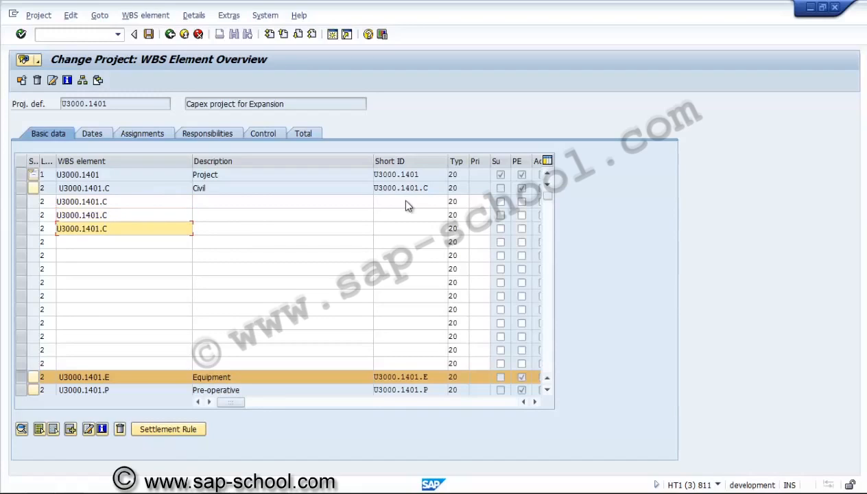
pyautogui.press('Return')
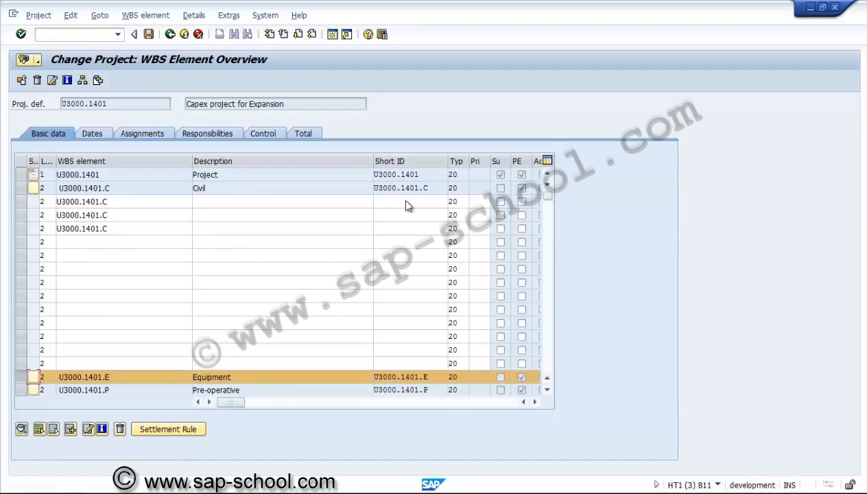
# Complete the first inserted line as WBS element U3000.1401.C.123BM with the description "Cement mill foundation".
pyautogui.press('Tab')
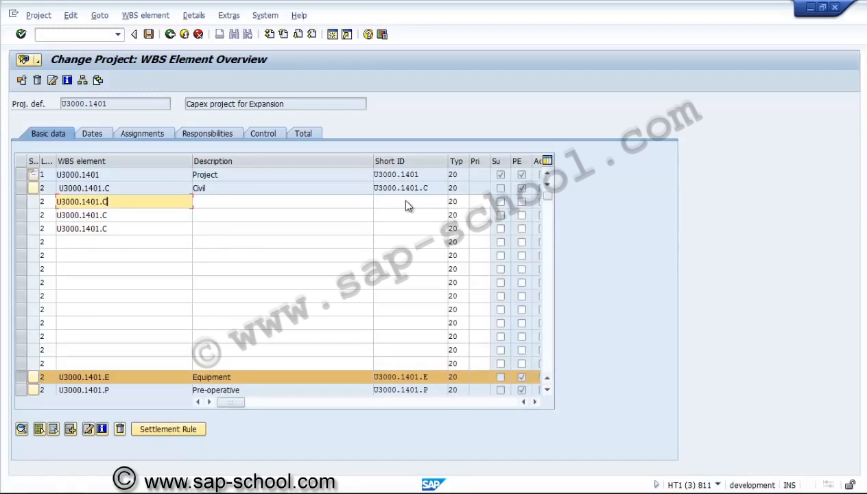
pyautogui.write('.')
pyautogui.write('123')
pyautogui.write('BM')
pyautogui.press('Tab')
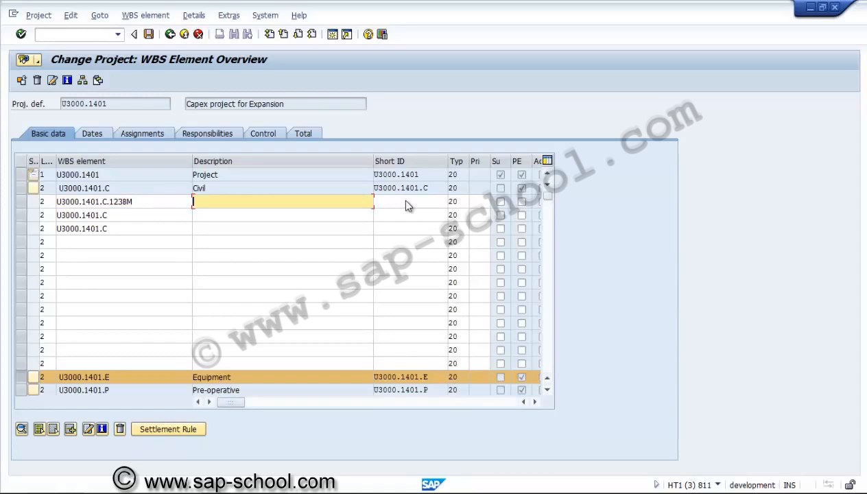
pyautogui.write('Cement mill foundation')
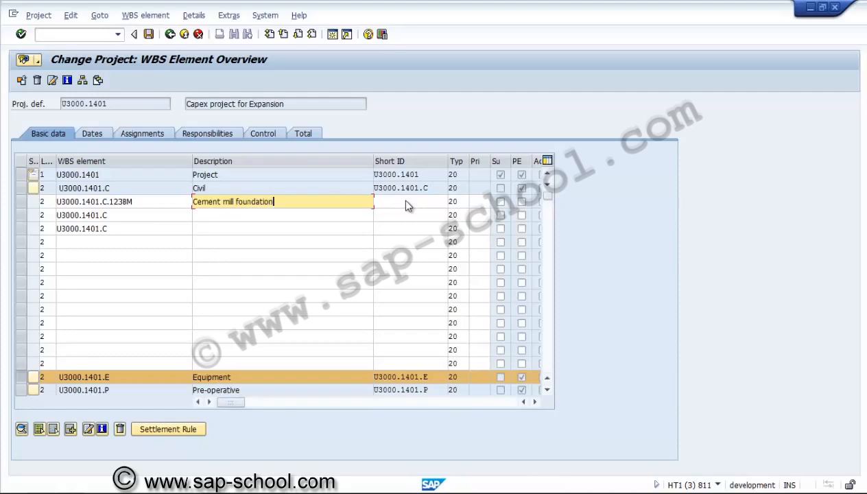
pyautogui.press('Return')
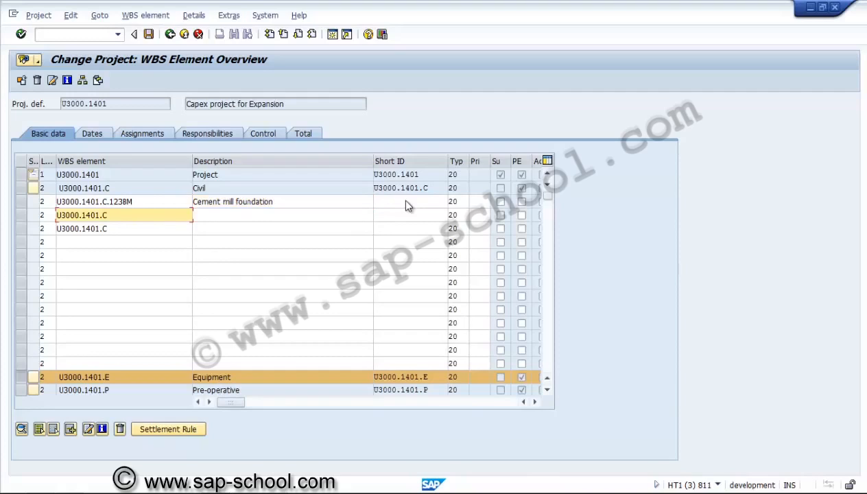
# Complete the second inserted line as WBS element U3000.1401.C.1343S with the description "Cement Silo".
pyautogui.write('.')
pyautogui.write('1345')
pyautogui.press('Left')
pyautogui.write('3')
pyautogui.press('Tab')
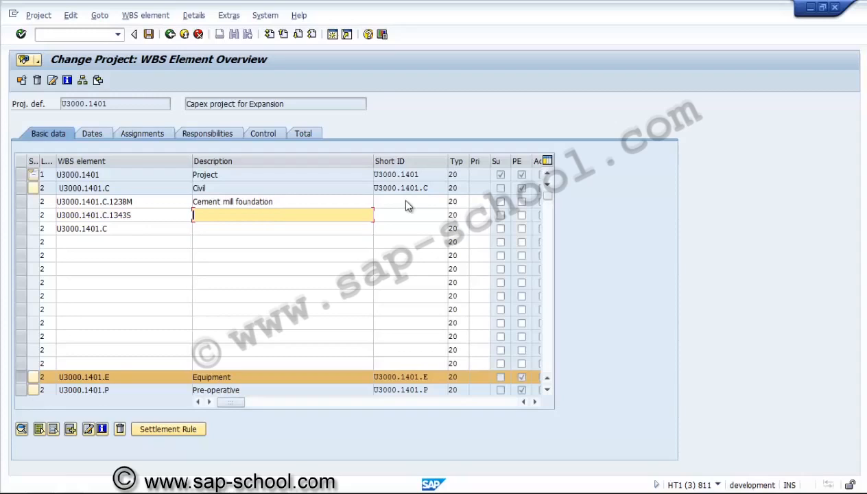
pyautogui.write('Cement Silo')
# Complete the third inserted line as WBS element U3000.1401.C.321WB, described "Weigh bridge foundation", and accept the new elements.
pyautogui.press('Down')
pyautogui.press('Left')
pyautogui.write('.')
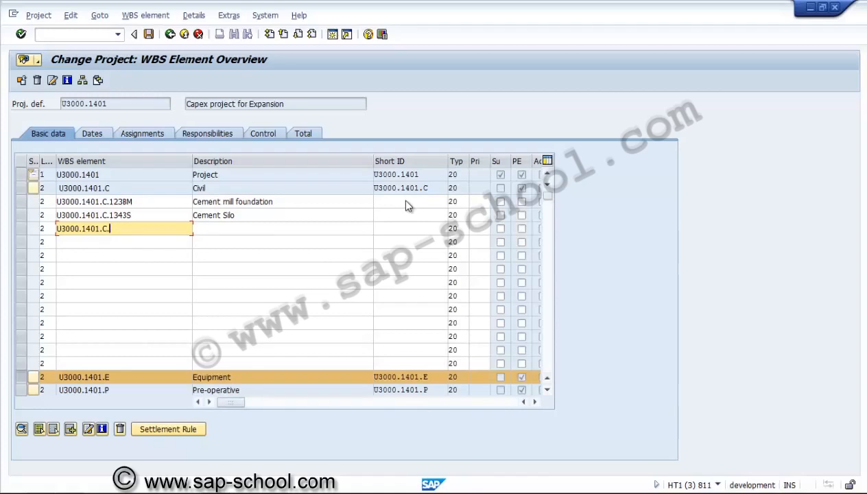
pyautogui.write('321wb')
pyautogui.press('BackSpace')
pyautogui.press('BackSpace')
pyautogui.write('WB')
pyautogui.press('Tab')
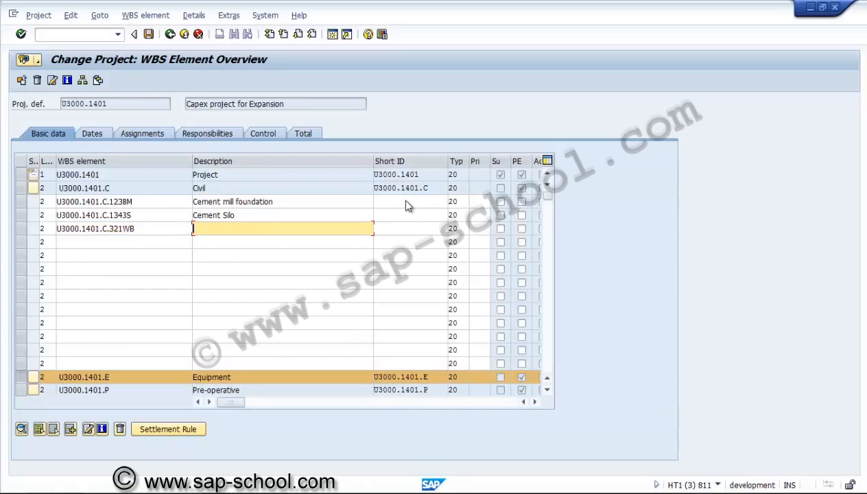
pyautogui.write('Weigh bridge foundation')
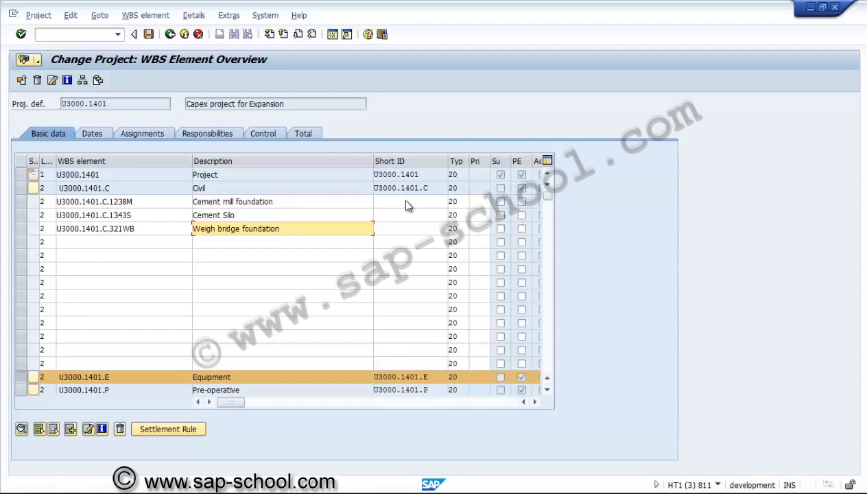
pyautogui.hotkey('shift', 'Tab')
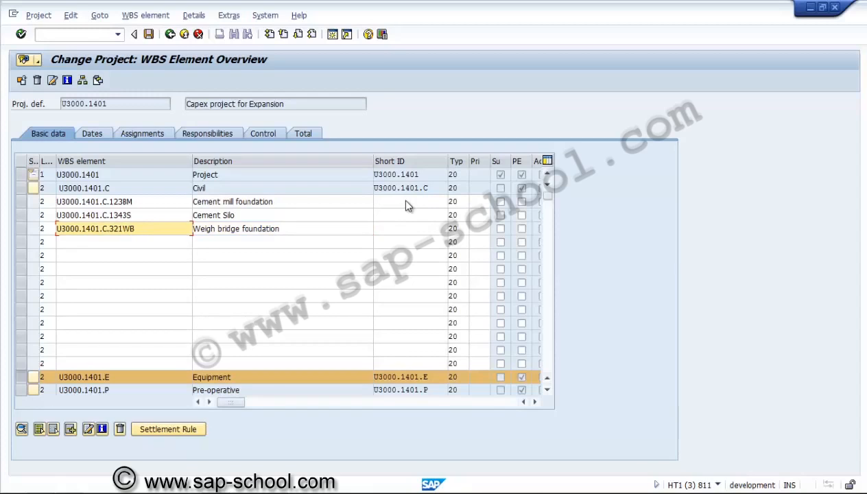
pyautogui.press('Return')
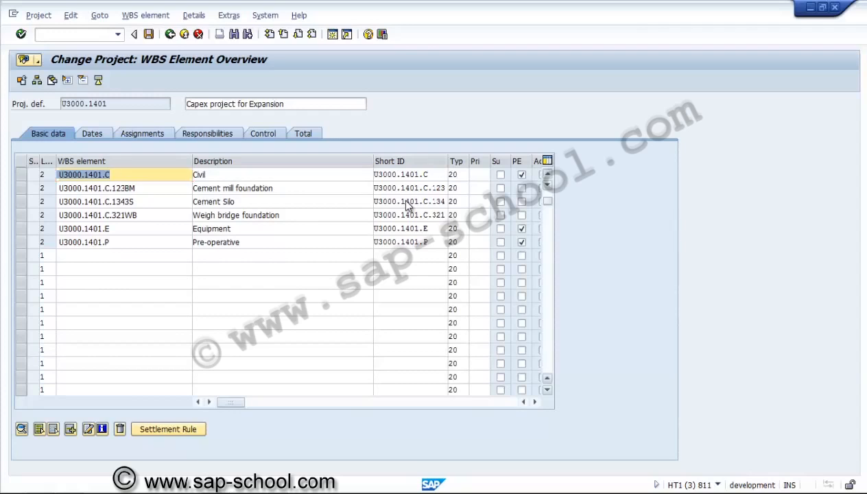
# Derive the hierarchy for WBS elements U3000.1401.C.123BM, U3000.1401.C.1343S and U3000.1401.C.321WB from their IDs.
pyautogui.scroll(1, 409, 206)
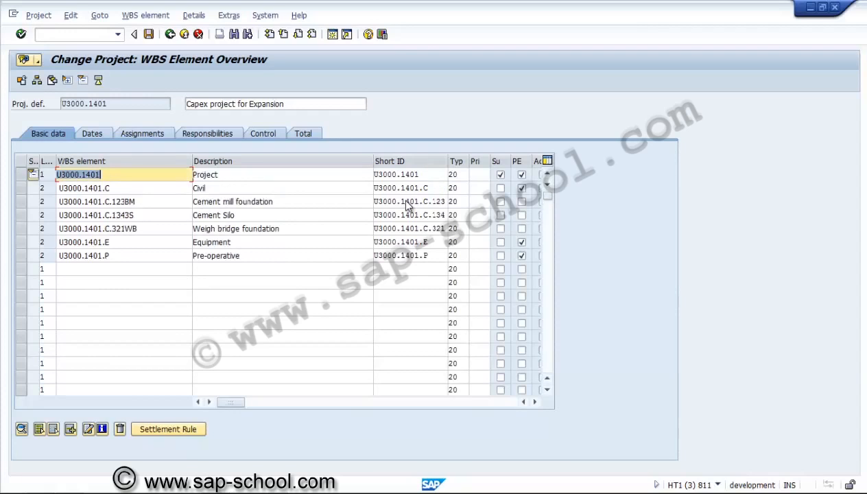
pyautogui.click(22, 202)
pyautogui.click(21, 216)
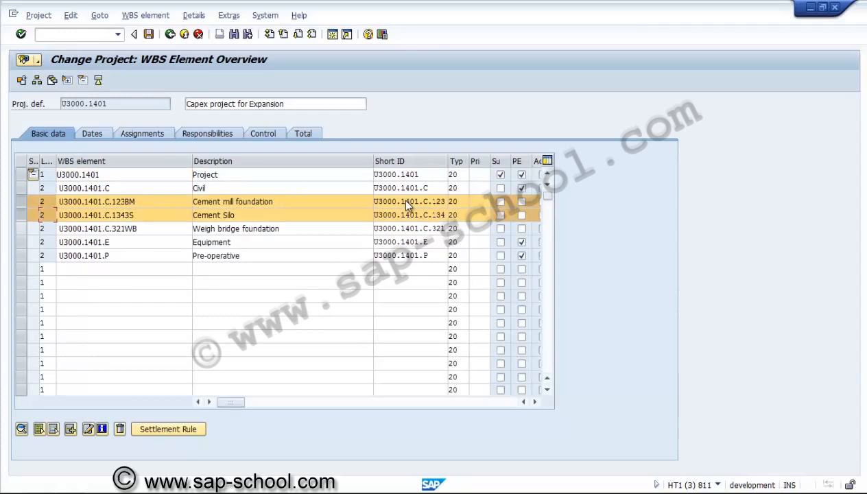
pyautogui.click(21, 228)
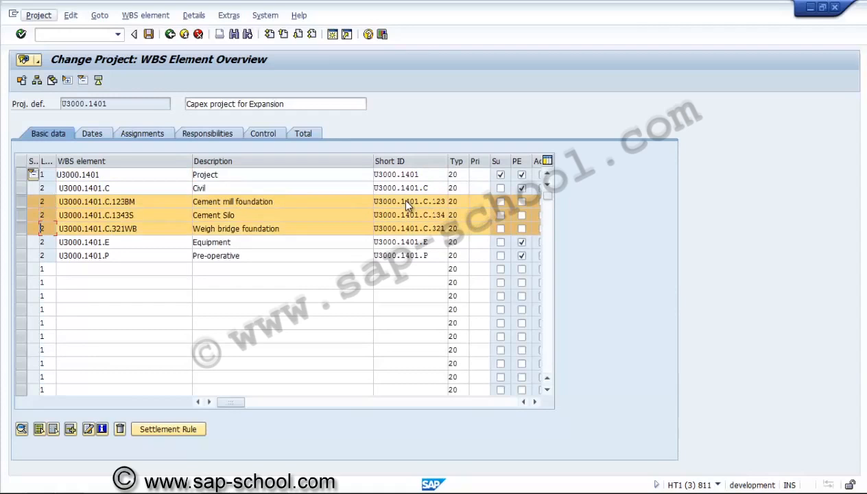
pyautogui.click(38, 15)
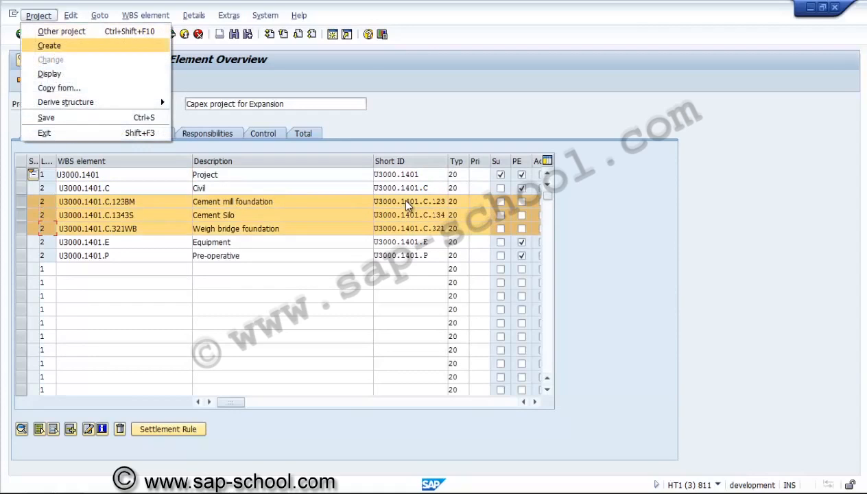
pyautogui.moveTo(66, 102)
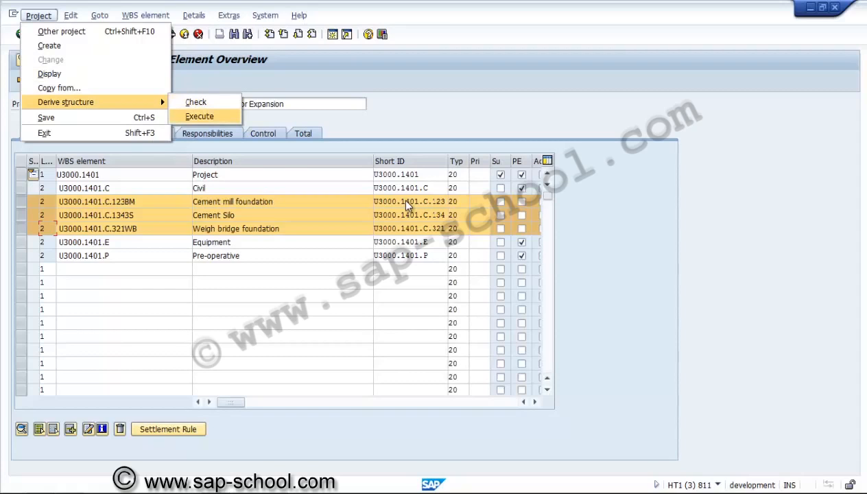
pyautogui.press('Return')
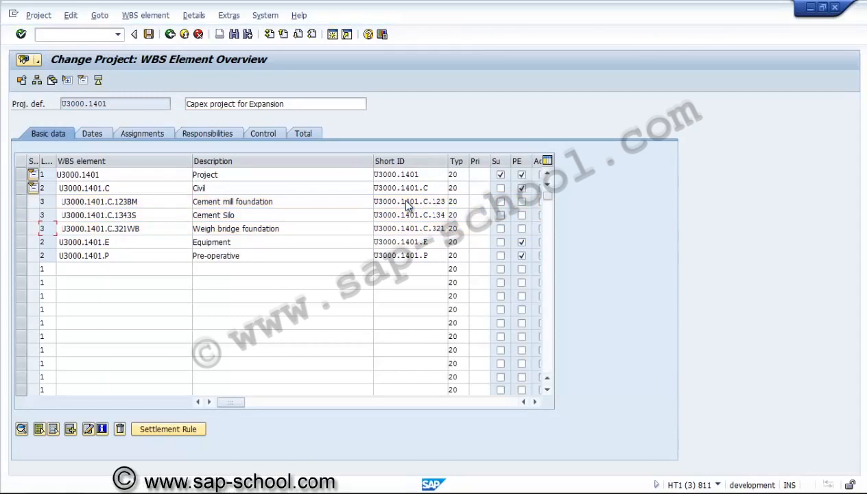
pyautogui.click(142, 202)
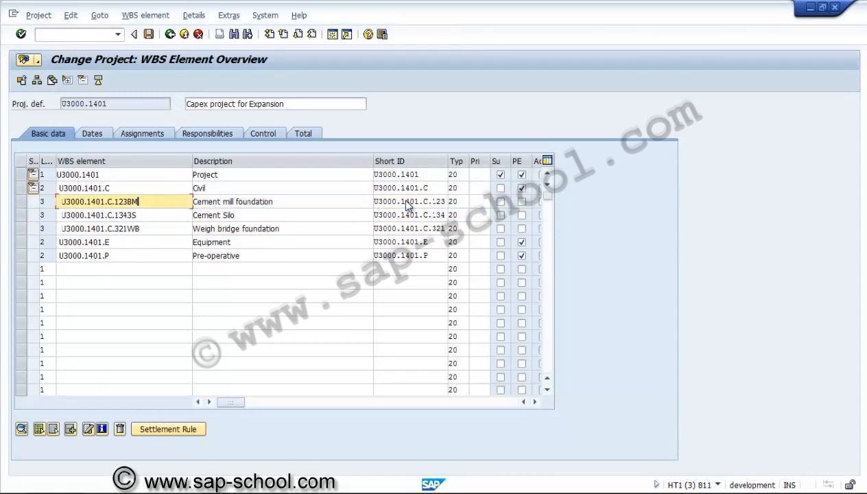
pyautogui.click(22, 201)
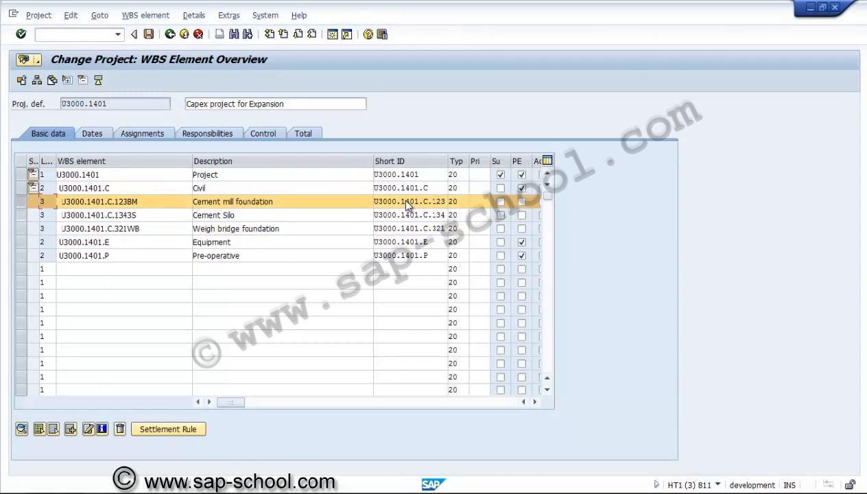
pyautogui.keyDown('ctrl'); pyautogui.click(21, 215); pyautogui.keyUp('ctrl')
pyautogui.keyDown('ctrl'); pyautogui.click(21, 228); pyautogui.keyUp('ctrl')
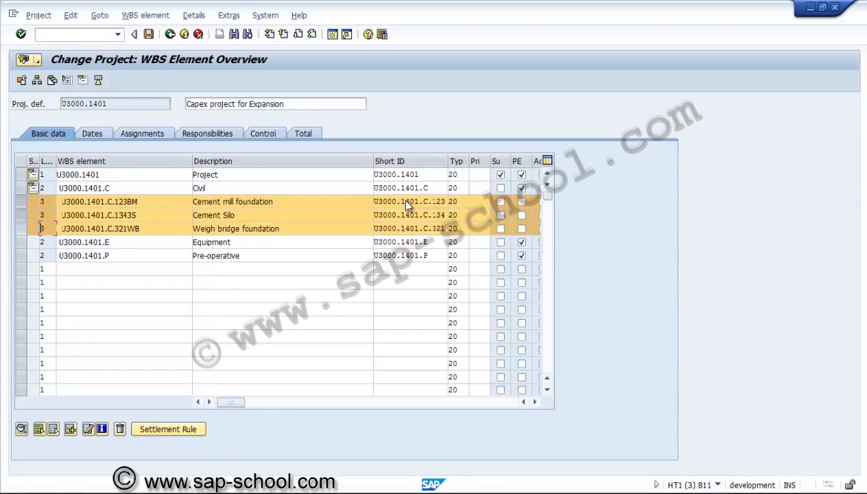
pyautogui.click(21, 216)
pyautogui.click(22, 201)
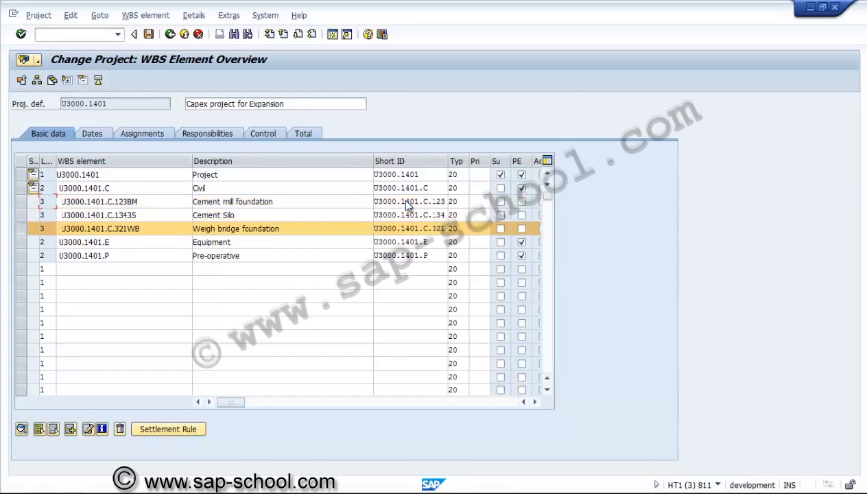
pyautogui.click(21, 228)
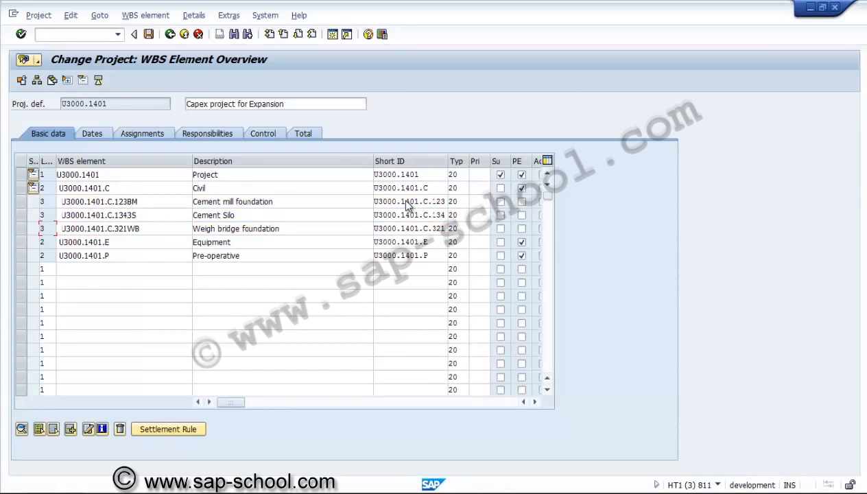
pyautogui.click(139, 202)
pyautogui.press('Down')
pyautogui.press('Down')
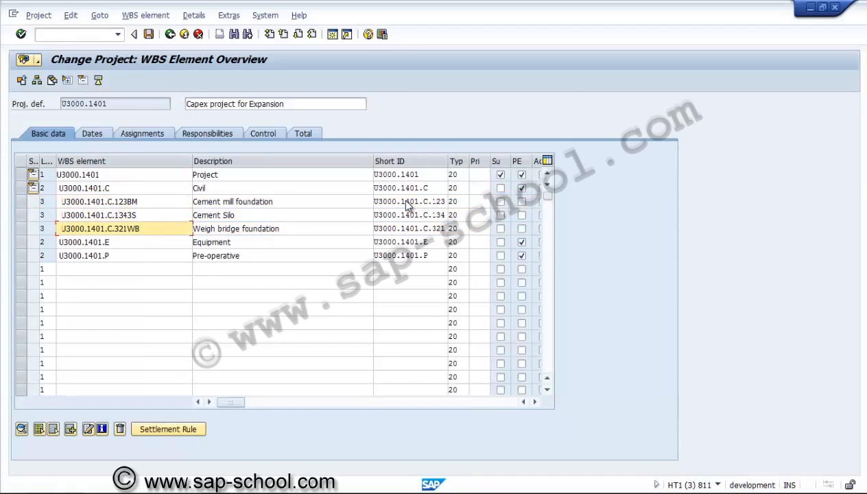
pyautogui.click(39, 15)
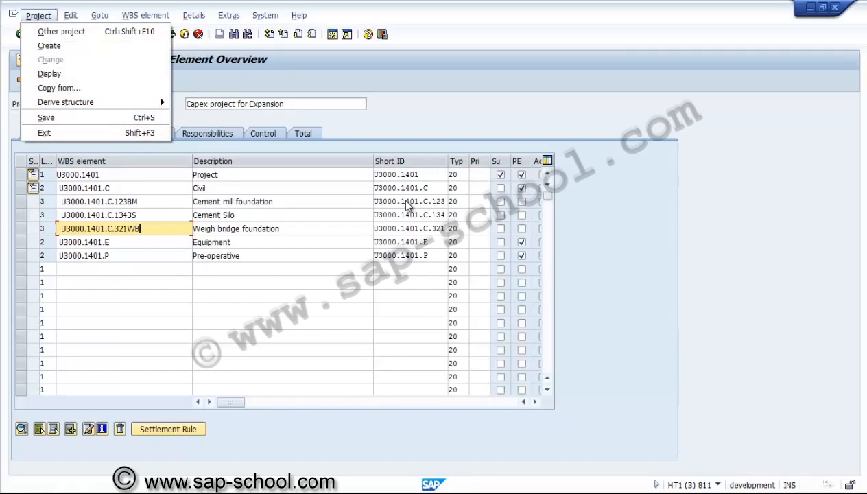
pyautogui.click(123, 243)
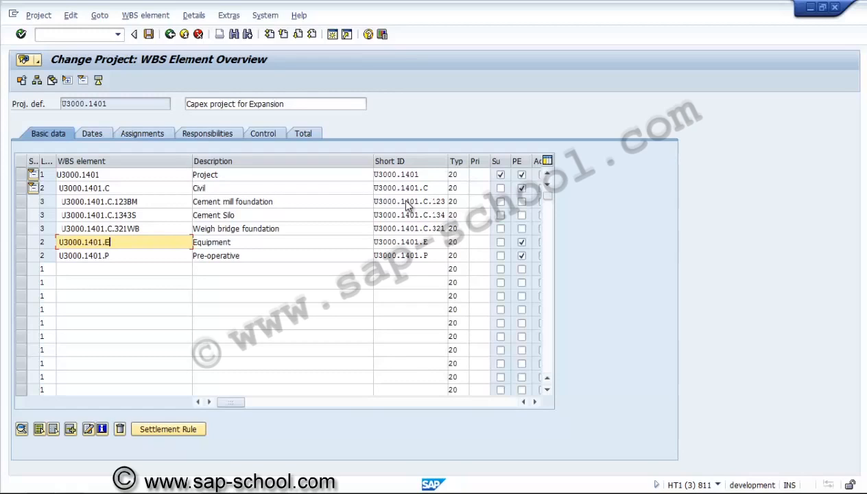
pyautogui.click(243, 228)
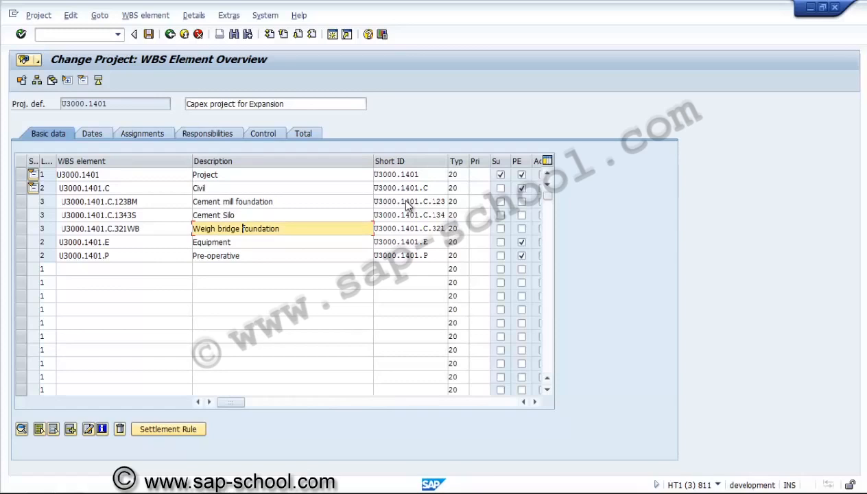
# Insert blank lines above WBS element U3000.1401.E and fill the first two with the copied ID U3000.1401.C.321WB.
pyautogui.click(20, 242)
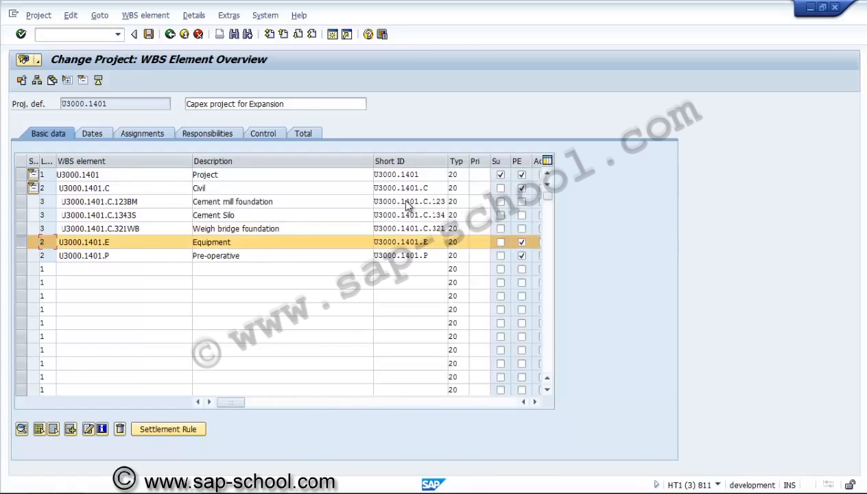
pyautogui.click(70, 428)
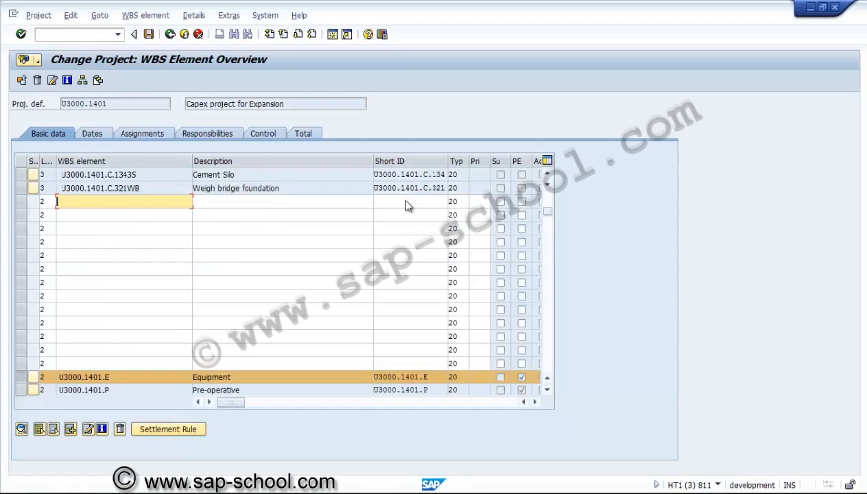
pyautogui.moveTo(142, 188); pyautogui.dragTo(61, 188)
pyautogui.hotkey('ctrl', 'c')
pyautogui.press('Down')
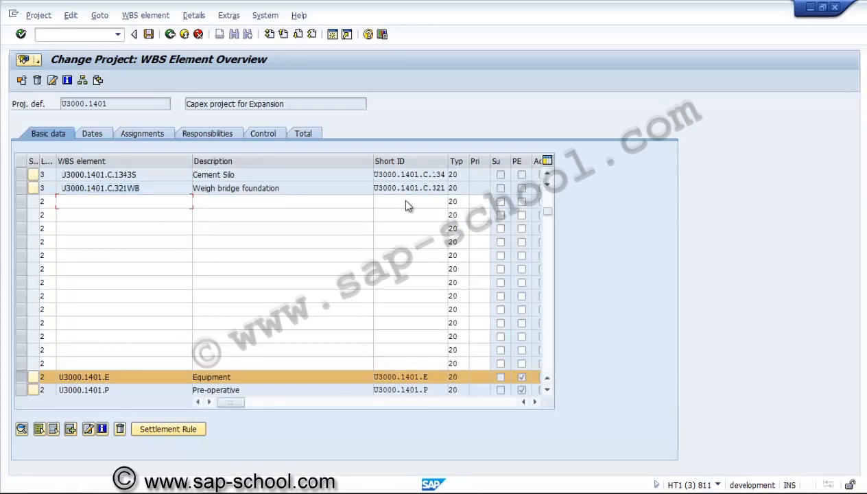
pyautogui.hotkey('ctrl', 'v')
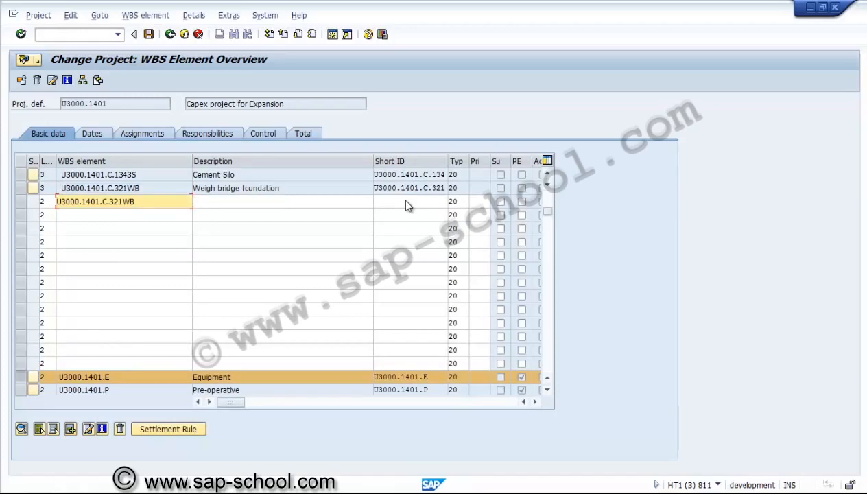
pyautogui.press('Down')
pyautogui.hotkey('ctrl', 'v')
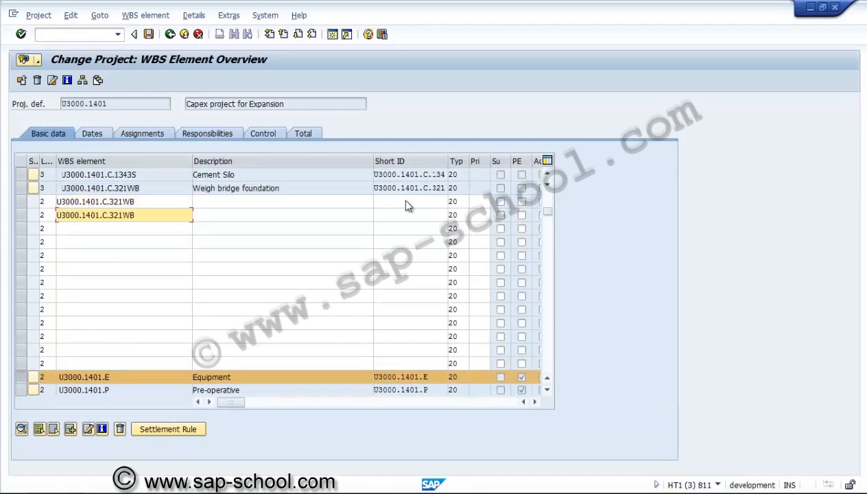
# Extend the two copied WBS IDs to U3000.1401.C.321WB.1 and U3000.1401.C.321WB.2.
pyautogui.press('Up')
pyautogui.write('.1')
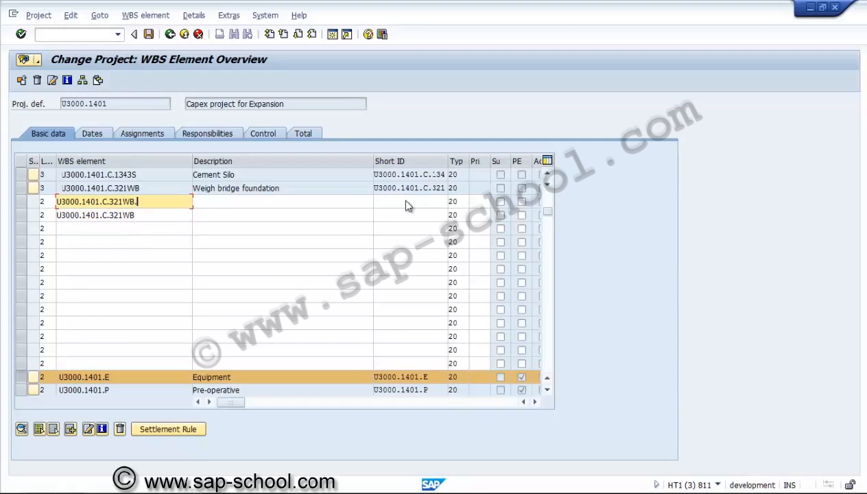
pyautogui.press('Down')
pyautogui.write('.2')
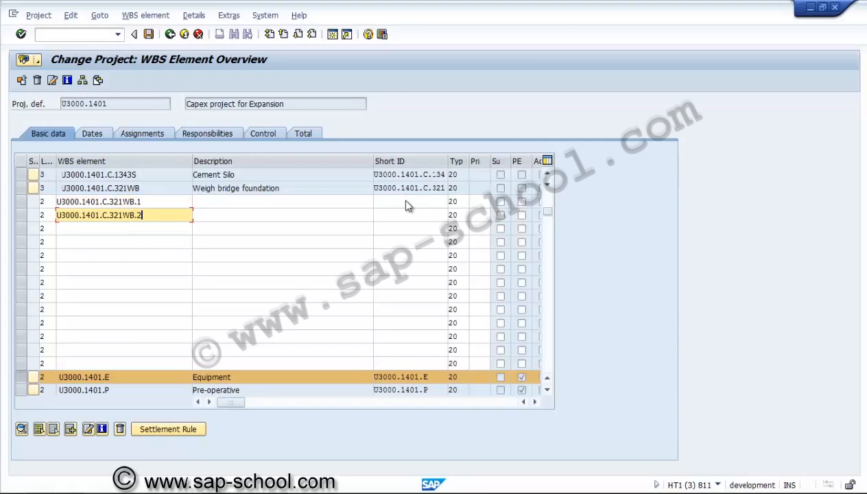
# Copy the description "Weigh bridge foundation" from U3000.1401.C.321WB to the two new lines below it.
pyautogui.press('Tab')
pyautogui.press('Up')
pyautogui.press('Up')
pyautogui.press('End')
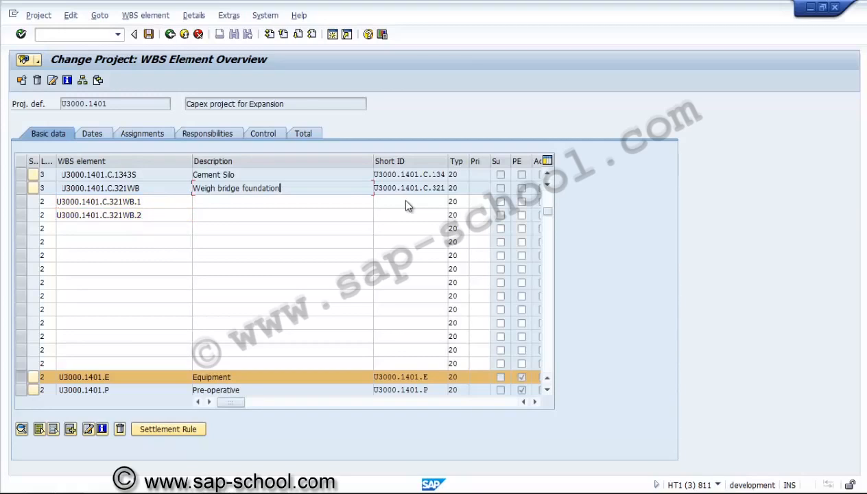
pyautogui.hotkey('shift', 'Left')
pyautogui.hotkey('shift', 'Left')
pyautogui.hotkey('shift', 'Left')
pyautogui.hotkey('shift', 'Left')
pyautogui.hotkey('shift', 'Left')
pyautogui.hotkey('shift', 'Left')
pyautogui.hotkey('shift', 'Left')
pyautogui.hotkey('shift', 'Left')
pyautogui.hotkey('shift', 'Left')
pyautogui.hotkey('shift', 'Left')
pyautogui.hotkey('shift', 'Left')
pyautogui.hotkey('shift', 'Left')
pyautogui.hotkey('shift', 'Left')
pyautogui.hotkey('shift', 'Left')
pyautogui.hotkey('shift', 'Left')
pyautogui.hotkey('shift', 'Left')
pyautogui.hotkey('shift', 'Left')
pyautogui.hotkey('shift', 'Left')
pyautogui.hotkey('shift', 'Left')
pyautogui.hotkey('shift', 'Left')
pyautogui.hotkey('ctrl', 'c')
pyautogui.press('Down')
pyautogui.hotkey('ctrl', 'v')
pyautogui.press('Down')
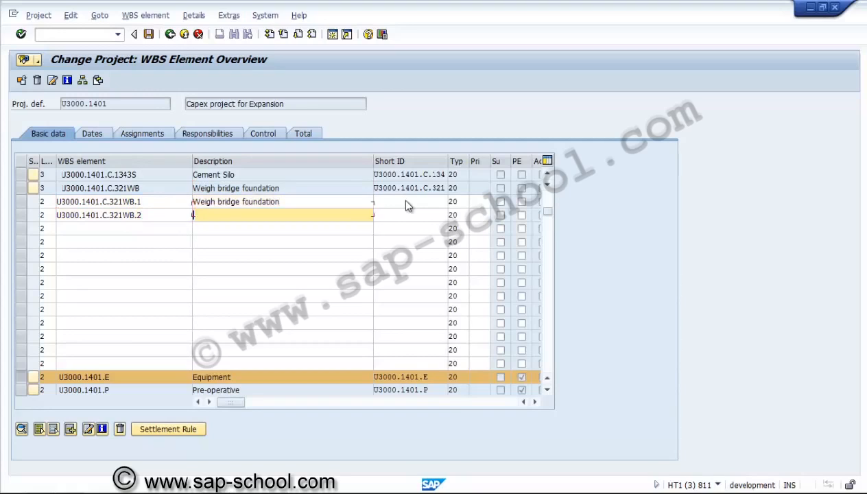
pyautogui.hotkey('ctrl', 'v')
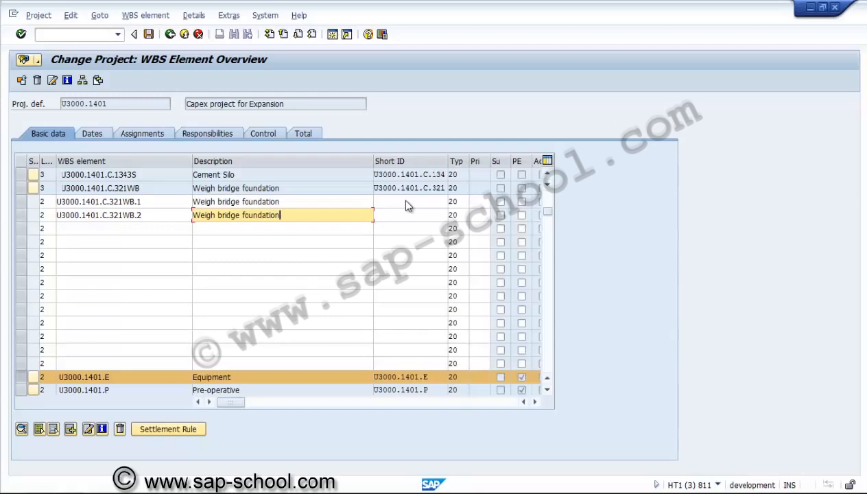
# Change the two new descriptions to "Weigh bridge-1 foundation" and "Weigh bridge-2 foundation", and accept the new elements.
pyautogui.press('Up')
pyautogui.write('-1')
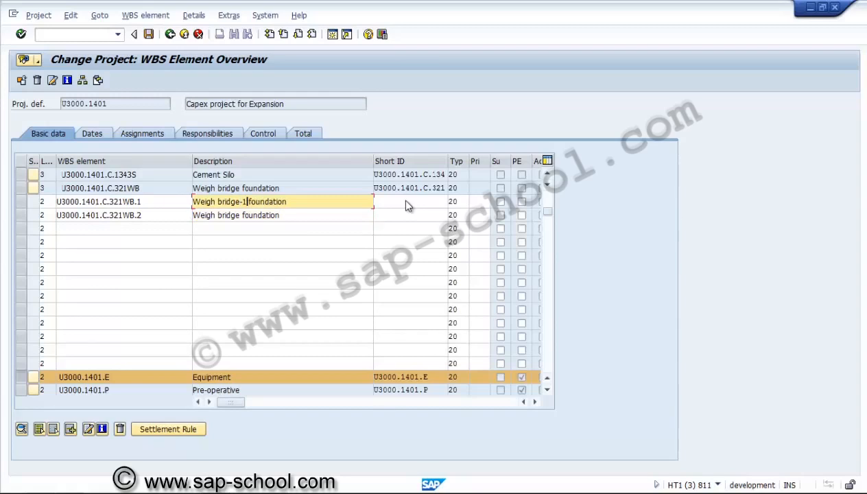
pyautogui.press('Down')
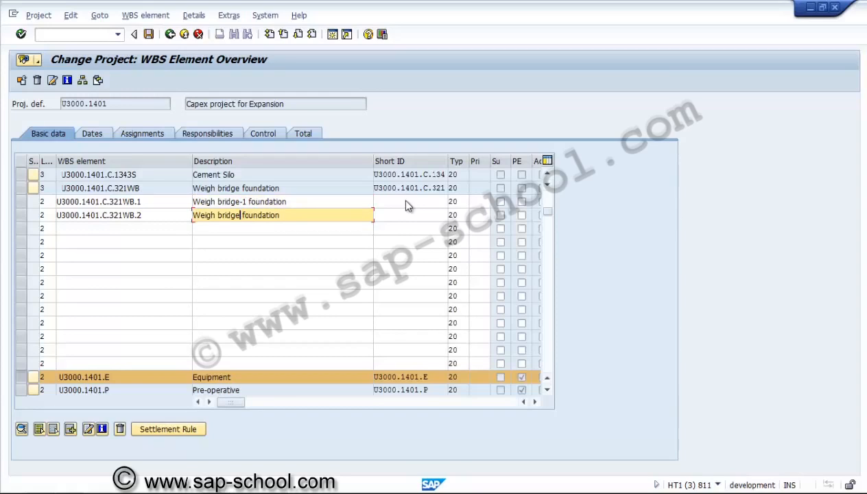
pyautogui.write('-2')
pyautogui.press('Return')
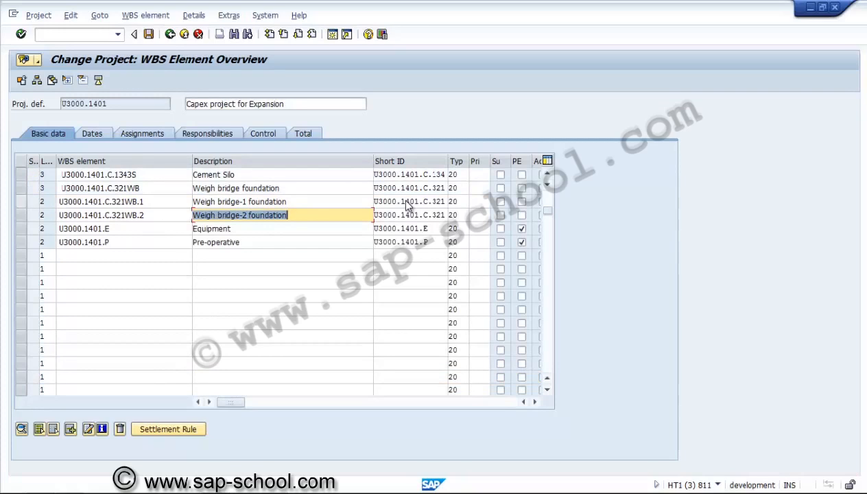
# Derive the hierarchy for WBS elements U3000.1401.C.321WB.1 and U3000.1401.C.321WB.2 from their IDs.
pyautogui.click(21, 202)
pyautogui.click(21, 215)
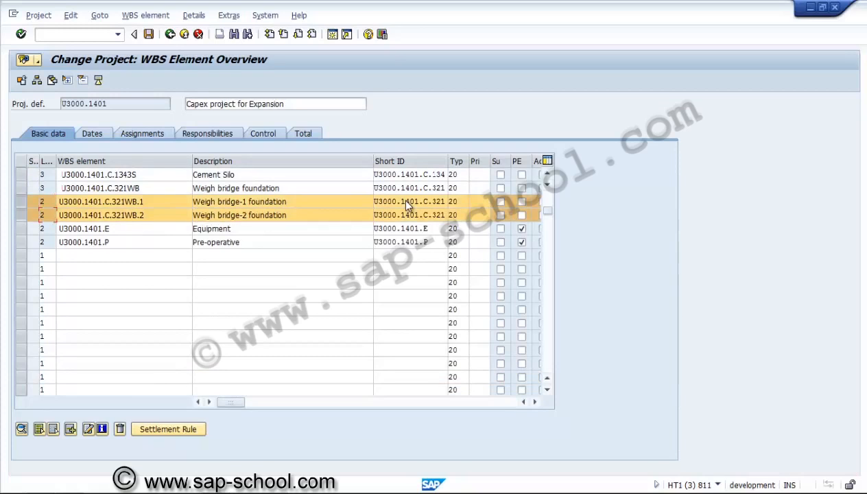
pyautogui.click(38, 15)
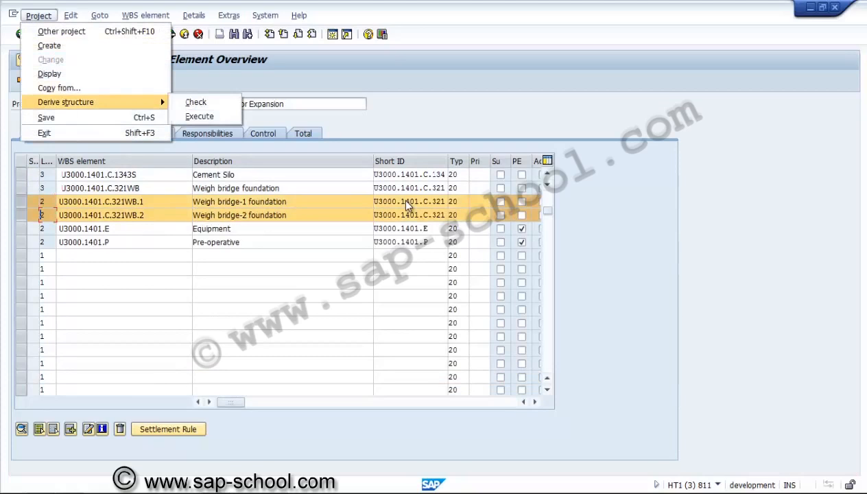
pyautogui.click(199, 116)
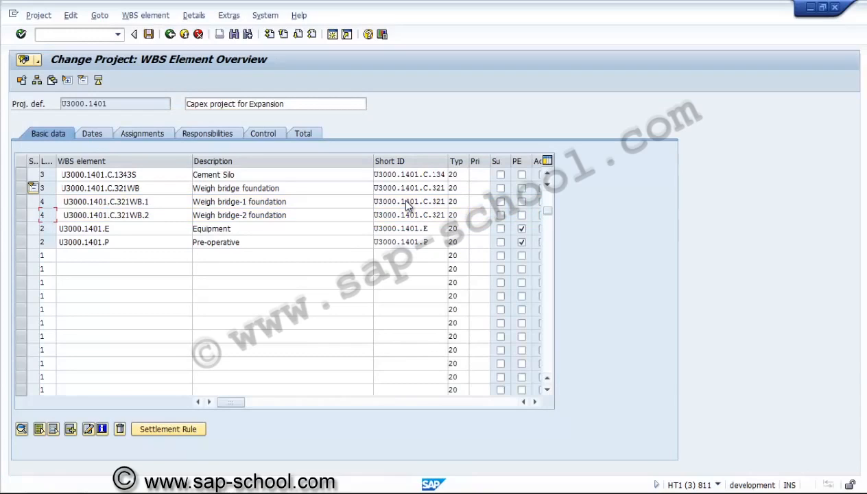
pyautogui.press('Tab')
pyautogui.press('Tab')
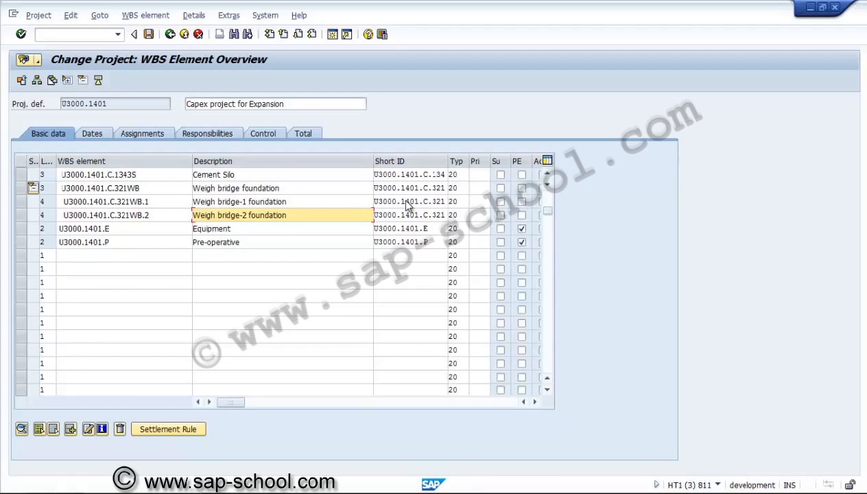
# Insert blank lines above WBS element U3000.1401.P and fill the first two with the copied ID U3000.1401.E.
pyautogui.press('Return')
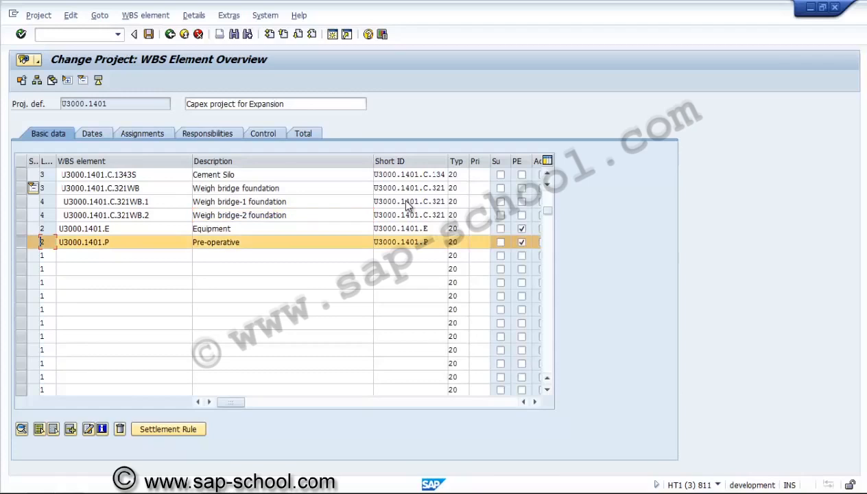
pyautogui.click(70, 429)
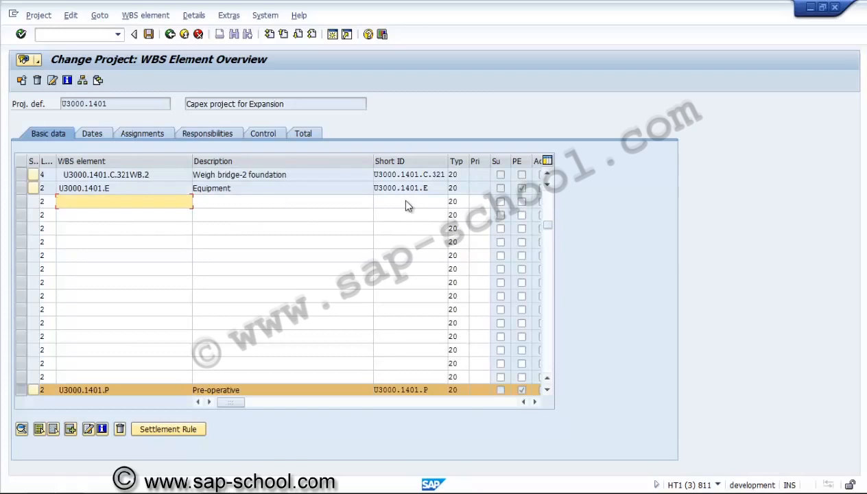
pyautogui.press('Up')
pyautogui.press('End')
pyautogui.hotkey('shift', 'Home')
pyautogui.hotkey('ctrl', 'c')
pyautogui.press('Home')
pyautogui.press('Down')
pyautogui.hotkey('ctrl', 'v')
pyautogui.press('Down')
pyautogui.hotkey('ctrl', 'v')
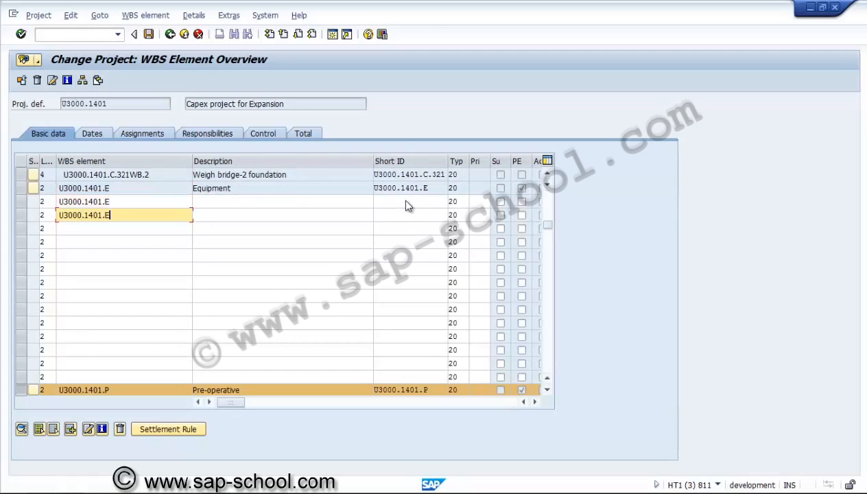
# Fill the next three blank lines with the copied WBS element ID U3000.1401.E.
pyautogui.press('Down')
pyautogui.hotkey('ctrl', 'v')
pyautogui.press('Down')
pyautogui.hotkey('ctrl', 'v')
pyautogui.press('Down')
pyautogui.hotkey('ctrl', 'v')
pyautogui.press('Down')
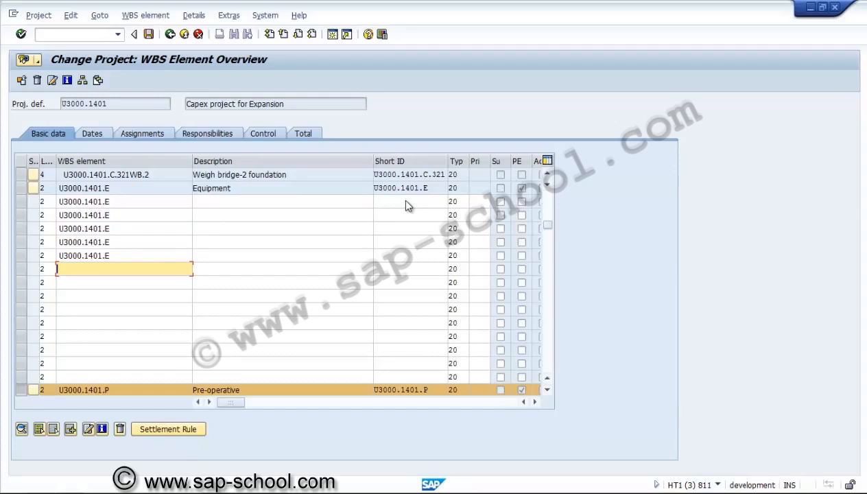
# Complete the first new line below Equipment as U3000.1401.E.321BF with the description "Bag filter".
pyautogui.press('Up')
pyautogui.press('Up')
pyautogui.press('Up')
pyautogui.press('Up')
pyautogui.press('Up')
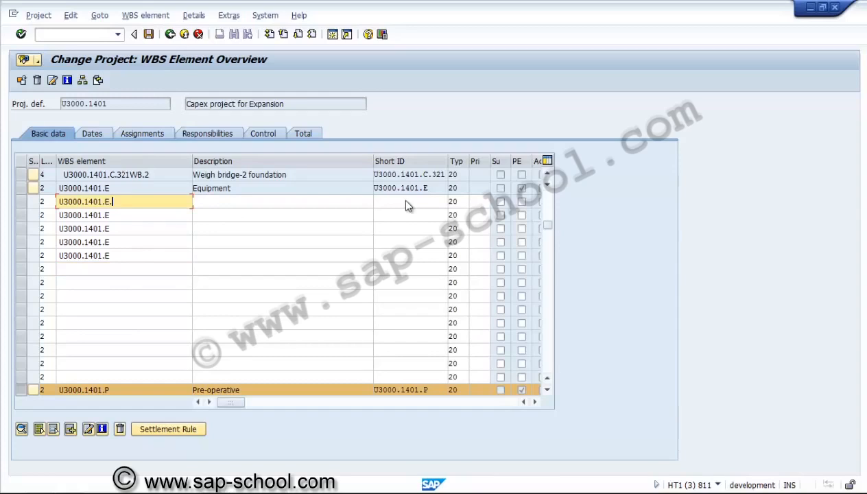
pyautogui.write('321BF')
pyautogui.press('Tab')
pyautogui.write('Ba')
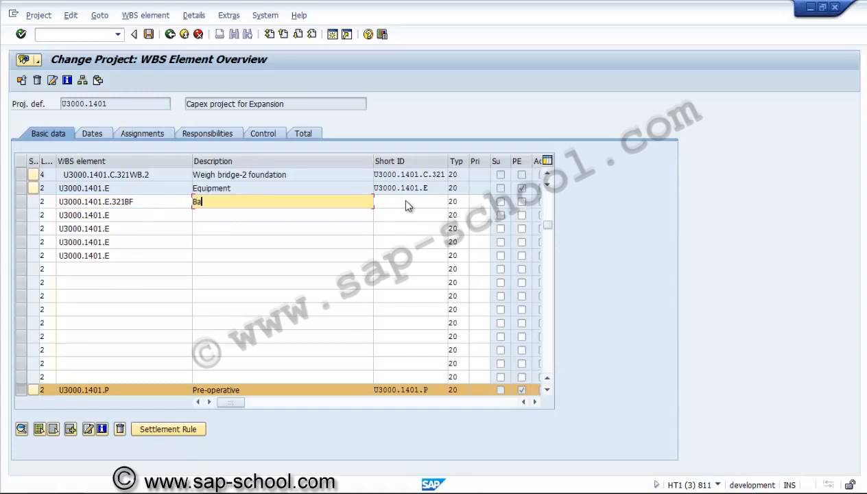
pyautogui.write('g filter')
# Extend the IDs of the two lines below Bag filter to U3000.1401.E.321BF.S and U3000.1401.E.321BF.D.
pyautogui.press('Down')
pyautogui.press('Left')
pyautogui.write('.')
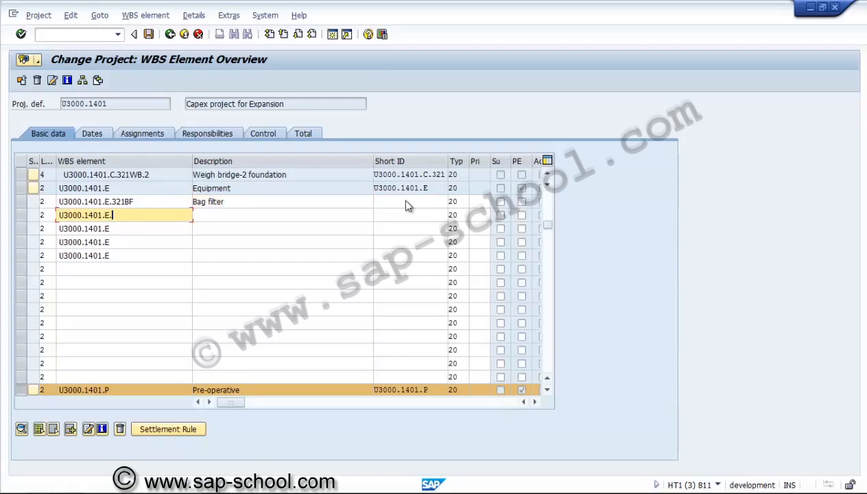
pyautogui.write('321BF.S')
pyautogui.press('Down')
pyautogui.write('.321')
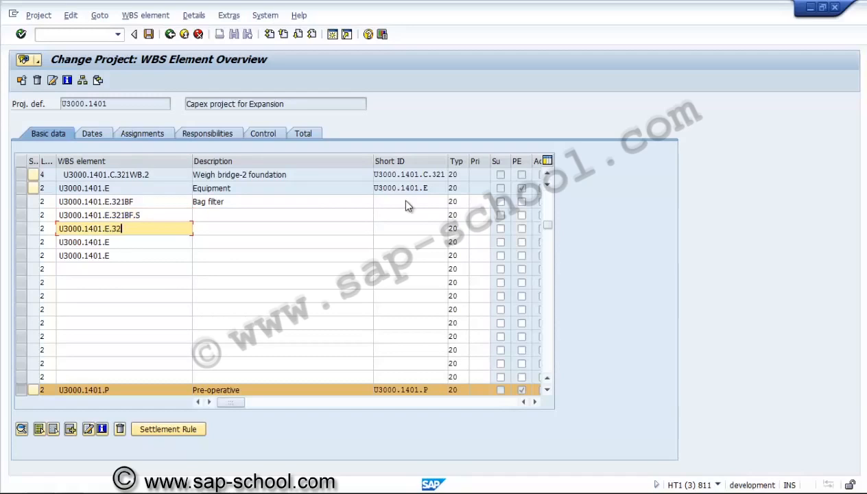
pyautogui.write('BF.D')
# Describe U3000.1401.E.321BF.S as "Bag Filter suction" and U3000.1401.E.321BF.D as "Bag filter discharge".
pyautogui.press('Up')
pyautogui.press('Tab')
pyautogui.write('Bag Filter suction')
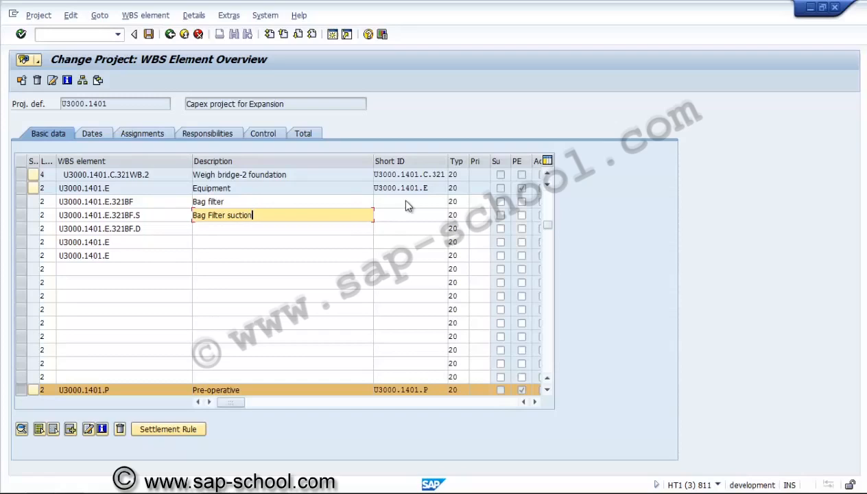
pyautogui.press('Down')
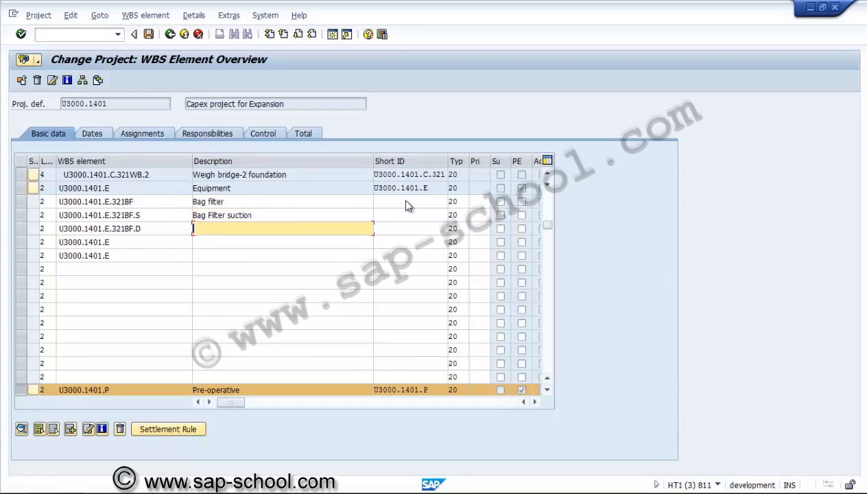
pyautogui.write('Bag filter discharge')
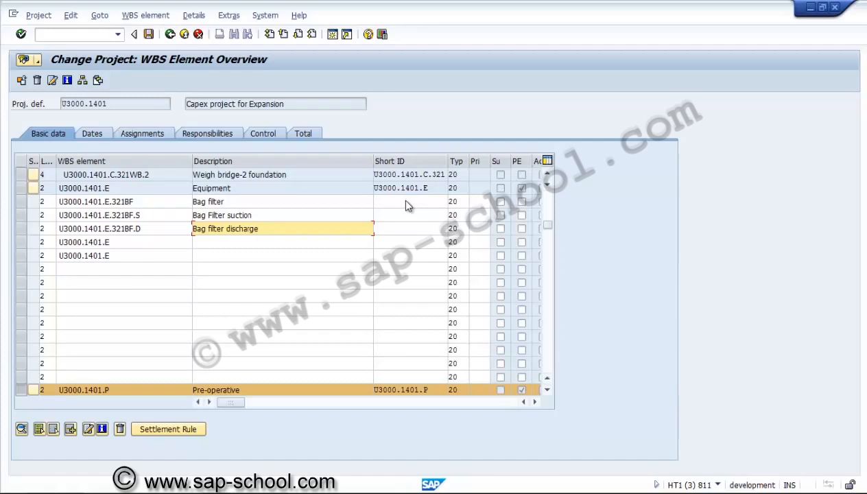
# Extend the remaining two U3000.1401.E lines to U3000.1401.E.123BC and U3000.1401.E.123BC.1.
pyautogui.press('Down')
pyautogui.press('Left')
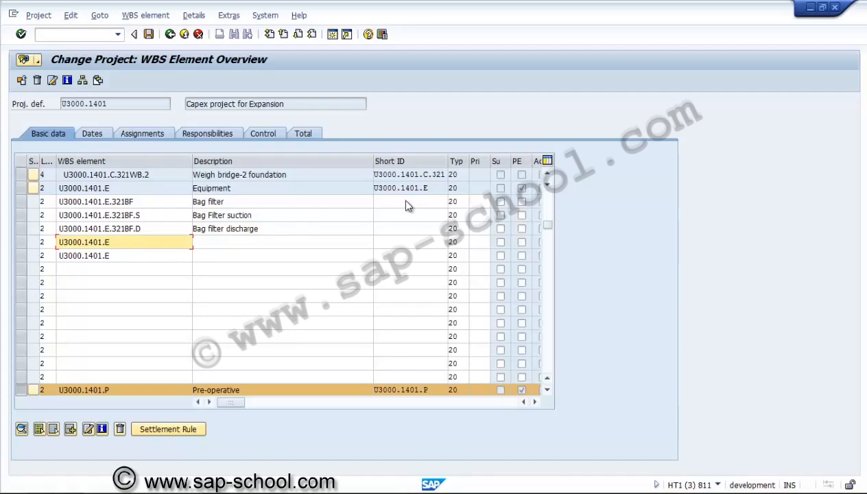
pyautogui.write('.123BC')
pyautogui.press('Down')
pyautogui.write('.12')
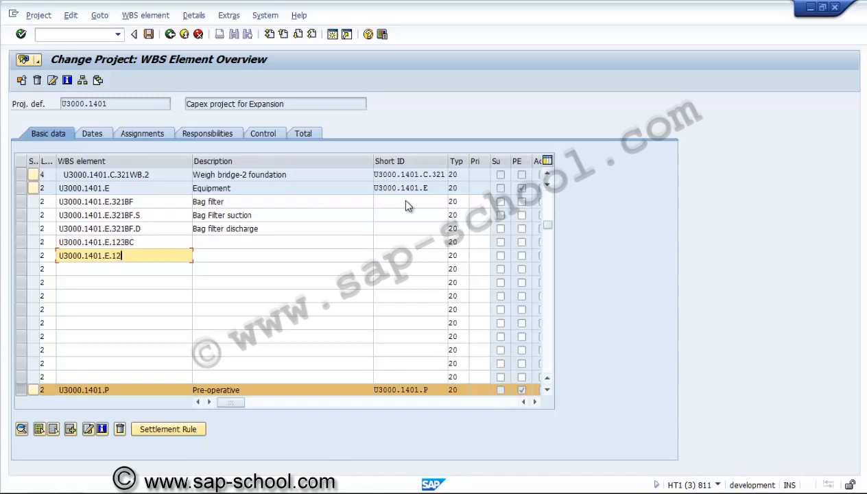
pyautogui.write('3BC.')
pyautogui.write('1')
pyautogui.hotkey('shift', 'Left')
pyautogui.hotkey('shift', 'Left')
pyautogui.hotkey('shift', 'Left')
pyautogui.hotkey('shift', 'Left')
pyautogui.hotkey('shift', 'Left')
pyautogui.hotkey('shift', 'Left')
pyautogui.hotkey('shift', 'Left')
pyautogui.hotkey('shift', 'Left')
pyautogui.hotkey('shift', 'Left')
pyautogui.hotkey('shift', 'Left')
pyautogui.hotkey('shift', 'Left')
pyautogui.hotkey('shift', 'Left')
pyautogui.hotkey('shift', 'Left')
pyautogui.hotkey('shift', 'Left')
pyautogui.hotkey('shift', 'Left')
pyautogui.hotkey('shift', 'Left')
pyautogui.hotkey('shift', 'Left')
pyautogui.hotkey('shift', 'Left')
pyautogui.hotkey('shift', 'Left')
pyautogui.hotkey('shift', 'Left')
pyautogui.hotkey('ctrl', 'c')
pyautogui.press('Down')
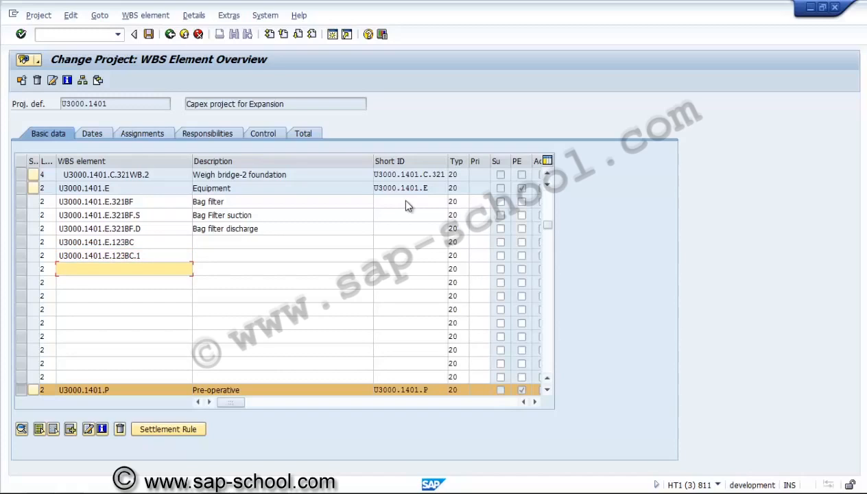
# Copy the ID U3000.1401.E.123BC.1 to the blank line below and extend it to U3000.1401.E.123BC.1.MM.
pyautogui.press('Up')
pyautogui.hotkey('shift', 'Left')
pyautogui.hotkey('shift', 'Left')
pyautogui.hotkey('shift', 'Left')
pyautogui.hotkey('shift', 'Left')
pyautogui.hotkey('shift', 'Left')
pyautogui.hotkey('shift', 'Left')
pyautogui.hotkey('shift', 'Left')
pyautogui.hotkey('shift', 'Left')
pyautogui.hotkey('shift', 'Left')
pyautogui.hotkey('shift', 'Left')
pyautogui.hotkey('shift', 'Left')
pyautogui.hotkey('shift', 'Left')
pyautogui.hotkey('shift', 'Left')
pyautogui.hotkey('shift', 'Left')
pyautogui.hotkey('shift', 'Left')
pyautogui.hotkey('shift', 'Left')
pyautogui.hotkey('shift', 'Left')
pyautogui.hotkey('shift', 'Left')
pyautogui.hotkey('shift', 'Left')
pyautogui.hotkey('shift', 'Left')
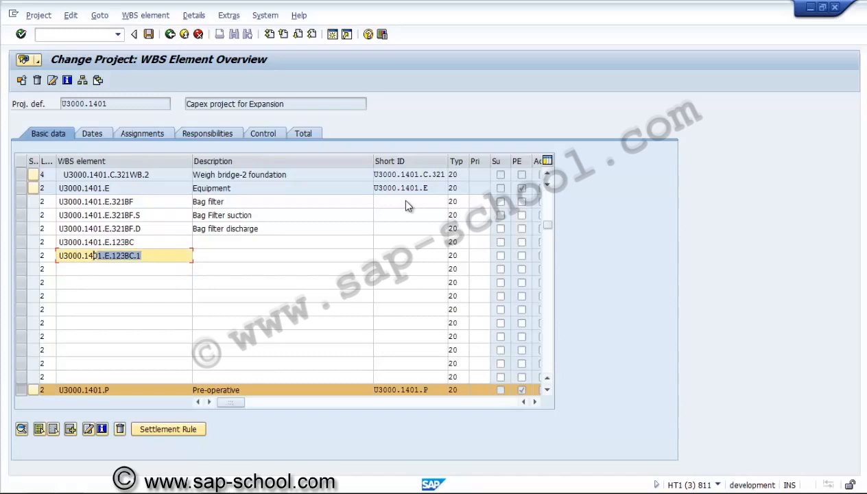
pyautogui.hotkey('ctrl', 'c')
pyautogui.press('Down')
pyautogui.hotkey('ctrl', 'v')
pyautogui.write('.mm')
pyautogui.press('BackSpace')
pyautogui.press('BackSpace')
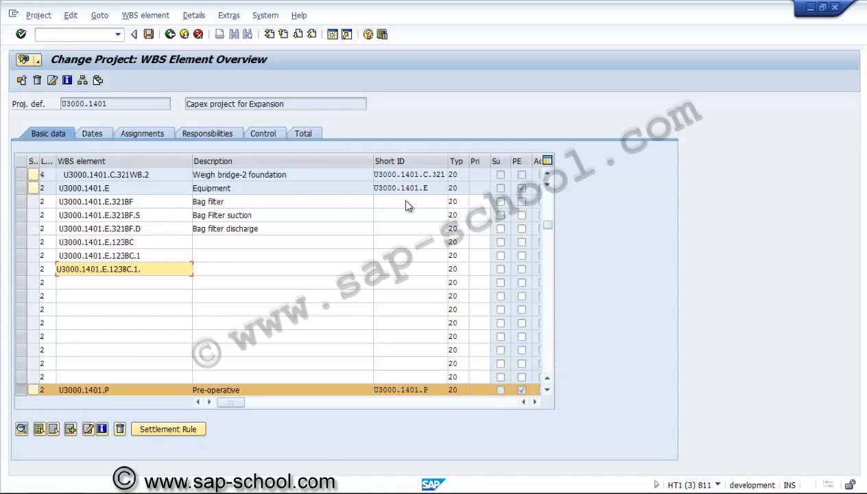
pyautogui.write('mm')
pyautogui.press('Return')
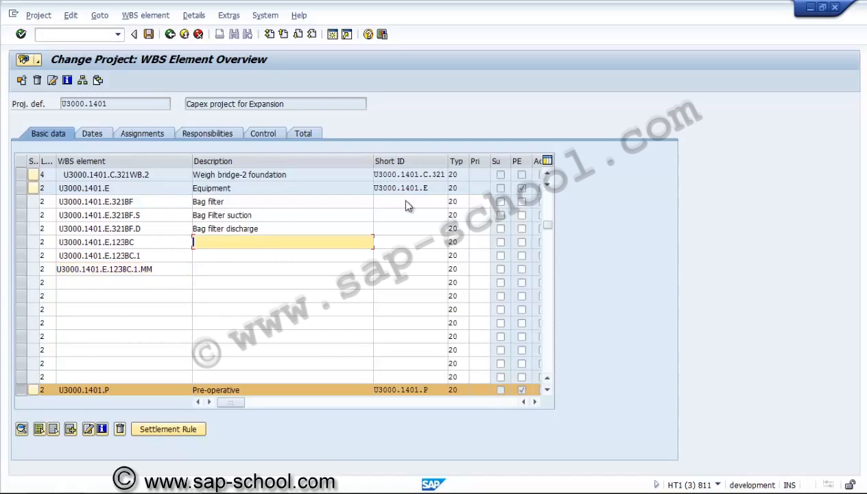
# Give WBS element U3000.1401.E.123BC the description "Belt Conveyor".
pyautogui.write('Belt Conveyhor')
pyautogui.press('BackSpace')
pyautogui.press('BackSpace')
pyautogui.press('BackSpace')
pyautogui.write('or')
# Copy that description to the two lines below, completing them as "Belt Conveyor-1" and "Belt Conveyor-1 motor".
pyautogui.hotkey('shift', 'Home')
pyautogui.press('Down')
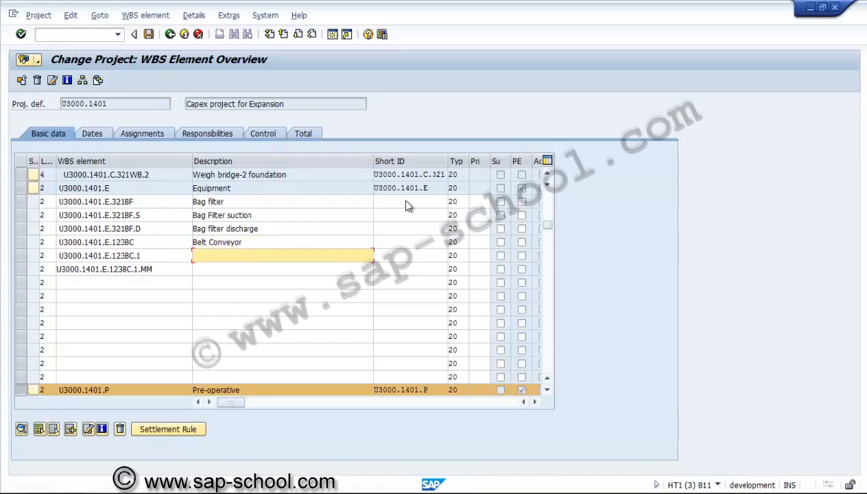
pyautogui.hotkey('ctrl', 'v')
pyautogui.write('-1')
pyautogui.press('Down')
pyautogui.hotkey('ctrl', 'v')
pyautogui.write('-1 ')
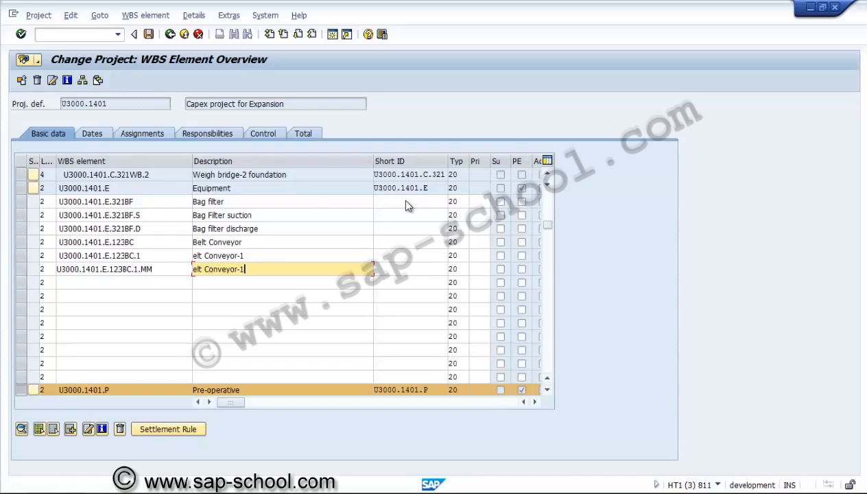
pyautogui.write('motor')
pyautogui.press('Up')
pyautogui.write('B')
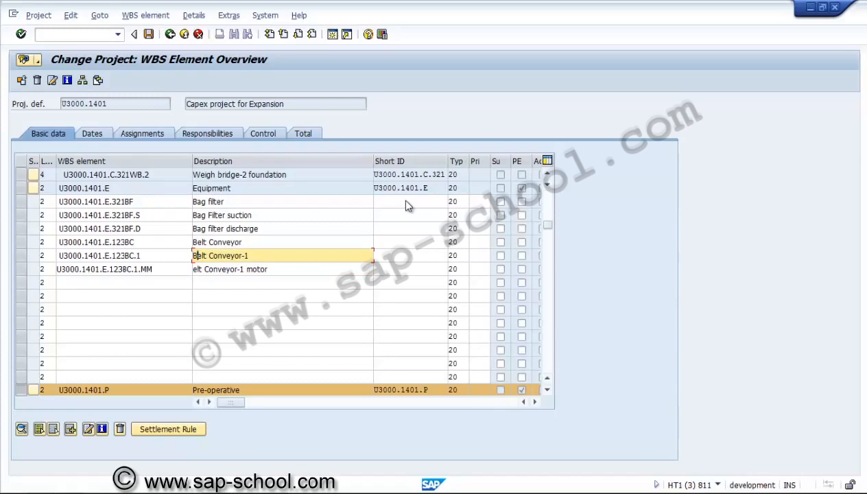
pyautogui.press('Down')
pyautogui.write('B')
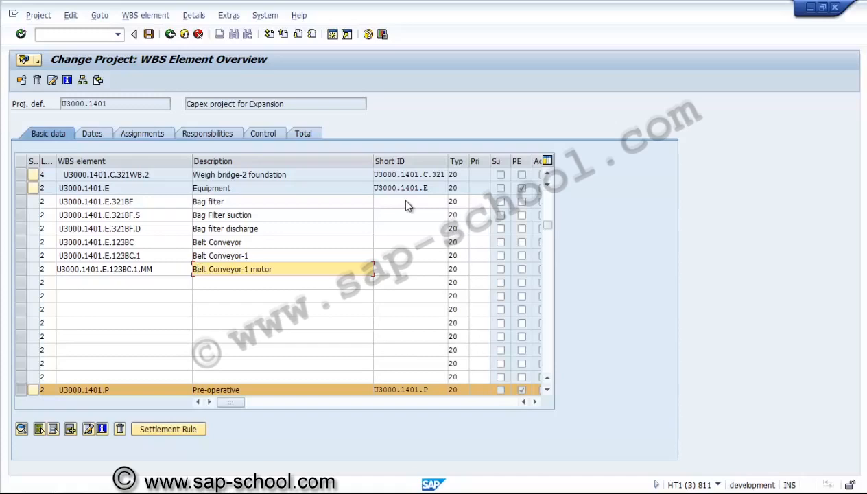
pyautogui.press('Return')
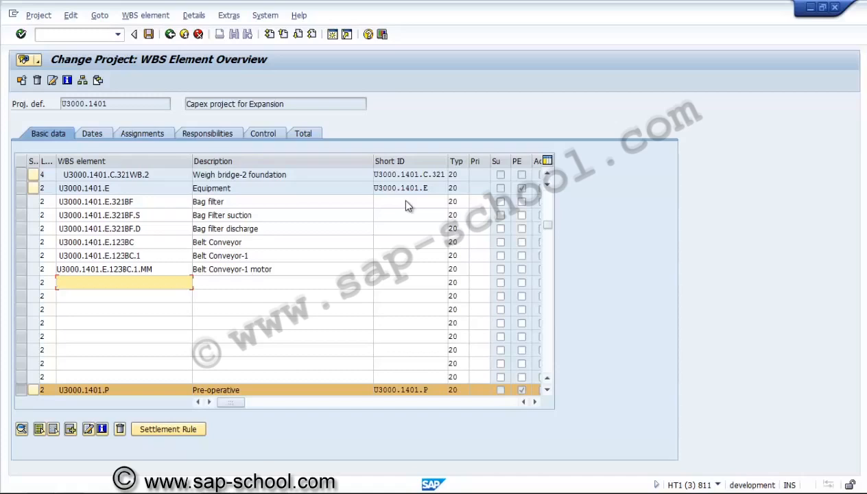
# Copy the Equipment element's ID U3000.1401.E into the four blank lines below U3000.1401.E.123BC.1.MM.
pyautogui.moveTo(108, 188); pyautogui.dragTo(58, 188)
pyautogui.hotkey('ctrl', 'c')
pyautogui.click(102, 283)
pyautogui.moveTo(109, 188); pyautogui.dragTo(59, 188)
pyautogui.hotkey('ctrl', 'c')
pyautogui.click(103, 282)
pyautogui.hotkey('ctrl', 'v')
pyautogui.press('Down')
pyautogui.hotkey('ctrl', 'v')
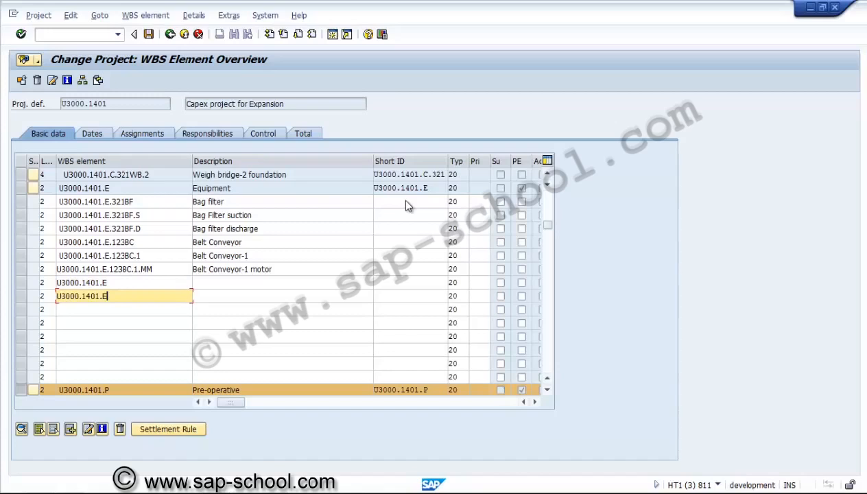
pyautogui.press('Down')
pyautogui.hotkey('ctrl', 'v')
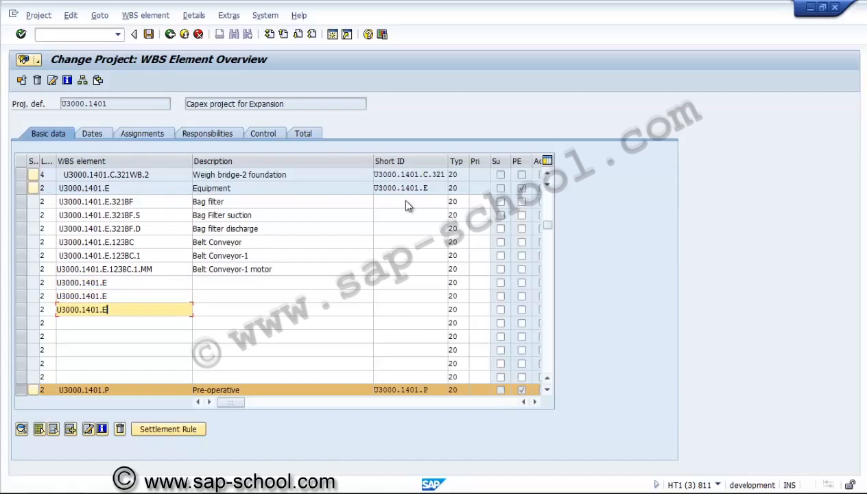
pyautogui.press('Down')
pyautogui.hotkey('ctrl', 'v')
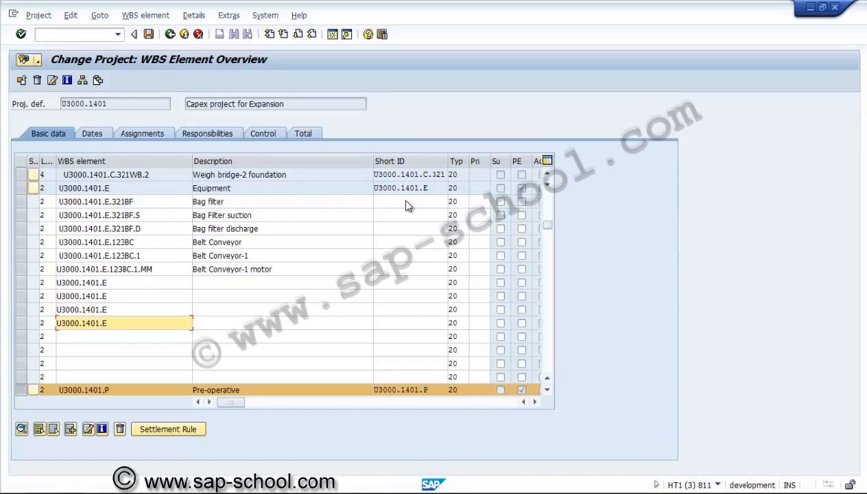
# Complete the first of these four lines as U3000.1401.E.432CH with the description "Clinker".
pyautogui.press('Up')
pyautogui.press('Up')
pyautogui.press('Up')
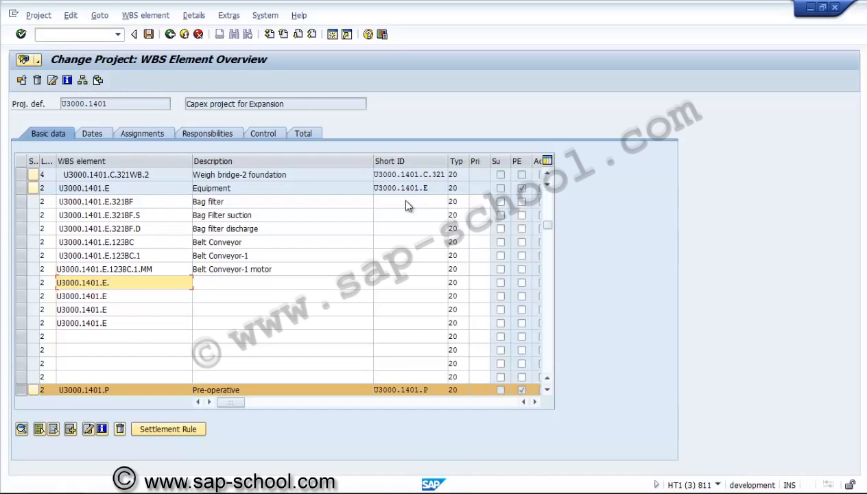
pyautogui.write('432')
pyautogui.write('CH')
pyautogui.press('Tab')
pyautogui.write('C')
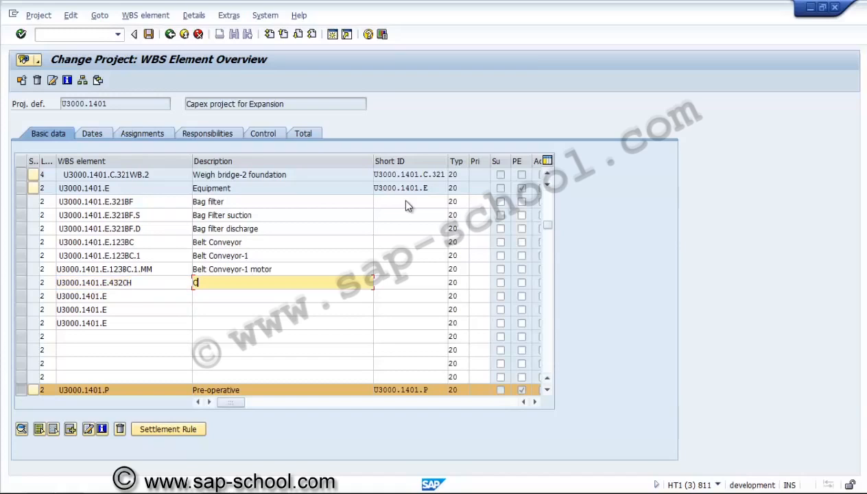
pyautogui.write('linker')
# Complete the line below Clinker as U3000.1401.E.432CH.1 with the description "Clinker stock pile".
pyautogui.press('Down')
pyautogui.press('Left')
pyautogui.write('.432CH')
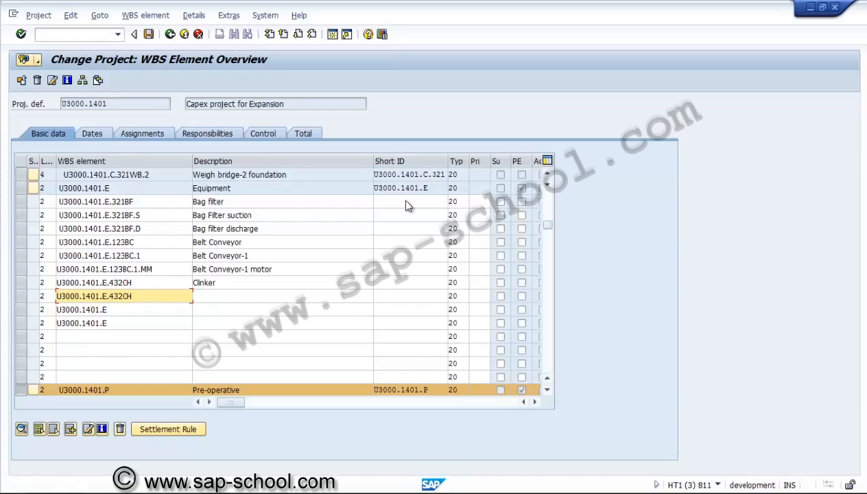
pyautogui.write('.1')
pyautogui.press('Tab')
pyautogui.write('Clinker')
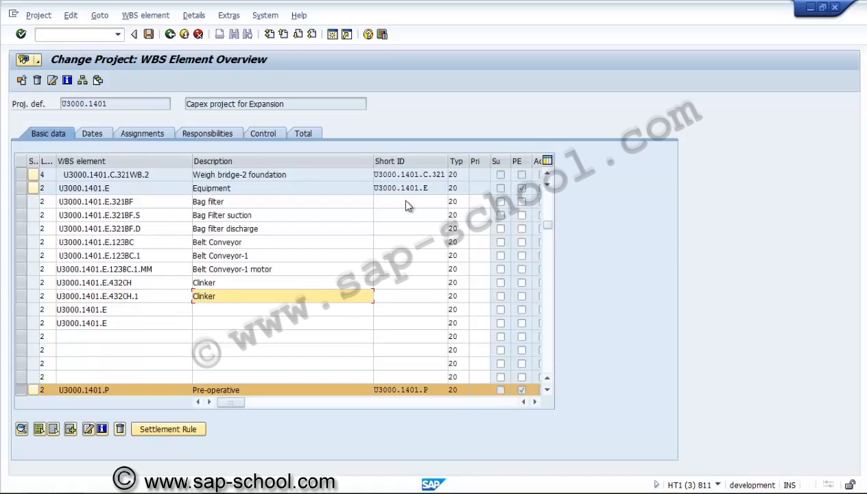
pyautogui.write(' stock pile')
pyautogui.press('Home')
# Complete the line below Clinker stock pile as U3000.1401.E.433CM with the description "Clinker gate".
pyautogui.press('Down')
pyautogui.press('Left')
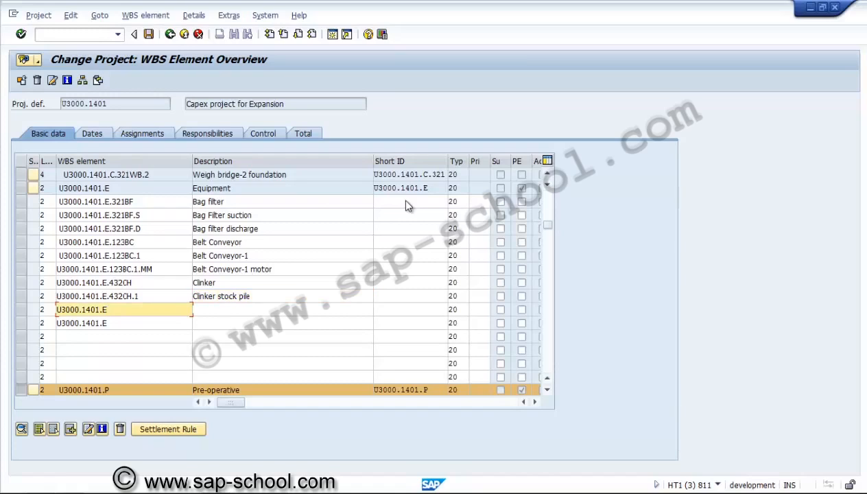
pyautogui.write('.')
pyautogui.write('423')
pyautogui.press('BackSpace')
pyautogui.press('BackSpace')
pyautogui.write('33CM')
pyautogui.press('Tab')
pyautogui.write('Cl')
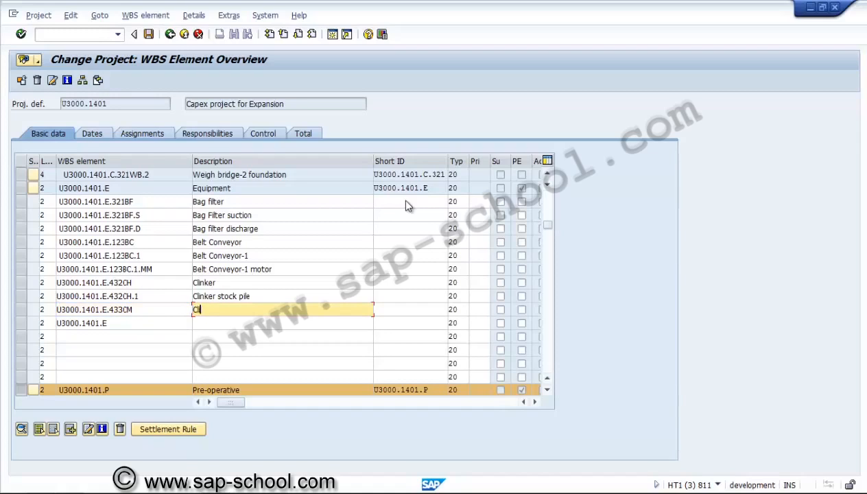
pyautogui.write('inker gate')
# Complete the last prefilled line as U3000.1401.E.433CM.1 with the description "Clinker gate-1", and accept the new elements.
pyautogui.press('Tab')
pyautogui.write('.433CM')
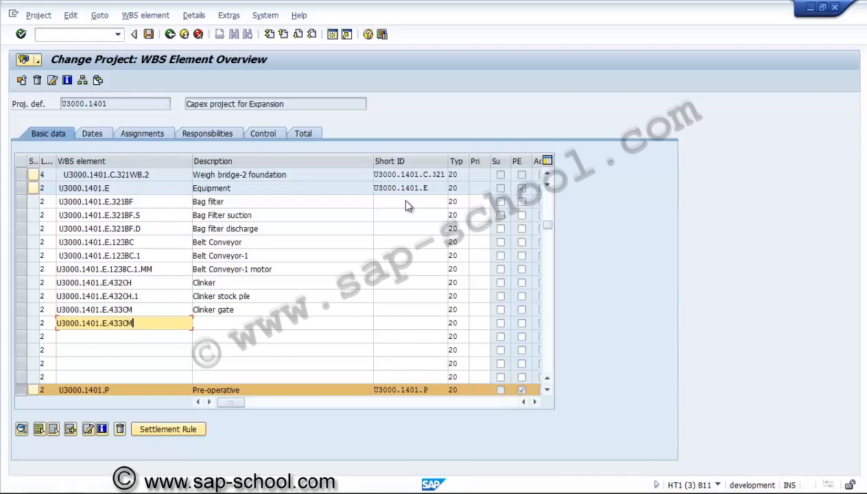
pyautogui.press('Tab')
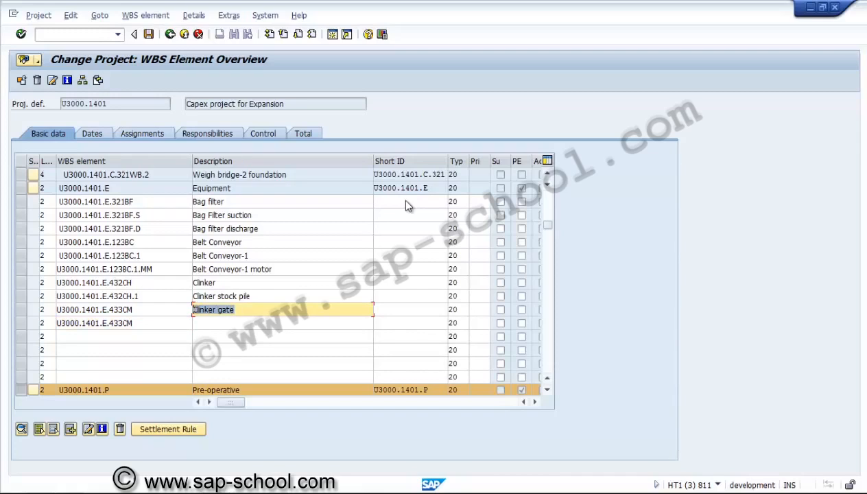
pyautogui.write('Clinker gate')
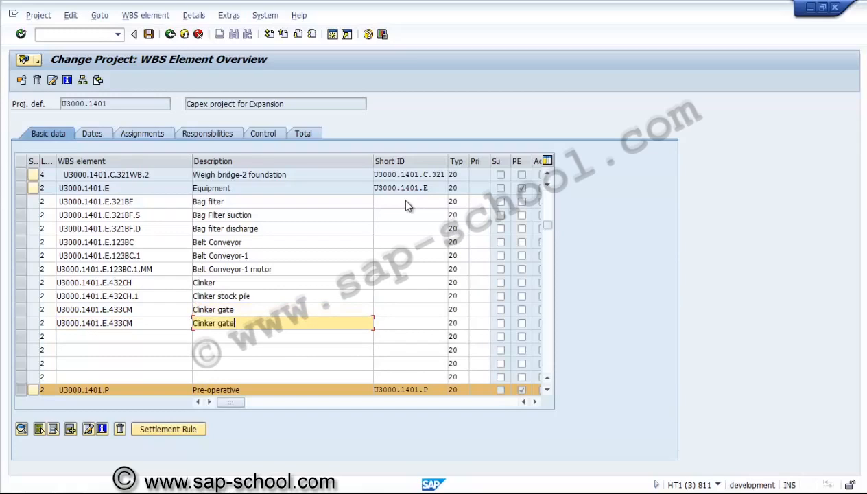
pyautogui.write('-1')
pyautogui.hotkey('shift', 'Tab')
pyautogui.write('.1')
pyautogui.press('Return')
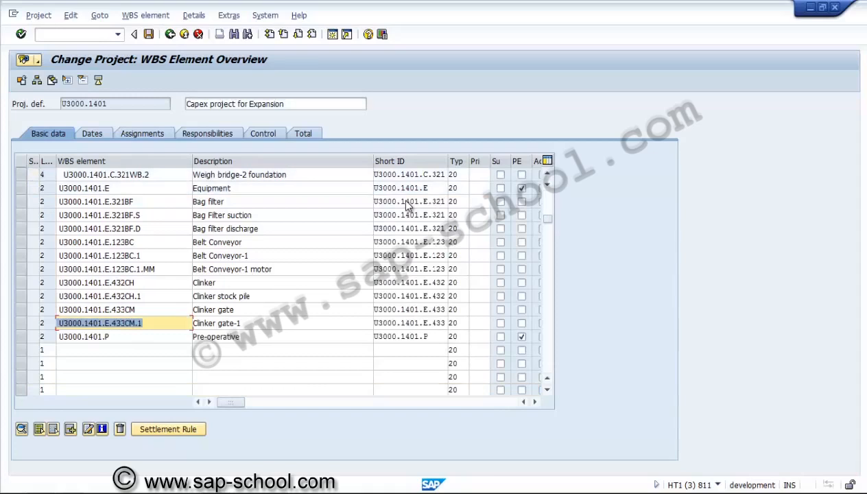
# Derive the project structure for Equipment and all ten elements below it, from Bag filter to Clinker gate-1.
pyautogui.click(21, 187)
pyautogui.click(21, 202)
pyautogui.click(21, 215)
pyautogui.click(21, 228)
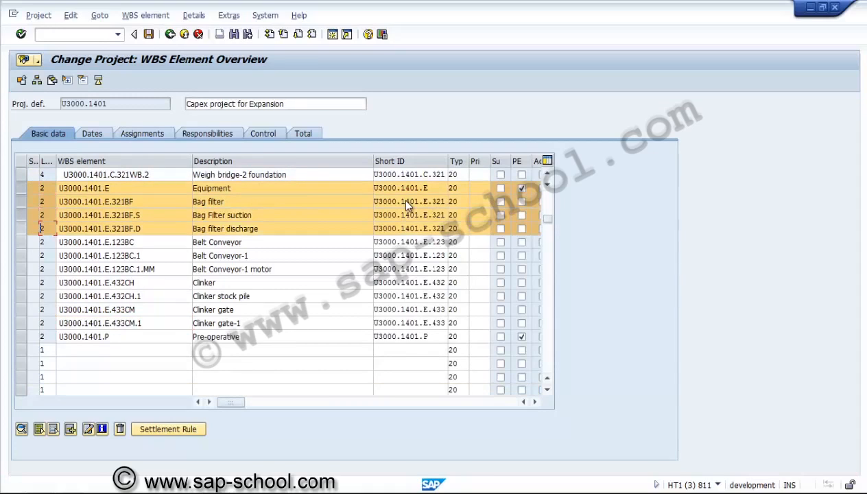
pyautogui.click(22, 242)
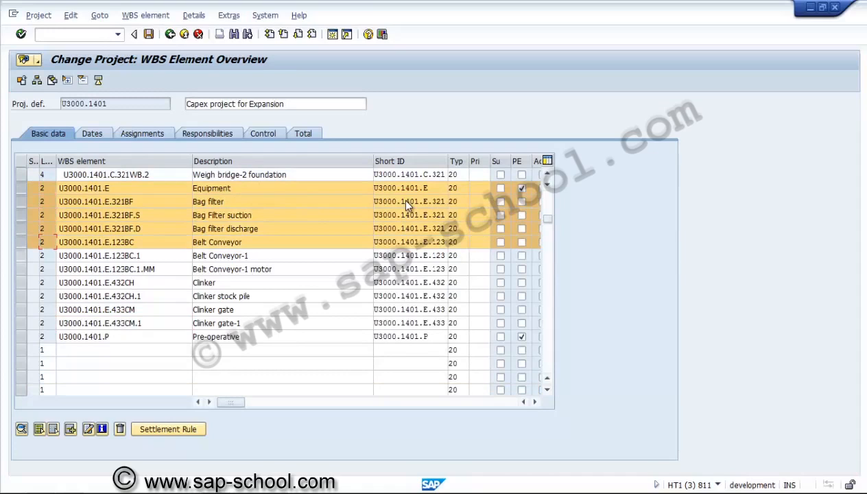
pyautogui.click(21, 256)
pyautogui.click(21, 269)
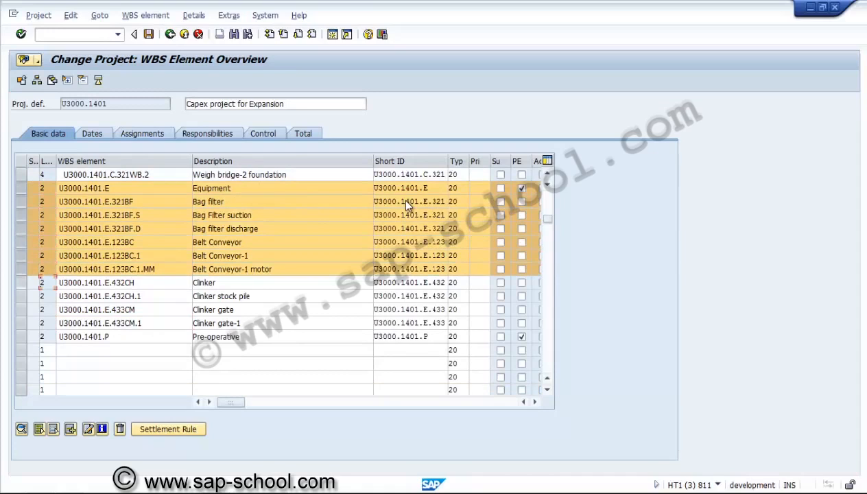
pyautogui.click(21, 282)
pyautogui.click(21, 295)
pyautogui.click(21, 310)
pyautogui.click(21, 323)
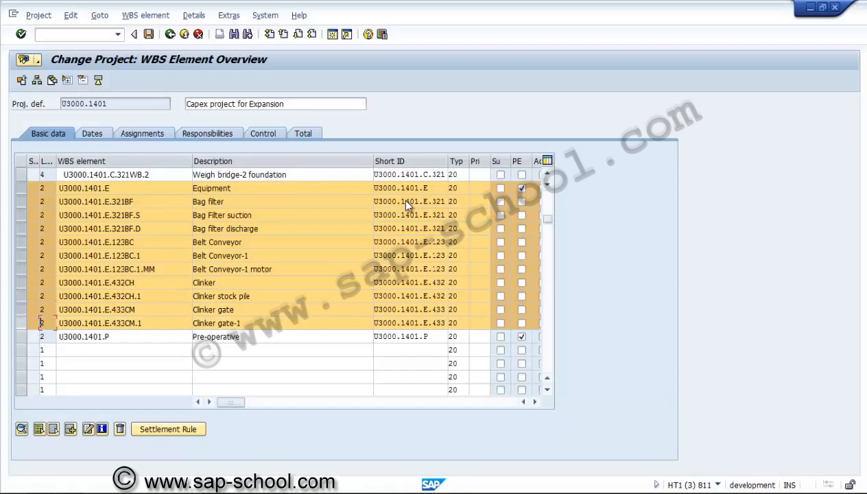
pyautogui.click(38, 15)
pyautogui.moveTo(65, 102)
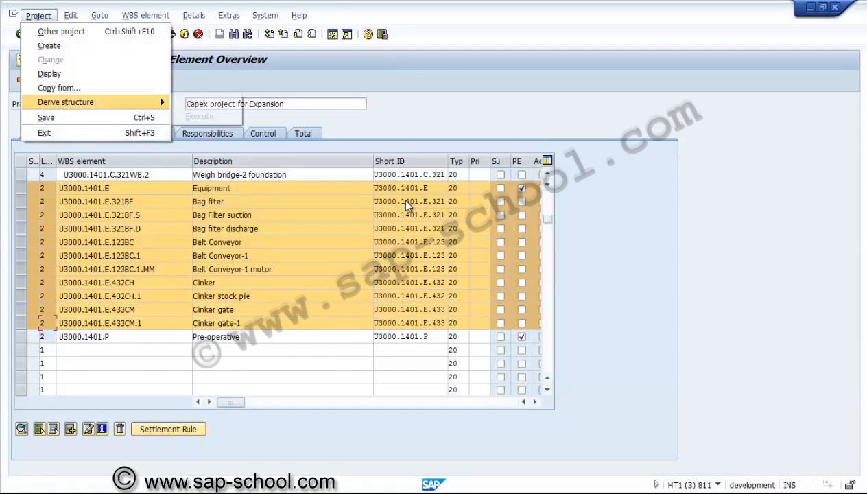
pyautogui.click(199, 116)
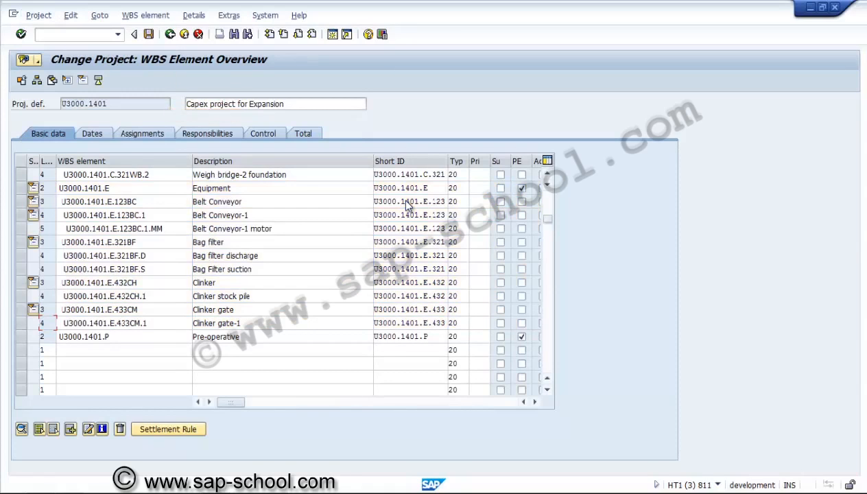
# In the complete element data, mark all level 4 elements under Equipment as account assignment elements, from Clinker gate-1 up to Belt Conveyor-1.
pyautogui.click(133, 228)
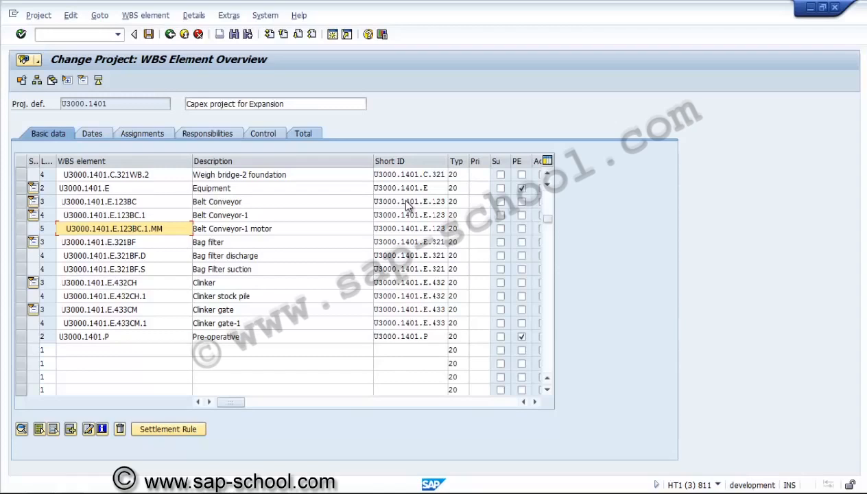
pyautogui.hotkey('ctrl', 'pagedown')
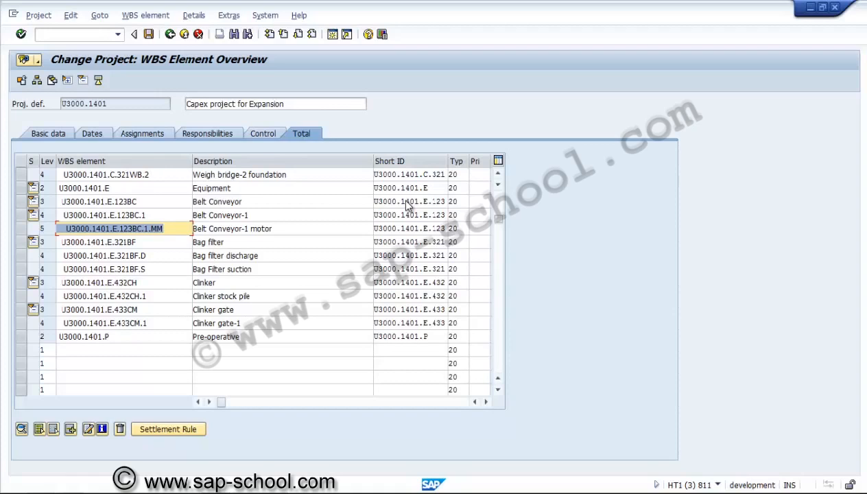
pyautogui.click(278, 296)
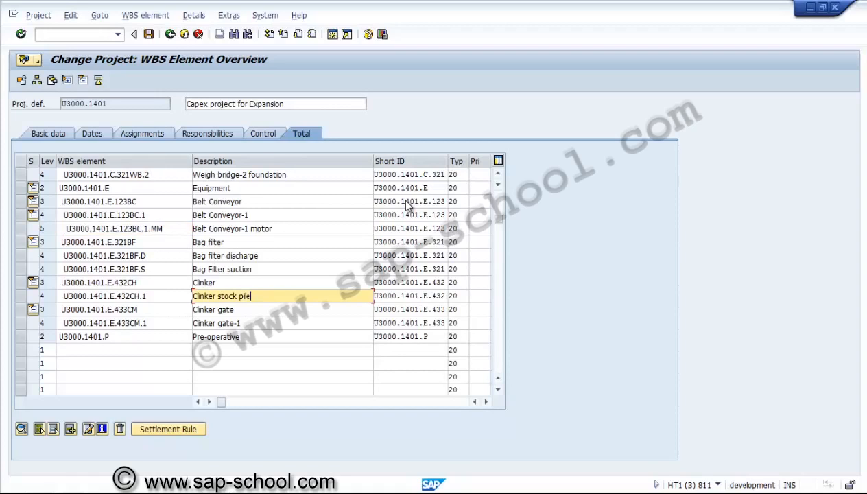
pyautogui.click(486, 402)
pyautogui.click(486, 402)
pyautogui.click(485, 402)
pyautogui.click(498, 173)
pyautogui.click(498, 174)
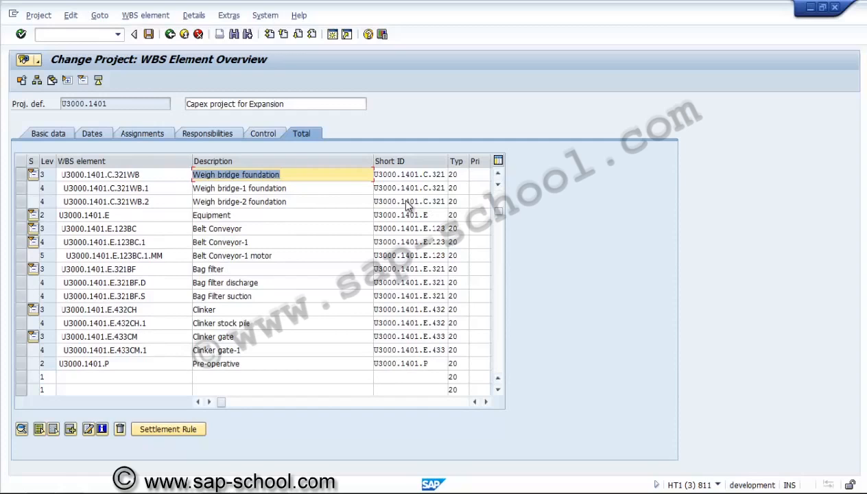
pyautogui.click(486, 402)
pyautogui.click(486, 402)
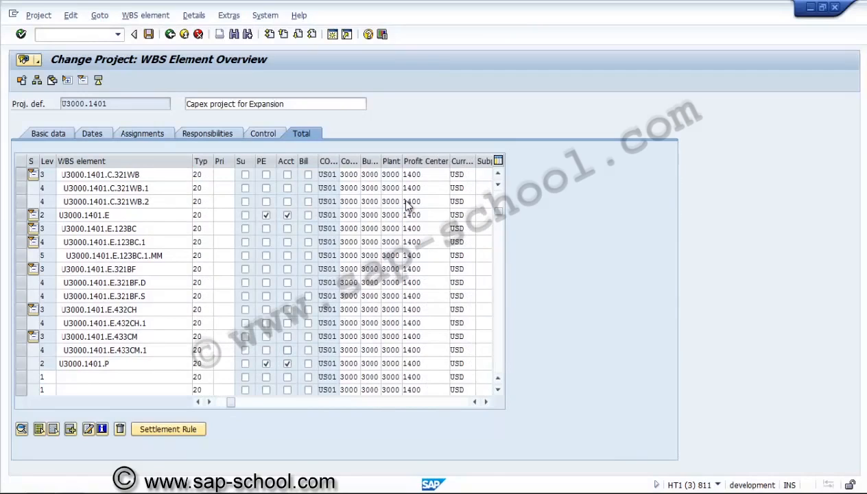
pyautogui.press('space')
pyautogui.press('Up')
pyautogui.press('Up')
pyautogui.press('space')
pyautogui.press('Up')
pyautogui.press('Up')
pyautogui.press('space')
pyautogui.press('Up')
pyautogui.press('space')
pyautogui.press('Up')
pyautogui.press('Up')
pyautogui.press('Up')
pyautogui.press('space')
# Mark the Weigh bridge-1 and Weigh bridge-2 foundation elements as account assignment elements.
pyautogui.press('Up')
pyautogui.press('Up')
pyautogui.press('Up')
pyautogui.press('Up')
pyautogui.press('space')
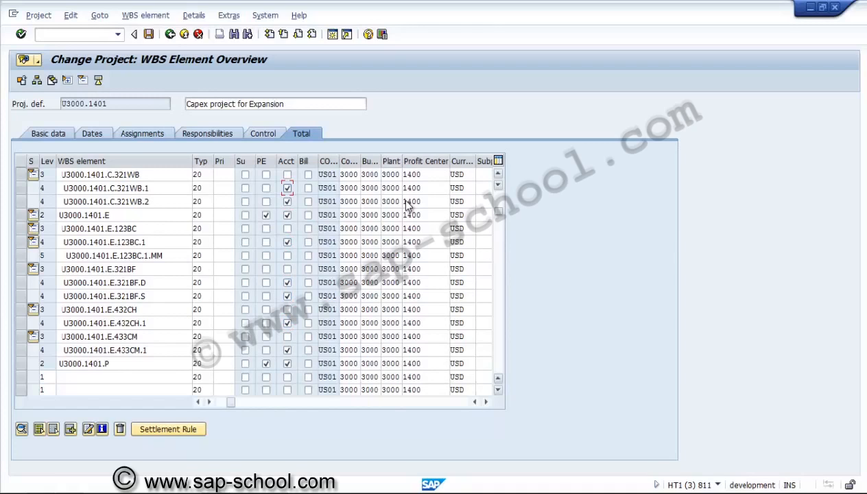
# Set applicant number 2 for every level 3 to 5 element under Civil and Equipment, from U3000.1401.C.123BM to U3000.1401.E.433CM.1.
pyautogui.press('Up')
pyautogui.press('Up')
pyautogui.press('Up')
pyautogui.press('Up')
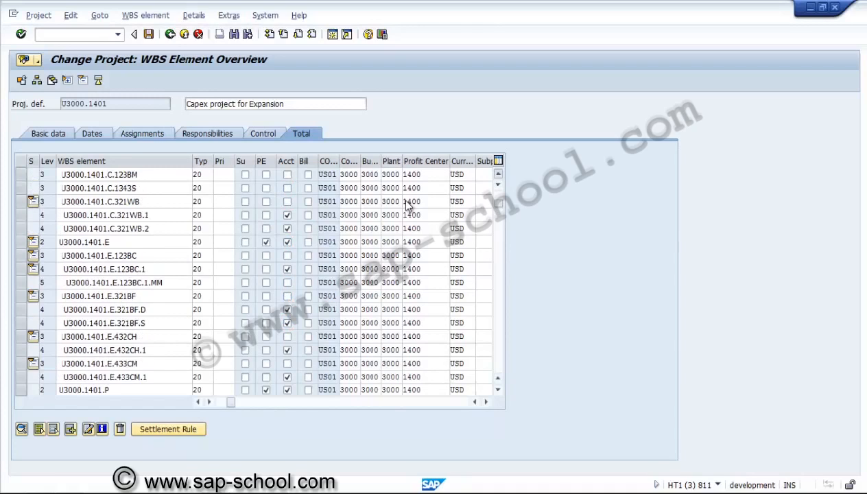
pyautogui.press('Up')
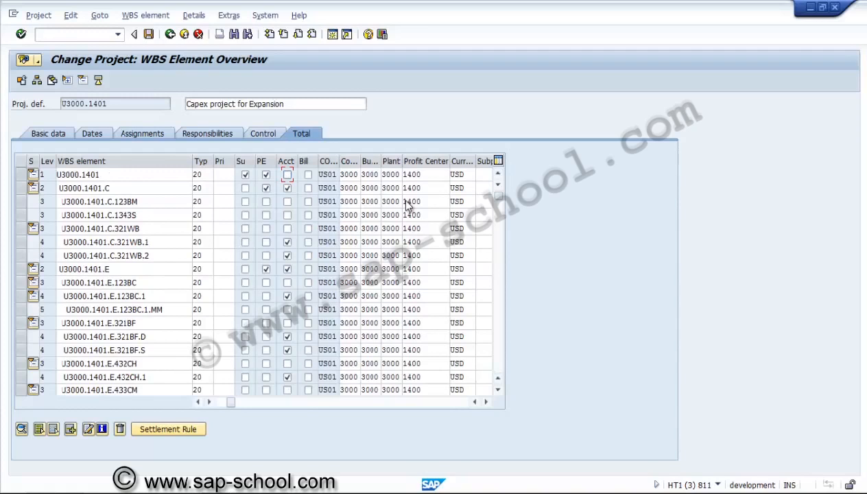
pyautogui.hscroll(6, 406, 201)
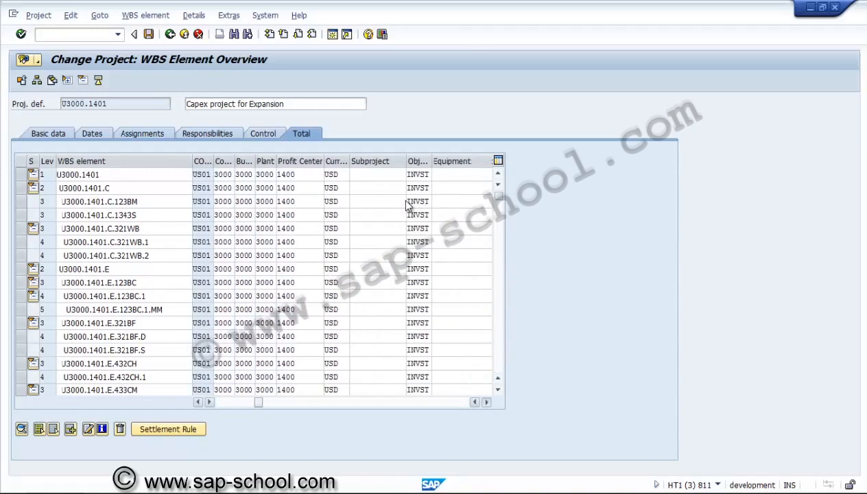
pyautogui.hscroll(10, 406, 204)
pyautogui.hscroll(4, 406, 204)
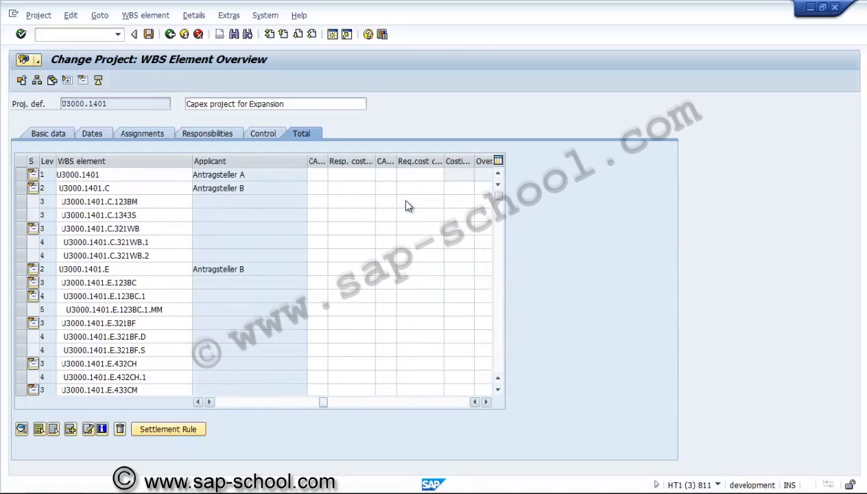
pyautogui.hscroll(-2, 406, 204)
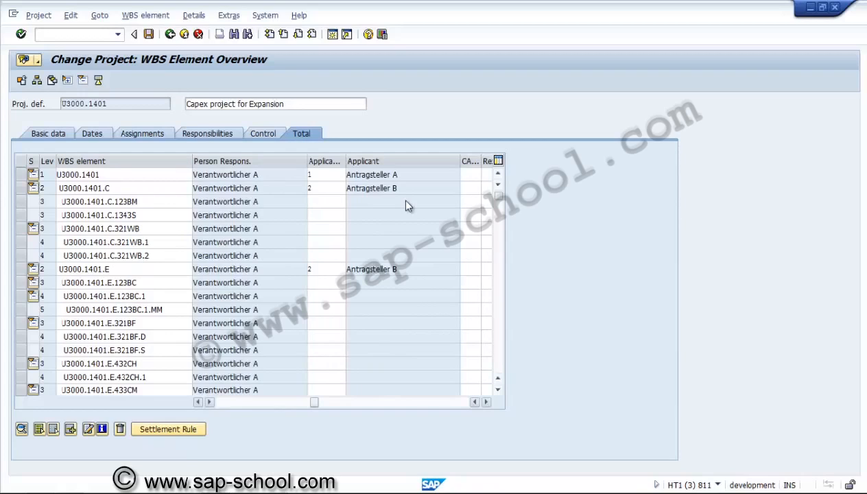
pyautogui.click(327, 201)
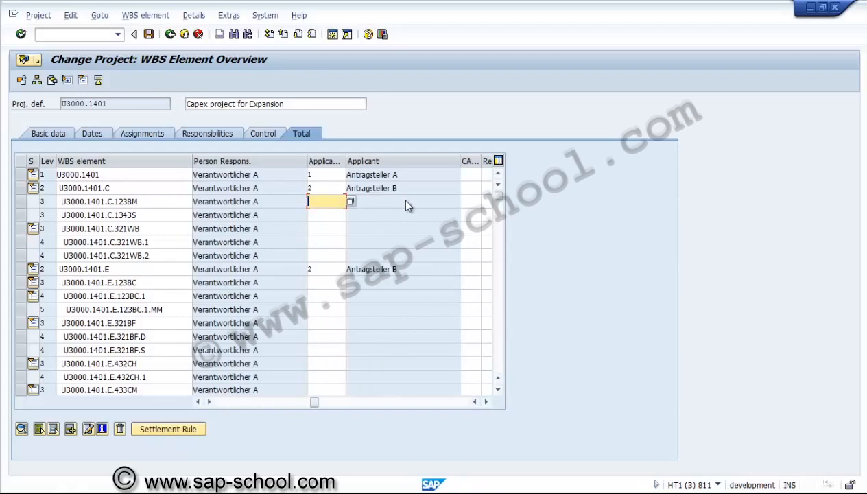
pyautogui.write('222222')
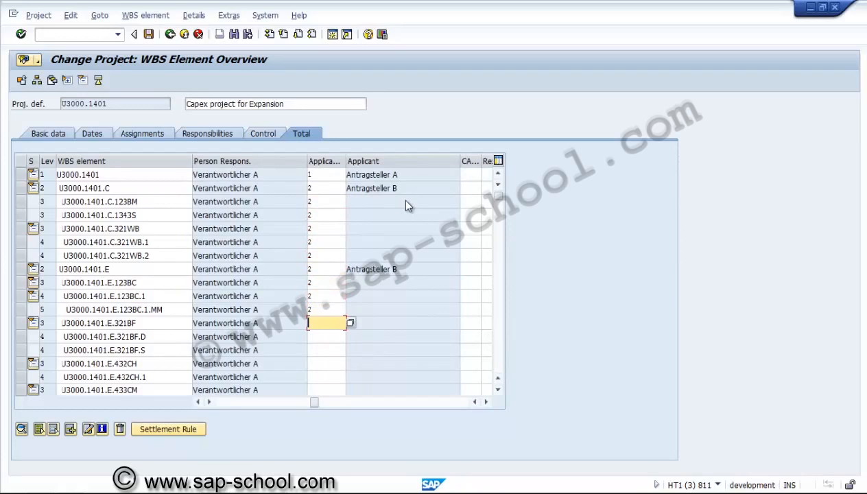
pyautogui.write('222222222')
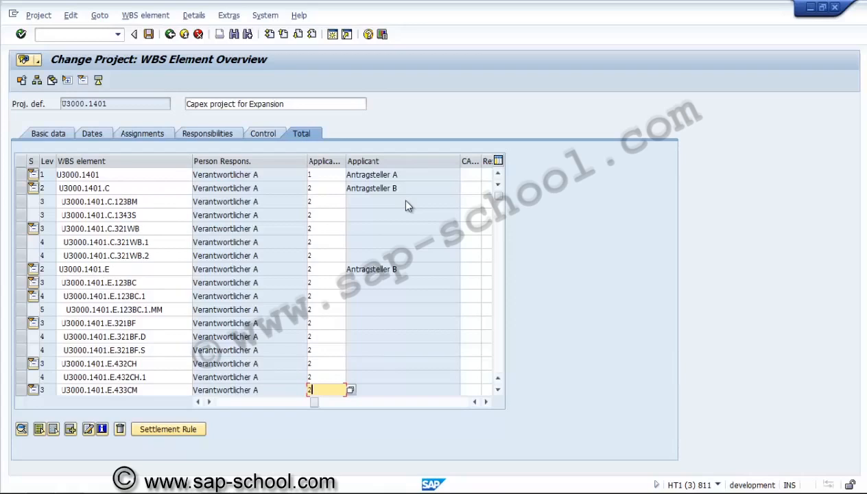
pyautogui.press('Down')
pyautogui.write('2')
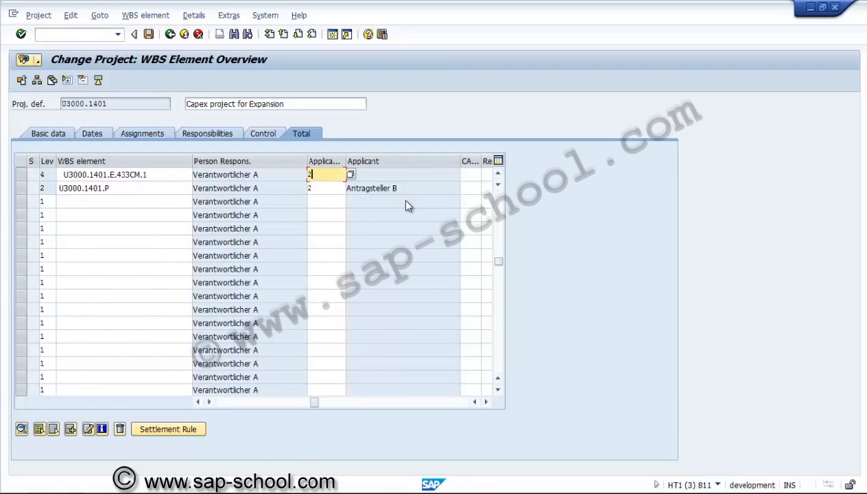
pyautogui.press('Return')
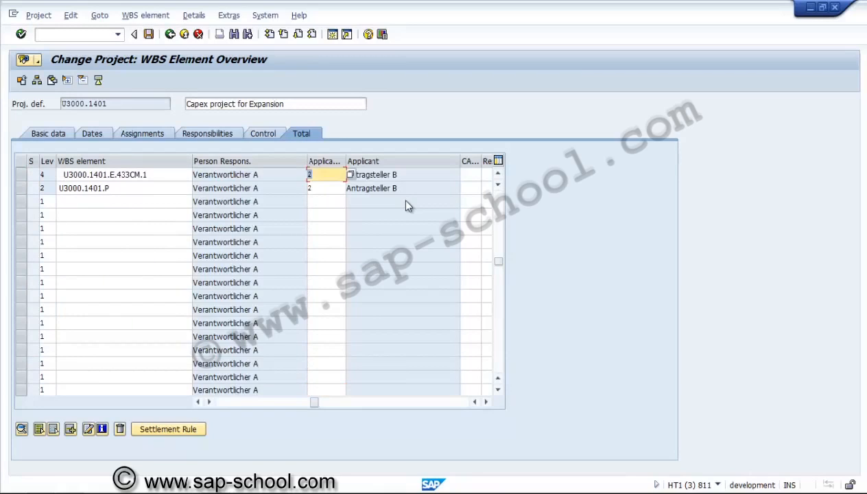
# Save the project changes, and open the WBS element overview of U3000.1401 in display mode.
pyautogui.hotkey('ctrl', 's')
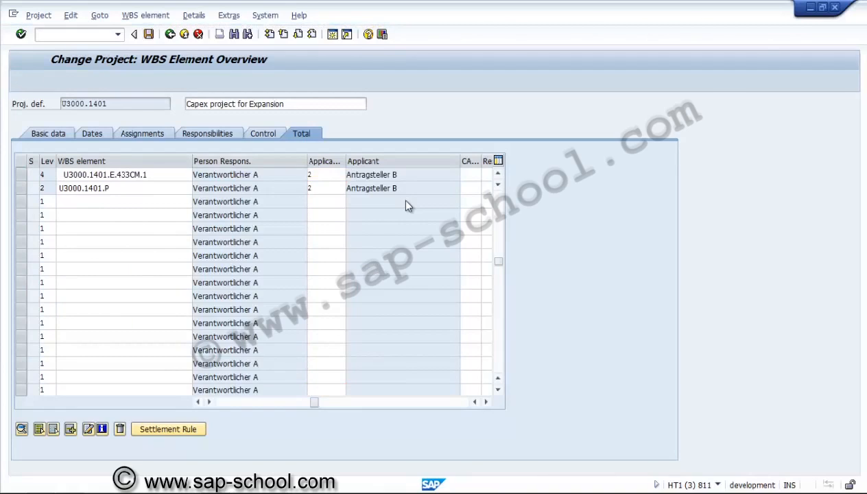
pyautogui.press('alt')
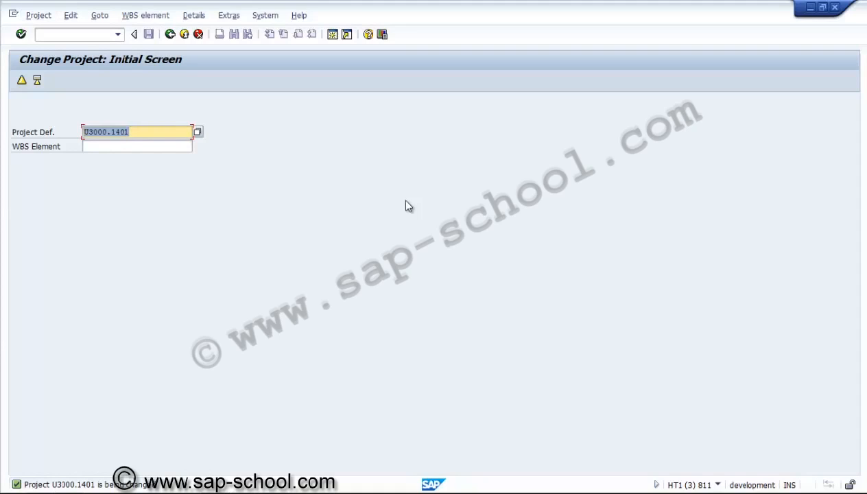
pyautogui.hotkey('shift', 'Tab')
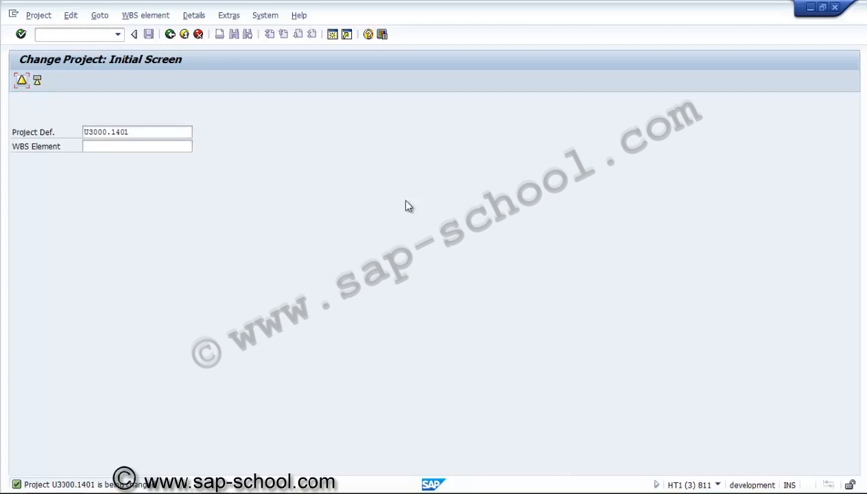
pyautogui.hotkey('alt', 'p')
pyautogui.press('Down')
pyautogui.press('Down')
pyautogui.press('Return')
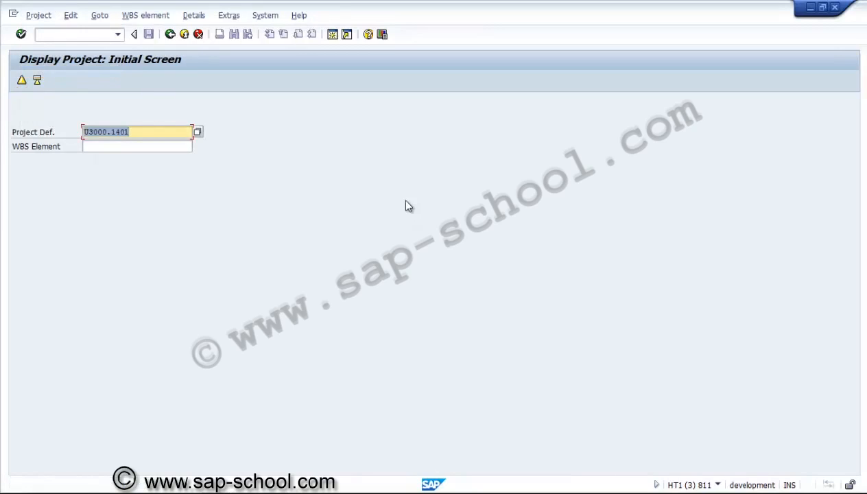
pyautogui.press('Return')
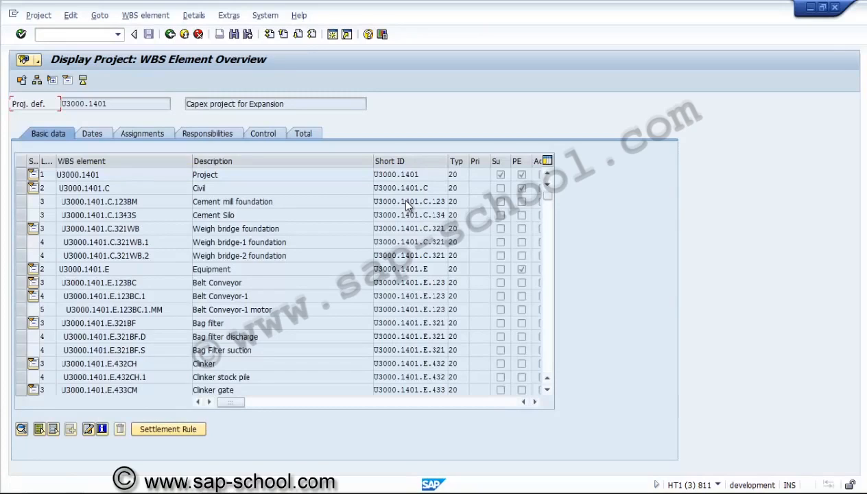
# Collapse the entire WBS and expand only the Project element to examine its level 2 elements.
pyautogui.click(39, 429)
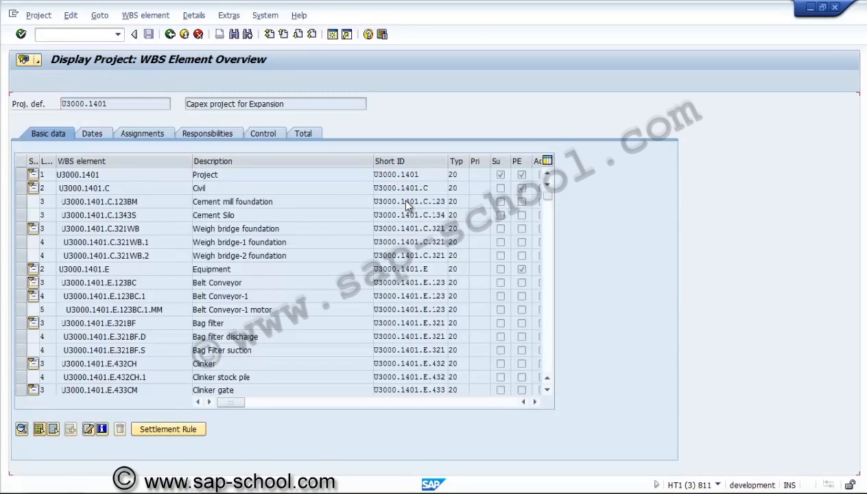
pyautogui.click(68, 80)
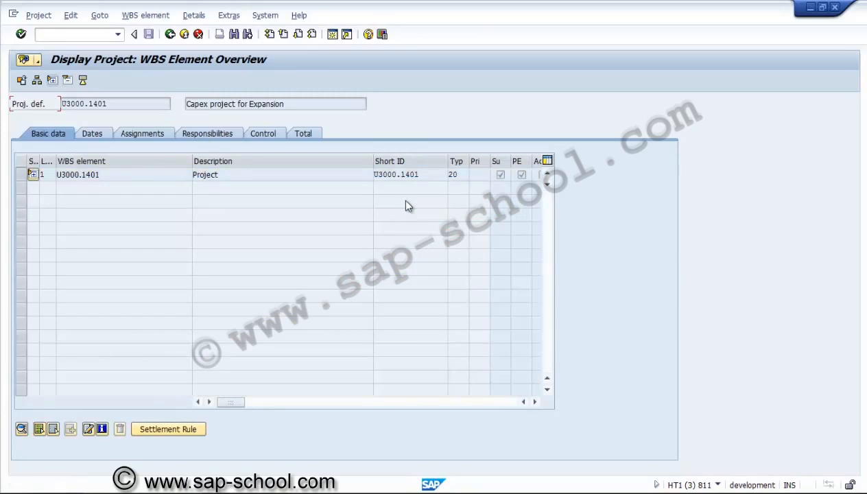
pyautogui.click(33, 174)
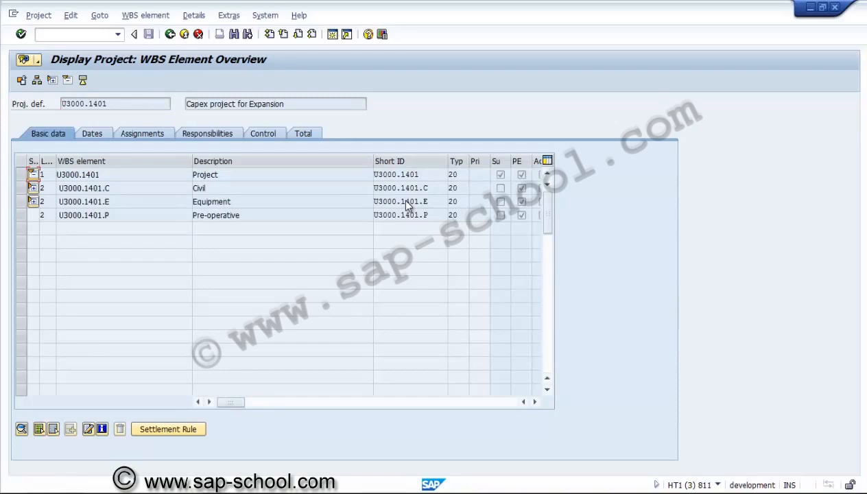
pyautogui.click(100, 174)
pyautogui.click(110, 188)
pyautogui.click(109, 201)
pyautogui.click(109, 215)
# Expand Civil, Weigh bridge foundation, Equipment, Belt Conveyor and Belt Conveyor-1 to review their lower levels, and return to the initial screen.
pyautogui.click(33, 188)
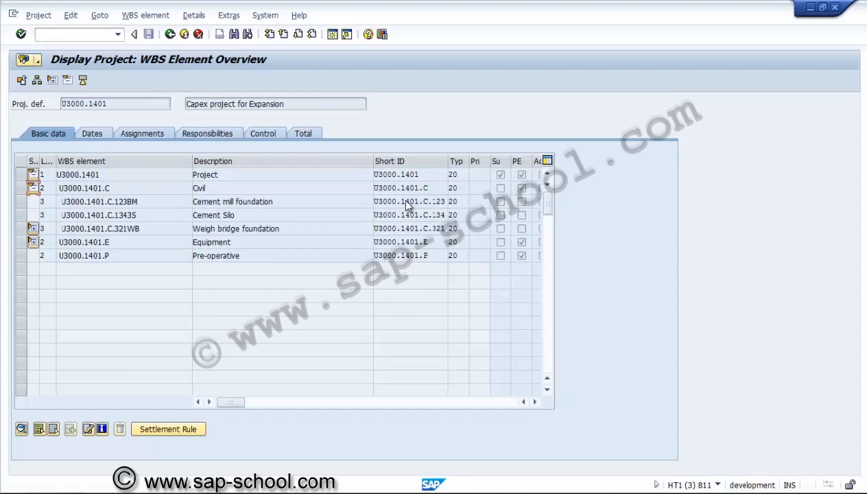
pyautogui.click(32, 229)
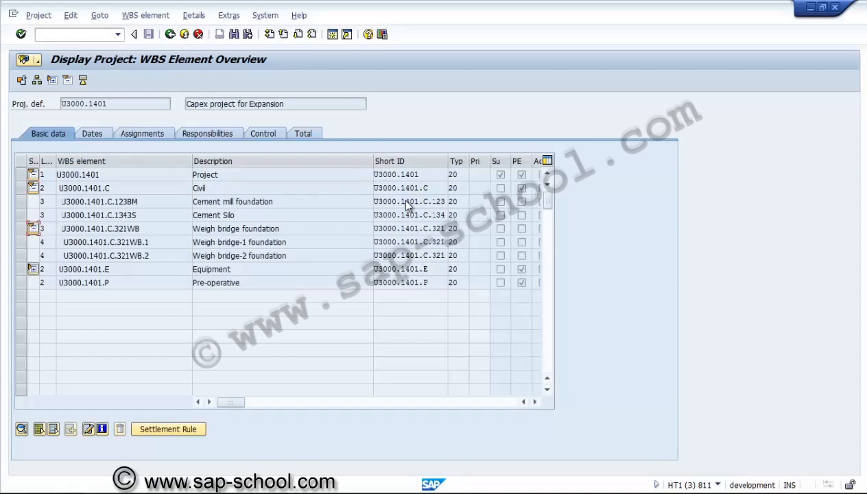
pyautogui.click(33, 269)
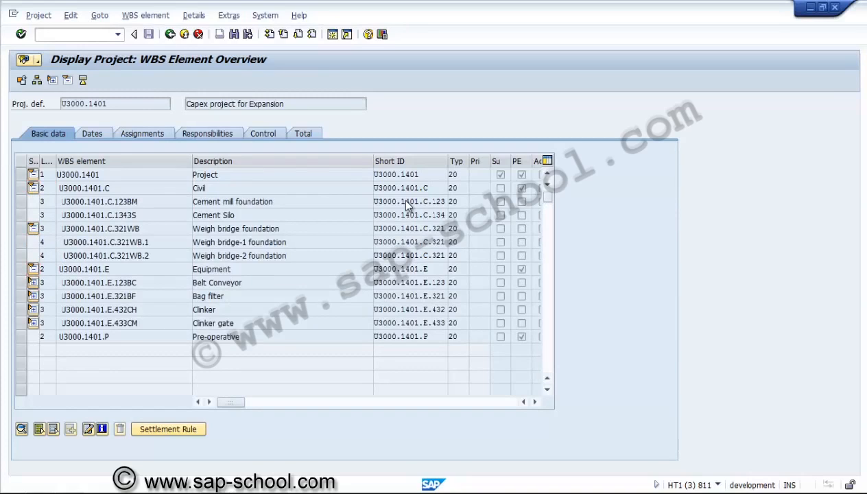
pyautogui.click(33, 282)
pyautogui.click(33, 296)
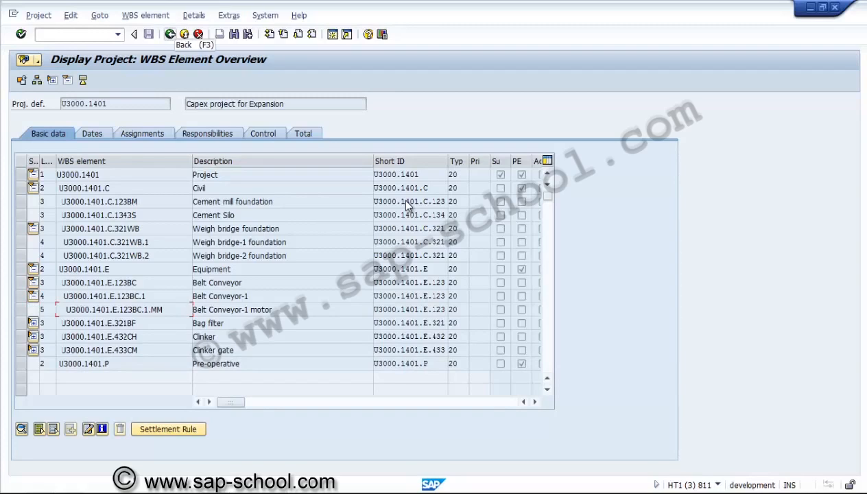
pyautogui.press('F3')
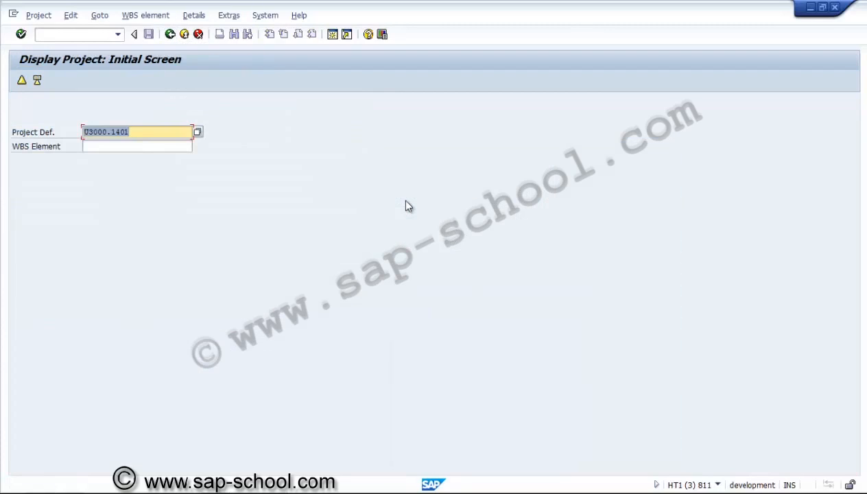
# Leave the project display for the SAP Easy Access screen and expand the Logistics, Project System and Project folders.
pyautogui.press('End')
pyautogui.press('F3')
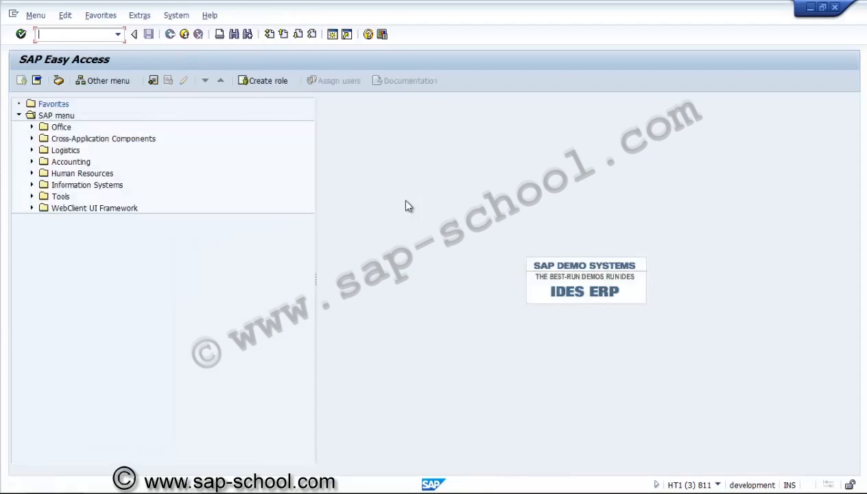
pyautogui.press('Tab')
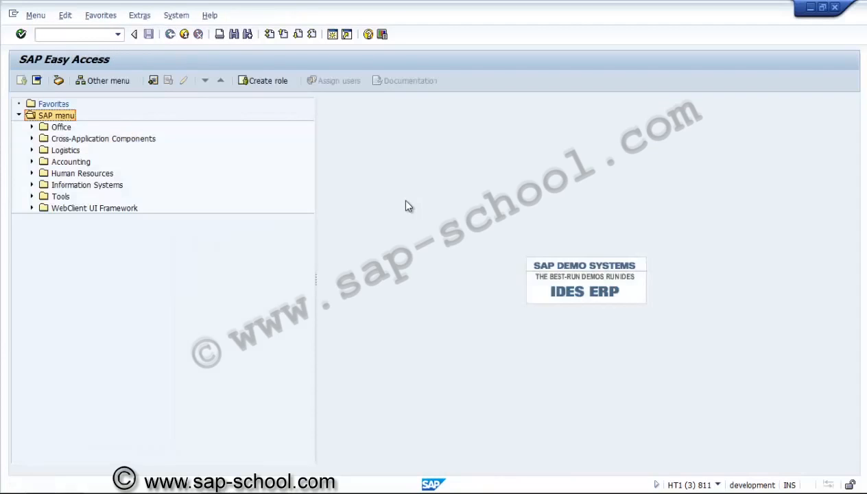
pyautogui.press('Down')
pyautogui.press('Down')
pyautogui.press('Down')
pyautogui.press('Right')
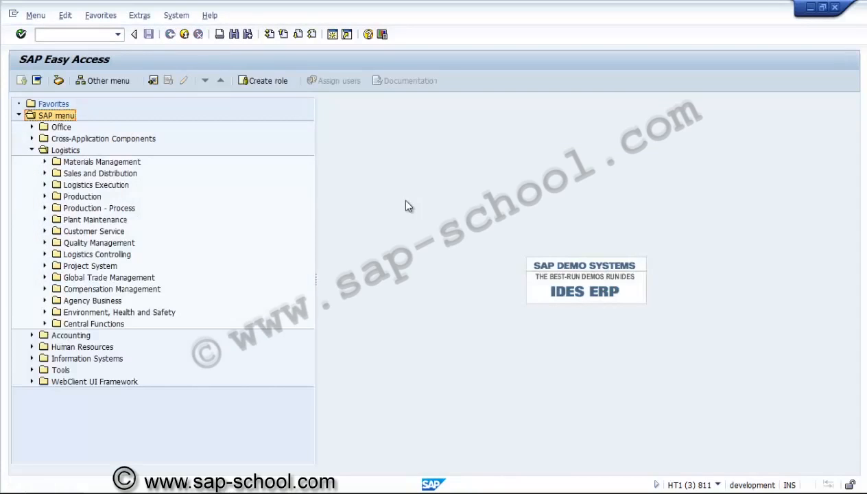
pyautogui.press('Right')
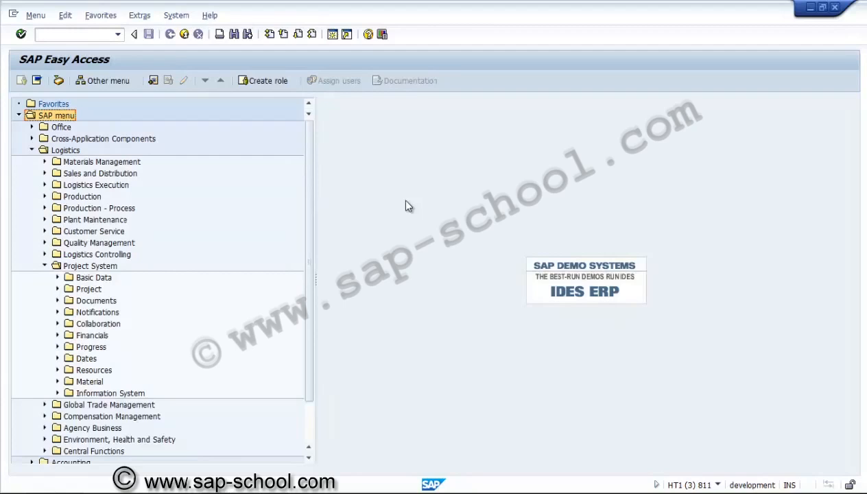
pyautogui.press('Down')
pyautogui.press('Down')
pyautogui.press('Right')
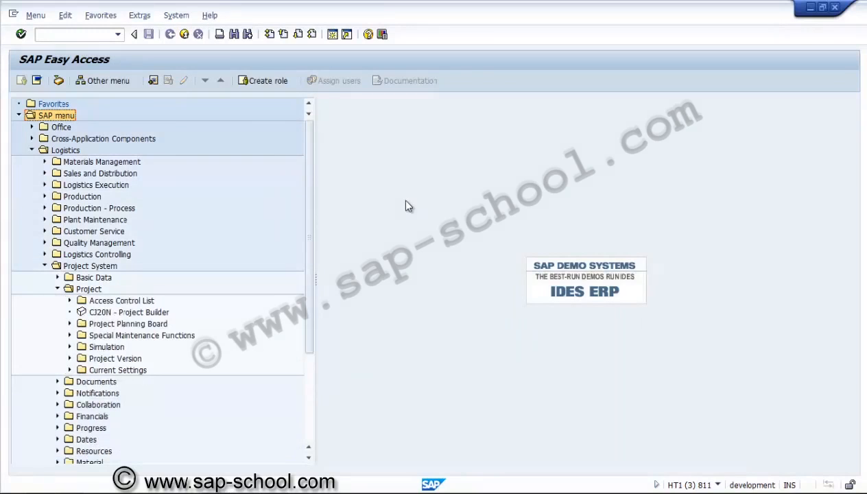
# Expand Special Maintenance Functions with its Work Breakdown Structure (WBS) folder, and expand the Project Planning Board folder.
pyautogui.click(44, 16)
pyautogui.press('Down')
pyautogui.press('Down')
pyautogui.press('Down')
pyautogui.press('Down')
pyautogui.press('Right')
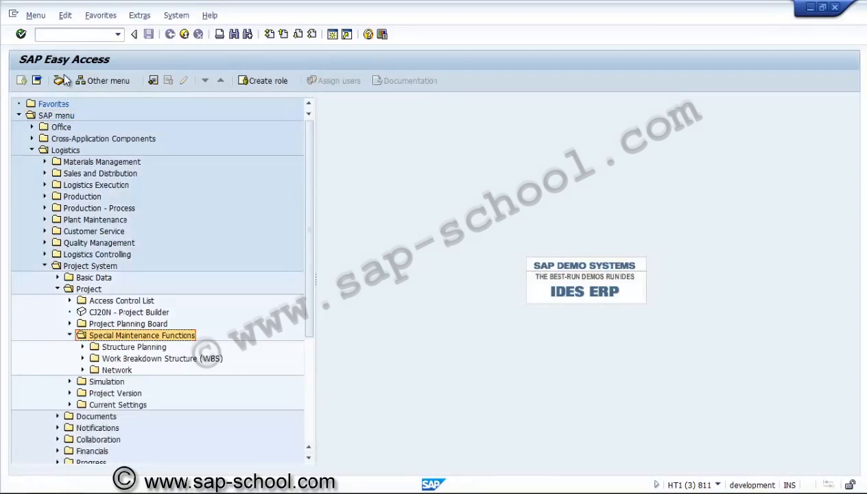
pyautogui.press('Down')
pyautogui.press('Down')
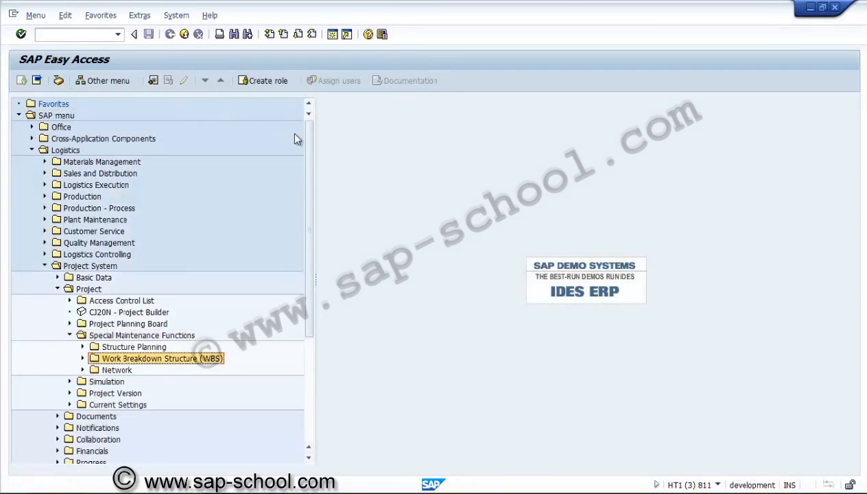
pyautogui.press('Right')
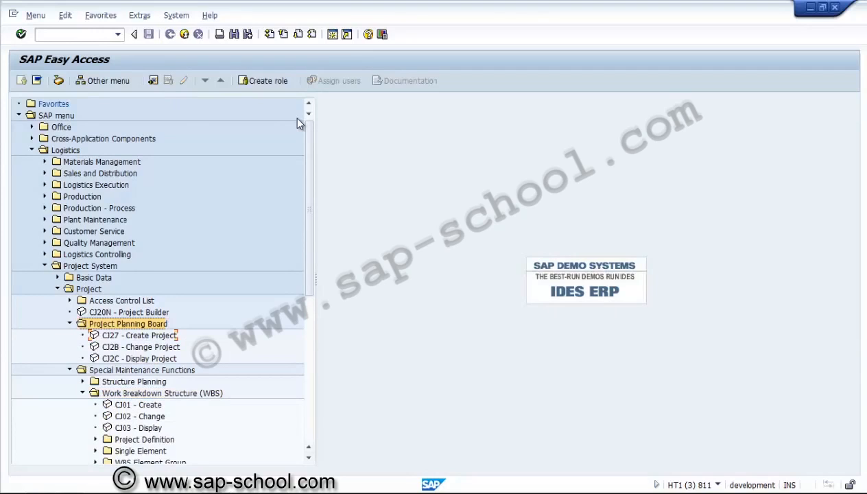
# Start CJ27 - Create Project and adopt the next open project number from U3000.1401 onwards, U3000.1402, as the project definition.
pyautogui.press('Down')
pyautogui.press('Return')
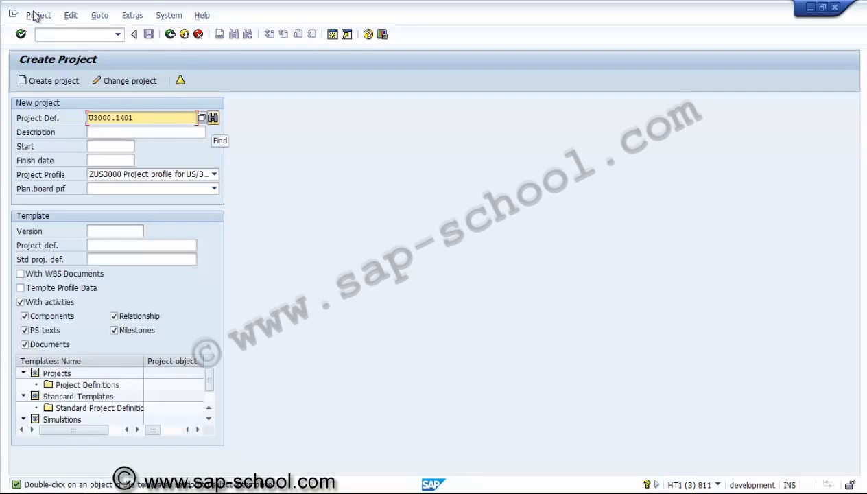
pyautogui.click(214, 118)
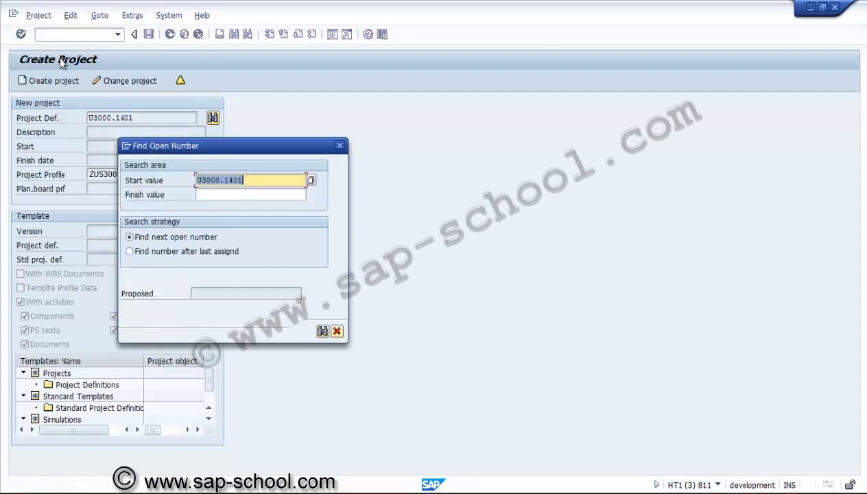
pyautogui.press('Return')
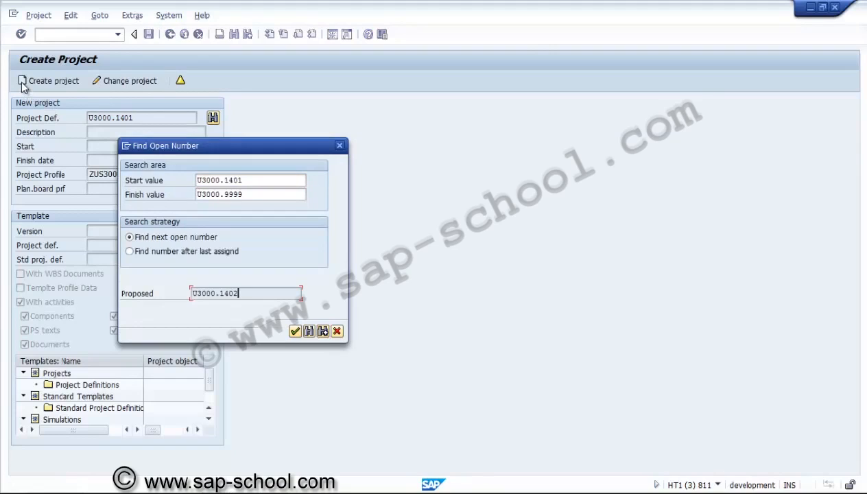
pyautogui.click(295, 331)
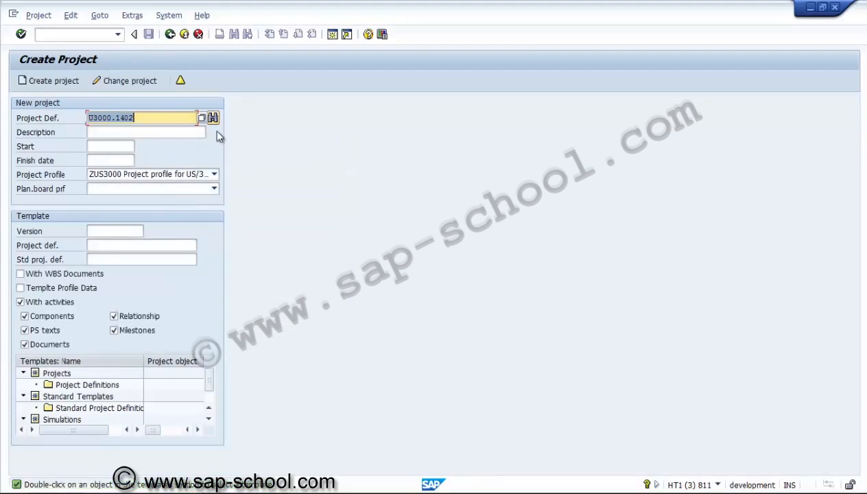
# Set the new project's start to 12.01.2014 and finish date to 31.10.2014, with project profile ZUS3000.
pyautogui.press('Tab')
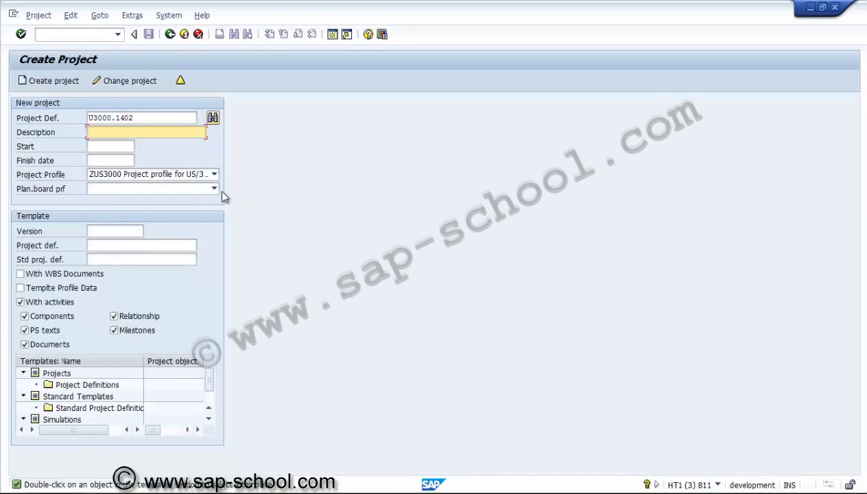
pyautogui.press('Tab')
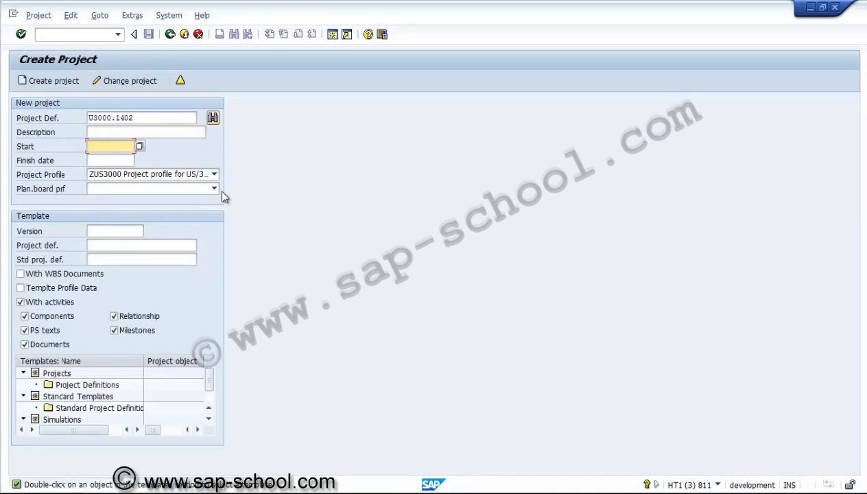
pyautogui.write('12.01.2014')
pyautogui.press('Tab')
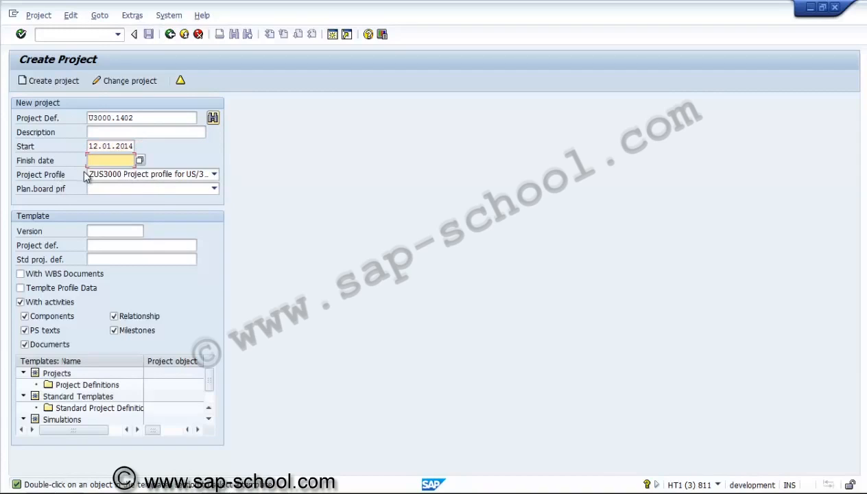
pyautogui.write('31.10.2014')
pyautogui.press('Tab')
pyautogui.press('F4')
pyautogui.press('Return')
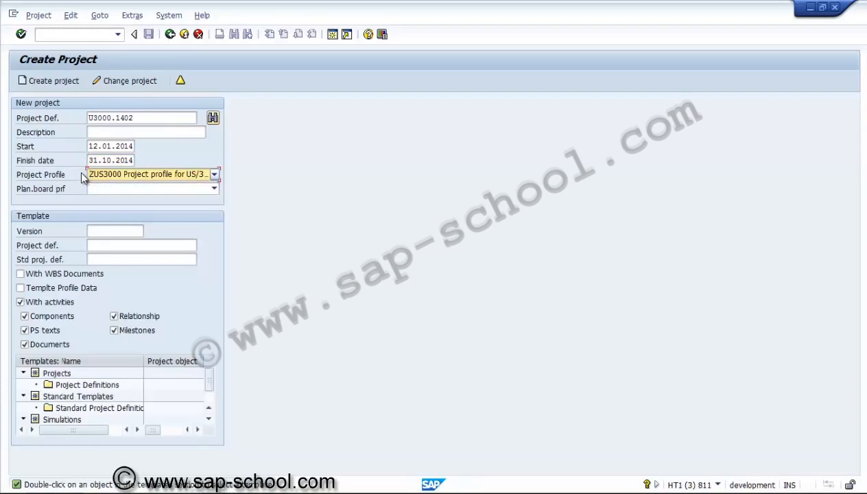
# Review the available planning board profiles without choosing one, and go to the template's project definition field.
pyautogui.press('Tab')
pyautogui.press('F4')
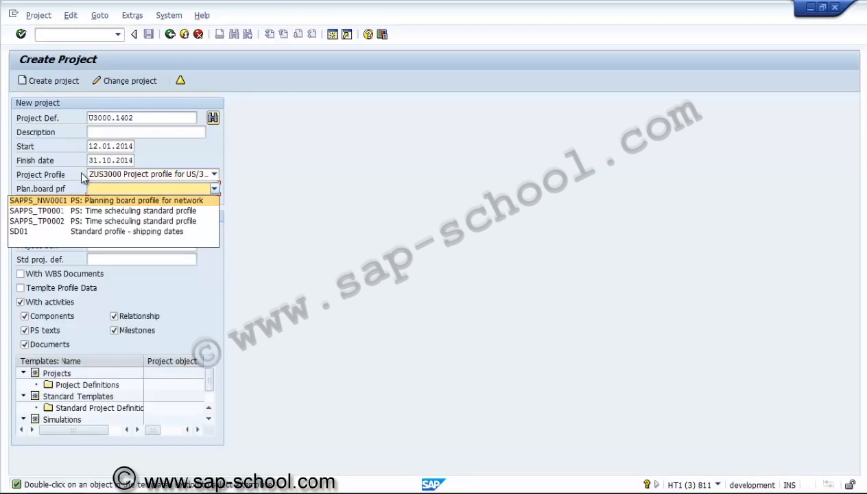
pyautogui.press('Down')
pyautogui.press('Down')
pyautogui.press('Down')
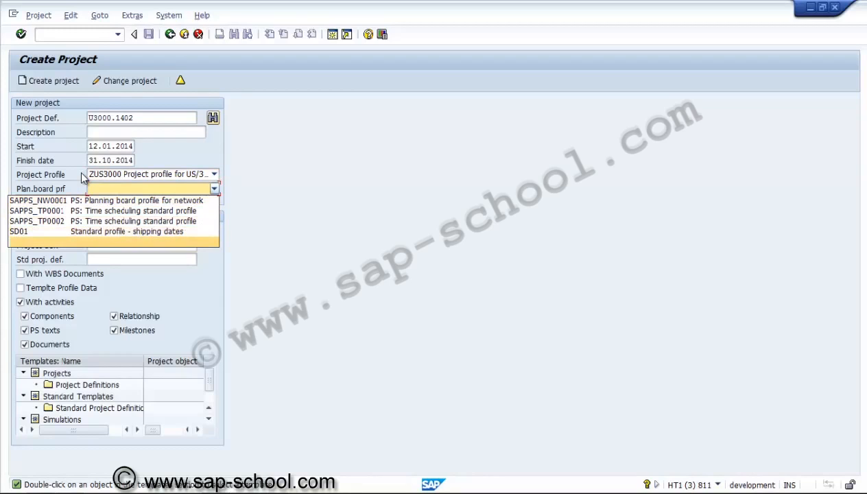
pyautogui.press('Escape')
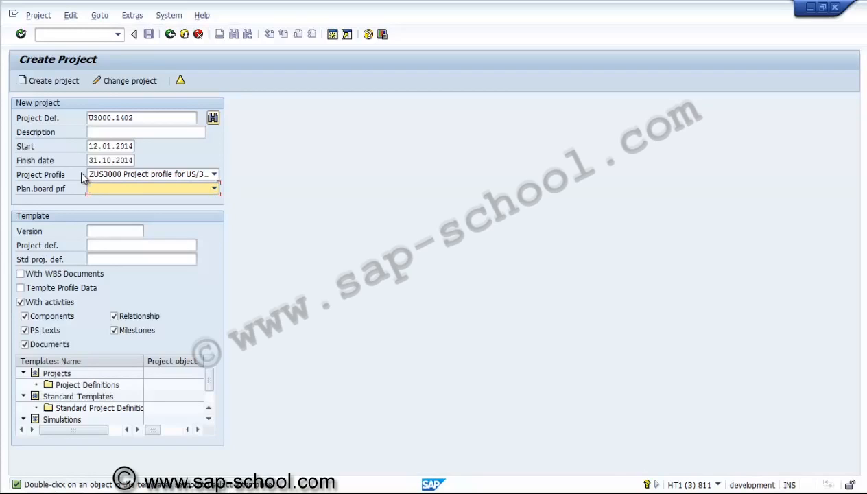
pyautogui.press('Tab')
pyautogui.press('Tab')
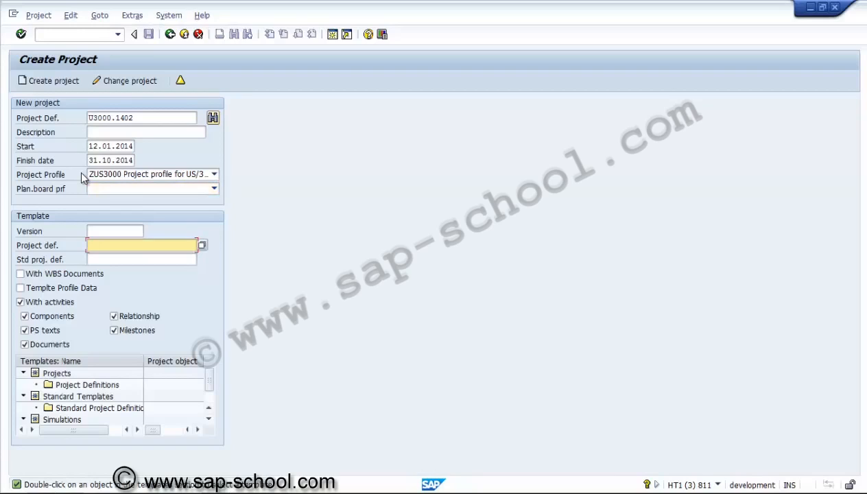
# Enter U3000.1401 as the template project definition for the new project.
pyautogui.hotkey('ctrl', 'v')
pyautogui.press('Left')
pyautogui.press('Left')
pyautogui.press('Left')
pyautogui.press('Left')
pyautogui.press('Left')
pyautogui.press('Left')
pyautogui.press('Left')
pyautogui.press('Left')
pyautogui.press('Left')
pyautogui.press('Left')
pyautogui.press('BackSpace')
pyautogui.press('BackSpace')
pyautogui.press('Right')
pyautogui.press('Right')
pyautogui.press('Right')
pyautogui.press('Right')
pyautogui.press('Right')
pyautogui.press('Right')
pyautogui.press('Right')
pyautogui.press('Right')
pyautogui.press('Right')
pyautogui.press('Right')
# Exclude activities, components, relationships, PS texts, milestones and documents from the template copy.
pyautogui.press('Tab')
pyautogui.press('Tab')
pyautogui.press('Tab')
pyautogui.press('Tab')
pyautogui.press('space')
pyautogui.press('Tab')
pyautogui.press('space')
pyautogui.press('Tab')
pyautogui.press('space')
pyautogui.press('Tab')
pyautogui.press('Tab')
pyautogui.press('space')
pyautogui.press('Tab')
pyautogui.press('space')
pyautogui.hotkey('shift', 'Tab')
pyautogui.press('space')
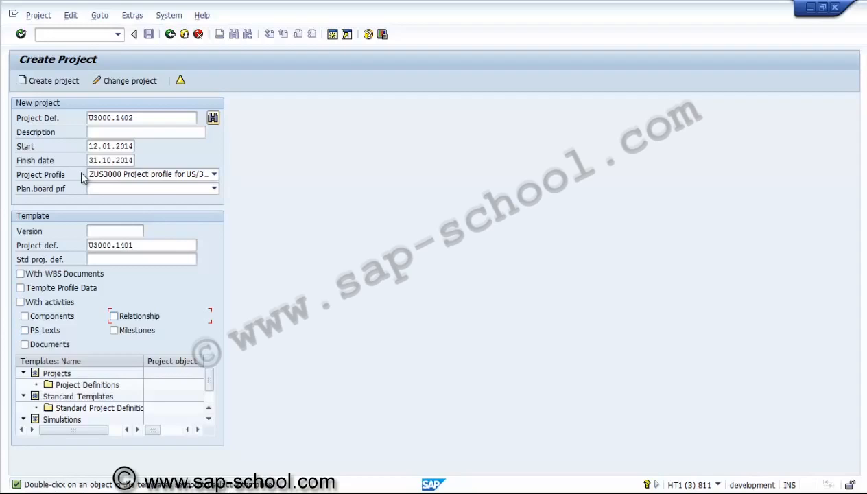
pyautogui.hotkey('shift', 'Tab')
pyautogui.hotkey('shift', 'Tab')
pyautogui.hotkey('shift', 'Tab')
pyautogui.hotkey('shift', 'Tab')
pyautogui.hotkey('shift', 'Tab')
pyautogui.hotkey('shift', 'Tab')
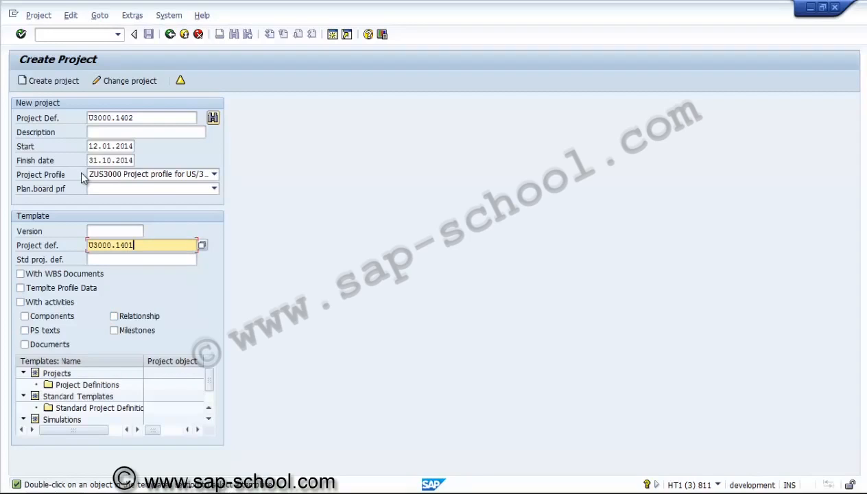
# Create project U3000.1402 from the template, accepting the start and finish dates as entered.
pyautogui.press('Return')
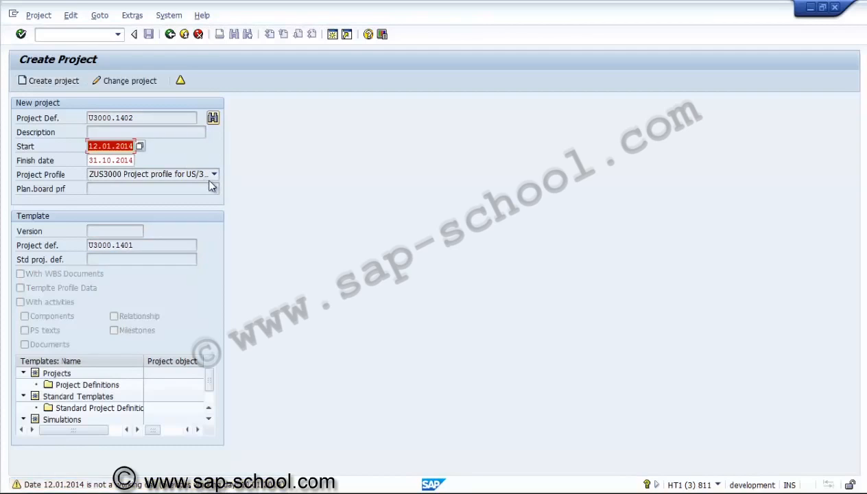
pyautogui.press('Return')
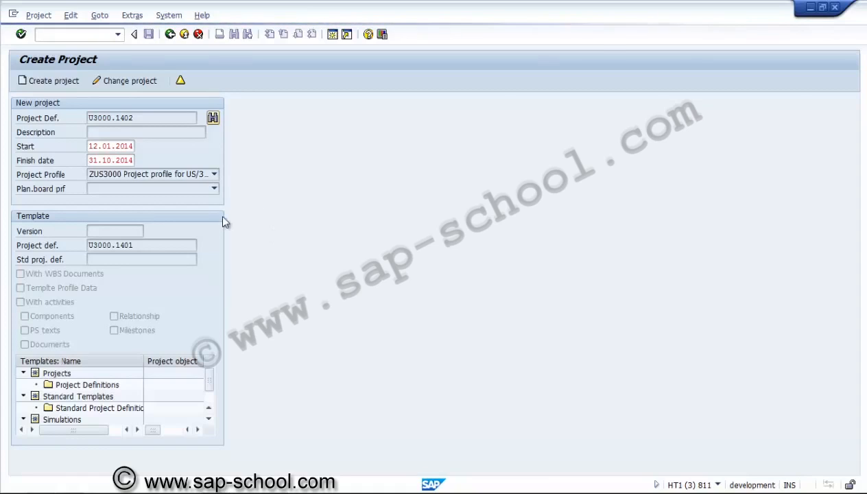
pyautogui.click(115, 192)
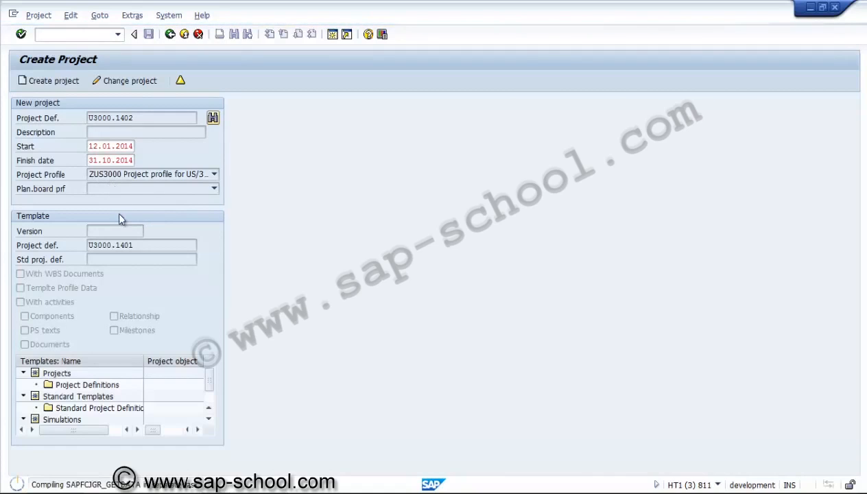
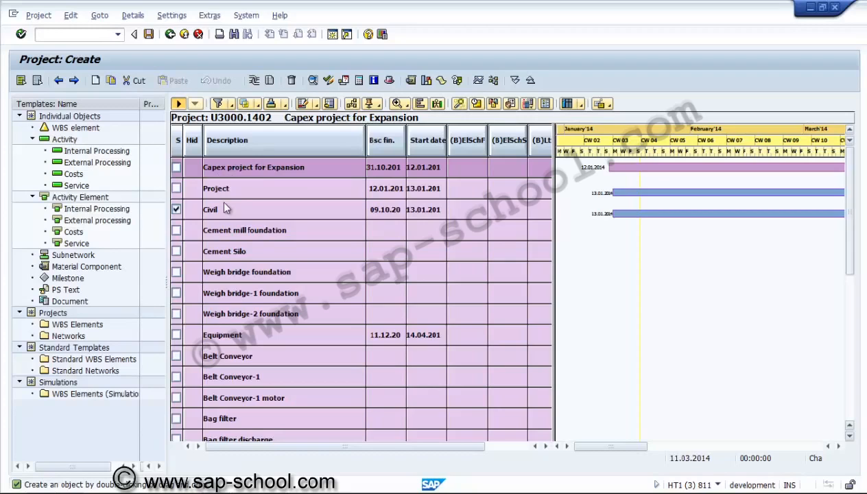
# Look through the WBS elements copied into the planning board, including Project, Civil and Cement mill foundation.
pyautogui.scroll(-4, 251, 198)
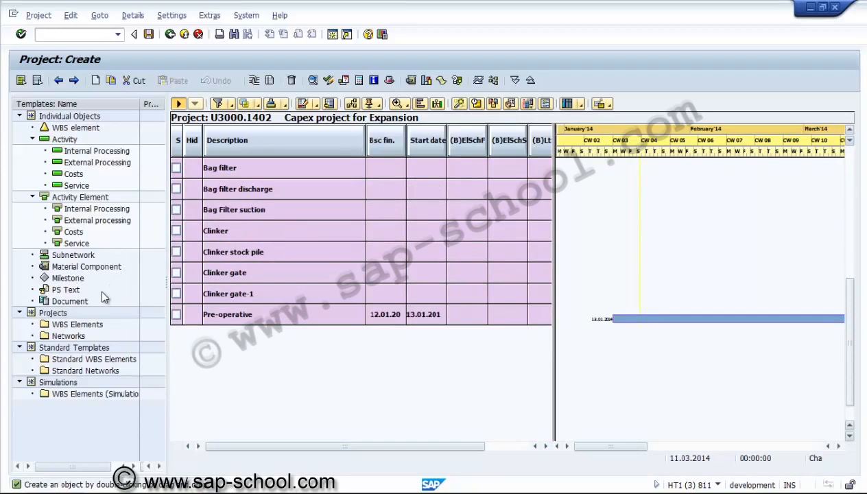
pyautogui.scroll(4, 102, 290)
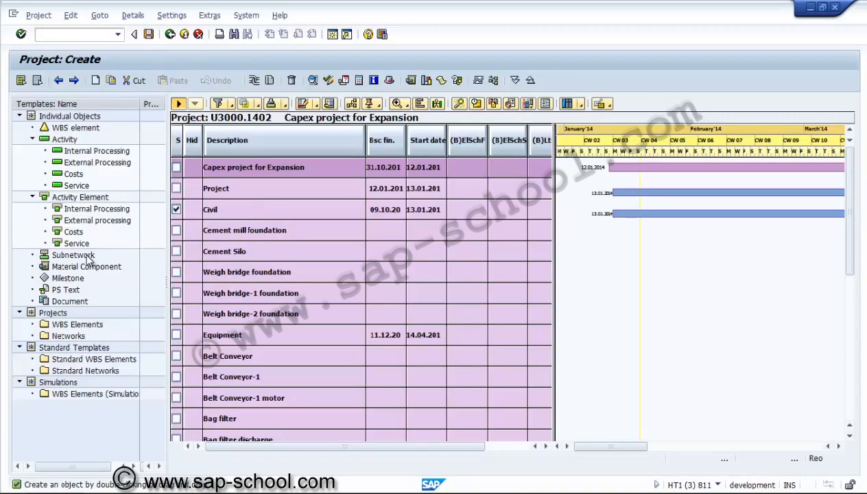
pyautogui.click(228, 219)
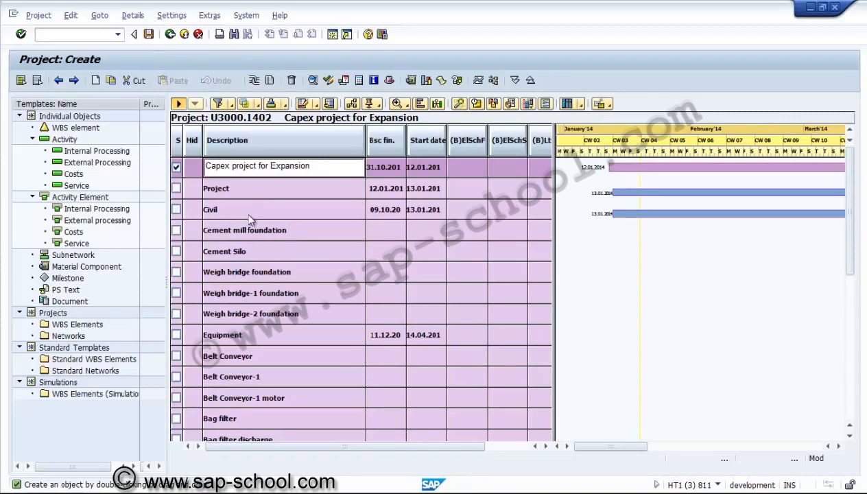
pyautogui.click(247, 195)
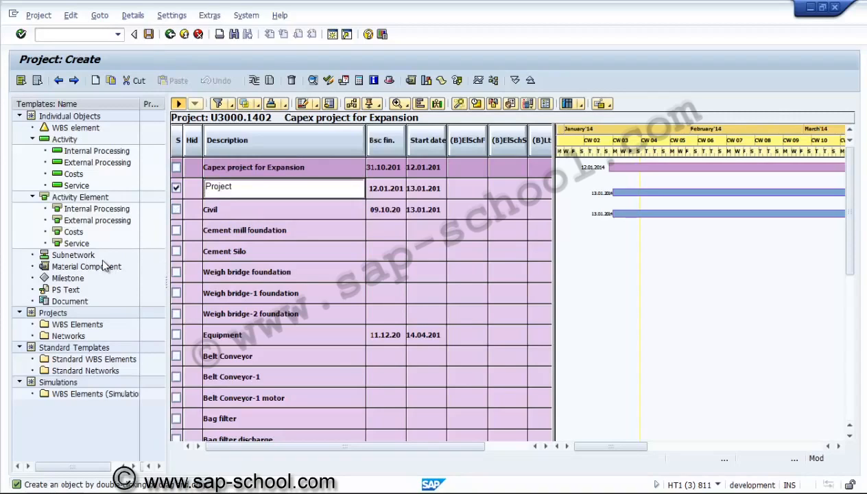
pyautogui.press('Down')
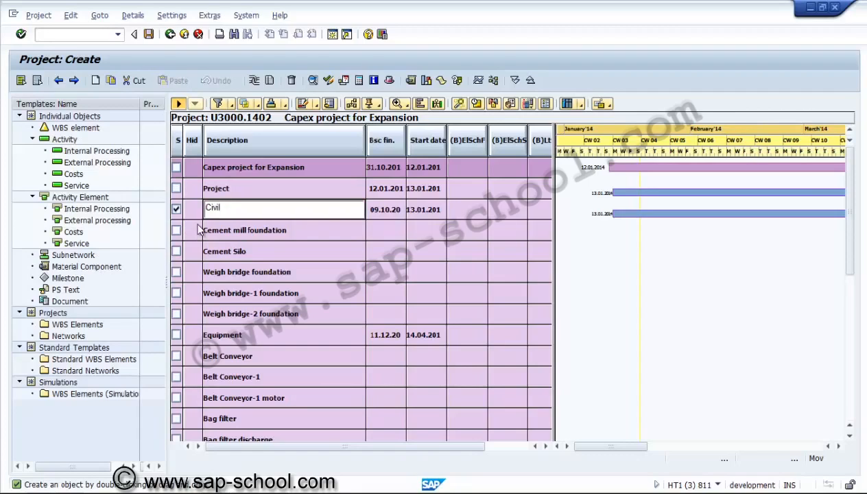
pyautogui.click(199, 231)
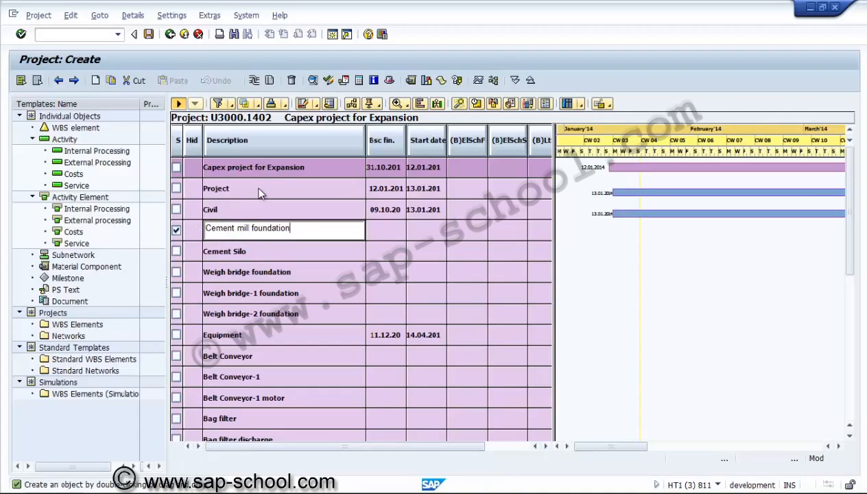
# Save the new project and return from the planning board to the SAP Easy Access menu.
pyautogui.hotkey('ctrl', 's')
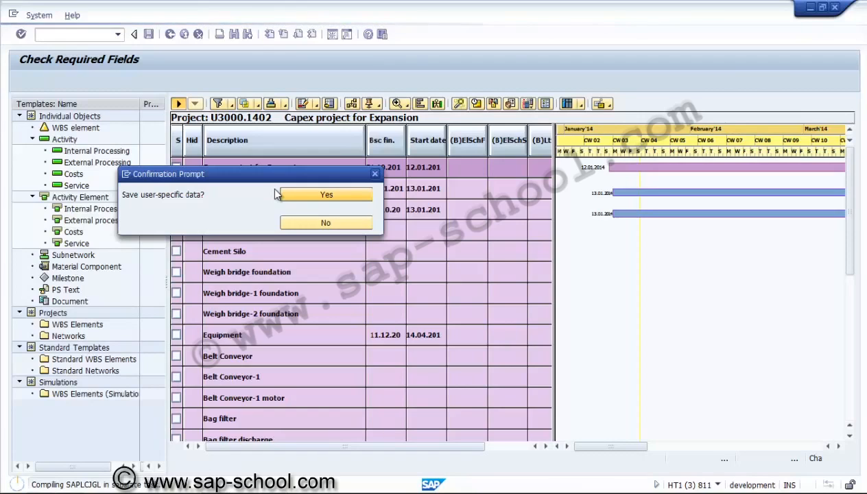
pyautogui.press('F9')
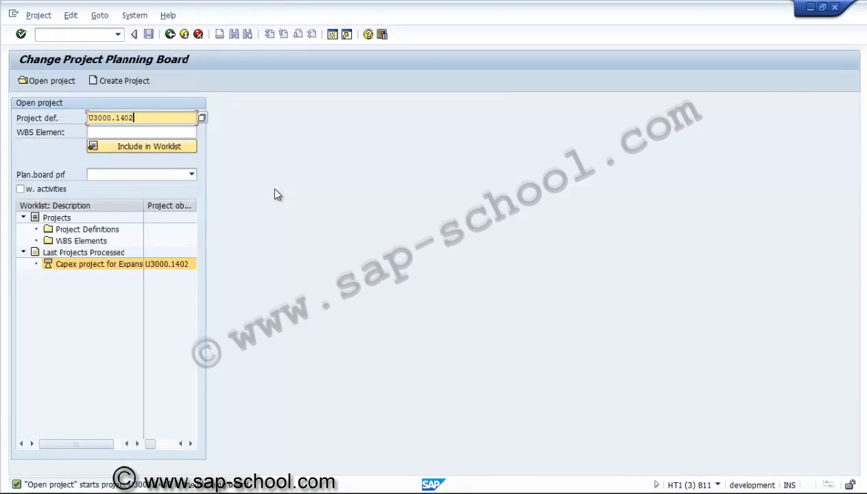
pyautogui.press('F3')
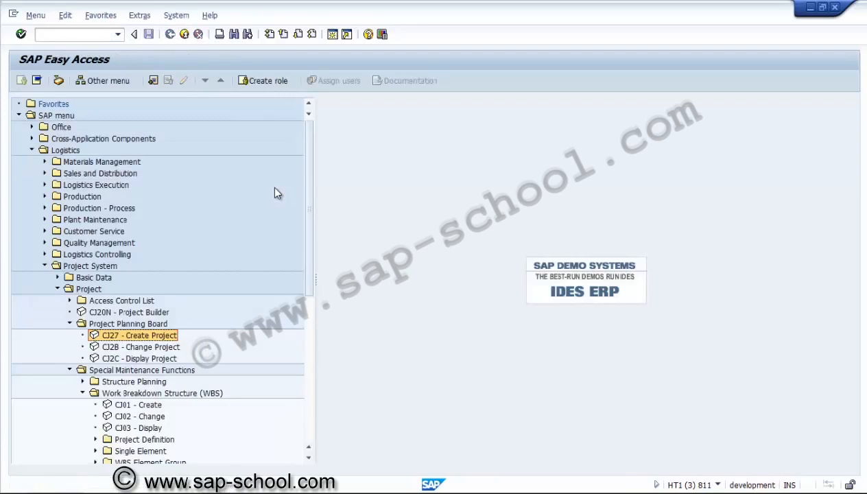
# Open project U3000.1402 in the WBS change transaction CJ02.
pyautogui.press('Down')
pyautogui.press('Down')
pyautogui.press('Down')
pyautogui.press('Down')
pyautogui.press('Down')
pyautogui.press('Down')
pyautogui.press('Down')
pyautogui.press('Return')
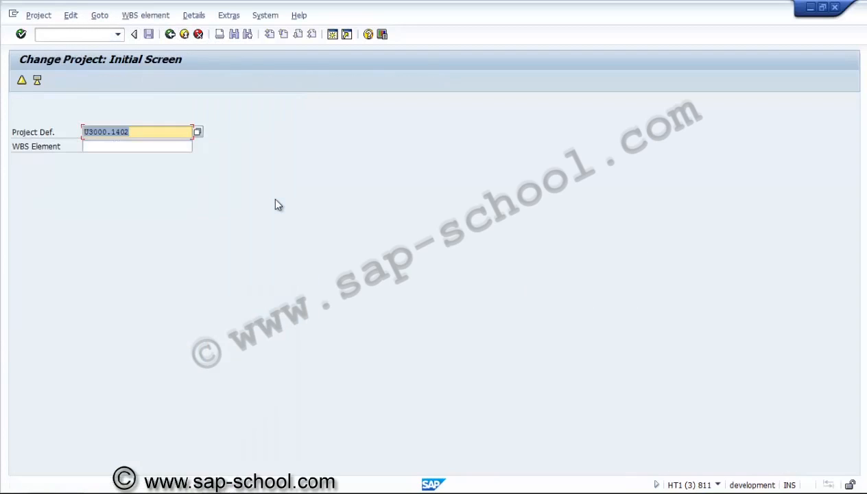
pyautogui.press('Right')
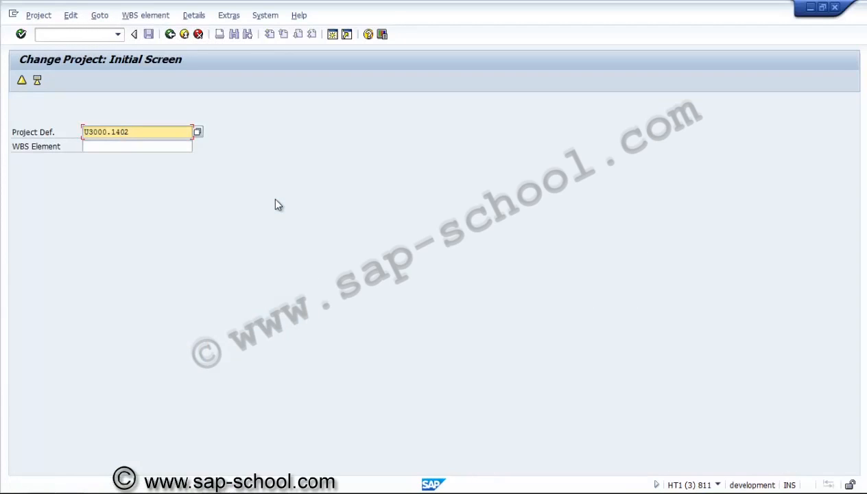
pyautogui.press('Return')
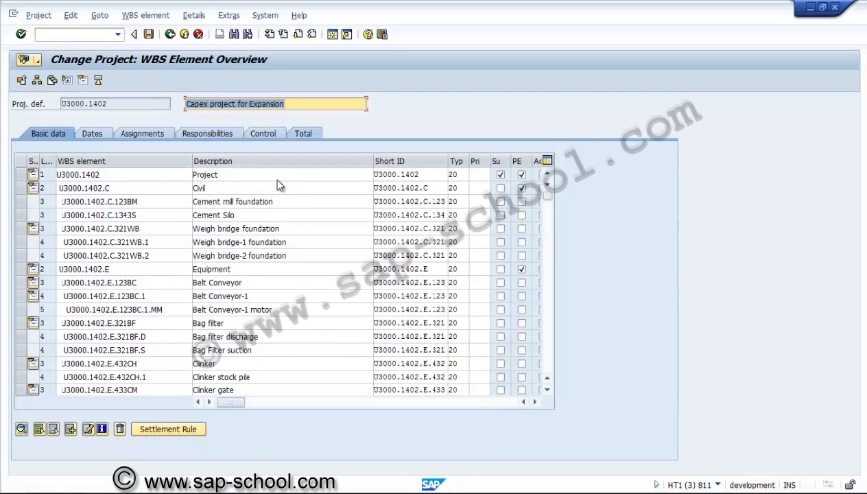
# Review the copied WBS elements in the element overview, and return to the SAP Easy Access menu.
pyautogui.click(276, 179)
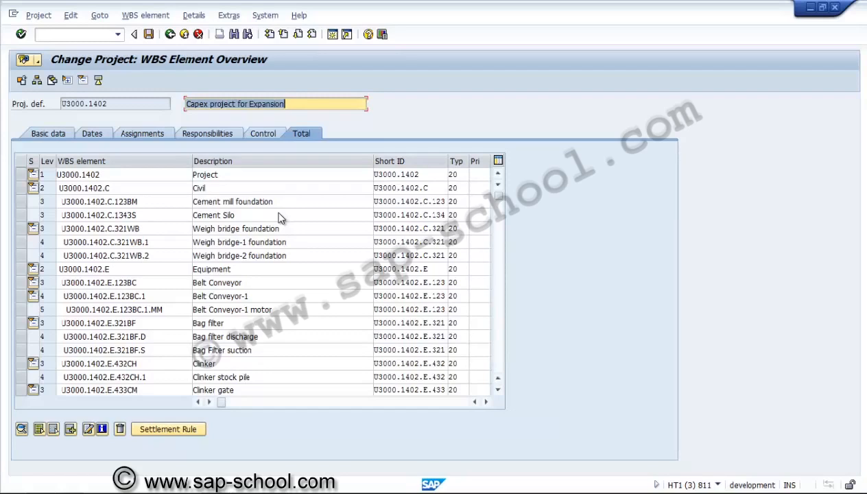
pyautogui.scroll(-1, 279, 218)
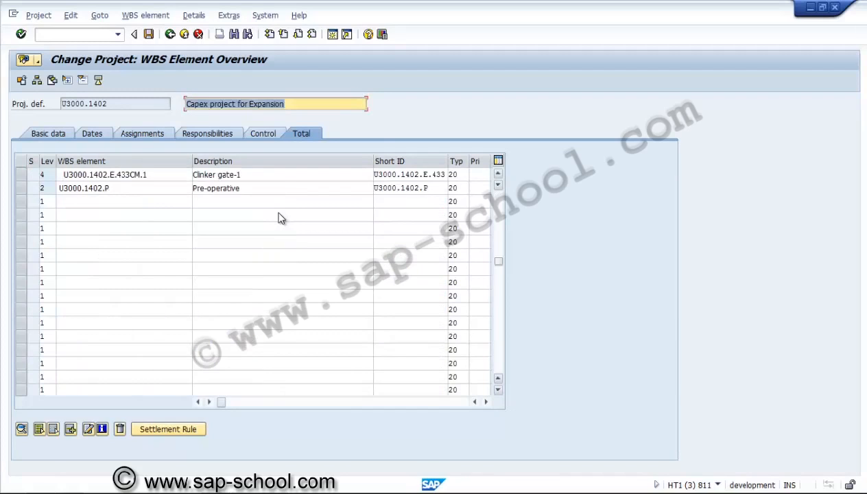
pyautogui.scroll(1, 279, 218)
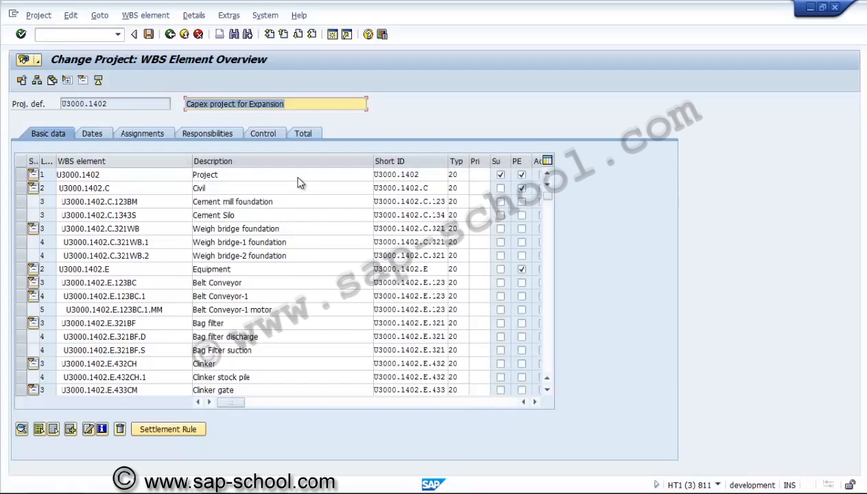
pyautogui.press('F3')
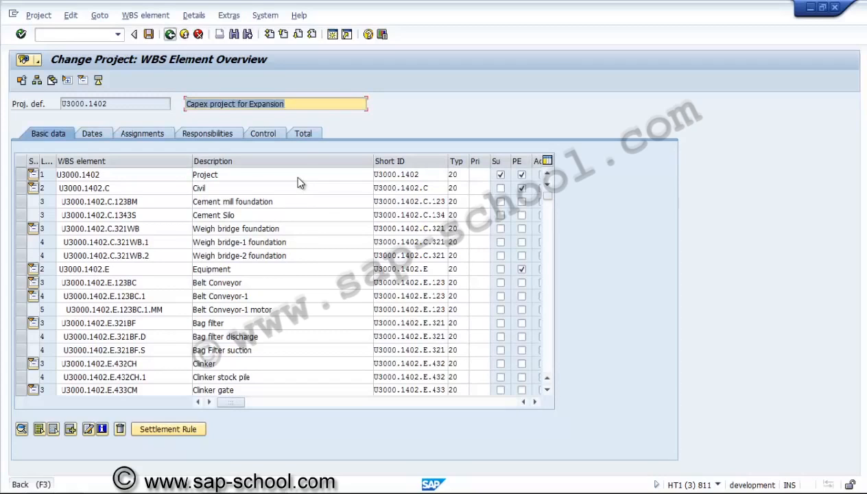
pyautogui.press('F3')
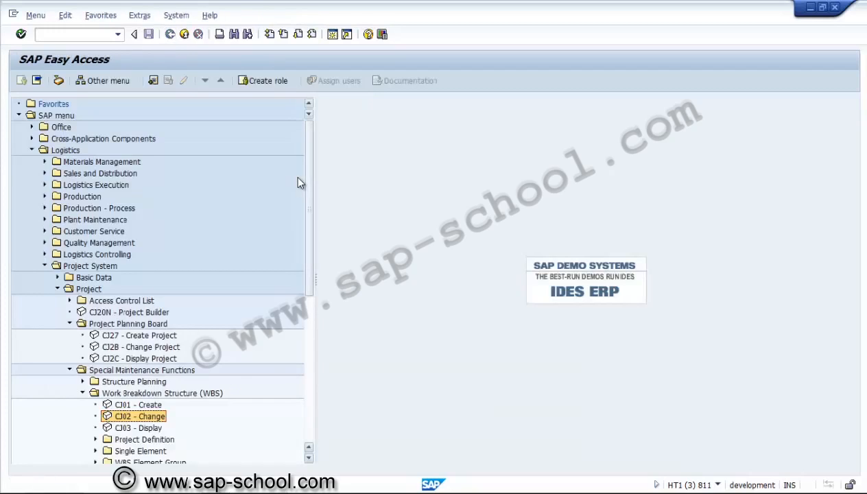
# Start the CJ06 transaction for creating a project definition.
pyautogui.scroll(-2, 313, 172)
pyautogui.scroll(-3, 313, 171)
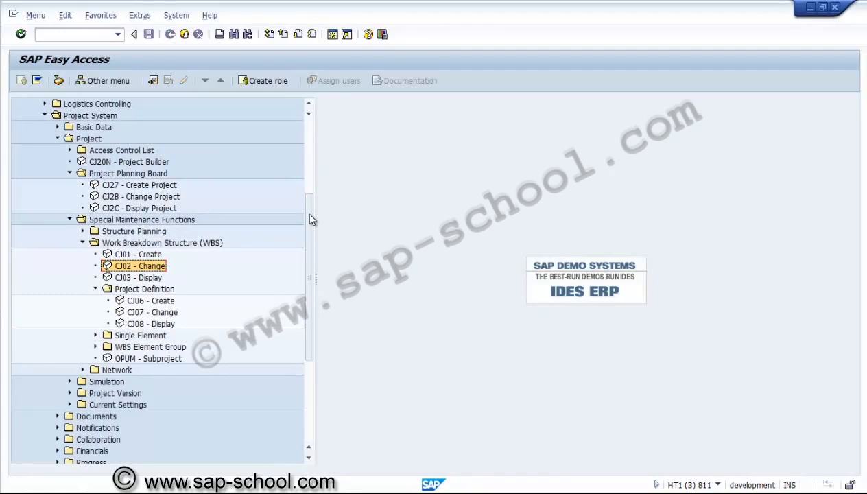
pyautogui.press('Down')
pyautogui.press('Down')
pyautogui.press('Down')
pyautogui.press('Return')
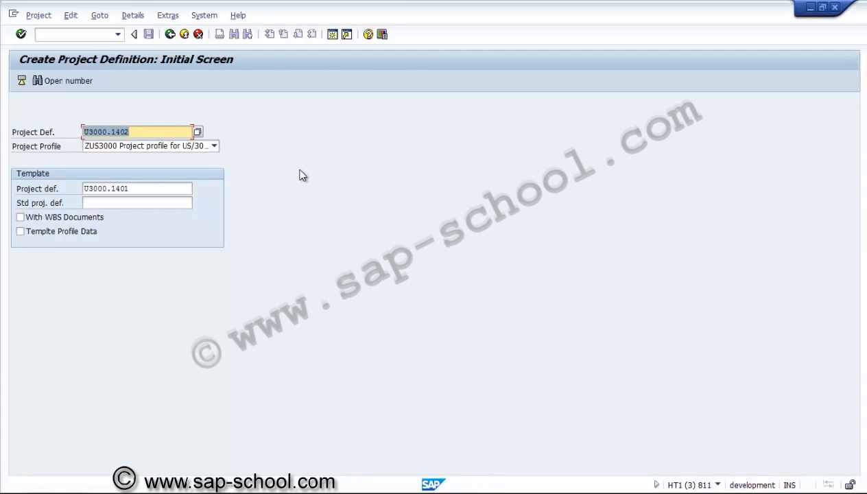
pyautogui.press('F3')
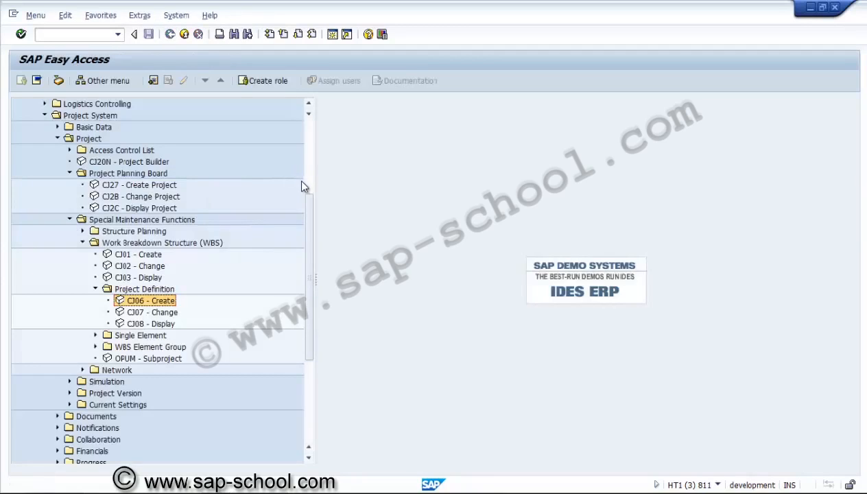
pyautogui.press('Return')
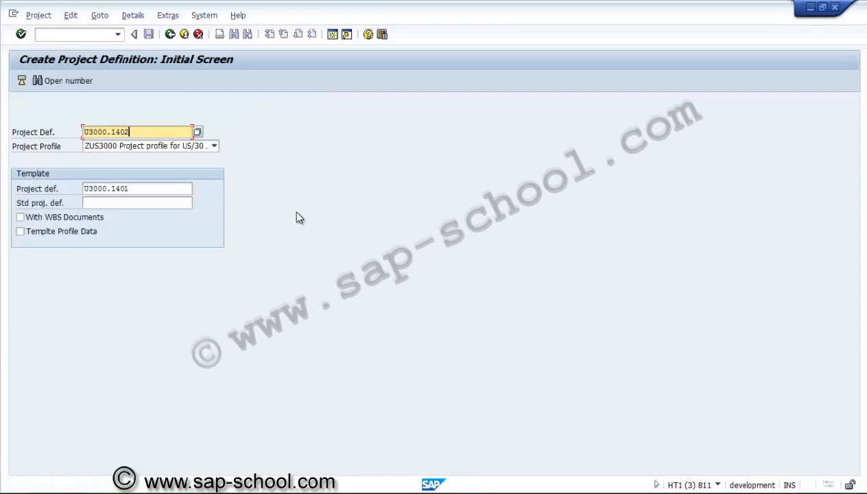
# Adopt the next open number U3000.1403, then create and save the project definition from template U3000.1401.
pyautogui.click(65, 81)
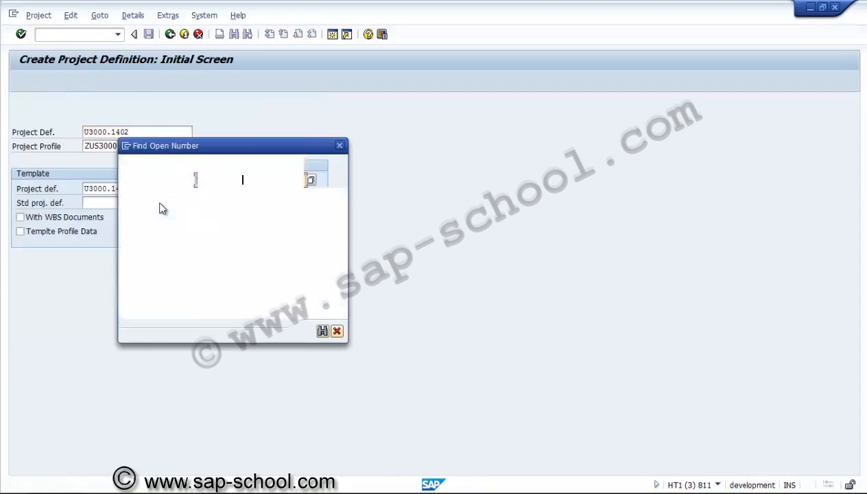
pyautogui.press('Return')
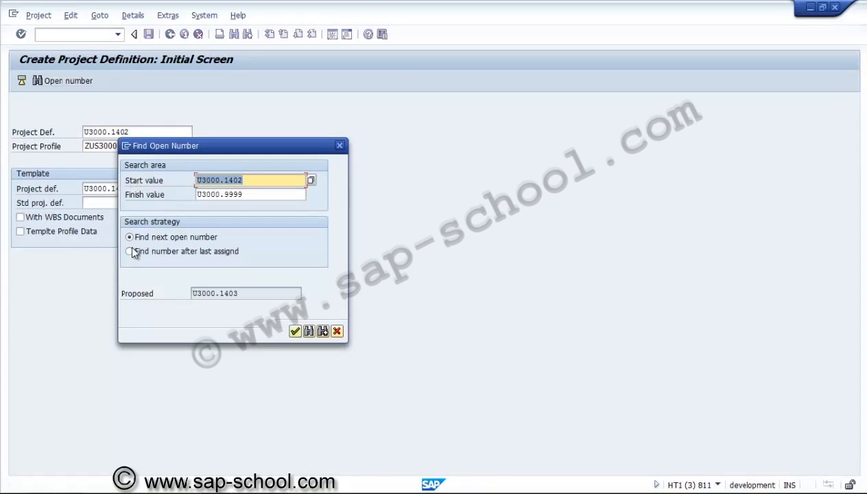
pyautogui.press('Return')
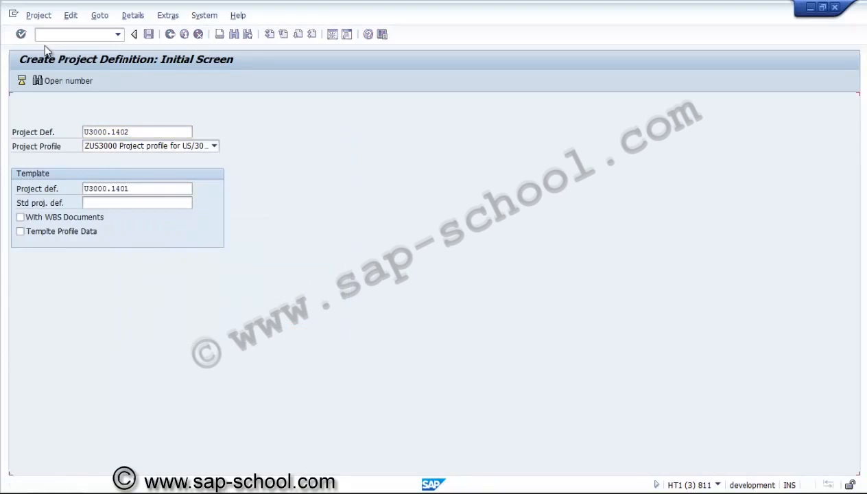
pyautogui.click(20, 33)
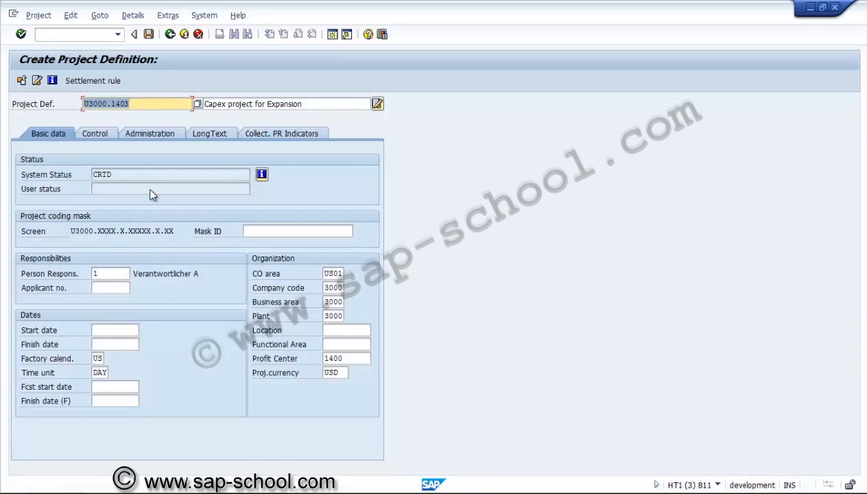
pyautogui.press('Return')
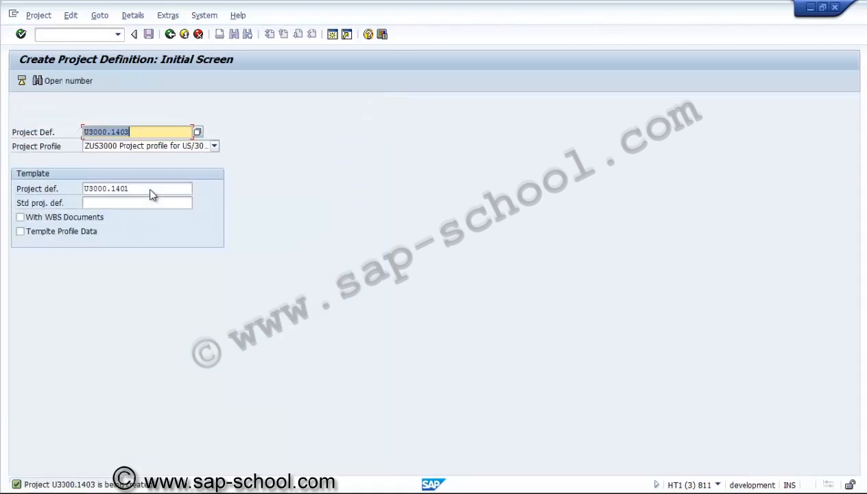
# Switch to changing project definitions and open U3000.1403.
pyautogui.click(39, 15)
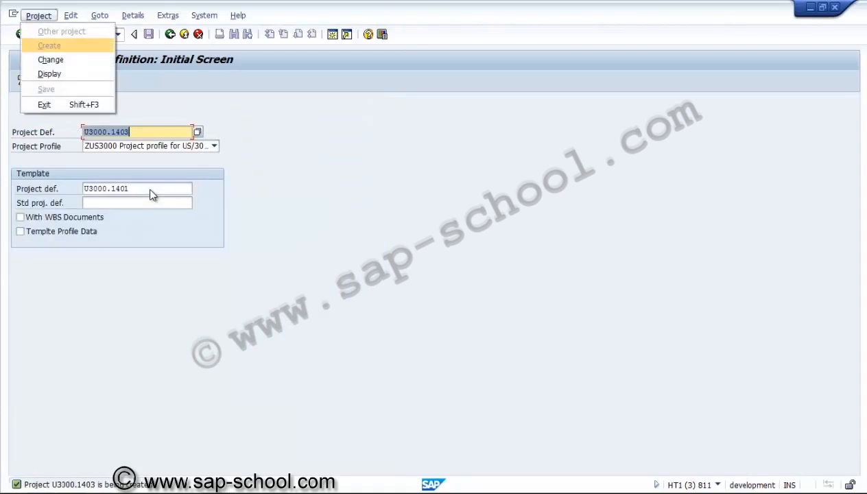
pyautogui.click(51, 59)
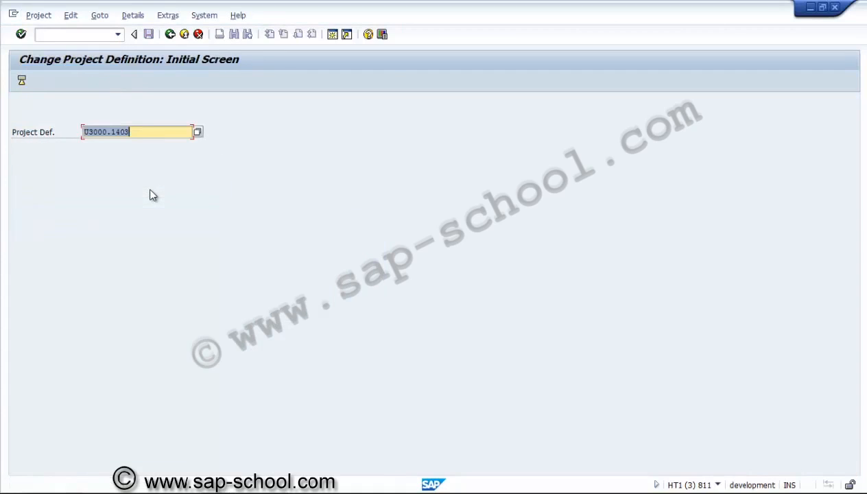
pyautogui.press('Return')
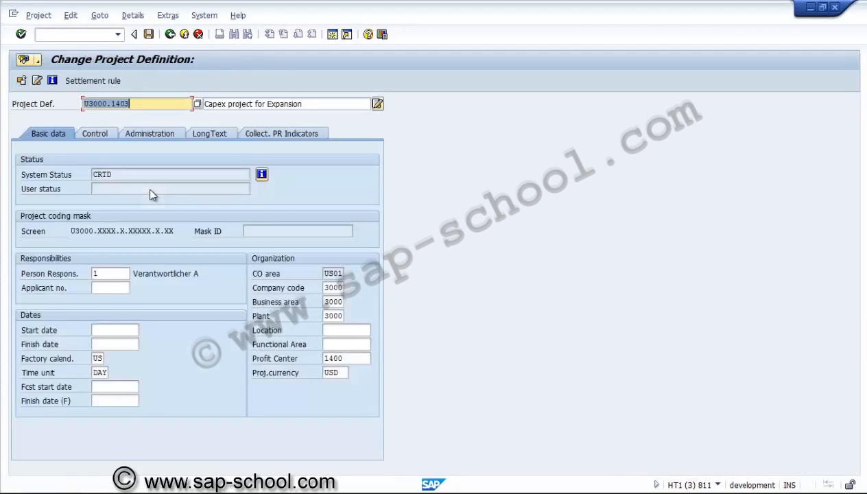
# Set the project definition's start date to 01.01.2014 and its finish date to 31.08.2014.
pyautogui.click(115, 330)
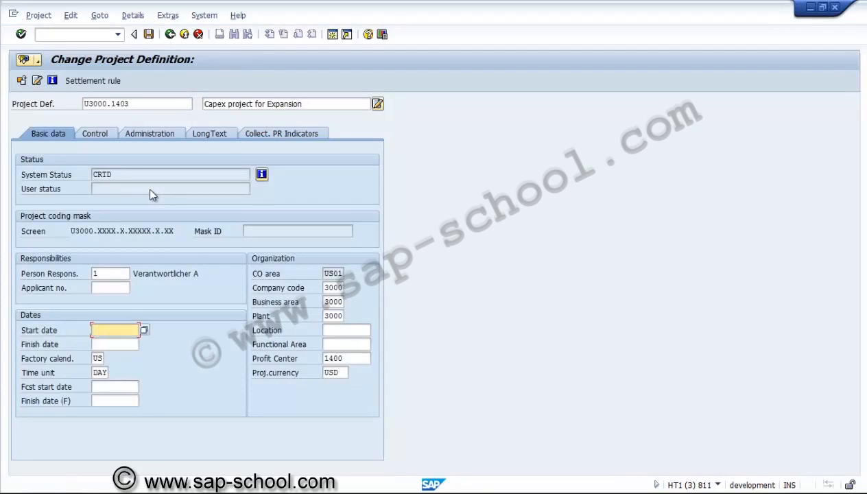
pyautogui.write('01012014')
pyautogui.press('Tab')
pyautogui.write('3')
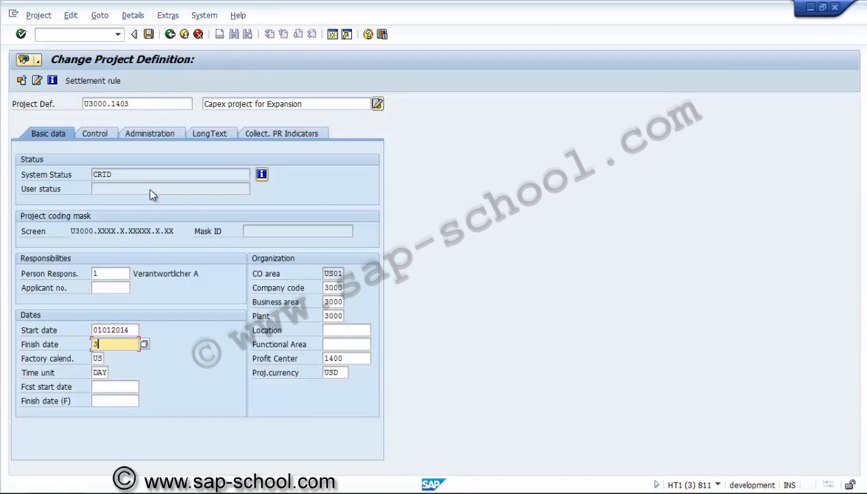
pyautogui.write('1.08.2')
pyautogui.write('014')
pyautogui.press('Return')
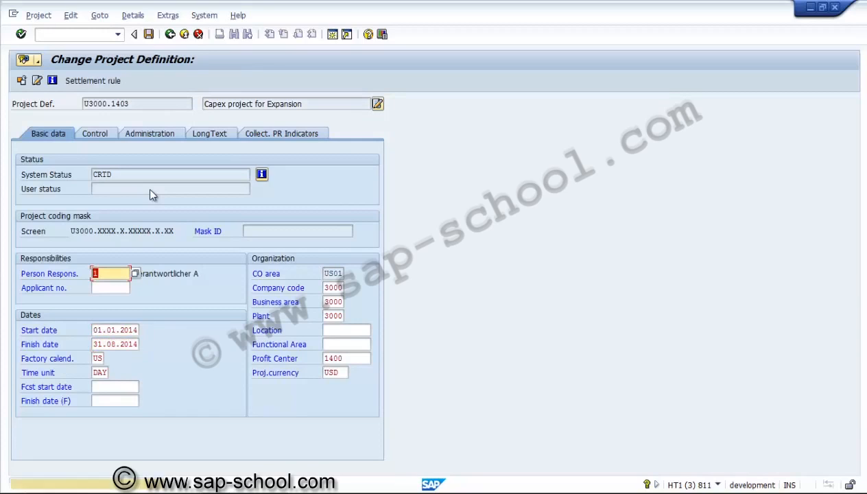
pyautogui.press('Return')
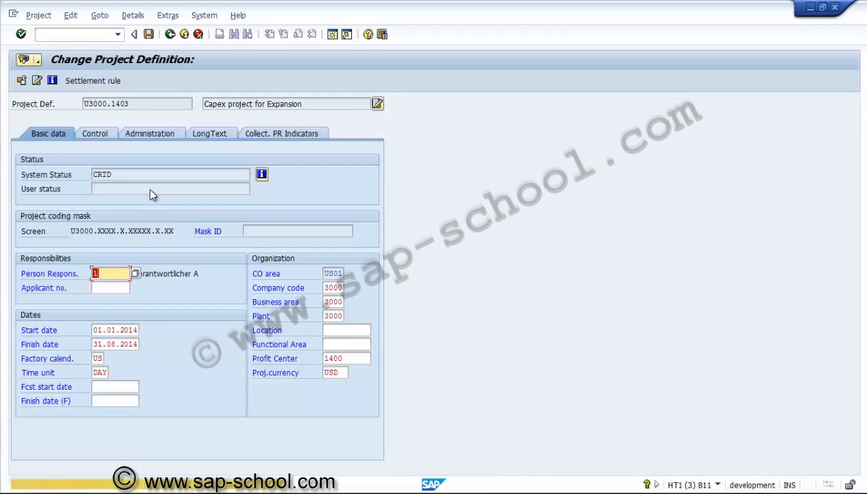
pyautogui.press('Return')
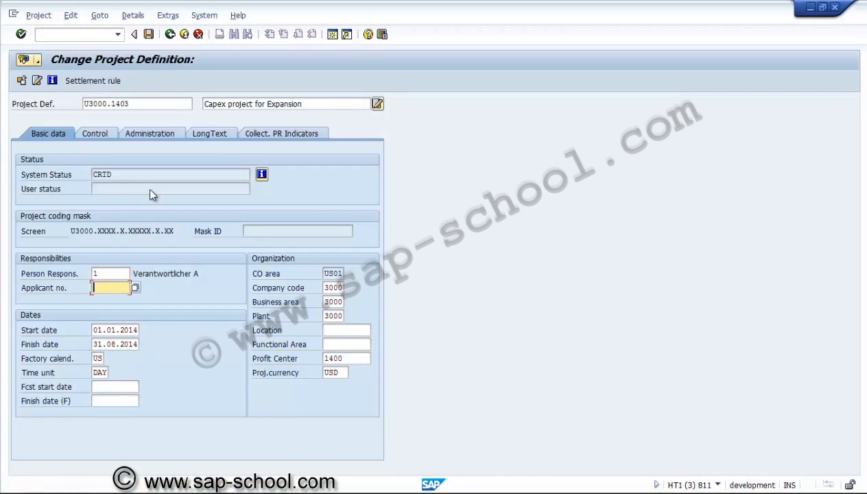
# Assign applicant number 1, save the project definition, and return to the SAP Easy Access menu.
pyautogui.write('1')
pyautogui.press('Return')
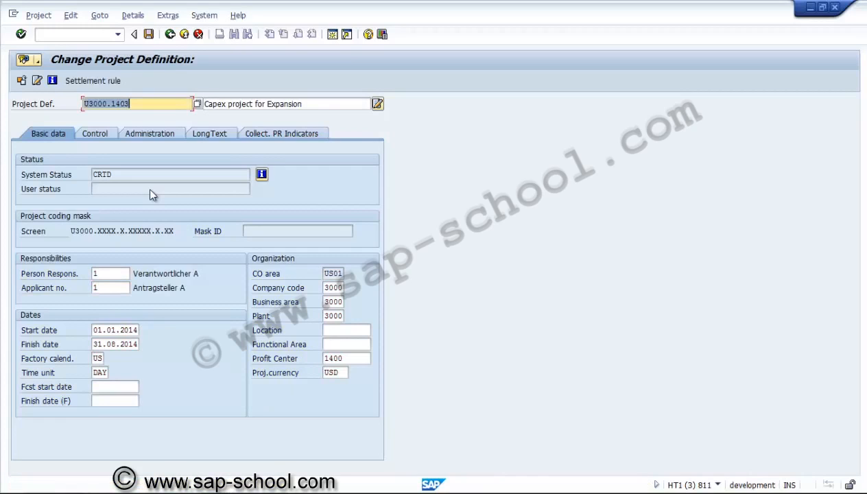
pyautogui.hotkey('ctrl', 's')
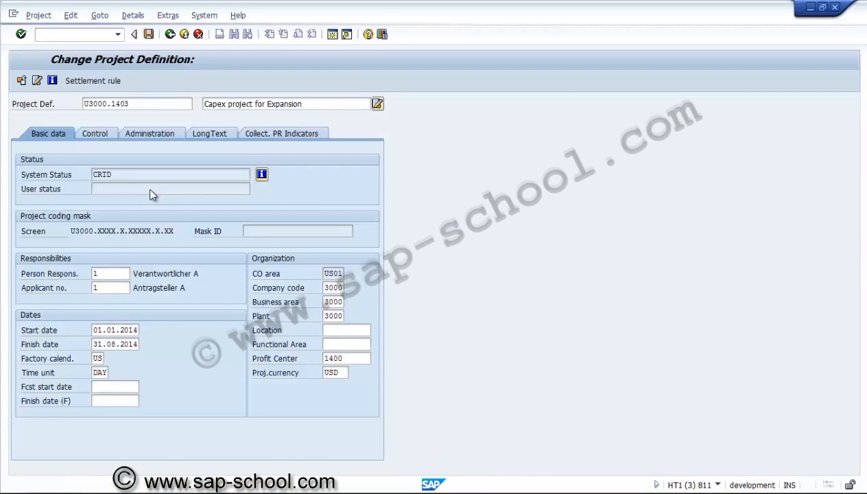
pyautogui.press('F3')
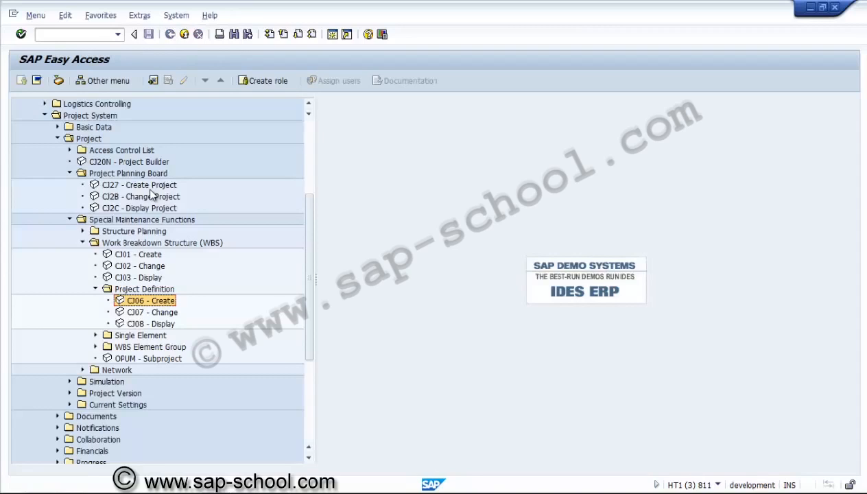
# Start the CJ02 transaction for changing a work breakdown structure and open project U3000.1403.
pyautogui.press('Up')
pyautogui.press('Up')
pyautogui.press('Up')
pyautogui.press('Return')
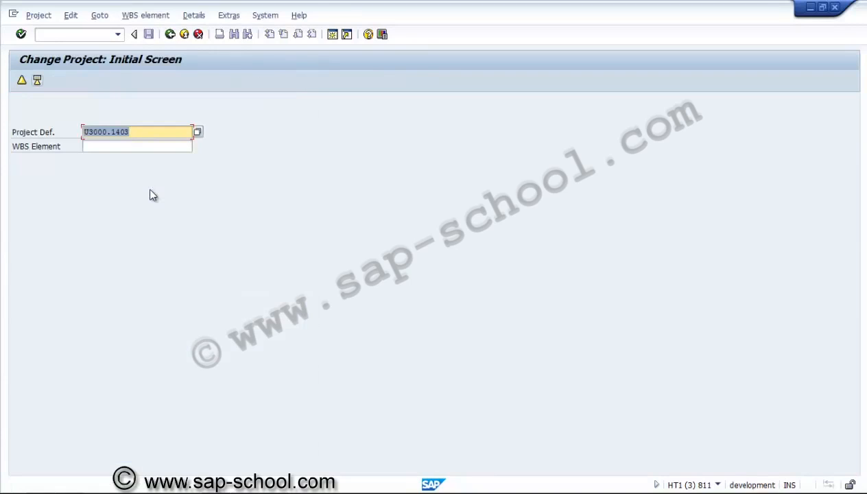
pyautogui.press('Return')
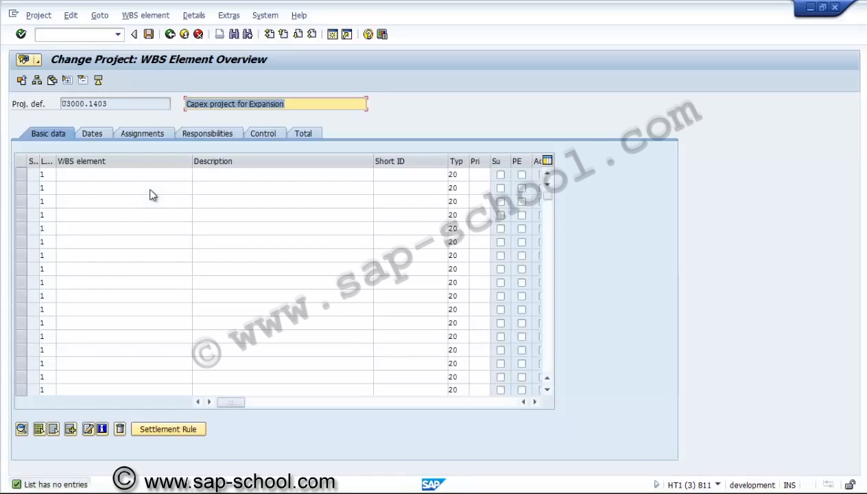
# Copy the operative WBS of project U3000.1401 with its root into the list of elements to include.
pyautogui.press('alt')
pyautogui.press('Down')
pyautogui.press('Down')
pyautogui.press('Down')
pyautogui.press('Down')
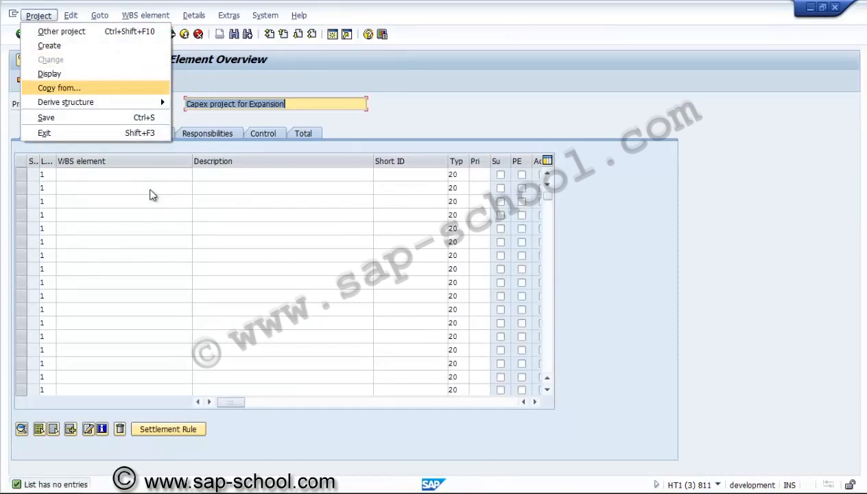
pyautogui.press('Return')
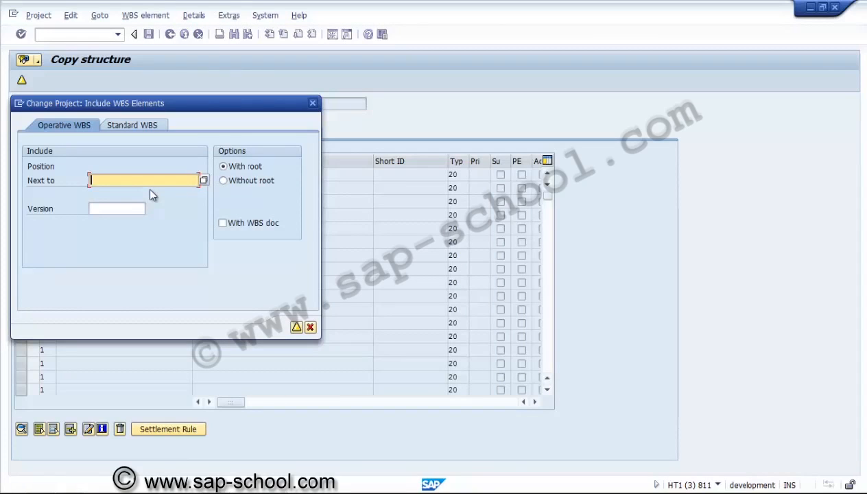
pyautogui.write('U3000.1402')
pyautogui.press('Return')
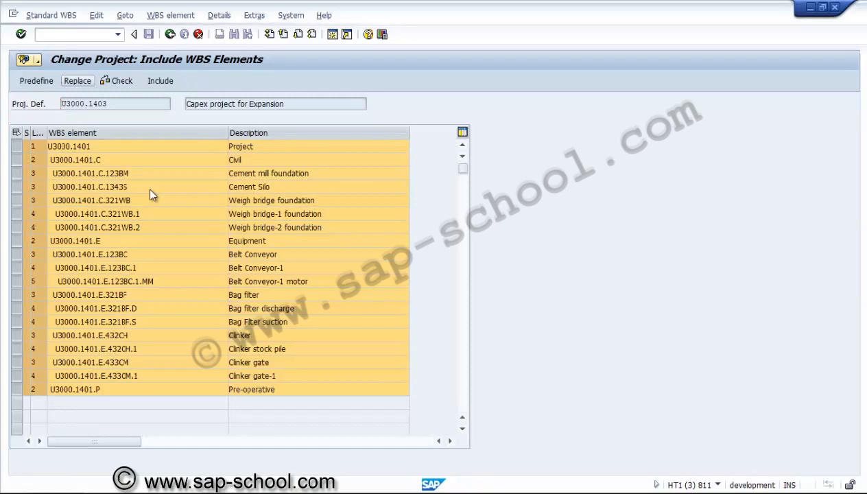
# Replace 1401 with 1403 in all WBS element keys, check the keys, and include the elements in the project.
pyautogui.press('F6')
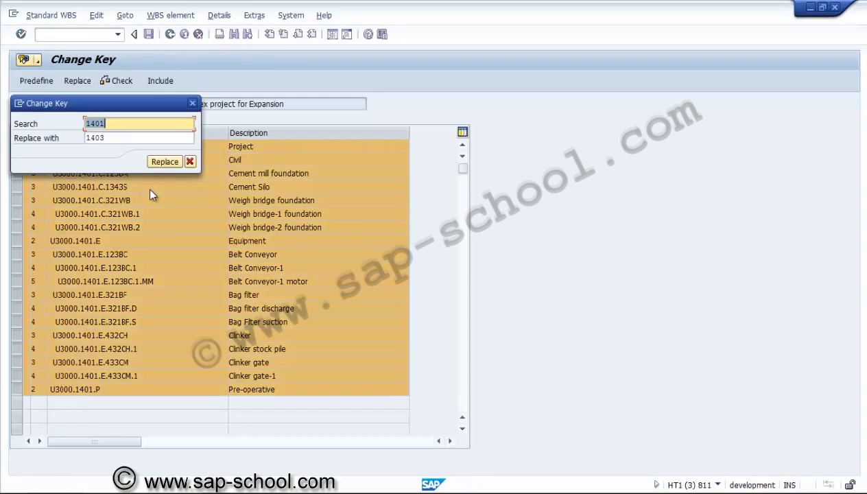
pyautogui.press('Tab')
pyautogui.press('Return')
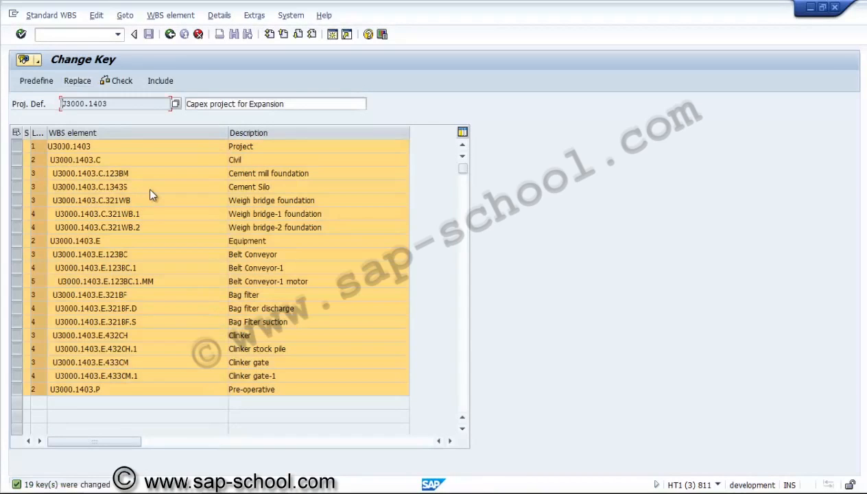
pyautogui.press('F7')
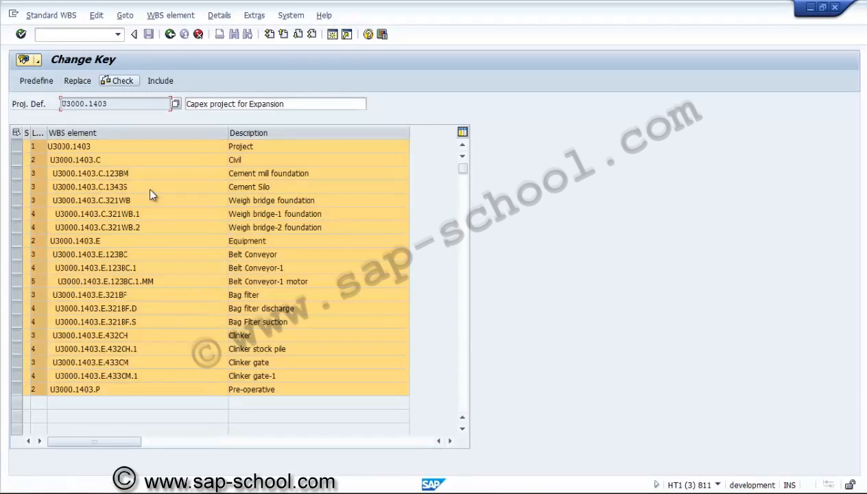
pyautogui.press('Return')
pyautogui.press('F8')
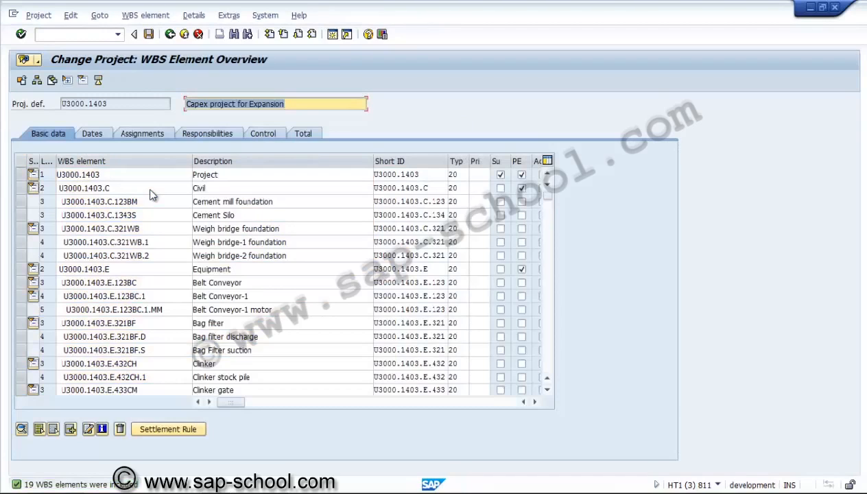
# Examine the included WBS elements of U3000.1403 from the project root down to Pre-operative.
pyautogui.press('Tab')
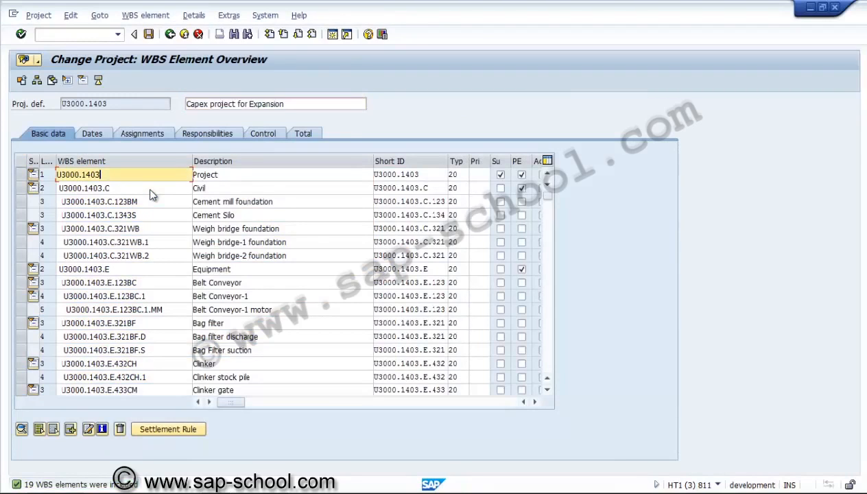
pyautogui.press('Down')
pyautogui.press('Down')
pyautogui.press('Down')
pyautogui.press('Down')
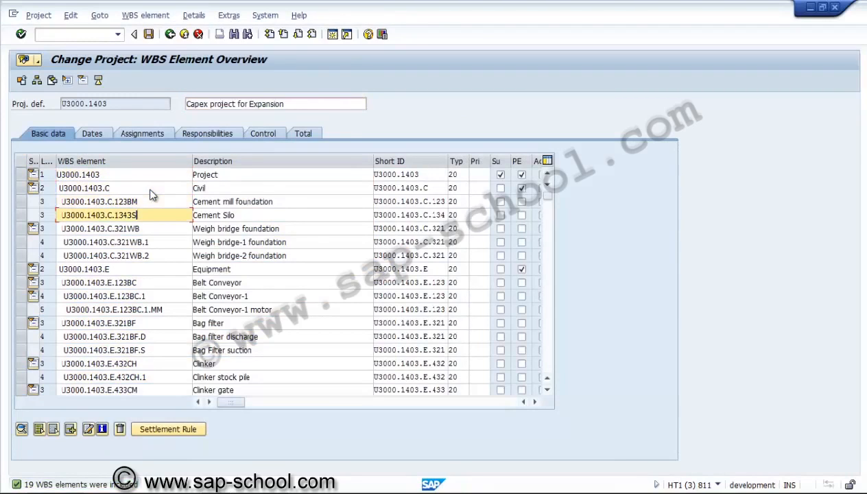
pyautogui.press('Down')
pyautogui.press('Down')
pyautogui.press('Down')
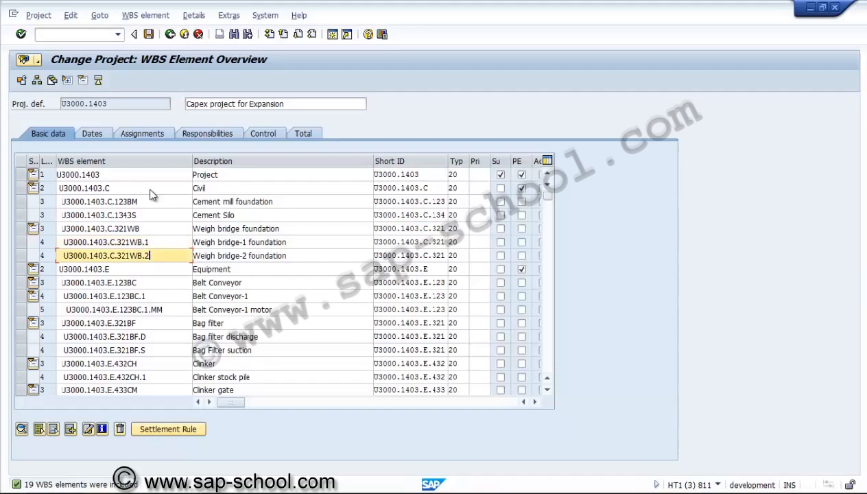
pyautogui.press('Down')
pyautogui.press('Down')
pyautogui.press('Down')
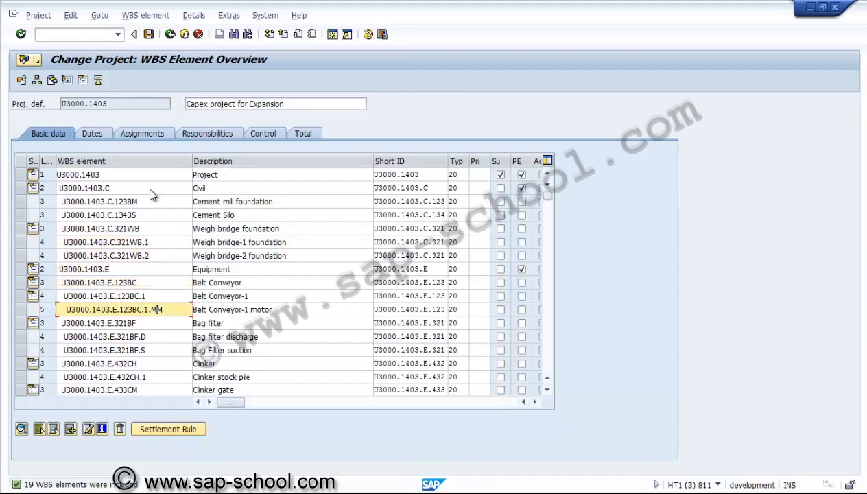
pyautogui.press('Down')
pyautogui.press('Down')
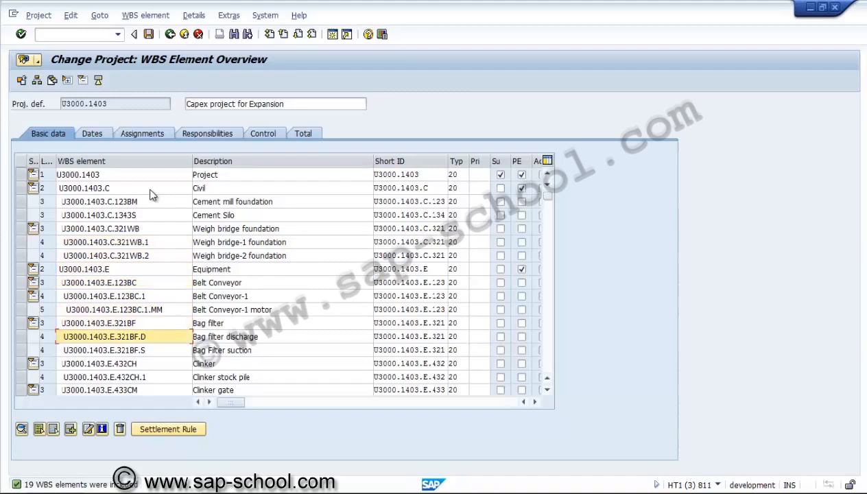
pyautogui.press('Down')
pyautogui.press('pagedown')
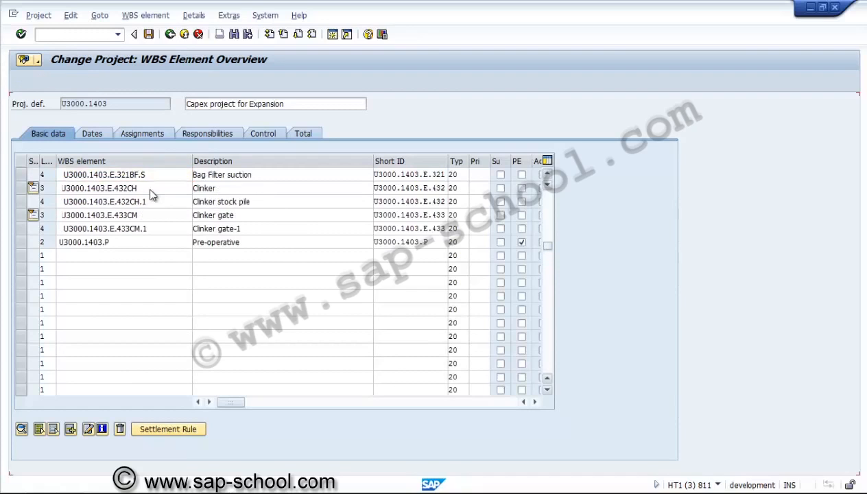
pyautogui.scroll(5, 150, 195)
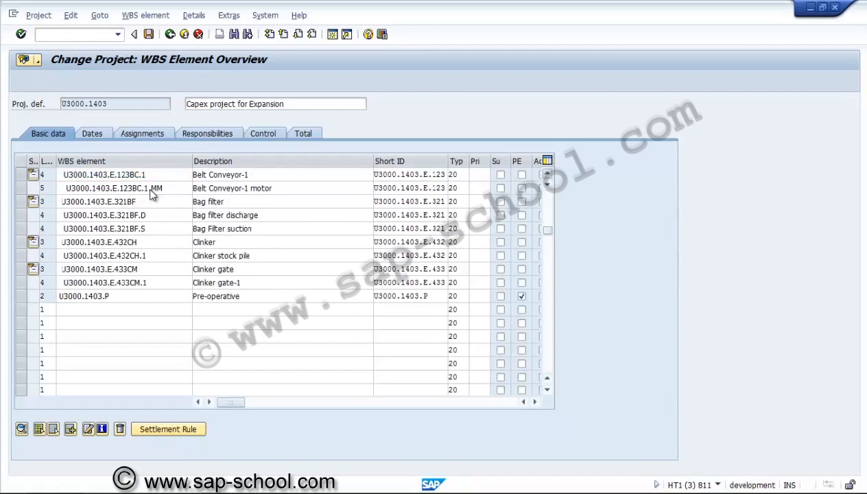
pyautogui.scroll(1, 152, 195)
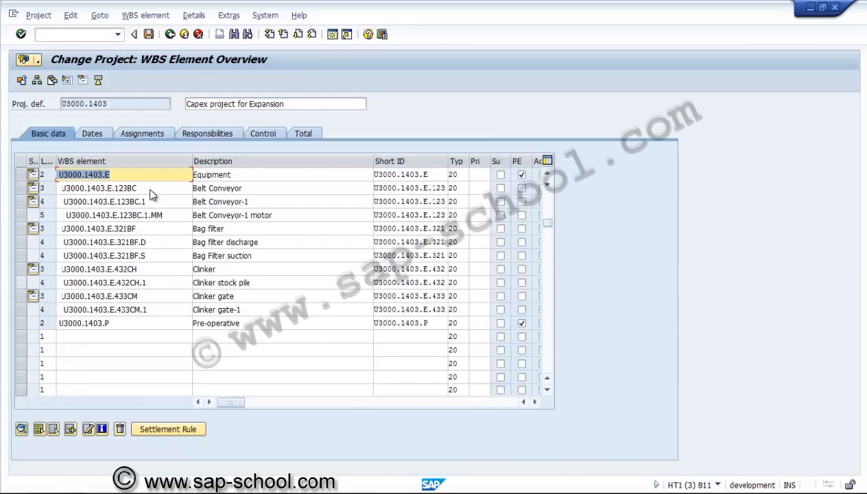
# Delete the Clinker stock pile WBS element U3000.1403.E.432CH.1 and save the project.
pyautogui.click(21, 282)
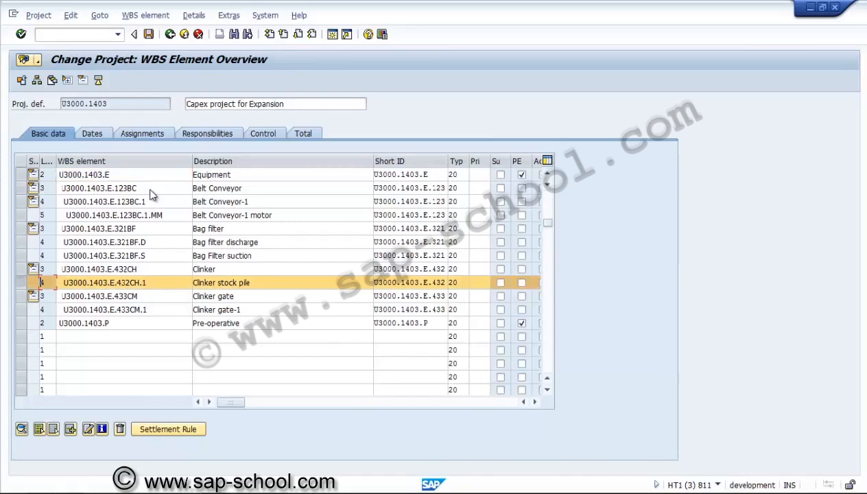
pyautogui.click(120, 428)
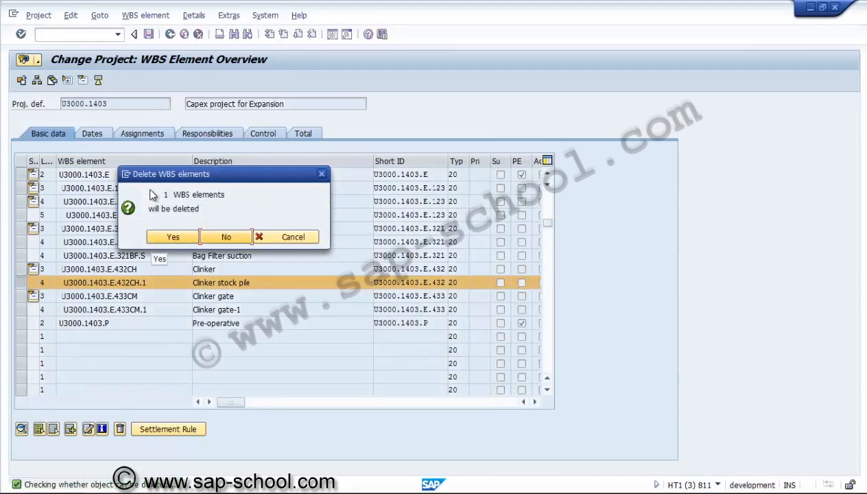
pyautogui.click(168, 236)
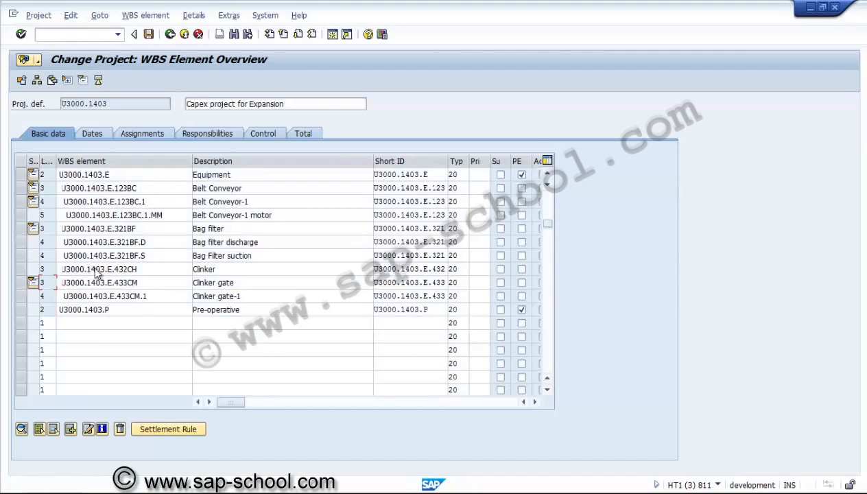
pyautogui.hotkey('ctrl', 's')
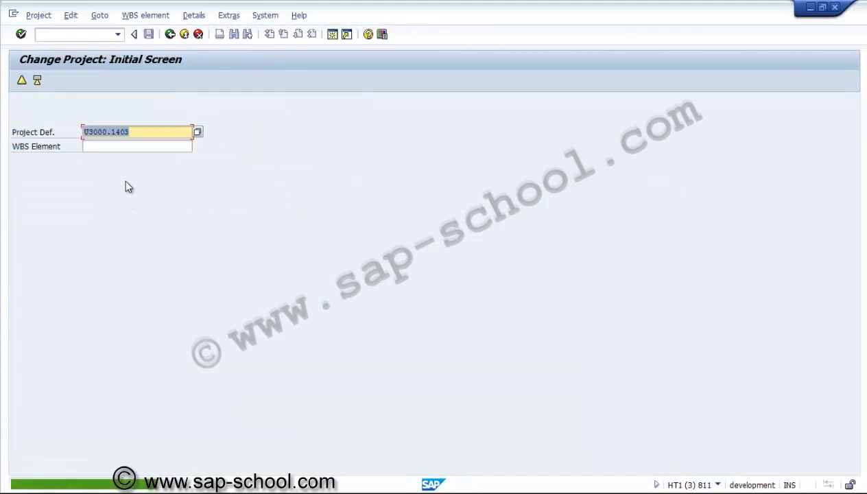
# Switch from changing to displaying projects and open the WBS element overview of U3000.1403.
pyautogui.press('F10')
pyautogui.press('Down')
pyautogui.press('Down')
pyautogui.press('Down')
pyautogui.press('Down')
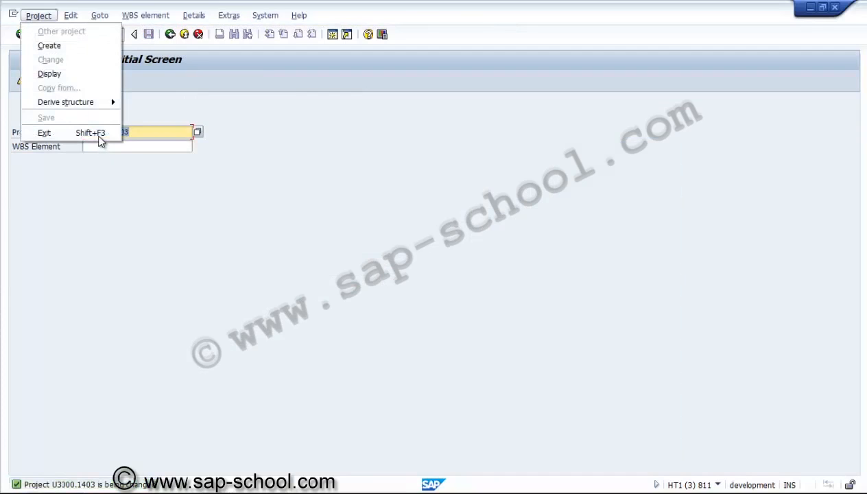
pyautogui.press('Return')
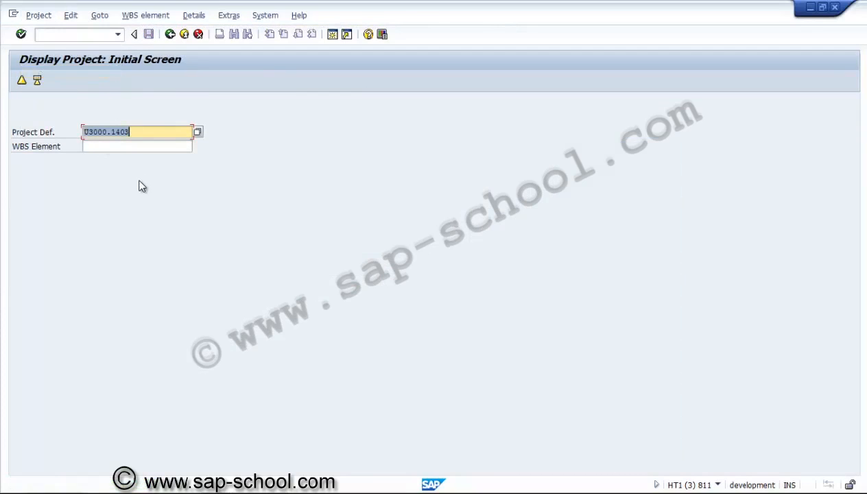
pyautogui.press('Return')
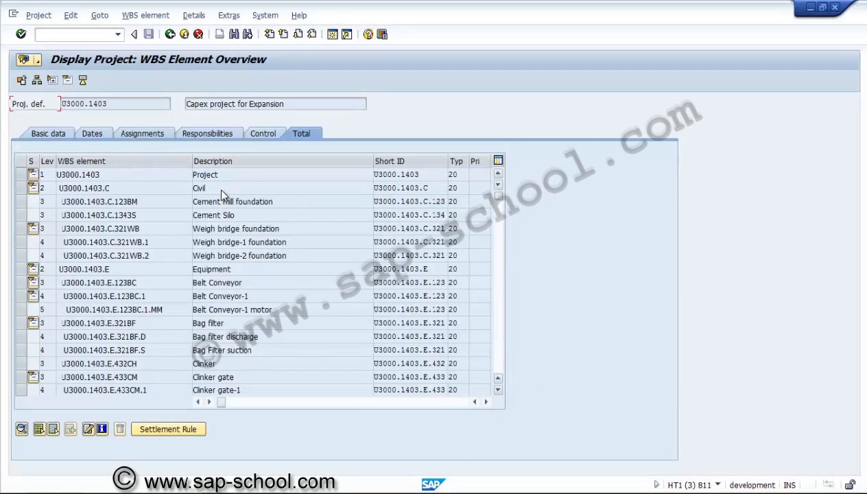
# Review the saved WBS structure down to Pre-operative, and return to the SAP Easy Access menu.
pyautogui.scroll(-3, 260, 194)
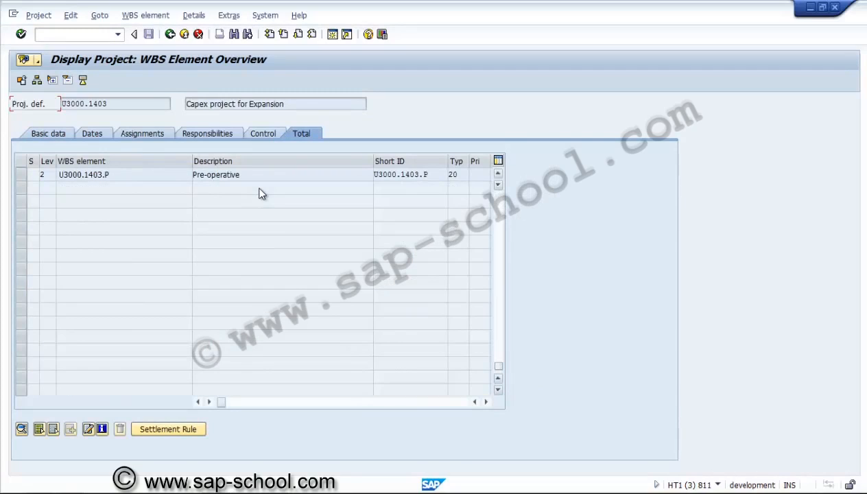
pyautogui.scroll(5, 229, 199)
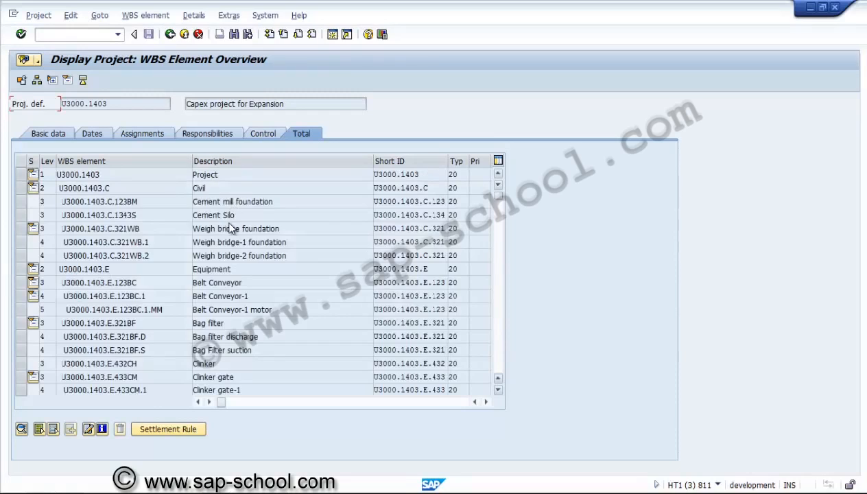
pyautogui.press('F3')
pyautogui.press('F3')
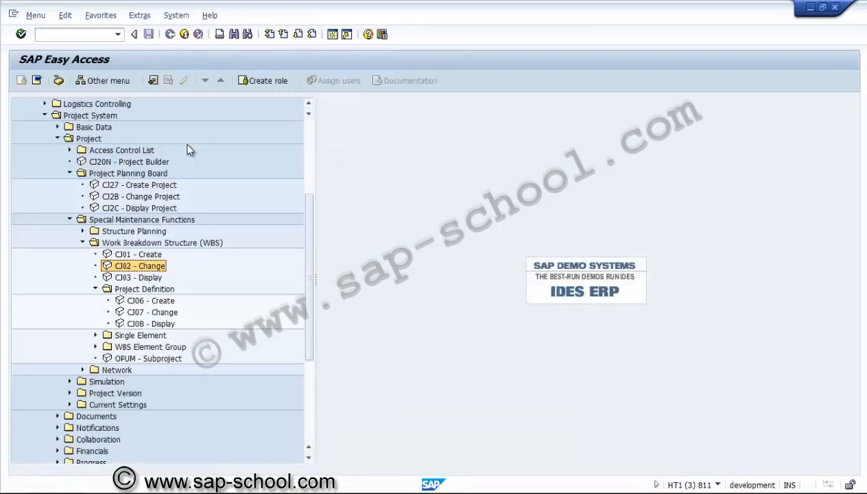
# Open the Single Element transaction CJ11 - Create, inspect its initial screen for project definition U3000.1403, and exit without creating an element.
pyautogui.press('Down')
pyautogui.press('Down')
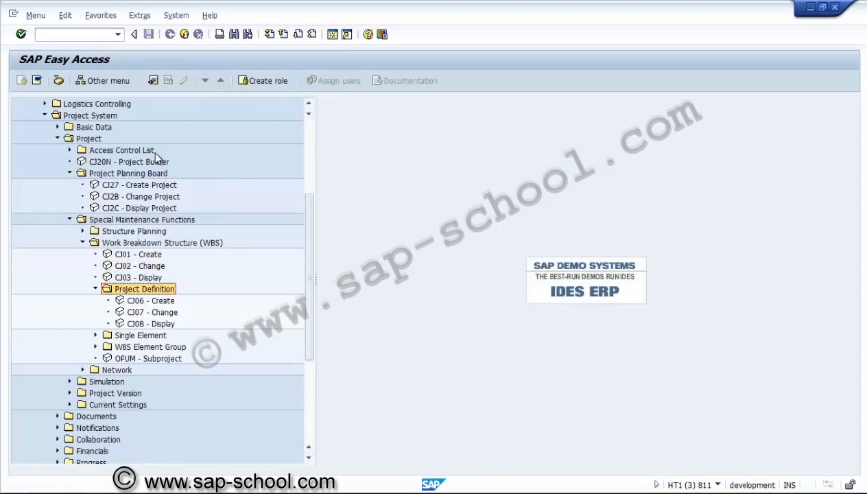
pyautogui.click(95, 289)
pyautogui.click(96, 300)
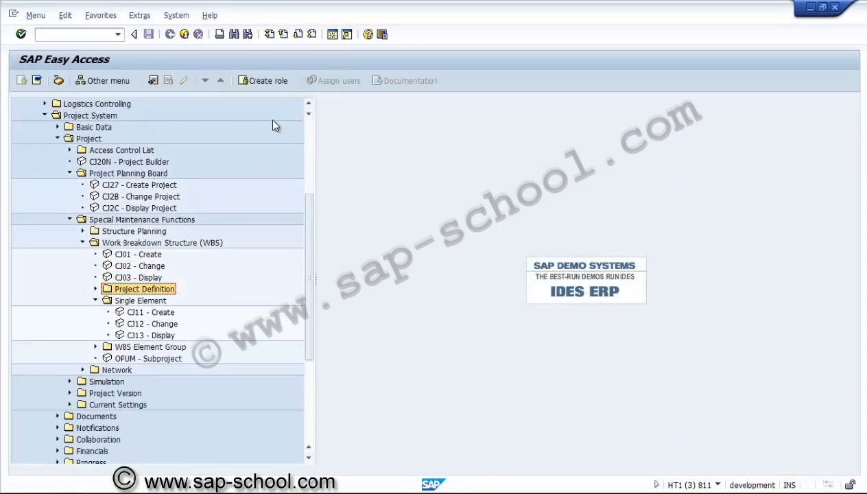
pyautogui.press('Down')
pyautogui.press('Down')
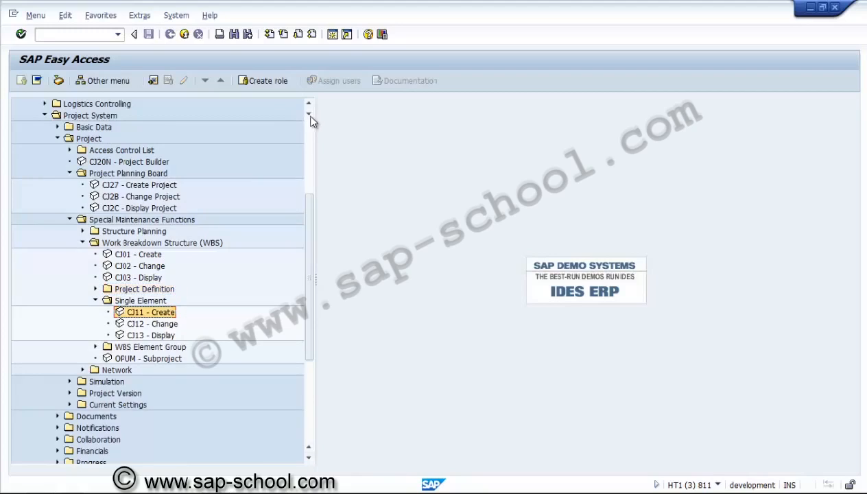
pyautogui.press('Return')
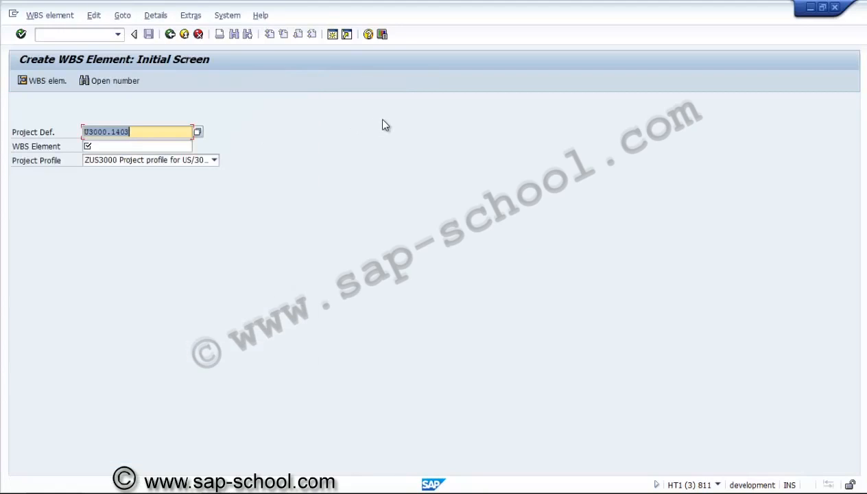
pyautogui.click(161, 170)
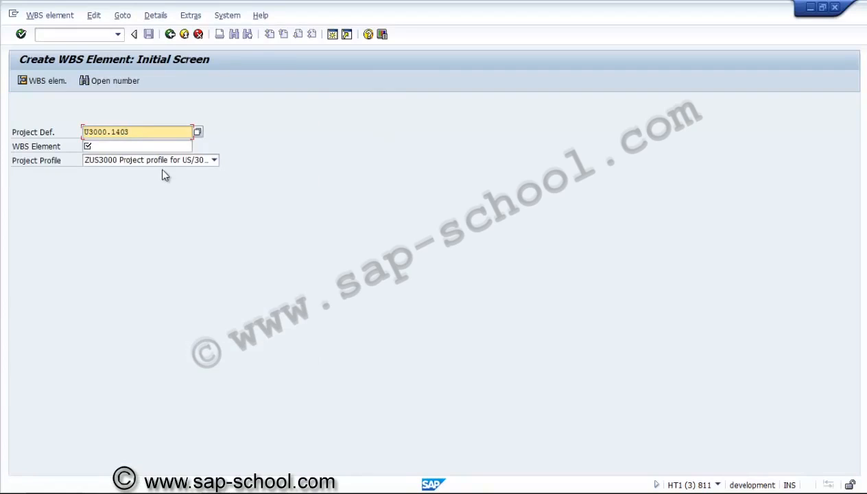
pyautogui.click(127, 147)
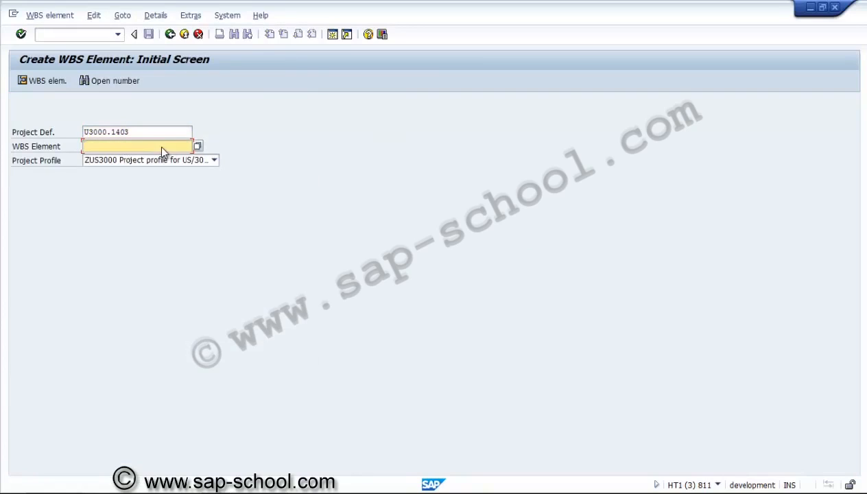
pyautogui.click(198, 34)
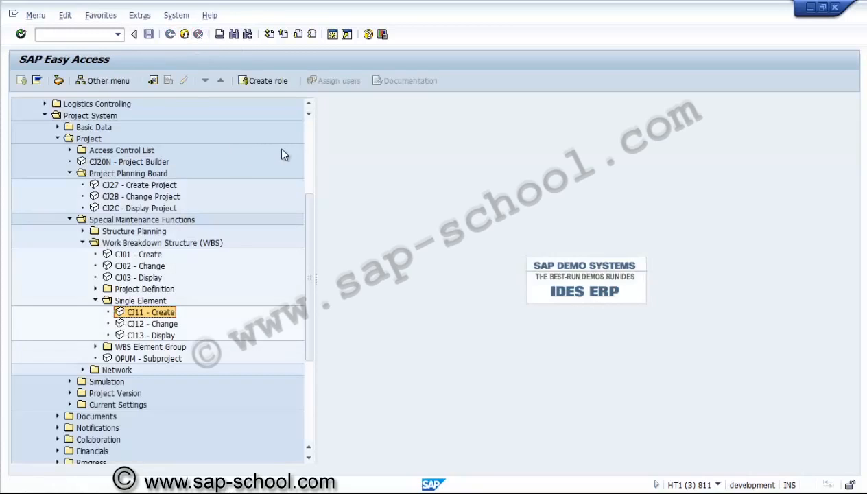
# Look through the Single Element and WBS Element Group functions, and collapse the Work Breakdown Structure folder.
pyautogui.press('Down')
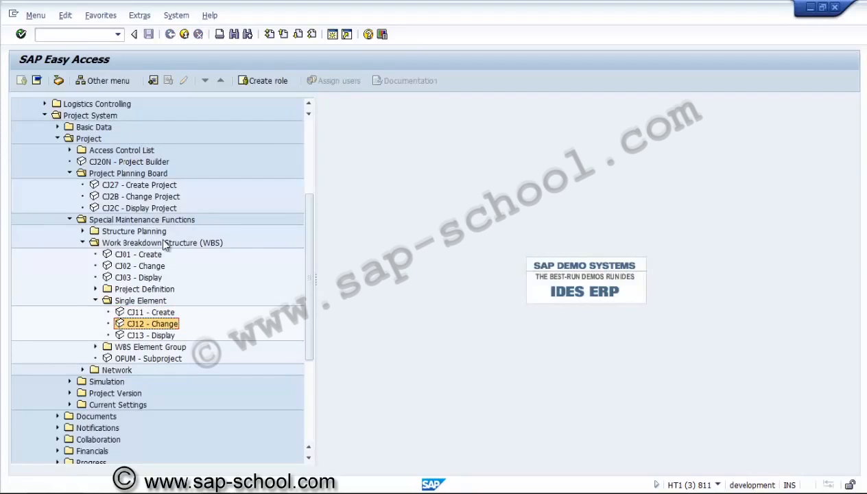
pyautogui.press('Left')
pyautogui.press('Left')
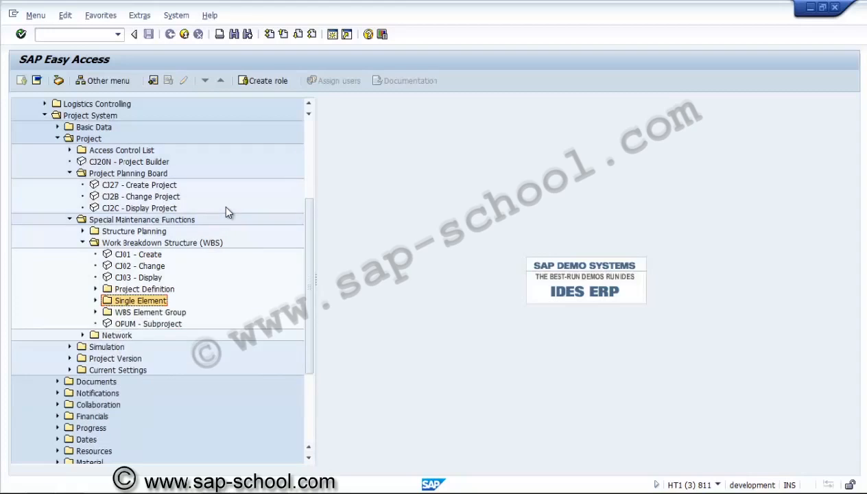
pyautogui.press('Down')
pyautogui.press('Right')
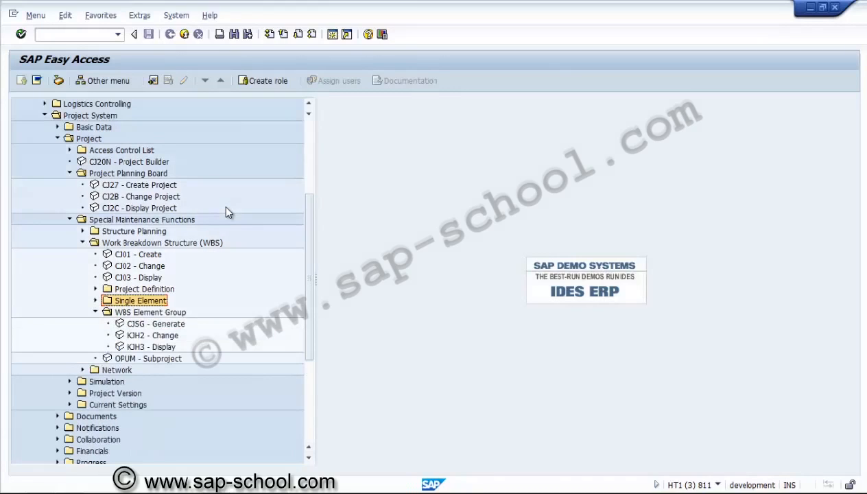
pyautogui.press('Left')
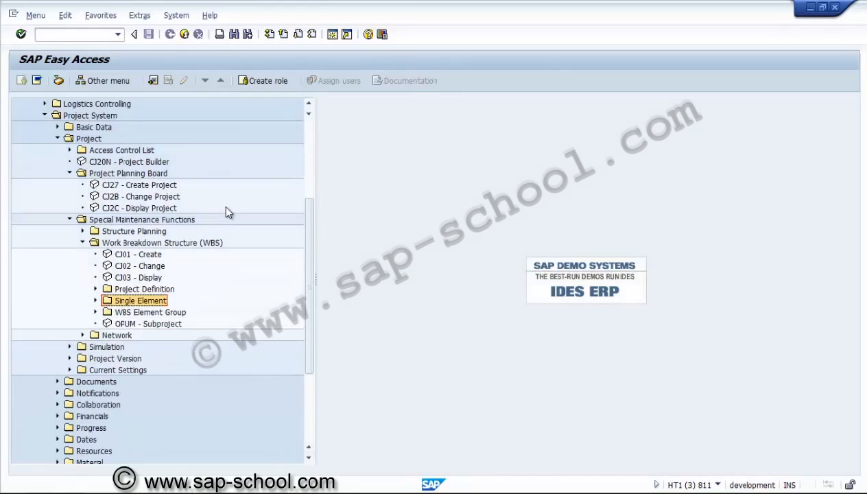
pyautogui.press('Down')
pyautogui.press('Down')
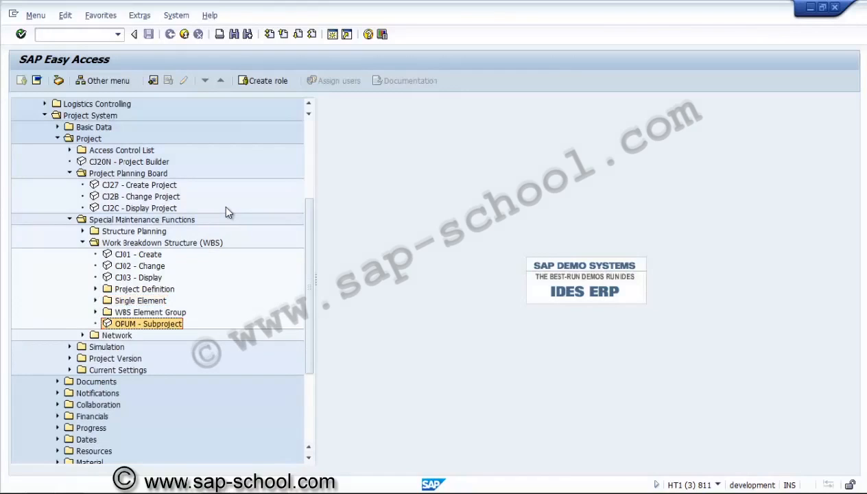
pyautogui.press('Left')
pyautogui.press('Left')
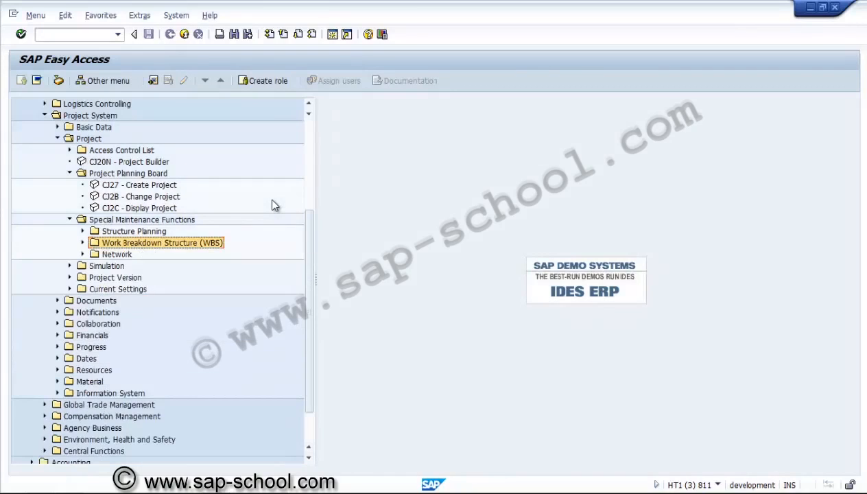
# Look at the Structure Planning transactions, and collapse the Structure Planning and Project Planning Board folders.
pyautogui.press('Up')
pyautogui.press('Right')
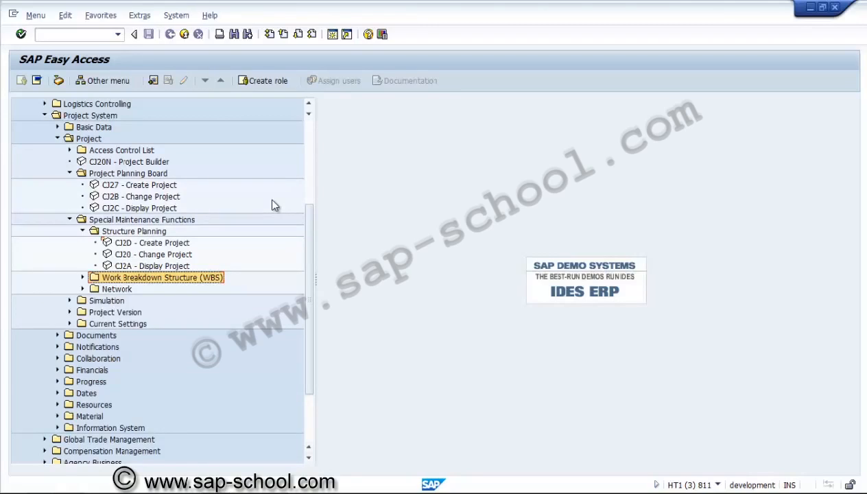
pyautogui.press('Up')
pyautogui.press('Up')
pyautogui.press('Up')
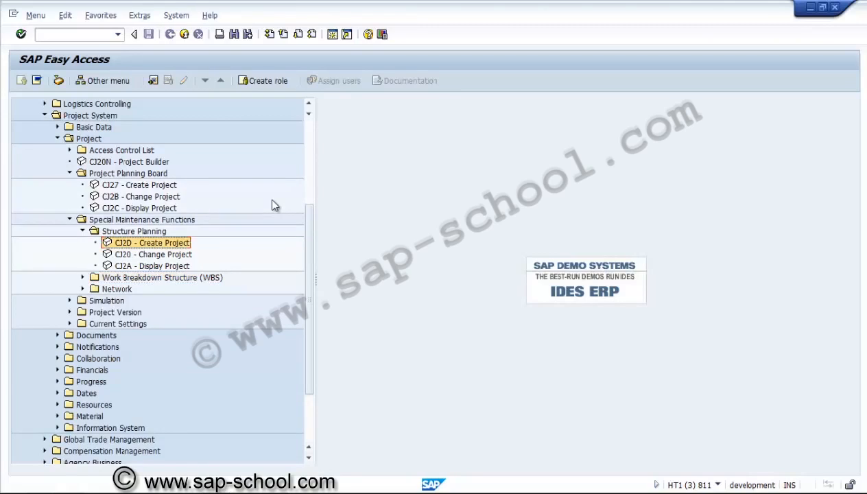
pyautogui.press('Left')
pyautogui.press('Left')
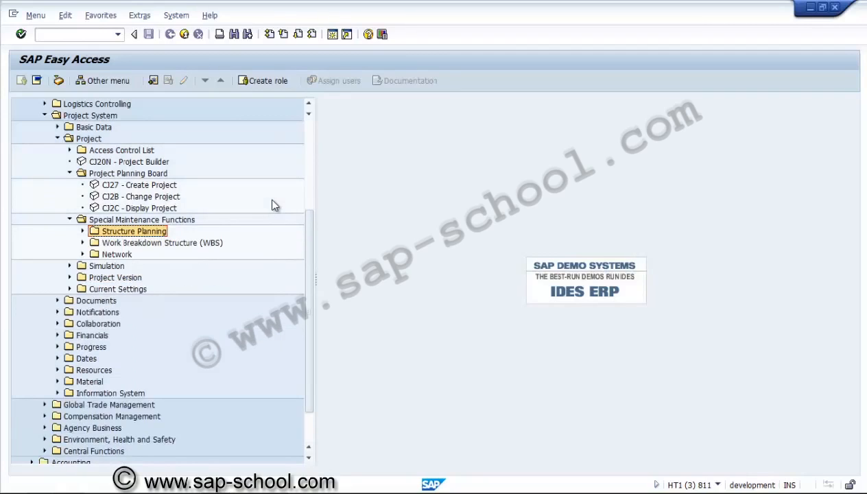
pyautogui.press('Up')
pyautogui.press('Up')
pyautogui.press('Up')
pyautogui.press('Up')
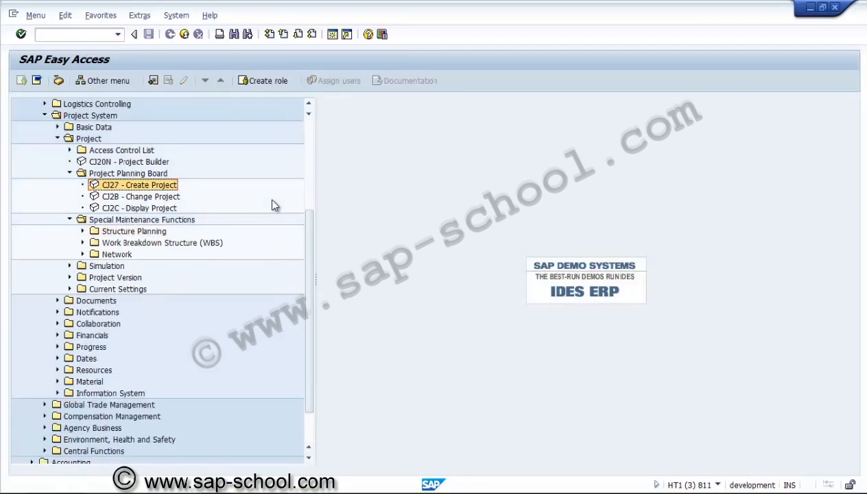
pyautogui.press('Left')
pyautogui.press('Left')
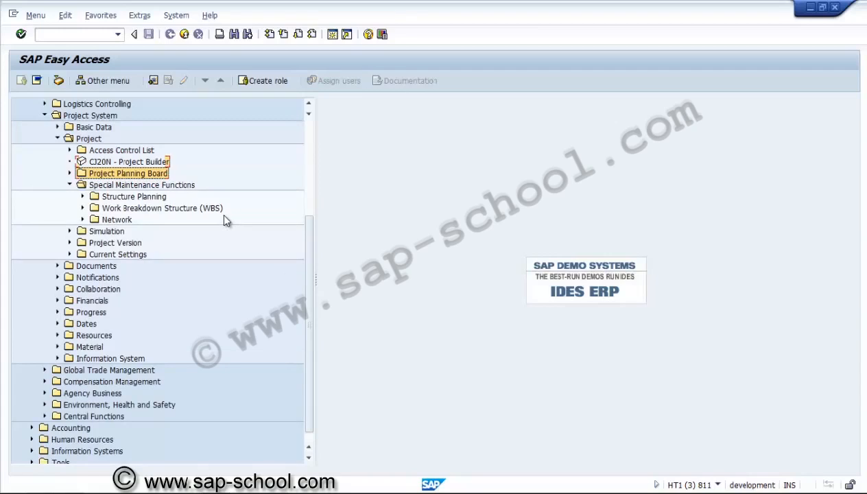
# Start CJ20N - Project Builder, choose to skip its welcome information in future, and continue to the user-specific options.
pyautogui.press('Up')
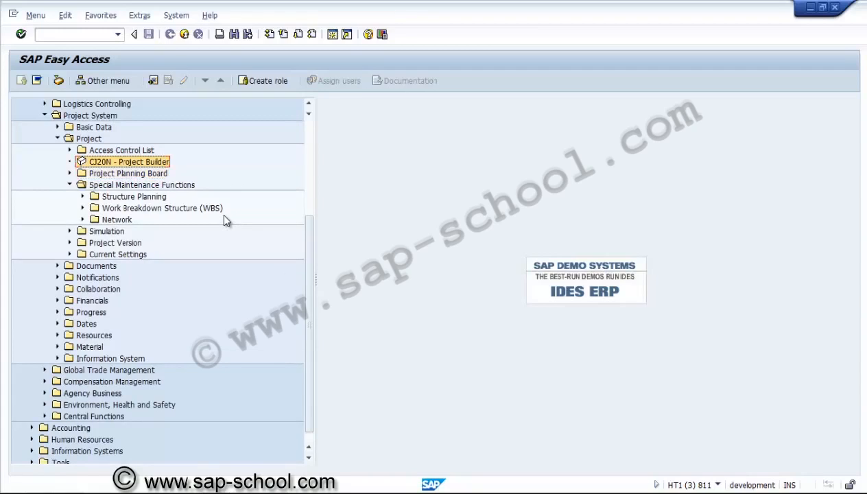
pyautogui.press('Return')
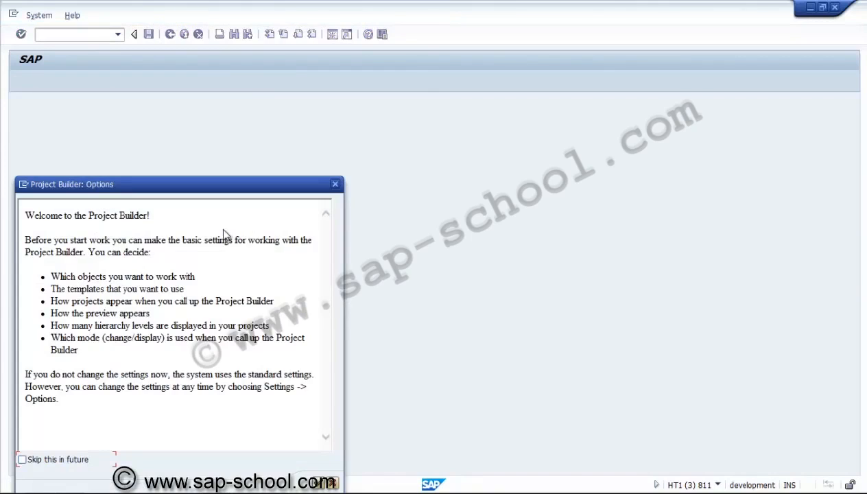
pyautogui.press('space')
pyautogui.press('Return')
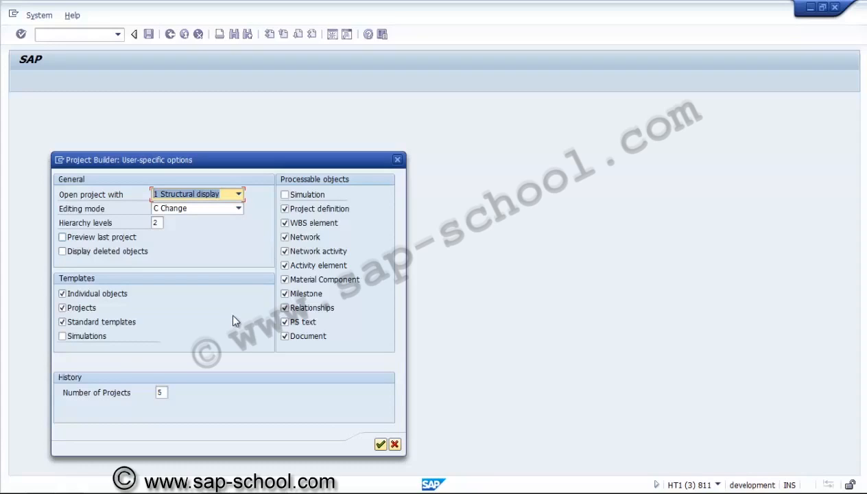
# Keep Change as the editing mode in the Project Builder's user-specific options and accept the settings.
pyautogui.press('Tab')
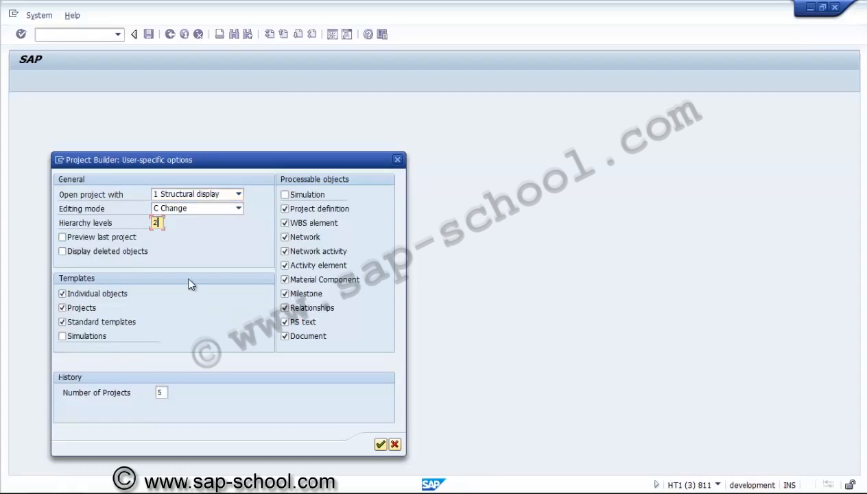
pyautogui.hotkey('shift', 'Tab')
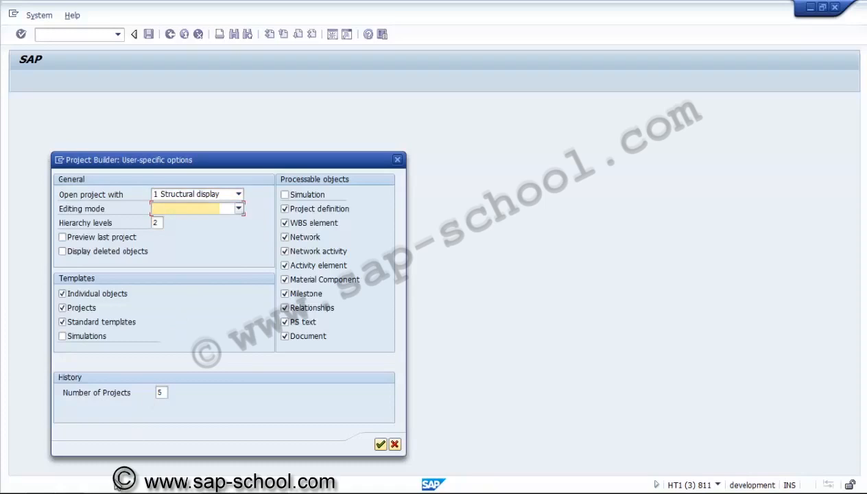
pyautogui.press('F4')
pyautogui.press('Return')
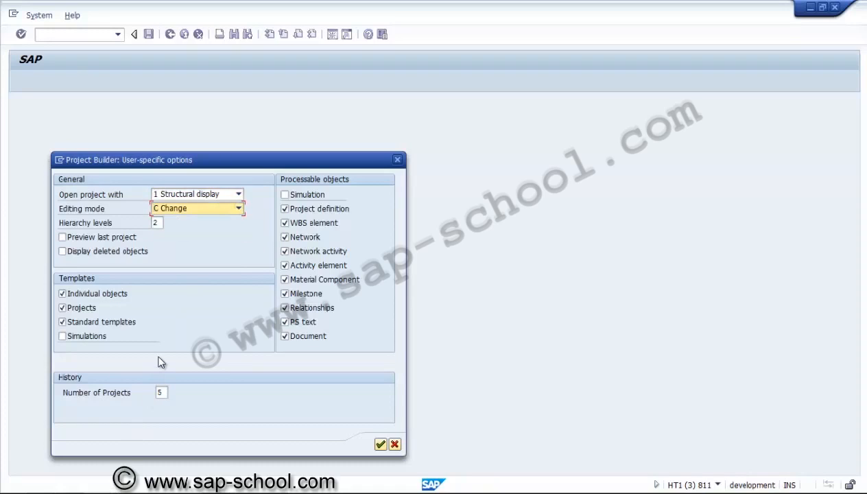
pyautogui.press('Return')
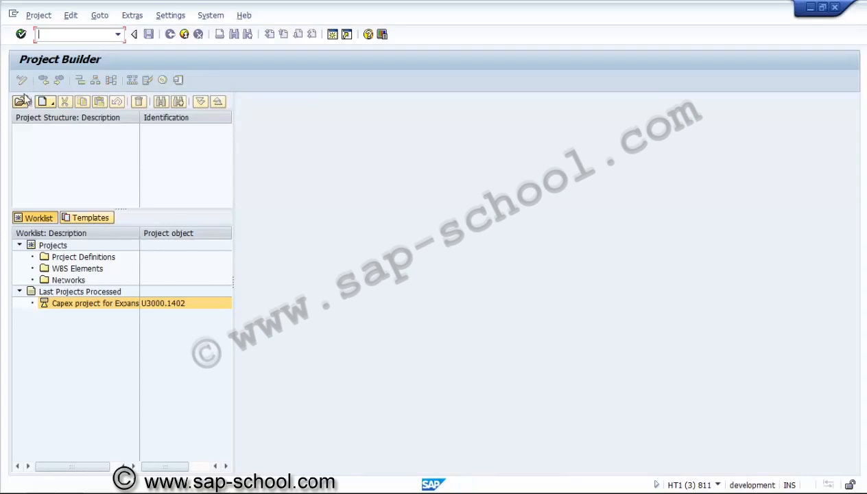
# Open project U3000.1401 in the Project Builder and expand its complete project structure.
pyautogui.click(22, 193)
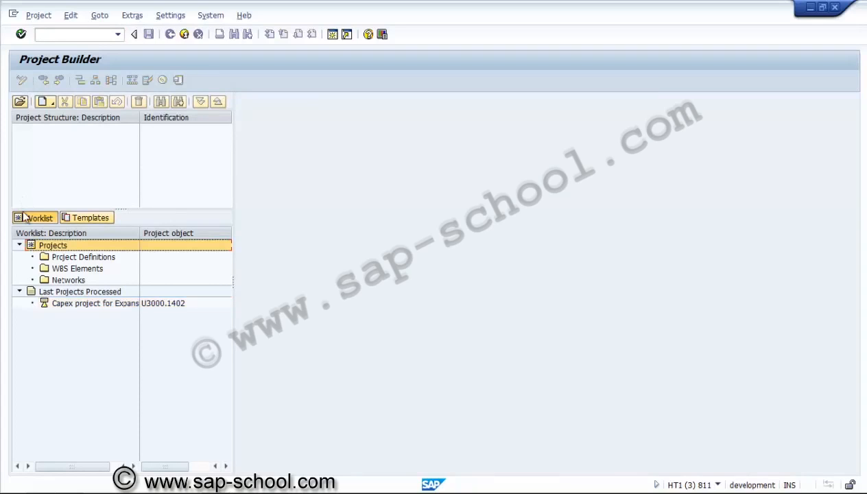
pyautogui.click(19, 84)
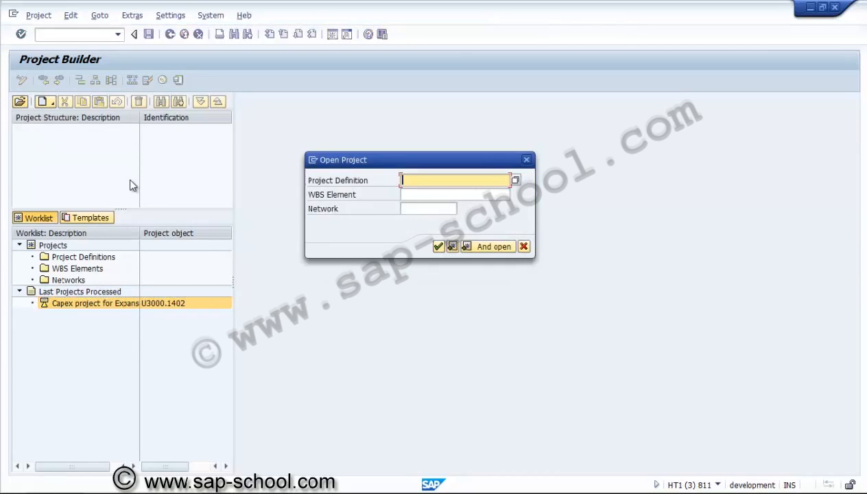
pyautogui.write('U3000.1402')
pyautogui.press('Return')
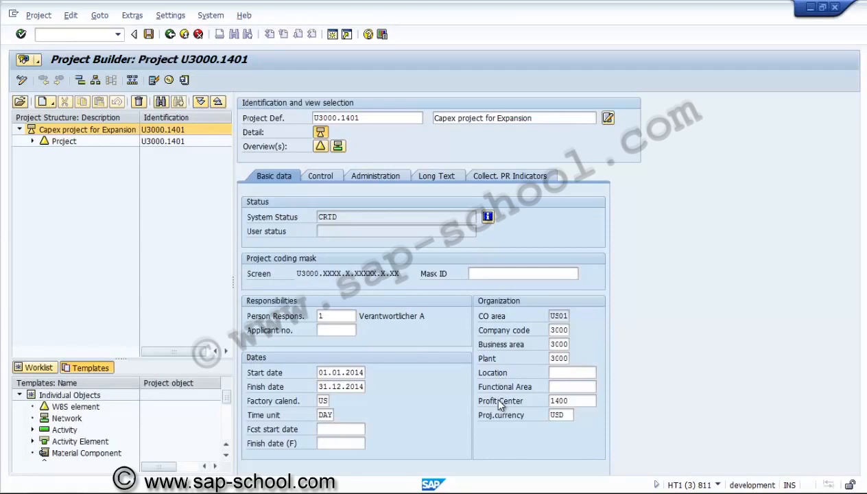
pyautogui.click(201, 102)
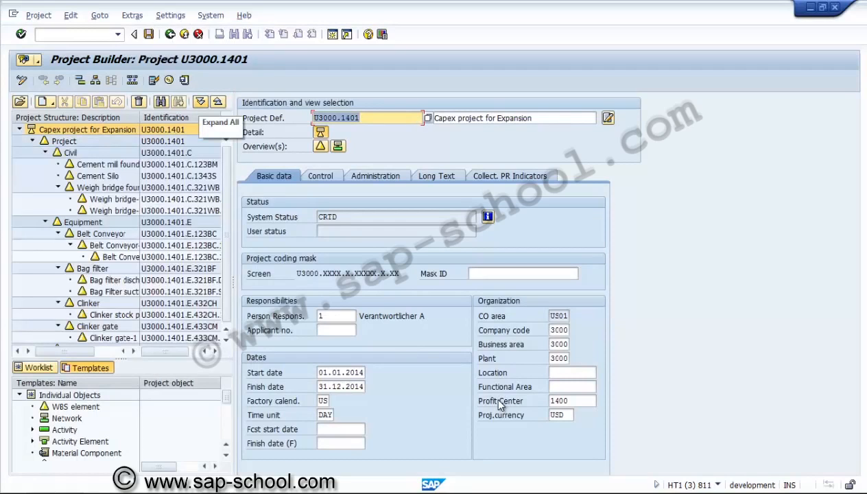
# Review the project definition details of U3000.1401, including the control, administration and long text data.
pyautogui.moveTo(227, 235); pyautogui.dragTo(226, 235)
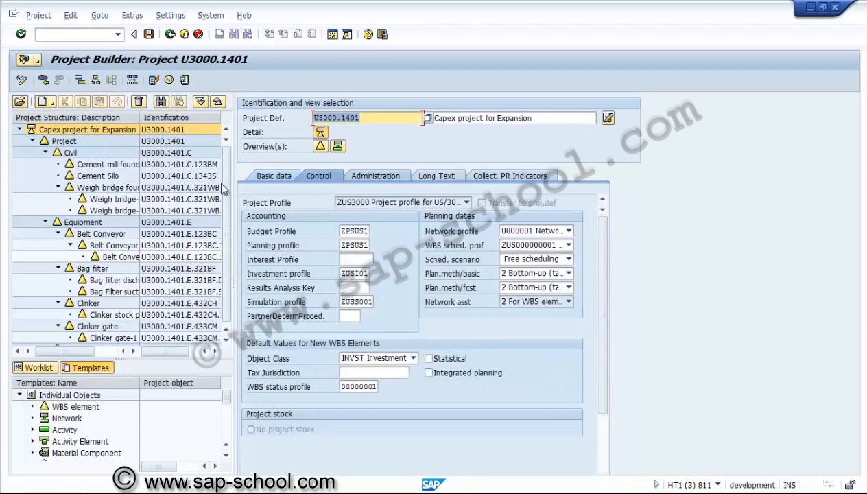
pyautogui.click(378, 177)
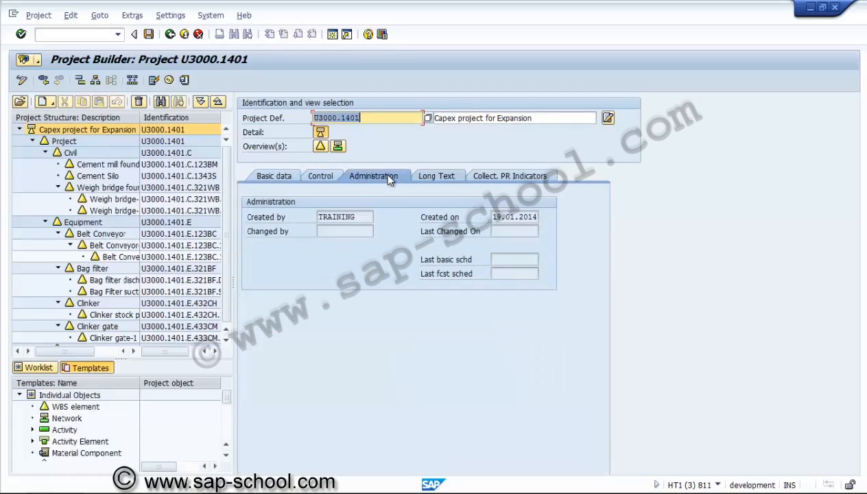
pyautogui.click(436, 175)
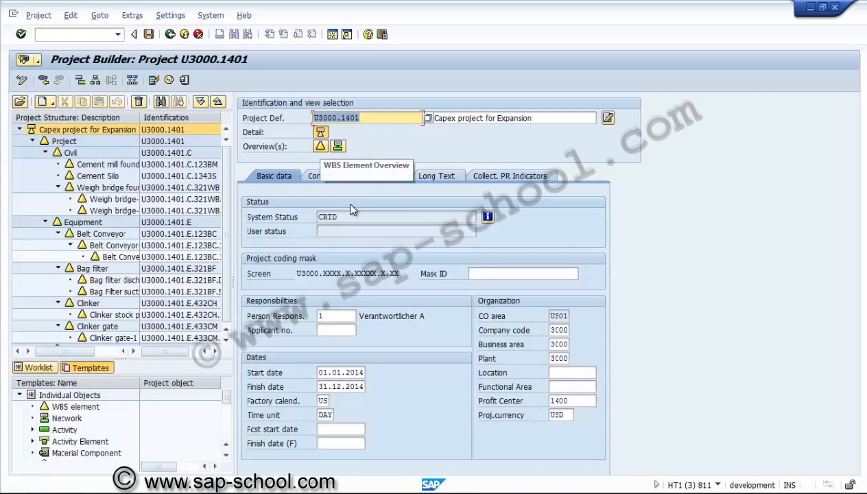
# Open the WBS element overview of U3000.1401 and review the elements from the project root down to Pre-operative.
pyautogui.click(321, 146)
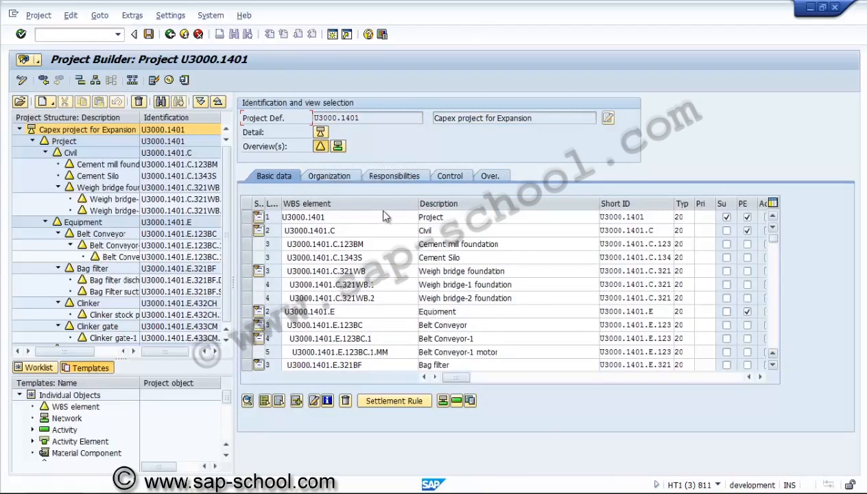
pyautogui.scroll(-4, 377, 216)
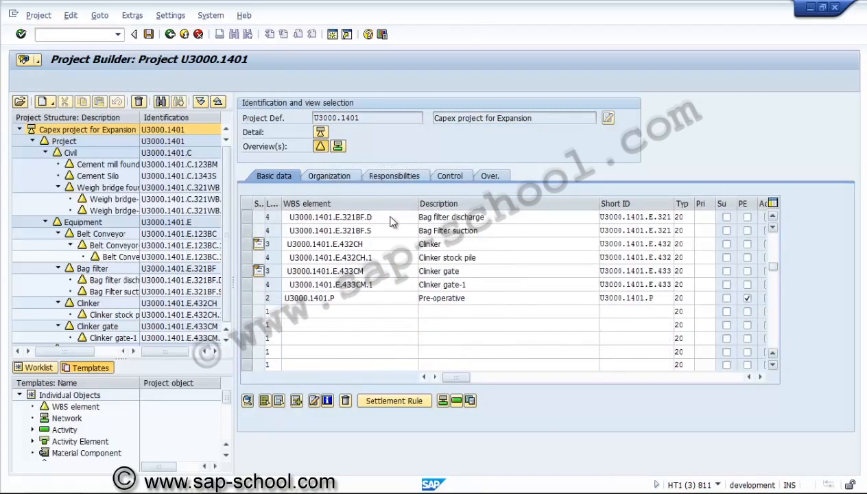
pyautogui.scroll(4, 298, 223)
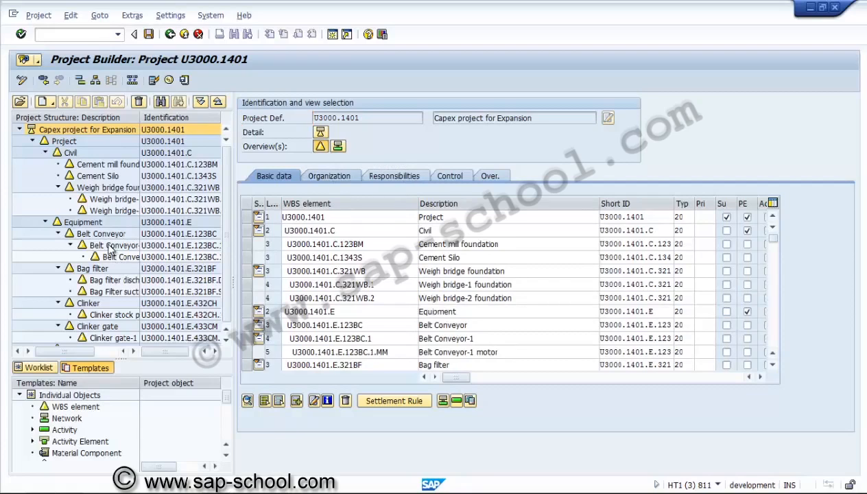
# Review the remaining views of the WBS element overview and open the Cement mill foundation element's assignments and control data.
pyautogui.click(328, 175)
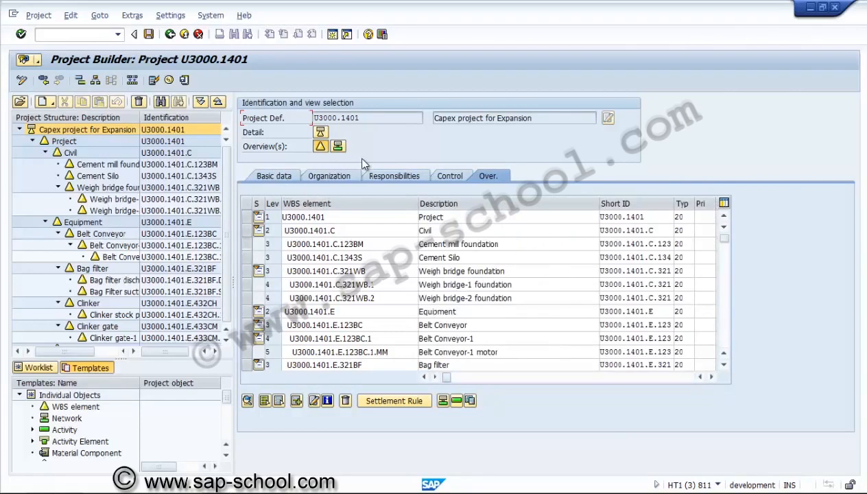
pyautogui.click(247, 244)
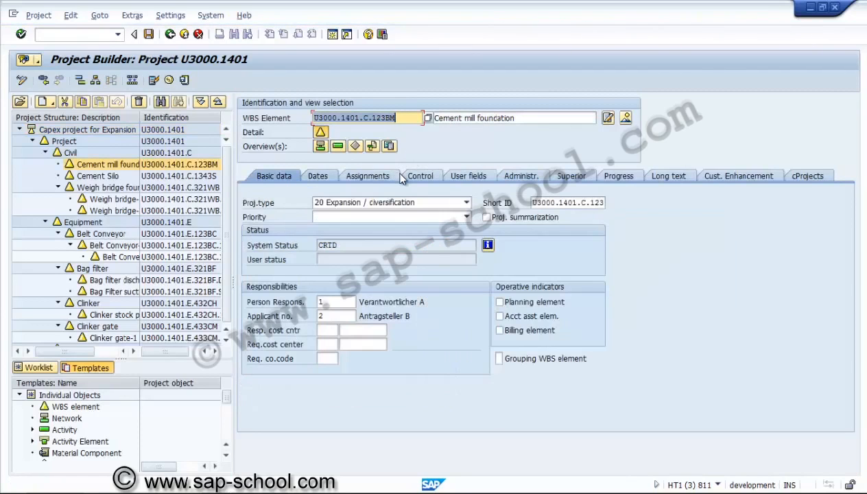
pyautogui.click(379, 174)
pyautogui.click(406, 177)
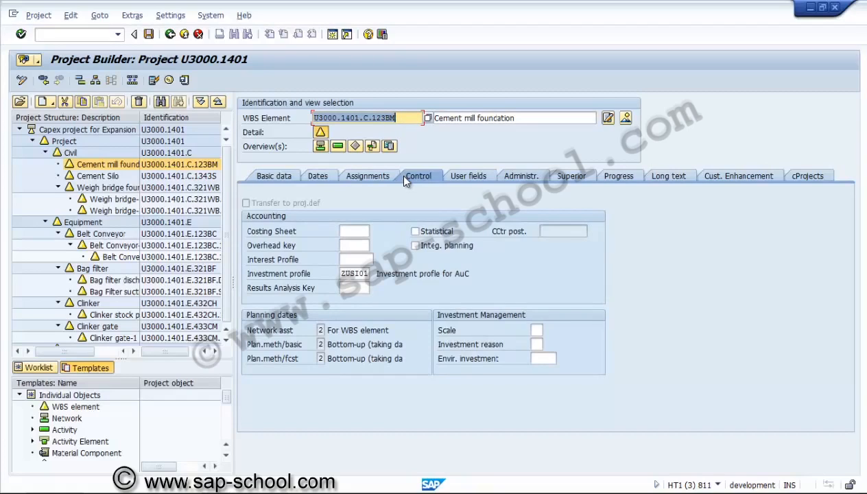
# Examine the user fields of the Cement mill foundation element, going through the field key, general, numeric and date fields.
pyautogui.click(466, 177)
pyautogui.click(519, 177)
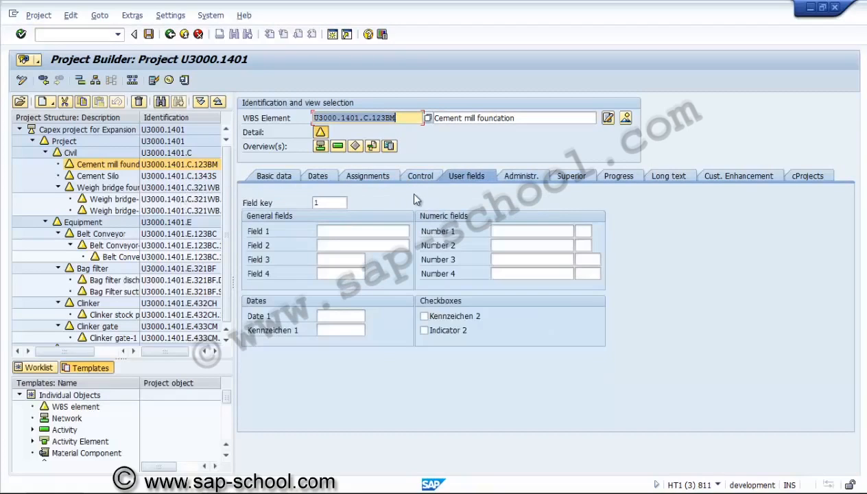
pyautogui.click(406, 216)
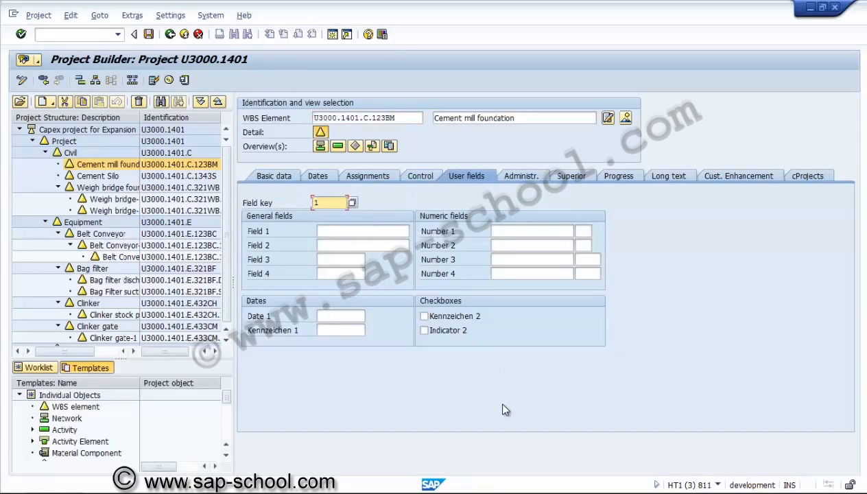
pyautogui.write('1')
pyautogui.press('Tab')
pyautogui.press('Tab')
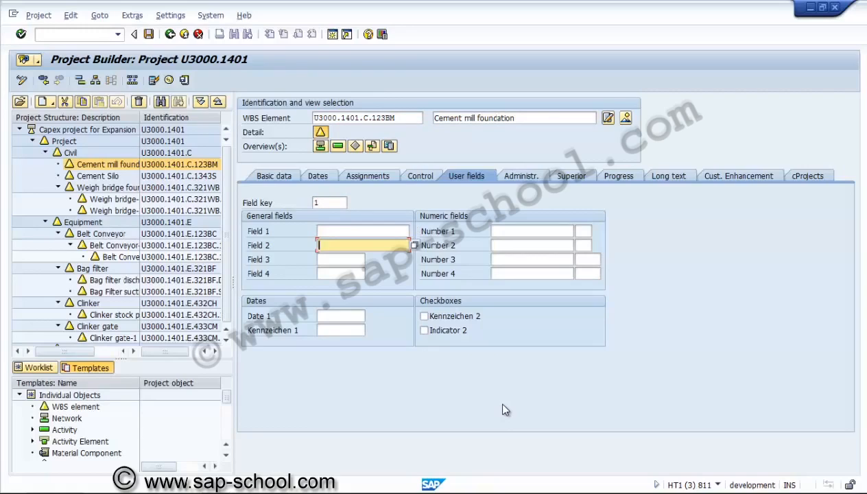
pyautogui.press('Tab')
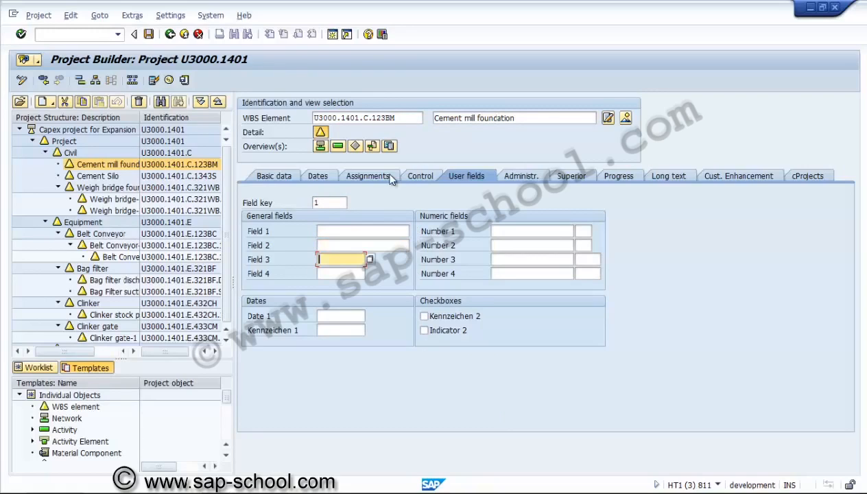
pyautogui.press('Tab')
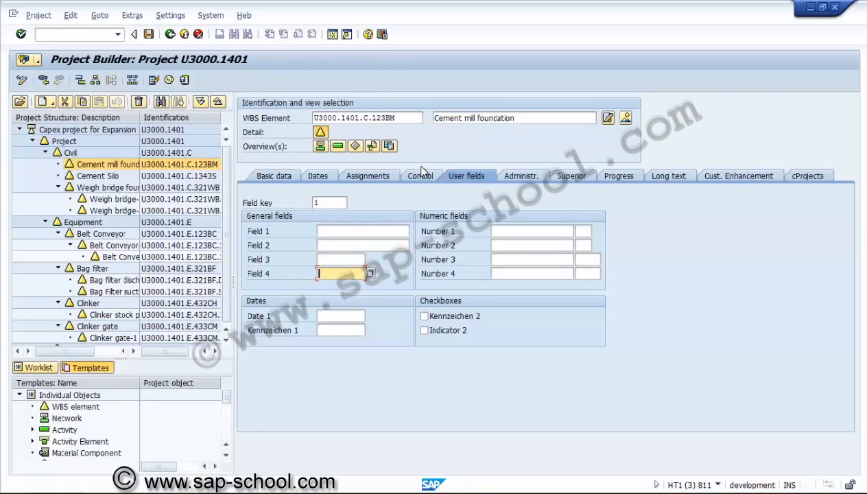
pyautogui.press('Tab')
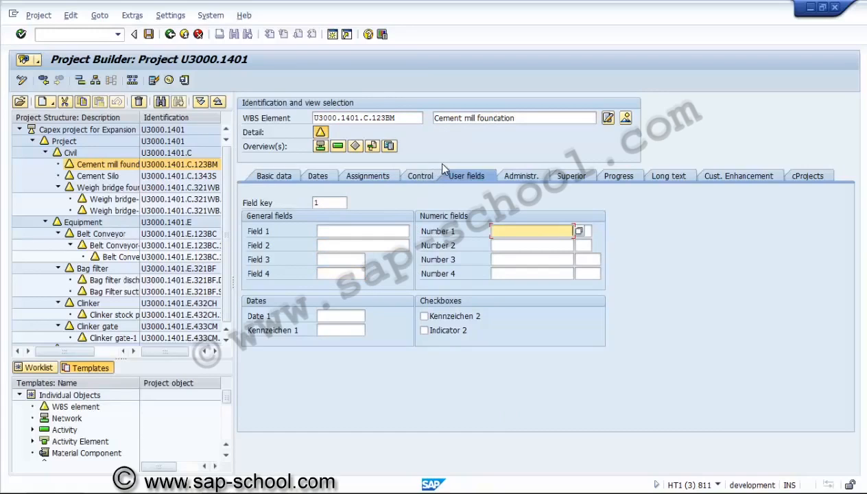
pyautogui.hotkey('ctrl', 'Tab')
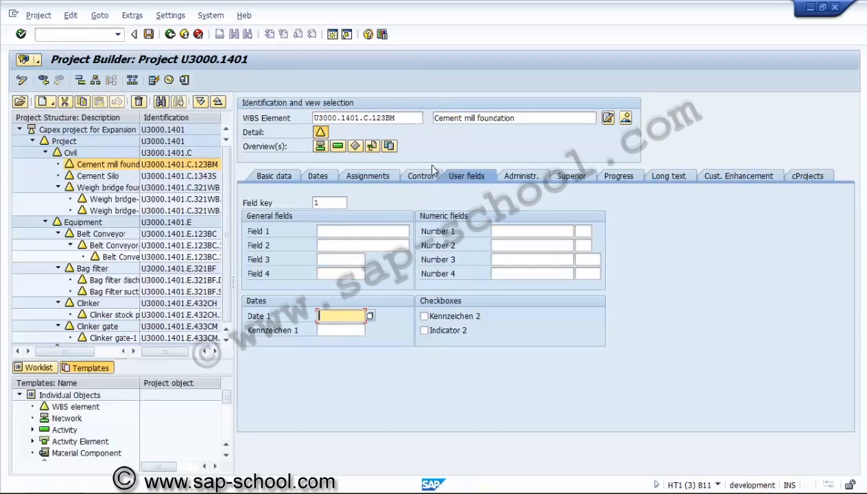
pyautogui.press('Tab')
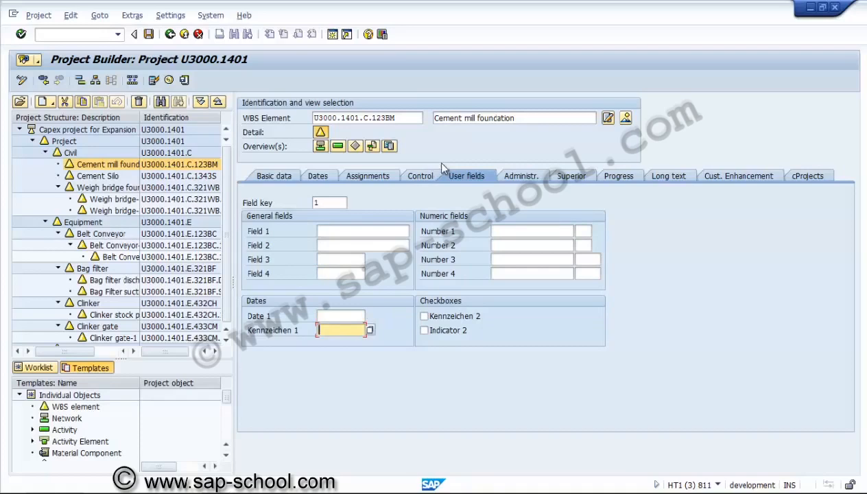
# Review the Cement mill foundation element's administration, superior path, progress, long text and customer enhancement data, plus its network overview.
pyautogui.hotkey('ctrl', 'pagedown')
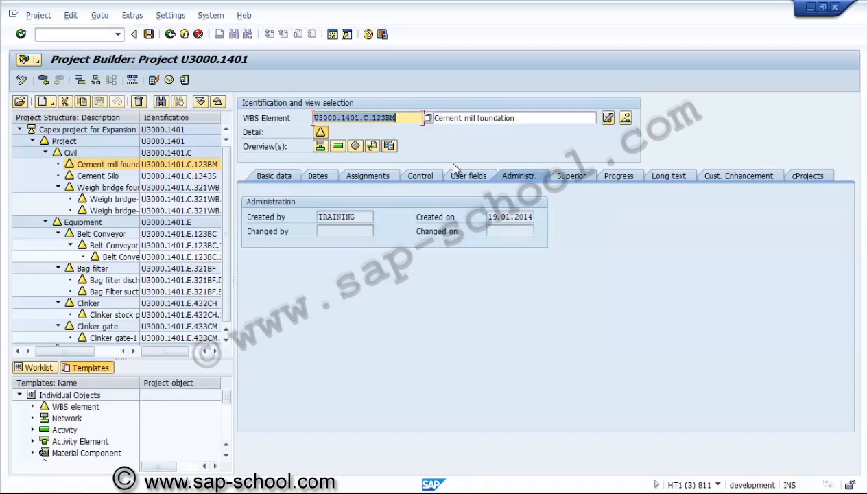
pyautogui.hotkey('ctrl', 'pagedown')
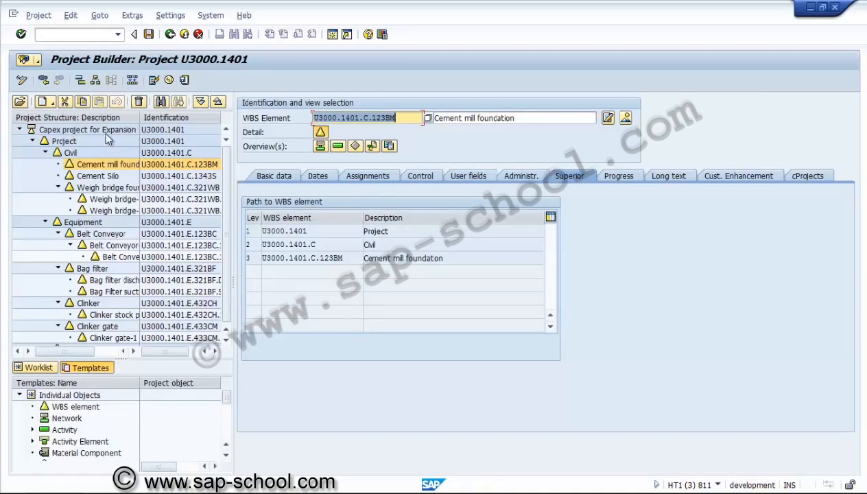
pyautogui.hotkey('ctrl', 'pagedown')
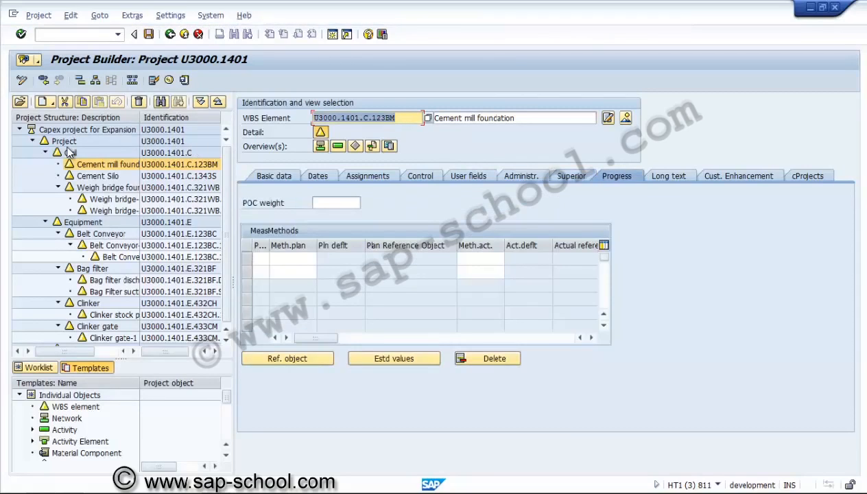
pyautogui.click(314, 132)
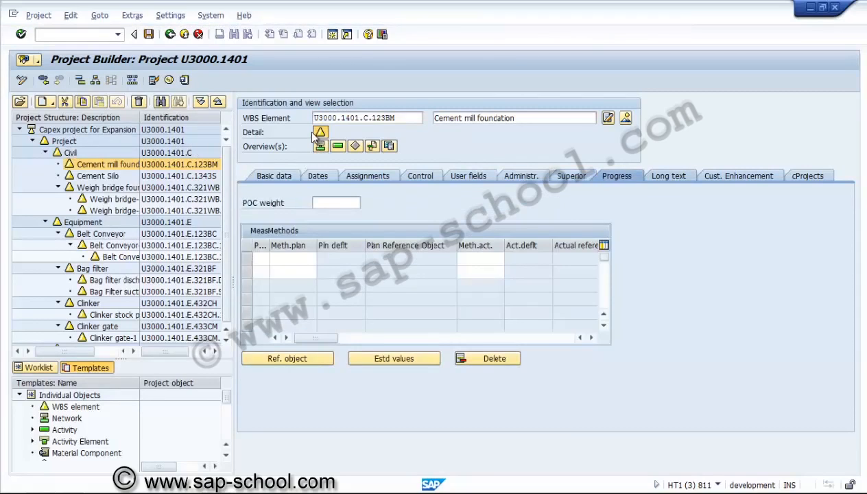
pyautogui.hotkey('ctrl', 'pagedown')
pyautogui.click(315, 136)
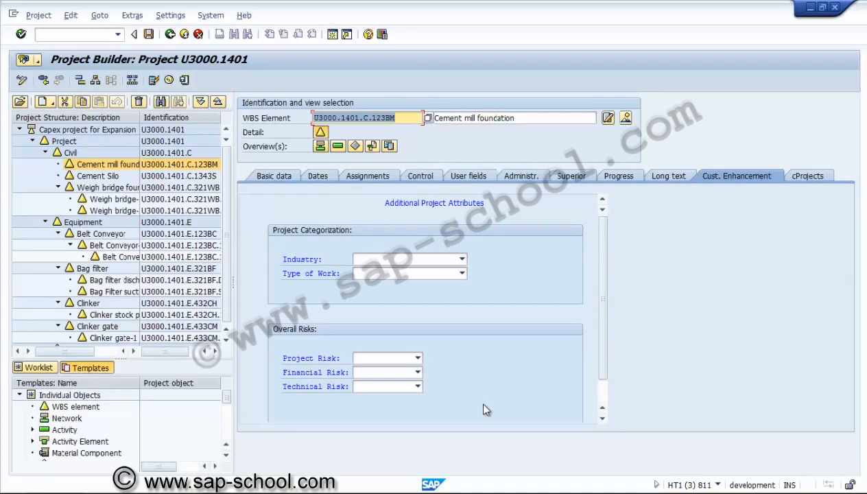
pyautogui.click(320, 146)
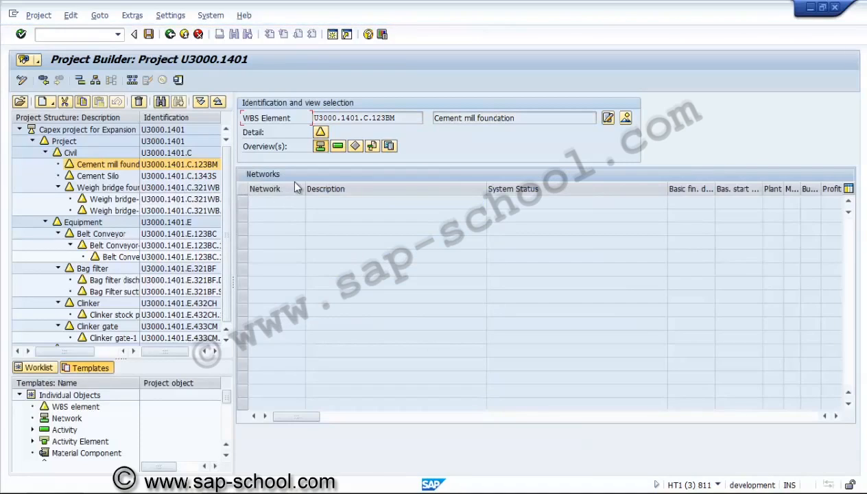
# Return to the project definition of U3000.1401 and open project U3000.1403 instead.
pyautogui.click(87, 130)
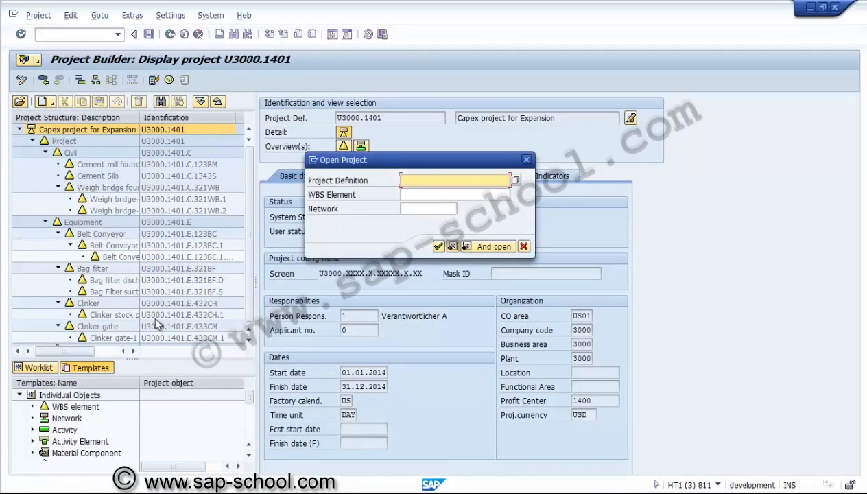
pyautogui.write('U3000.1402')
pyautogui.press('BackSpace')
pyautogui.write('3')
pyautogui.press('Return')
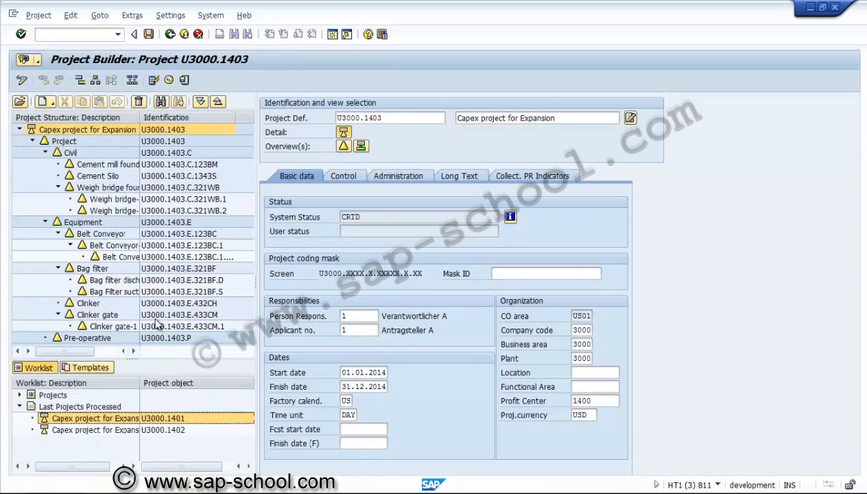
pyautogui.press('Down')
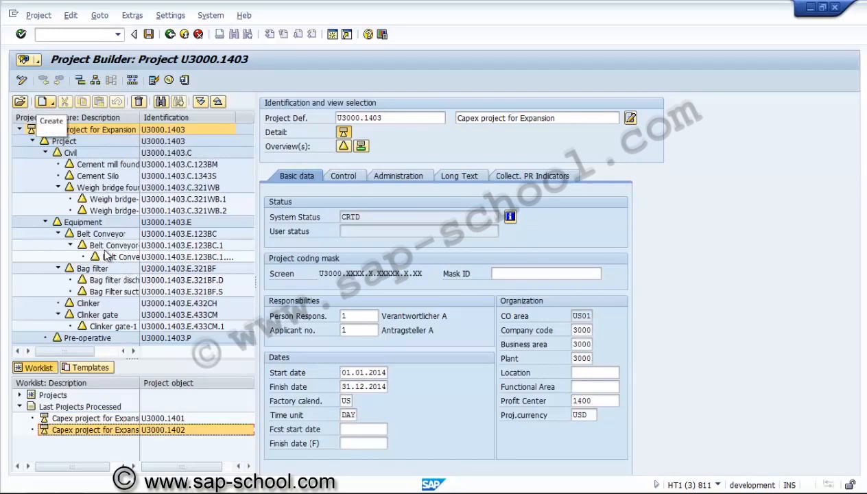
pyautogui.click(46, 102)
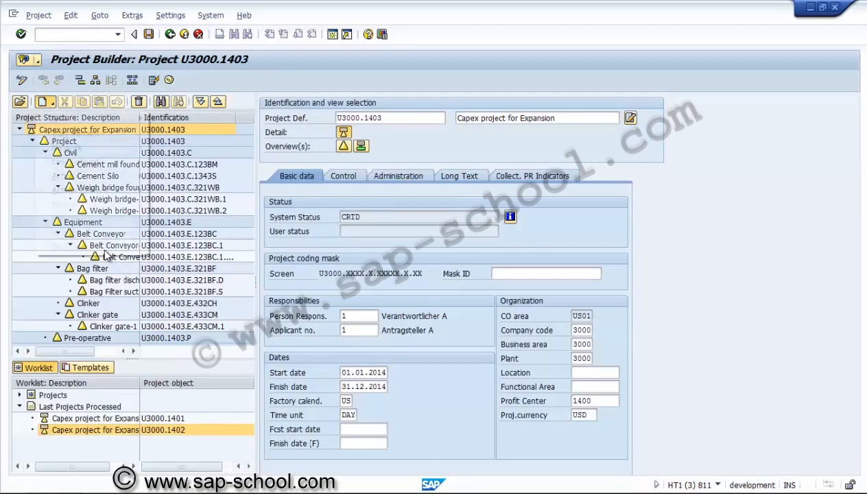
pyautogui.moveTo(61, 118)
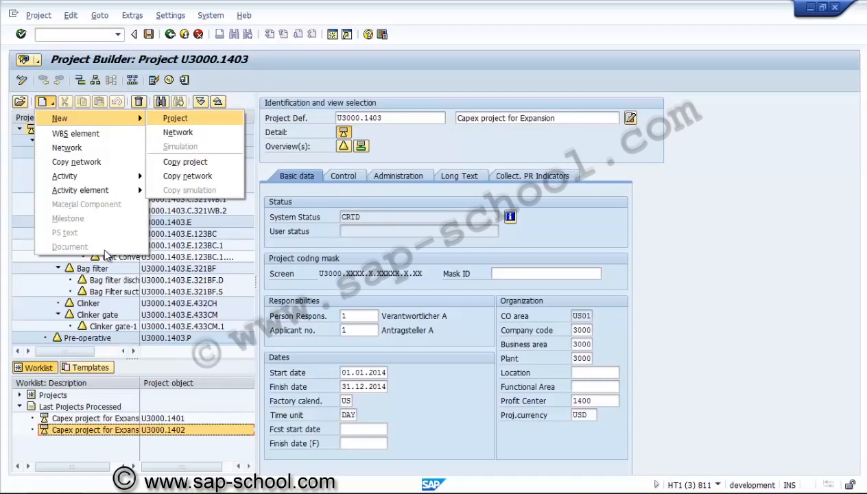
pyautogui.press('Return')
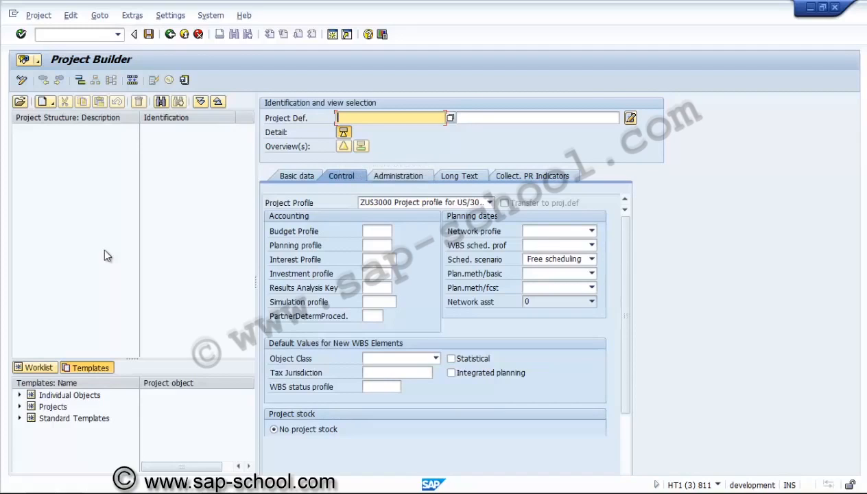
pyautogui.press('F12')
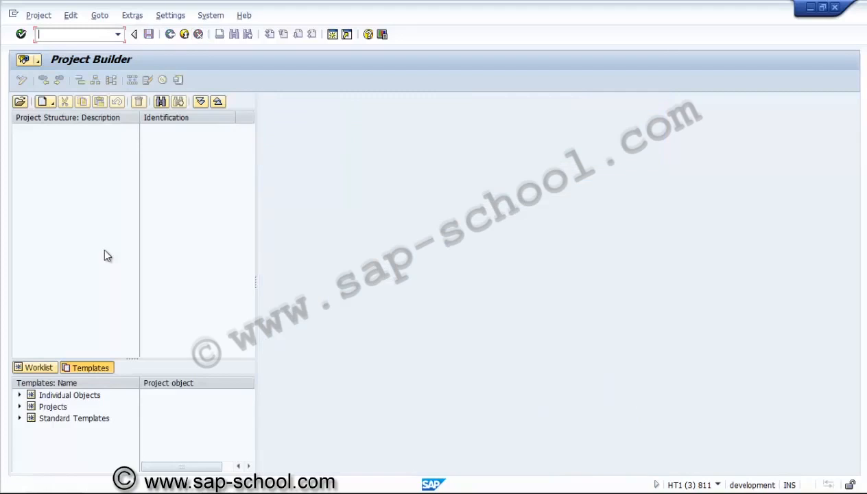
# Start copying a project and adopt the next open number from U3000.1403 onward, U3000.1404, as the new project definition.
pyautogui.press('Return')
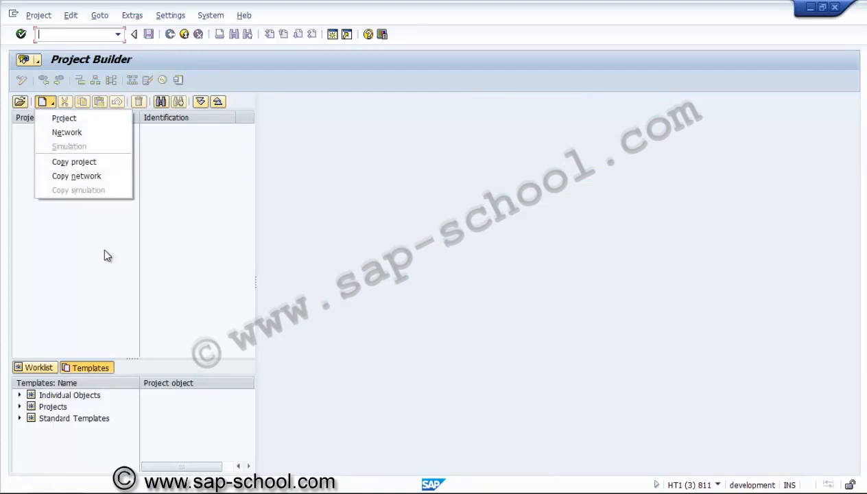
pyautogui.press('Down')
pyautogui.press('Down')
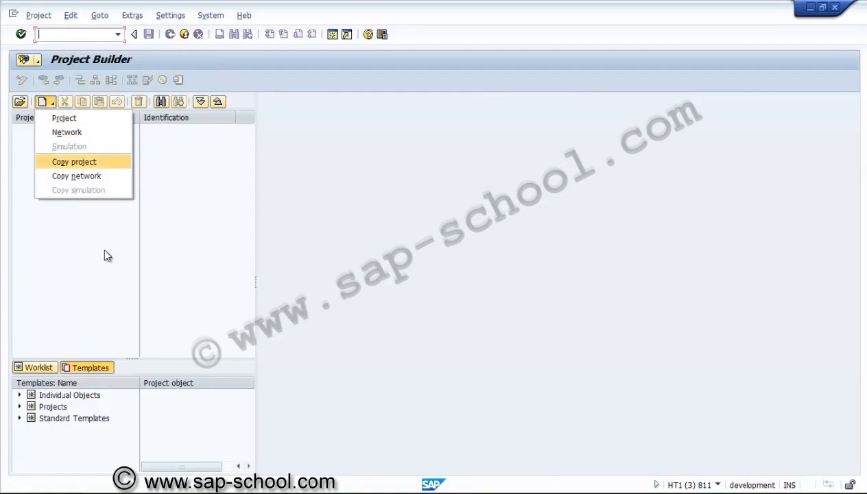
pyautogui.press('Return')
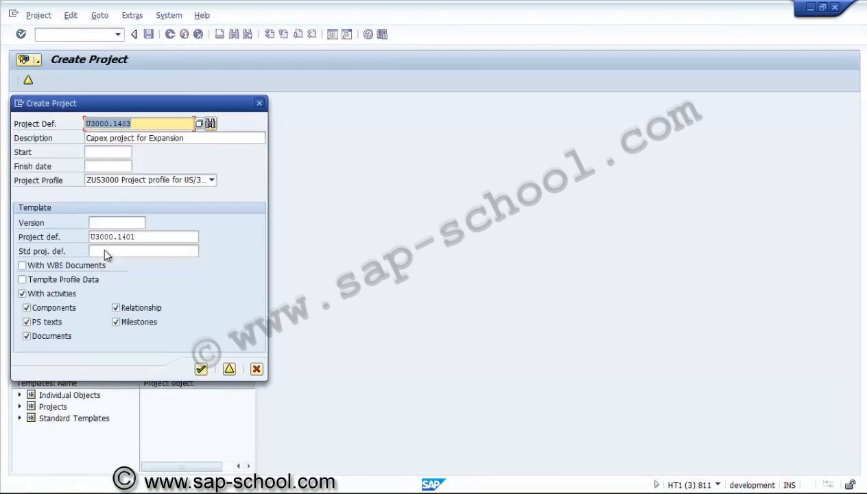
pyautogui.click(136, 237)
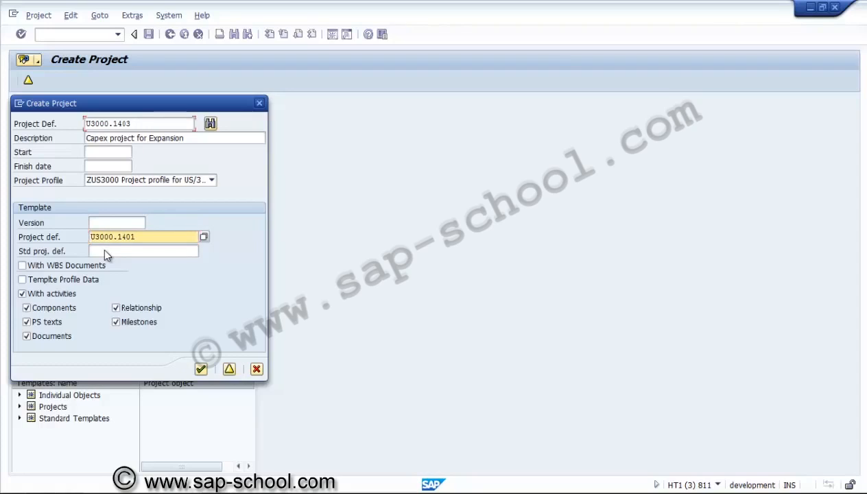
pyautogui.click(130, 124)
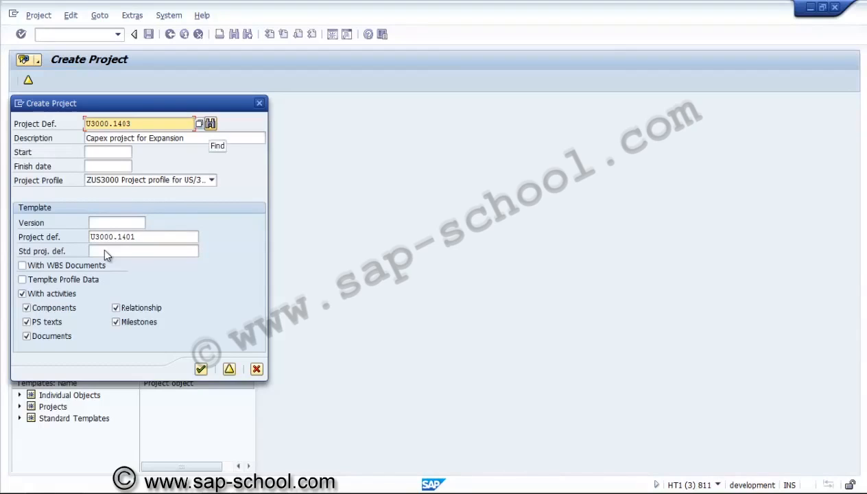
pyautogui.press('Return')
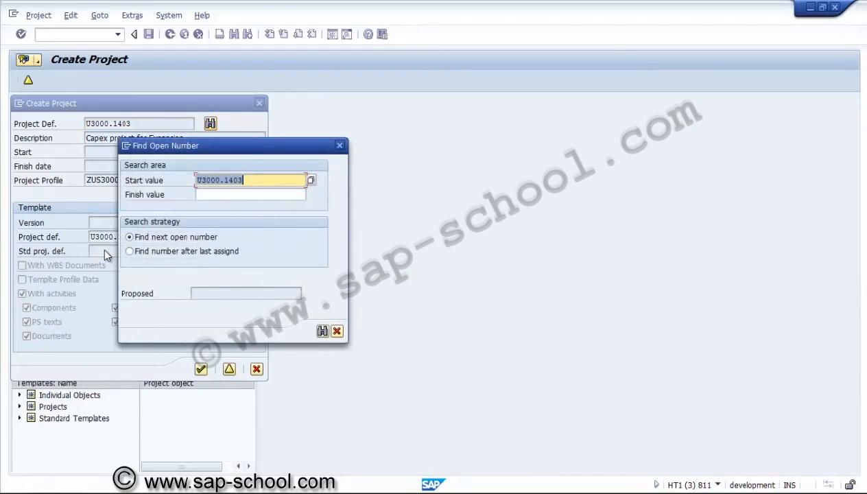
pyautogui.press('End')
pyautogui.press('Return')
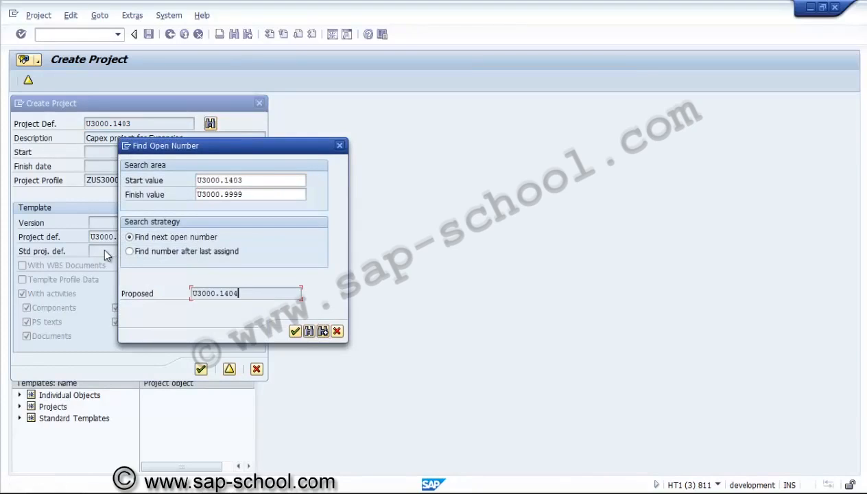
pyautogui.press('Return')
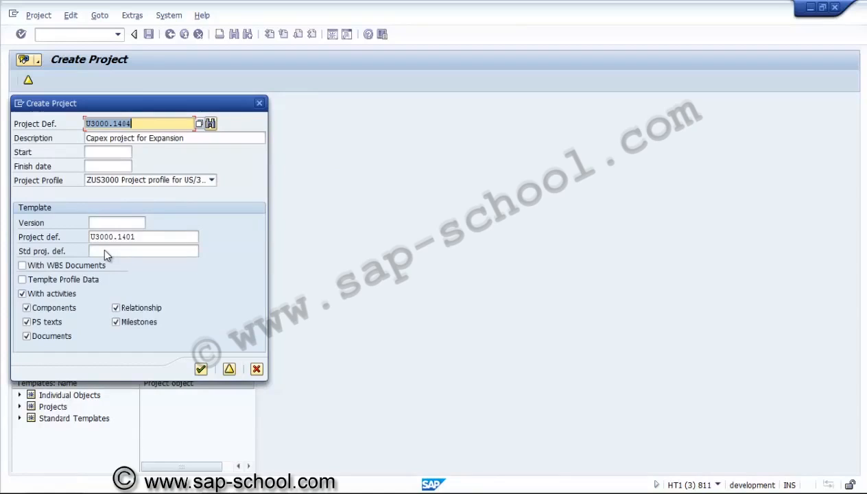
# Set the new project's start date to 01.01.2014 and its finish date to 31.12.2014.
pyautogui.press('Tab')
pyautogui.press('Tab')
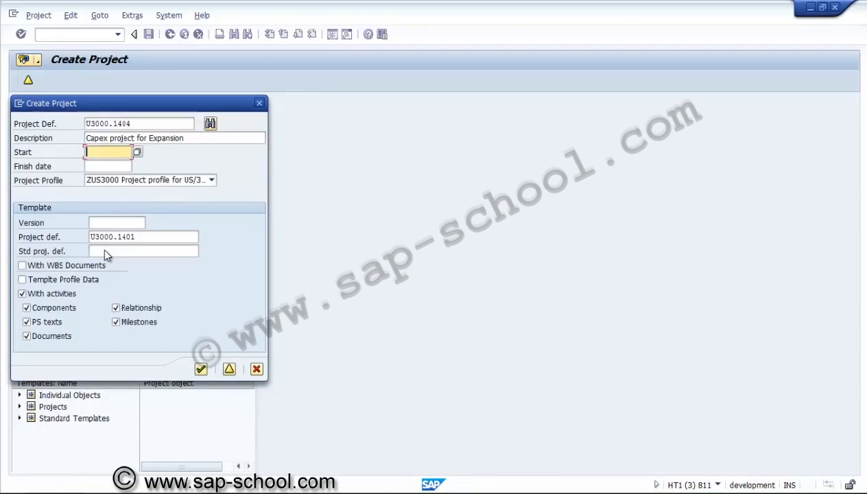
pyautogui.write('01012014')
pyautogui.press('Tab')
pyautogui.write('311220')
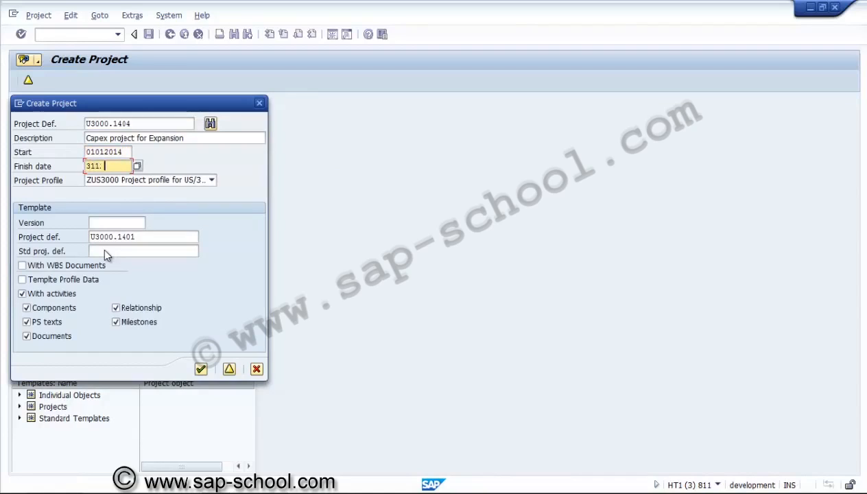
pyautogui.write('14')
# Set the template project definition for the copy to U3000.1402.
pyautogui.press('Tab')
pyautogui.press('Tab')
pyautogui.press('Tab')
pyautogui.press('BackSpace')
pyautogui.write('2')
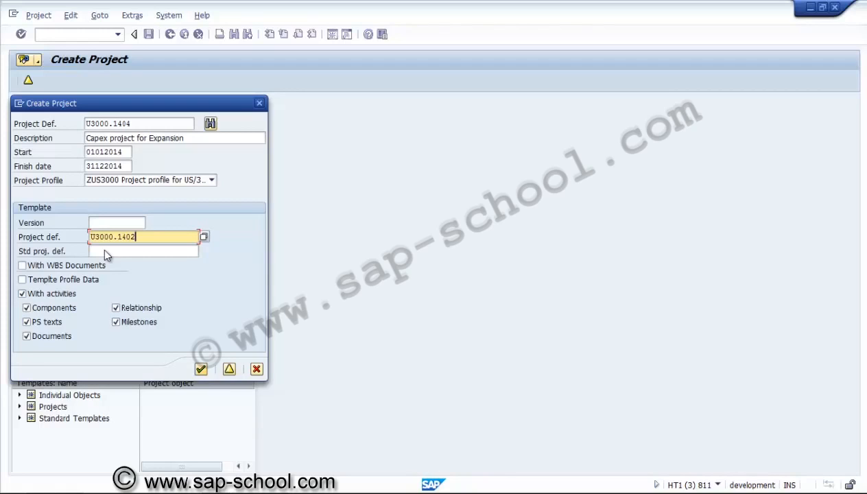
# Carry out the copy, accepting the non-working-day start date, and review the new project's detail views from basic data to long text.
pyautogui.press('Return')
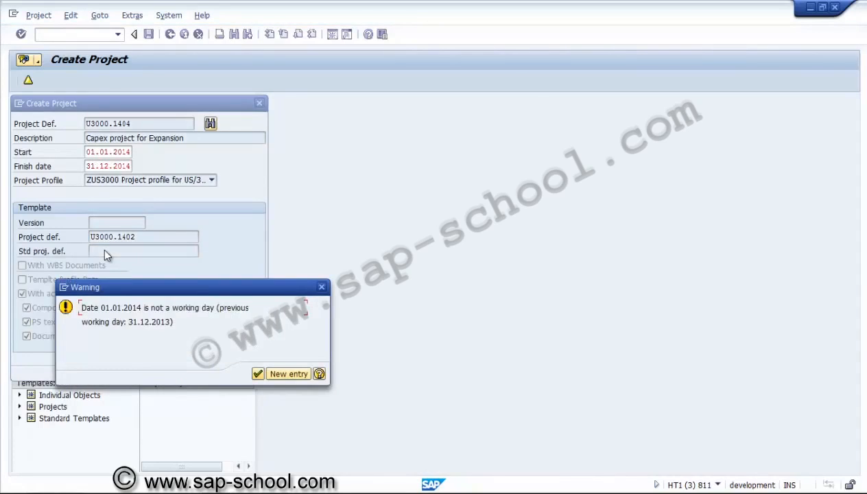
pyautogui.press('Return')
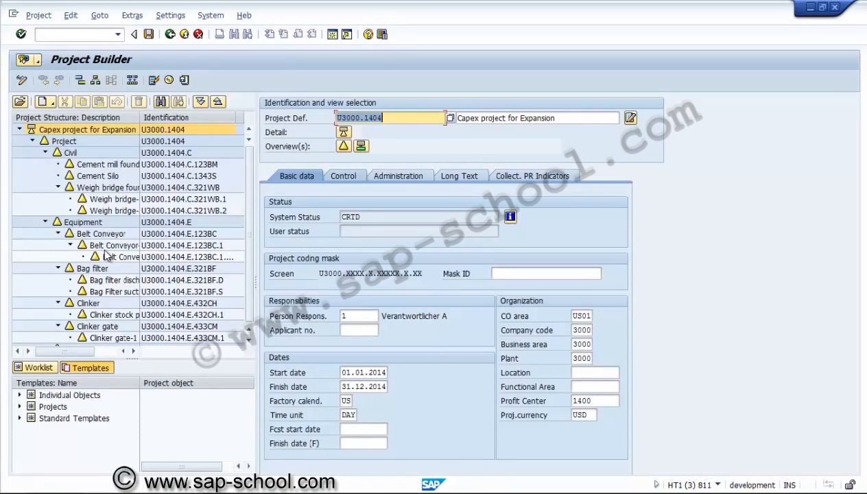
pyautogui.hotkey('ctrl', 'pagedown')
pyautogui.hotkey('ctrl', 'pagedown')
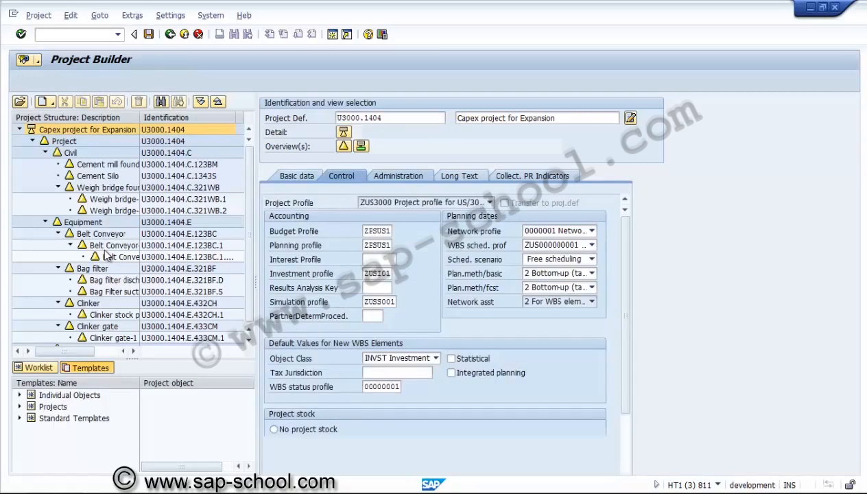
pyautogui.hotkey('ctrl', 'pagedown')
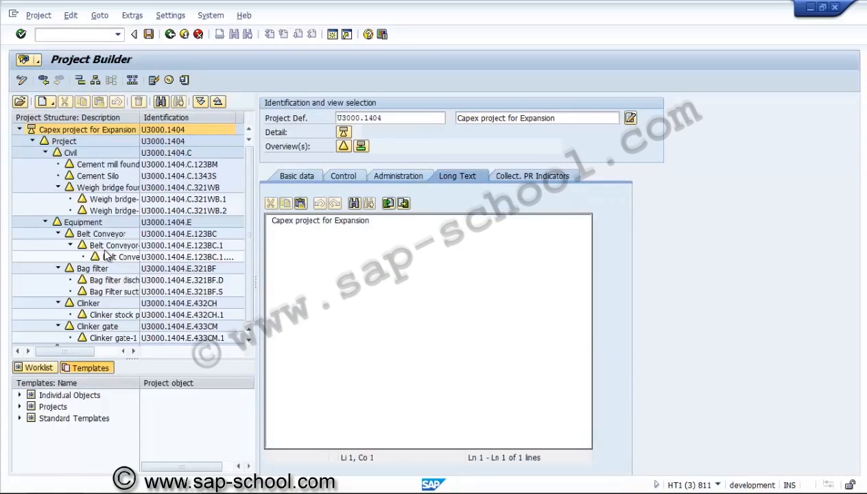
pyautogui.hotkey('ctrl', 'pagedown')
pyautogui.hotkey('ctrl', 'pagedown')
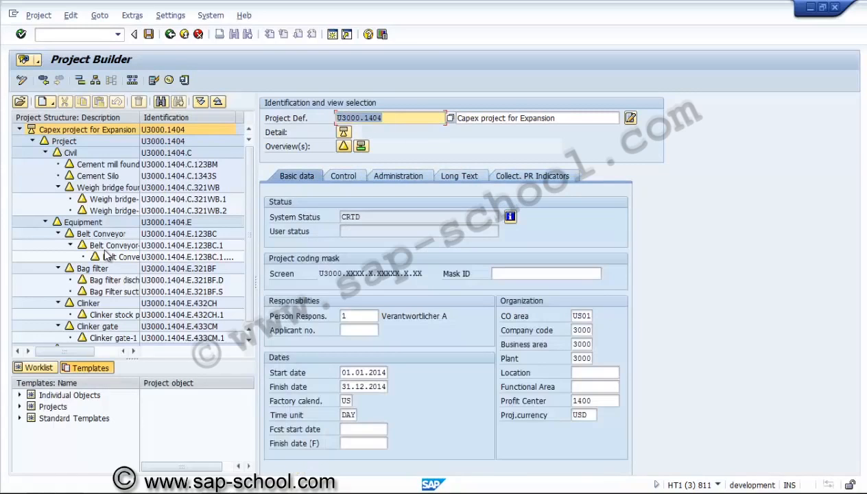
# Check the WBS element overview of the copied project, then save it and reopen U3000.1404 from the last processed projects.
pyautogui.click(343, 146)
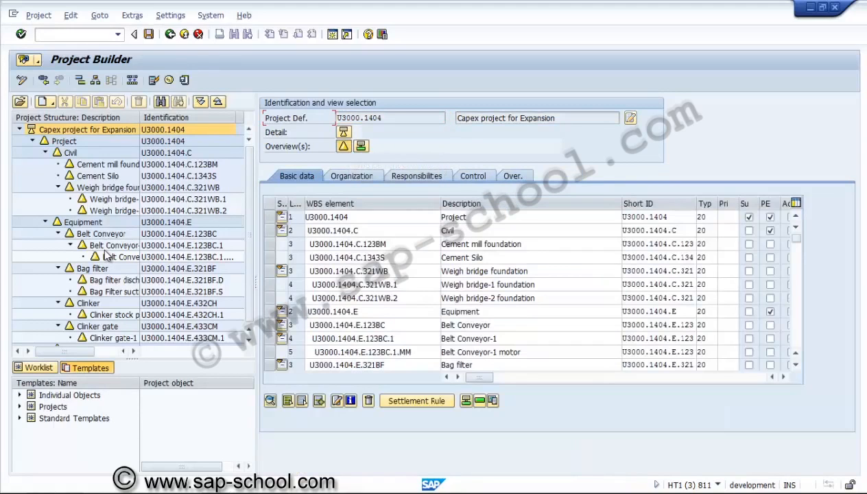
pyautogui.hotkey('ctrl', 's')
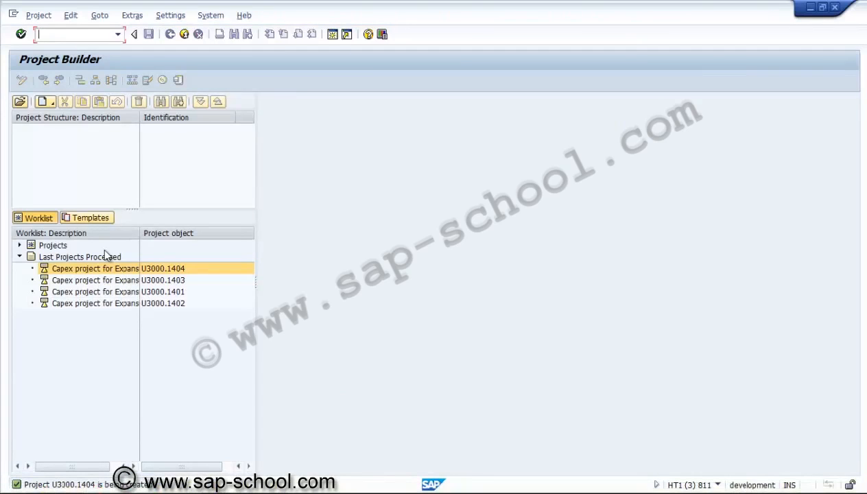
pyautogui.doubleClick(105, 267)
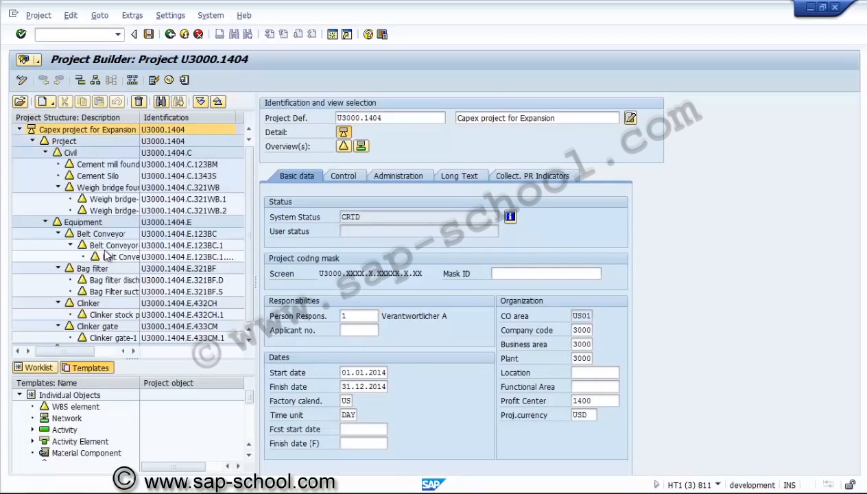
# Set the editing mode to D Display in the Project Builder's user-specific options.
pyautogui.hotkey('alt', 's')
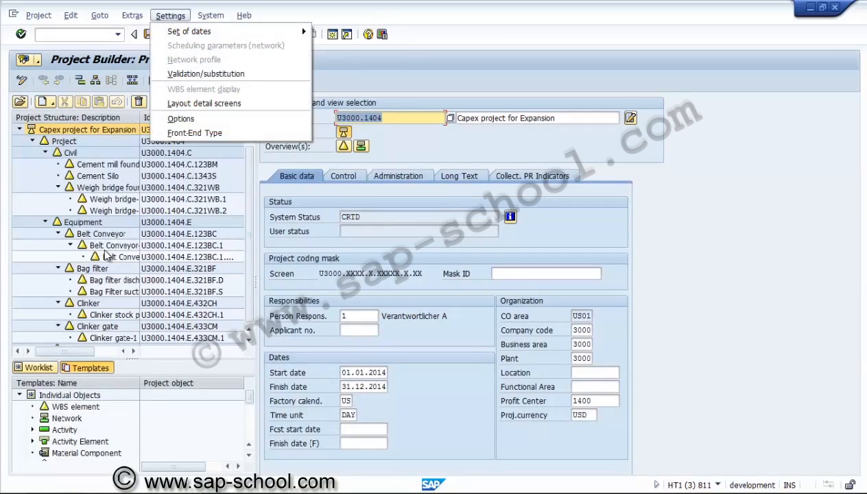
pyautogui.press('Down')
pyautogui.press('Down')
pyautogui.press('Down')
pyautogui.press('Down')
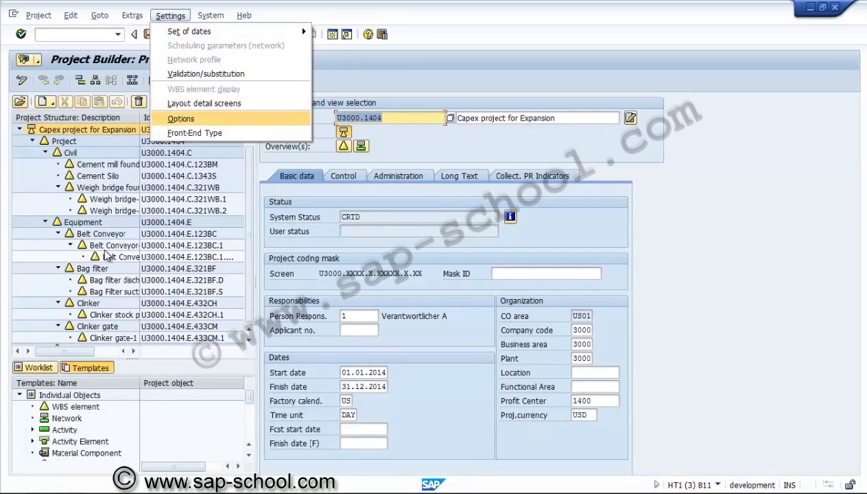
pyautogui.press('Return')
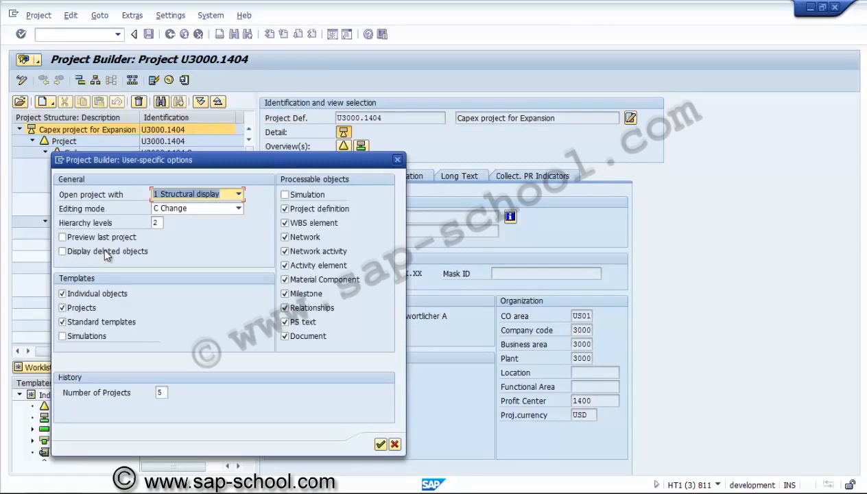
pyautogui.press('Tab')
pyautogui.press('F4')
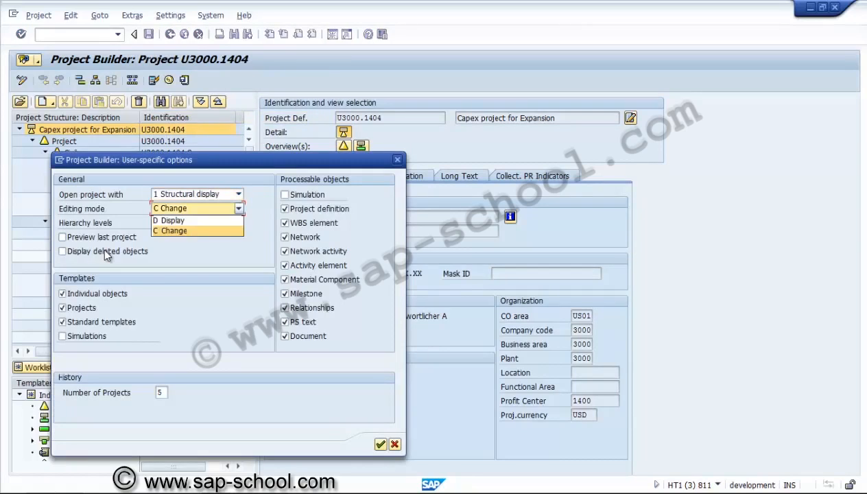
pyautogui.press('Up')
pyautogui.press('Return')
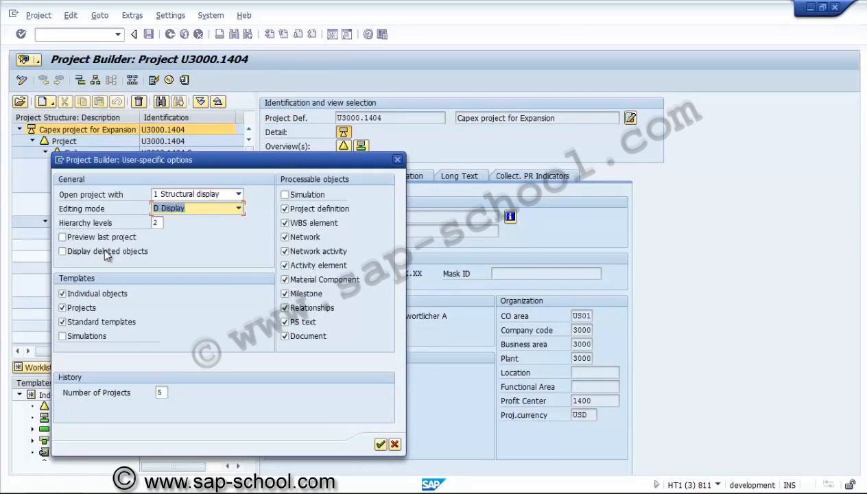
# Set the hierarchy levels to 4 and confirm the user-specific options.
pyautogui.press('Tab')
pyautogui.press('BackSpace')
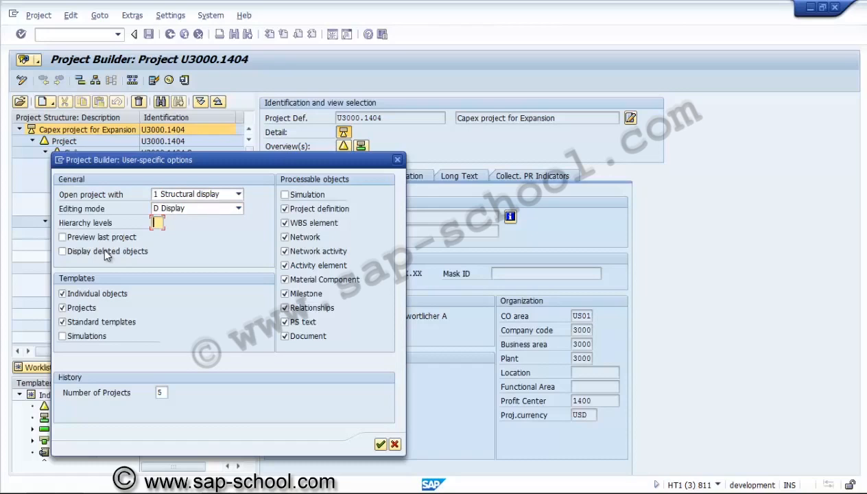
pyautogui.write('4')
pyautogui.press('Return')
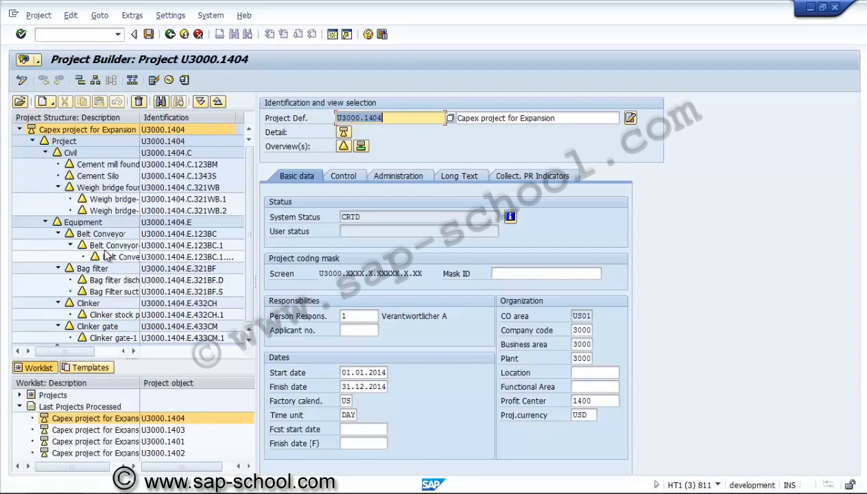
# Open project U3000.1401 from the last processed projects and expand its complete structure.
pyautogui.doubleClick(96, 441)
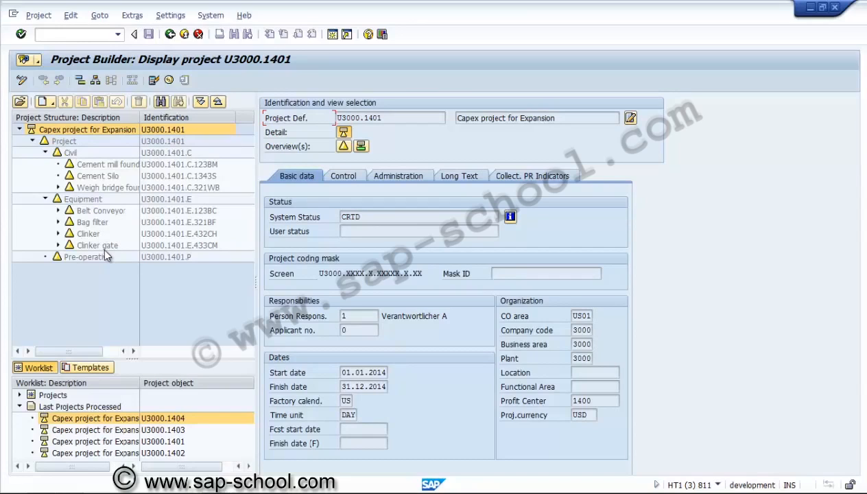
pyautogui.click(201, 102)
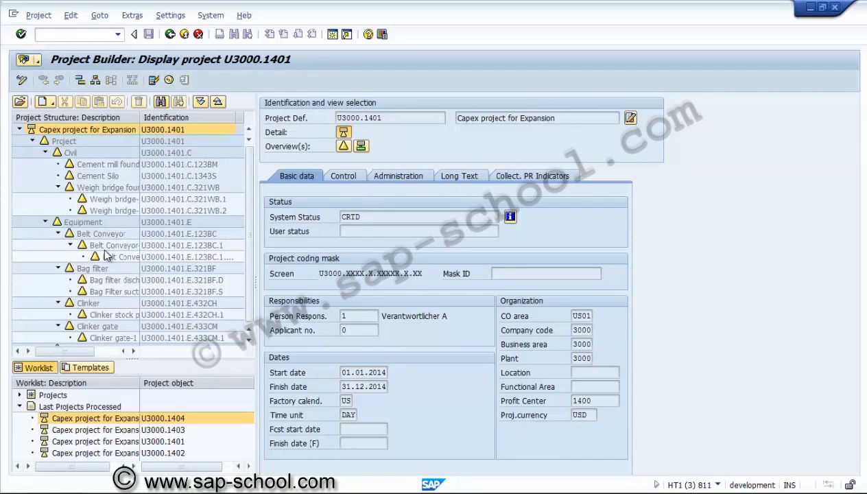
# Find the WBS element U3000.1401.e.433cm.1 by searching the structure by project object.
pyautogui.hotkey('ctrl', 'f')
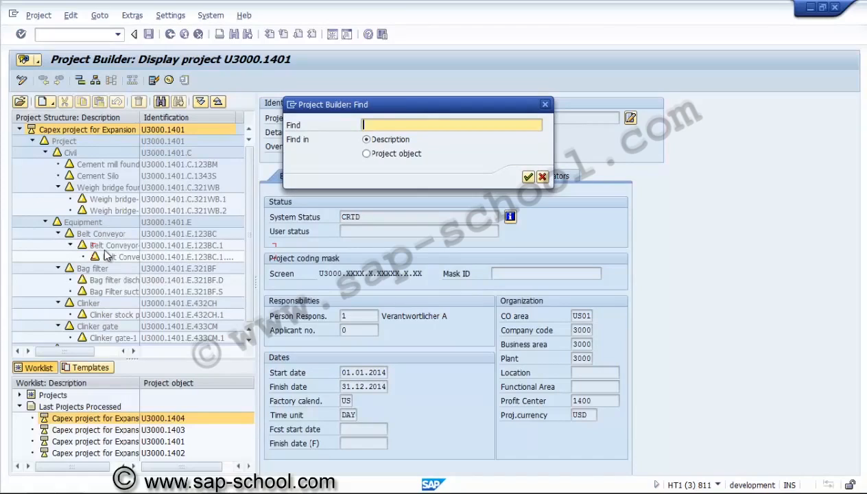
pyautogui.press('Tab')
pyautogui.press('Down')
pyautogui.hotkey('shift', 'Tab')
pyautogui.write('U3000.140')
pyautogui.write('1.e.433cm.1')
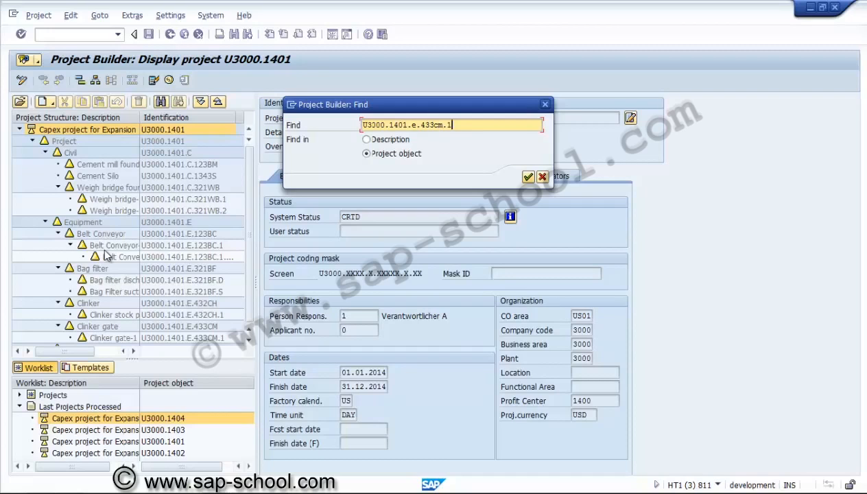
pyautogui.press('Return')
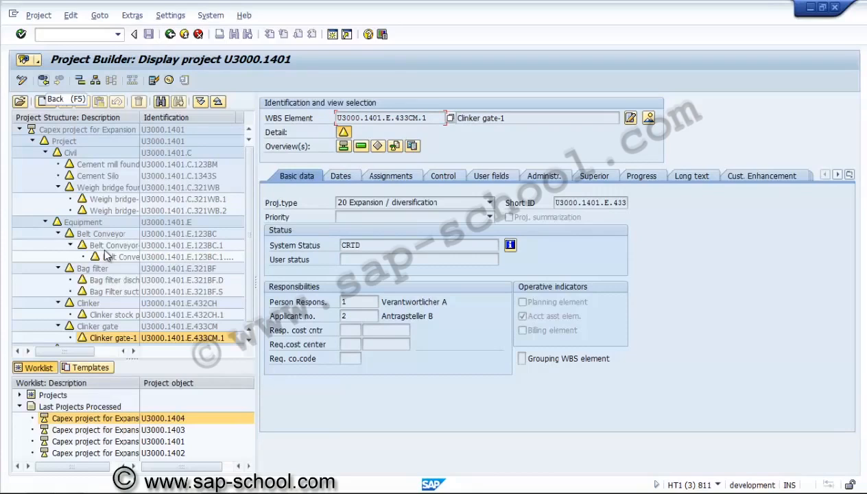
# Return to the project definition of U3000.1401 and view its schedule in the project planning board.
pyautogui.press('F5')
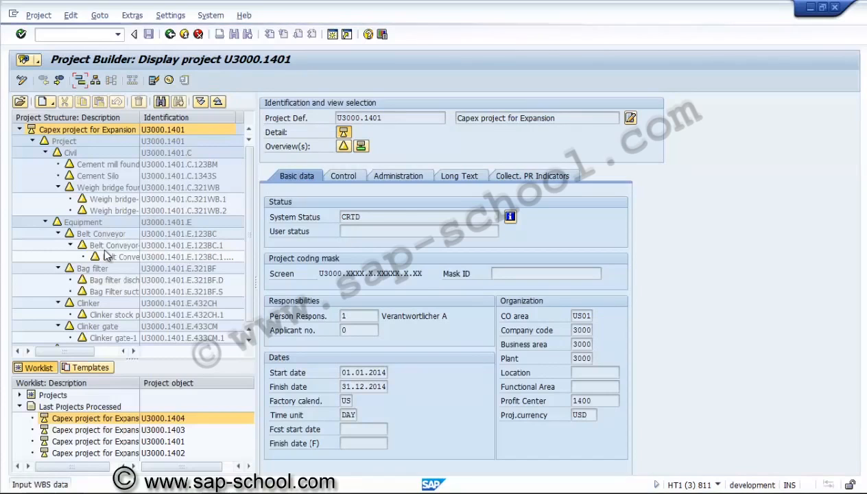
pyautogui.hotkey('shift', 'F8')
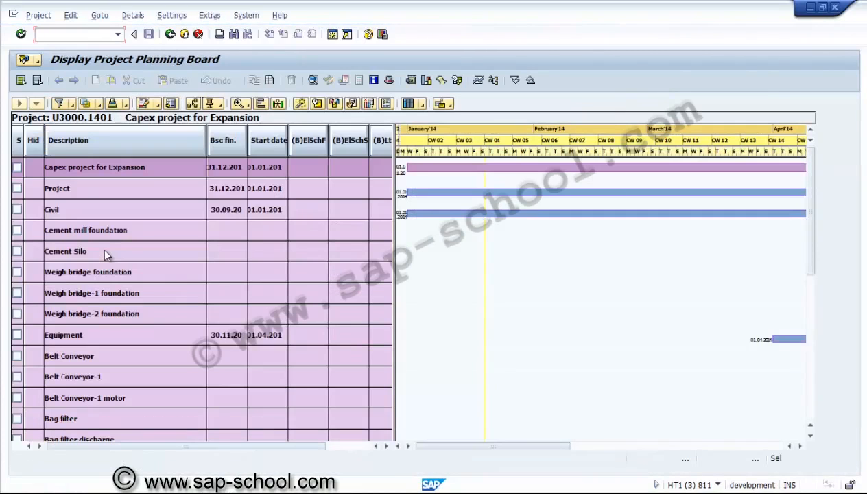
pyautogui.press('F3')
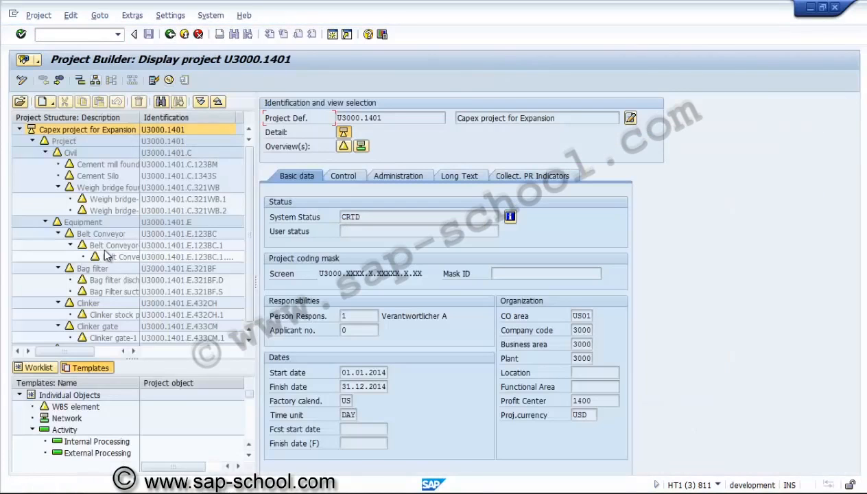
# View the hierarchy graphic of U3000.1401 with the WBS element display set to small, and return to the project.
pyautogui.hotkey('shift', 'F6')
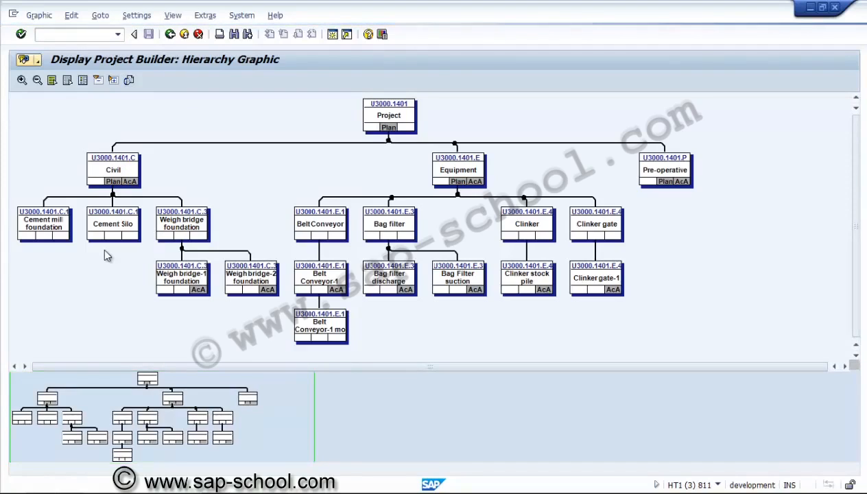
pyautogui.hotkey('shift', 'F6')
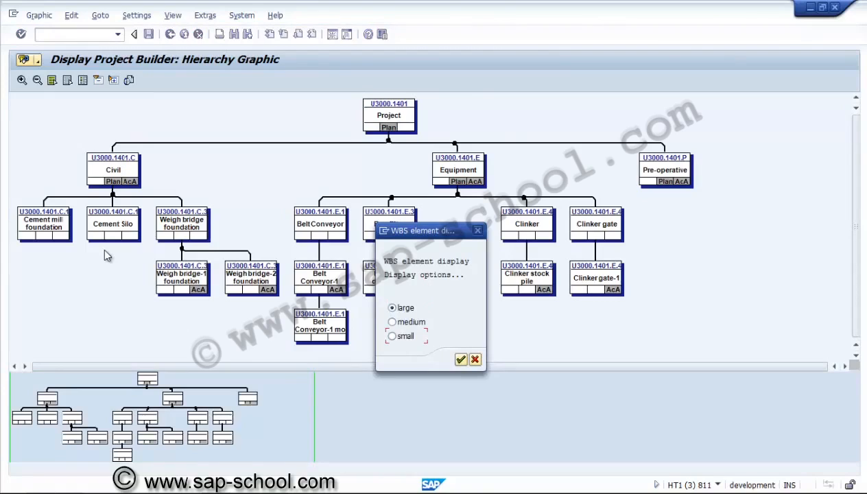
pyautogui.press('Return')
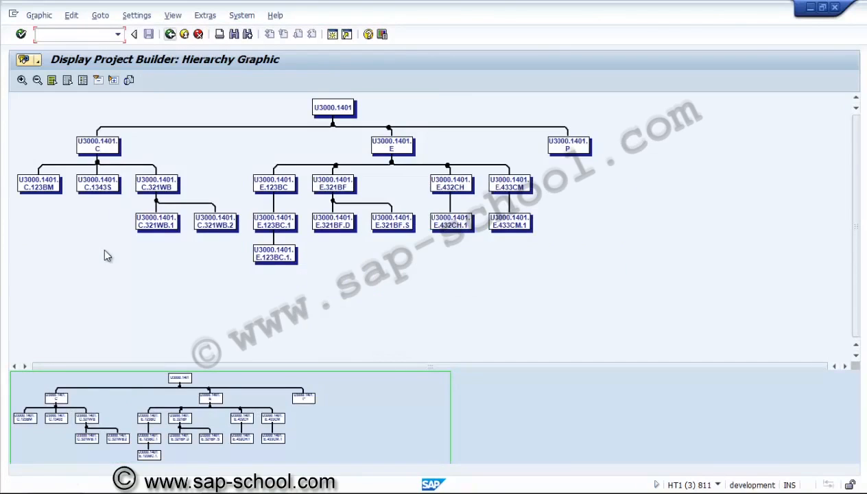
pyautogui.press('F3')
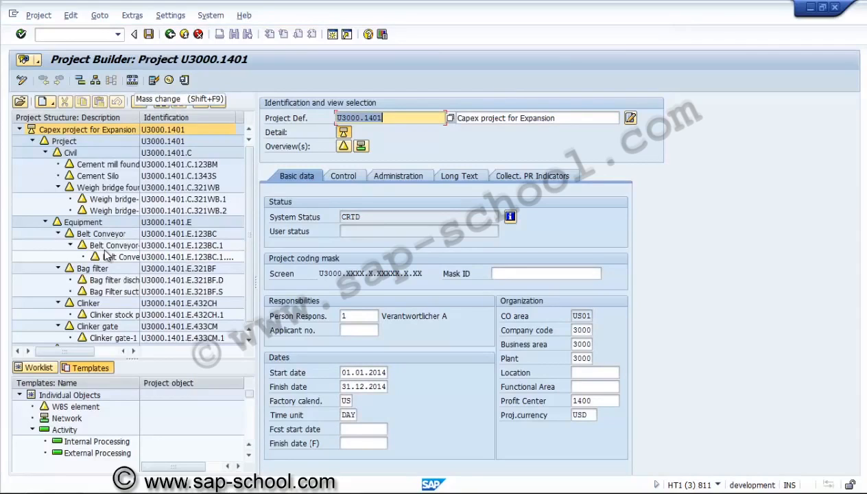
# Start a mass change for the WBS elements of U3000.1401 and choose Person Responsible from the field pool as the field to change.
pyautogui.doubleClick(105, 252)
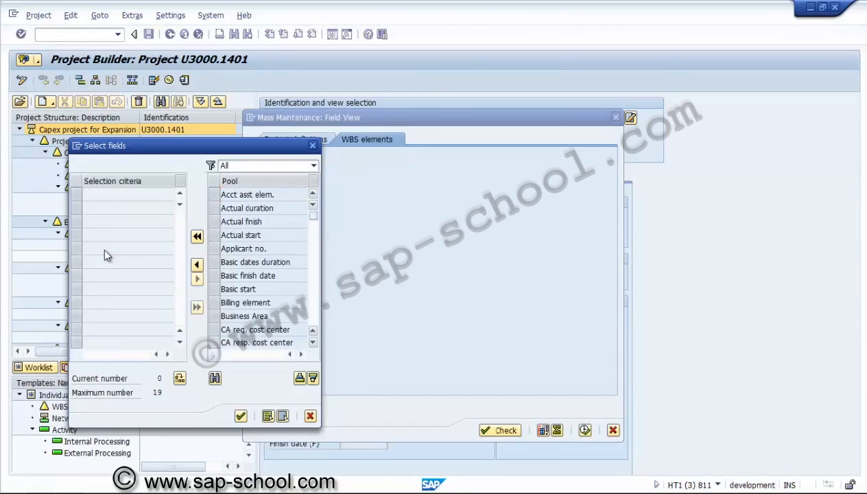
pyautogui.press('pagedown')
pyautogui.press('pagedown')
pyautogui.press('pagedown')
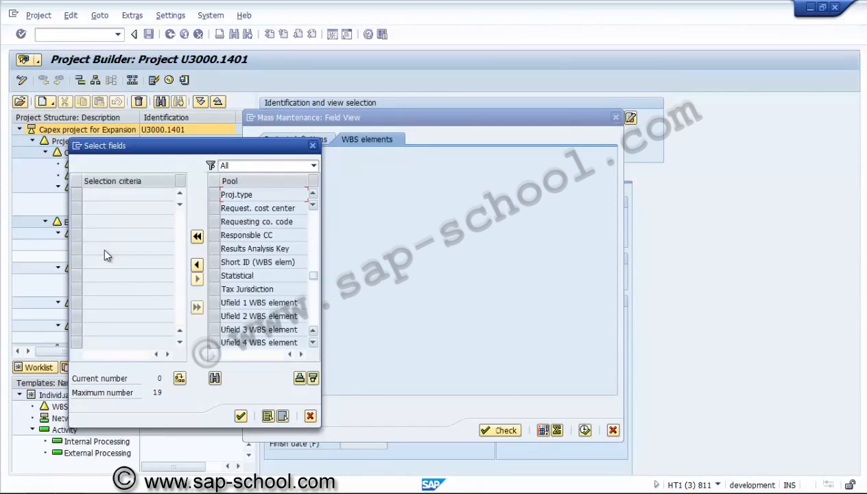
pyautogui.press('pagedown')
pyautogui.press('pagedown')
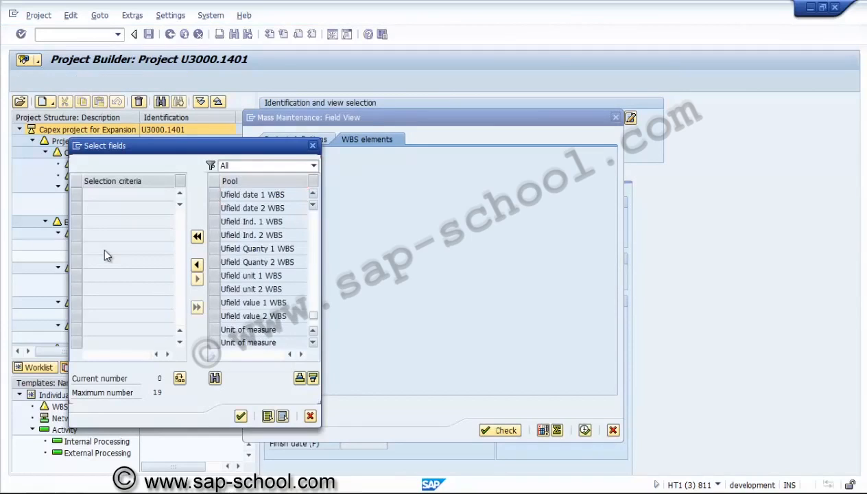
pyautogui.press('pageup')
pyautogui.press('pageup')
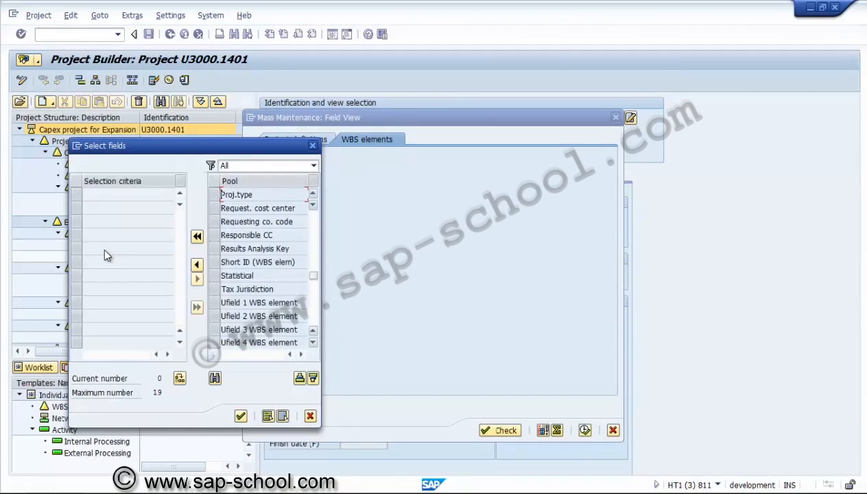
pyautogui.press('pageup')
pyautogui.press('pageup')
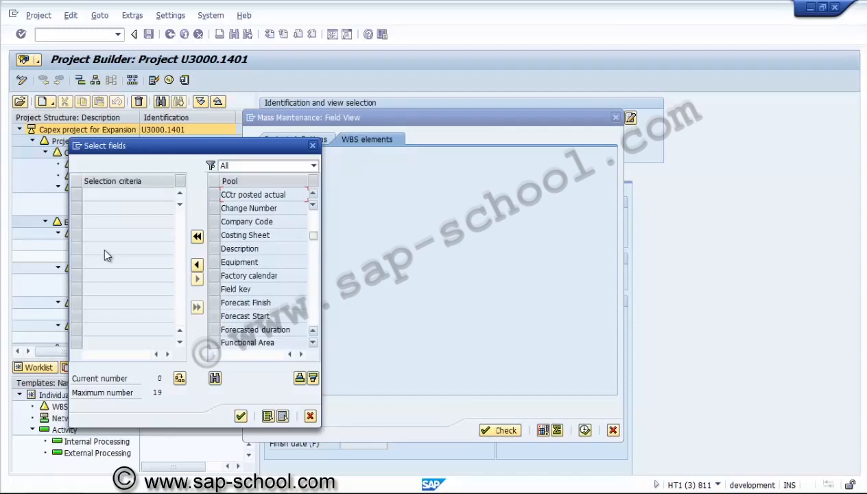
pyautogui.press('pageup')
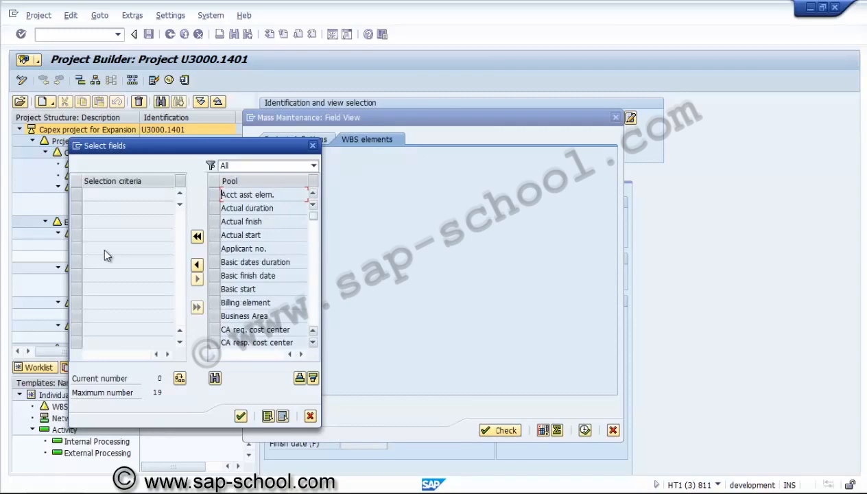
pyautogui.press('pagedown')
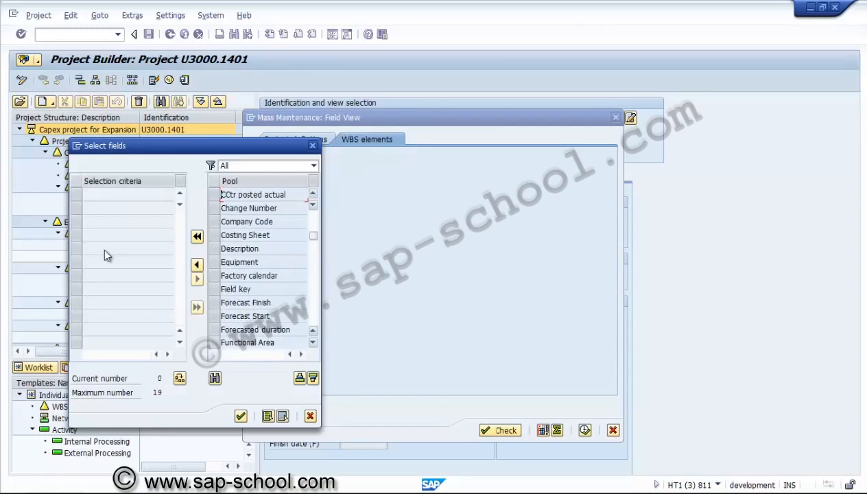
pyautogui.press('pagedown')
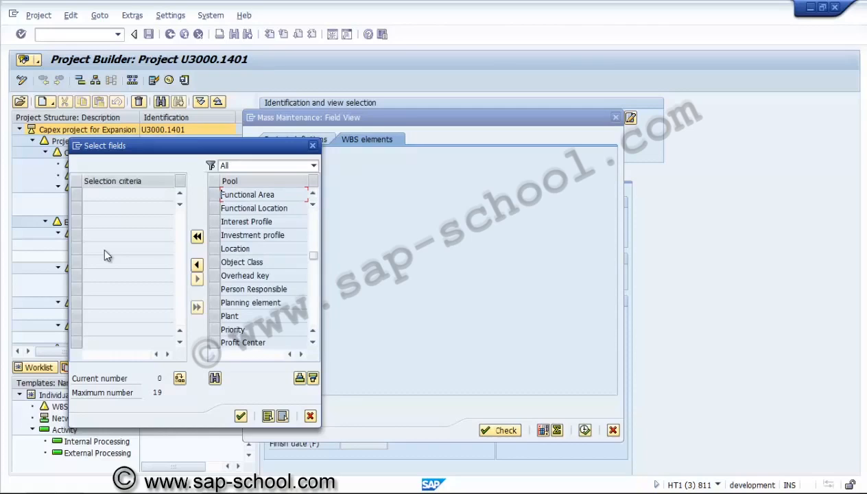
pyautogui.click(288, 289)
pyautogui.click(214, 289)
pyautogui.click(197, 264)
pyautogui.click(240, 415)
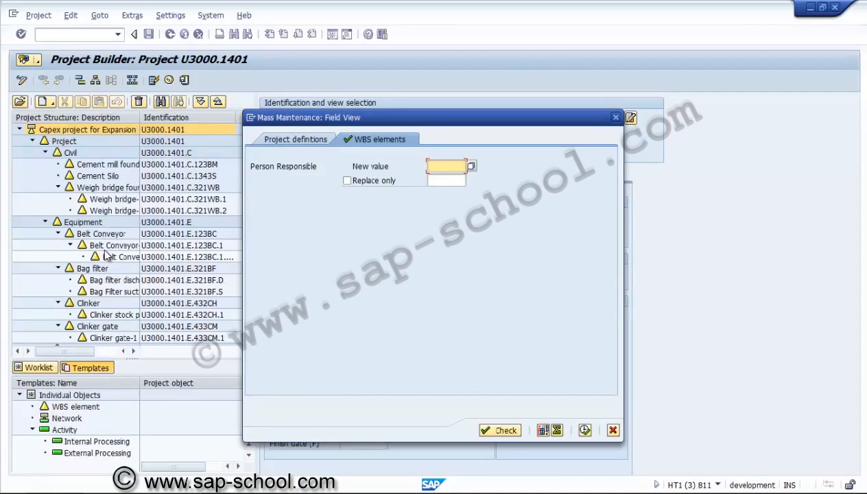
# Replace person responsible 00000001 with 00000002 in the WBS elements, restricted to the old value, and execute the mass change.
pyautogui.click(471, 166)
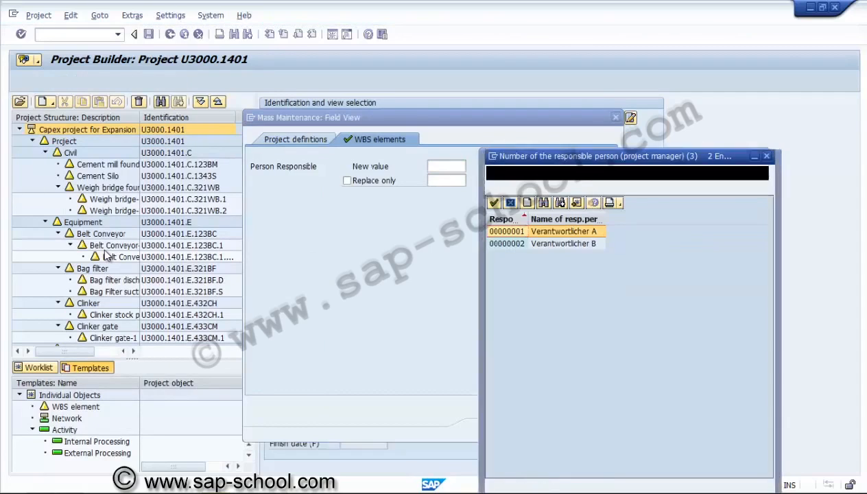
pyautogui.doubleClick(563, 243)
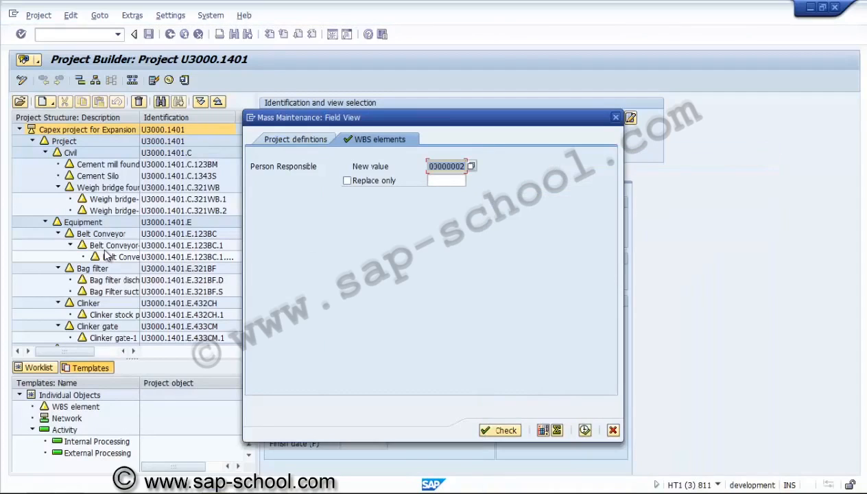
pyautogui.click(347, 181)
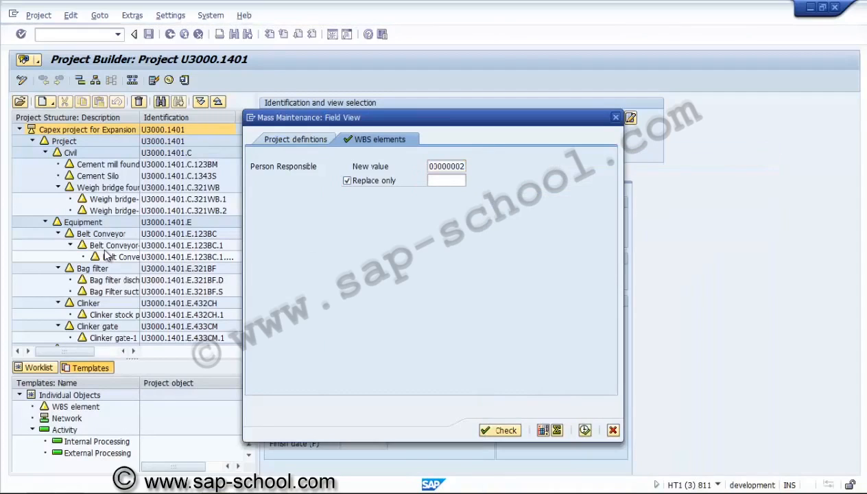
pyautogui.click(446, 180)
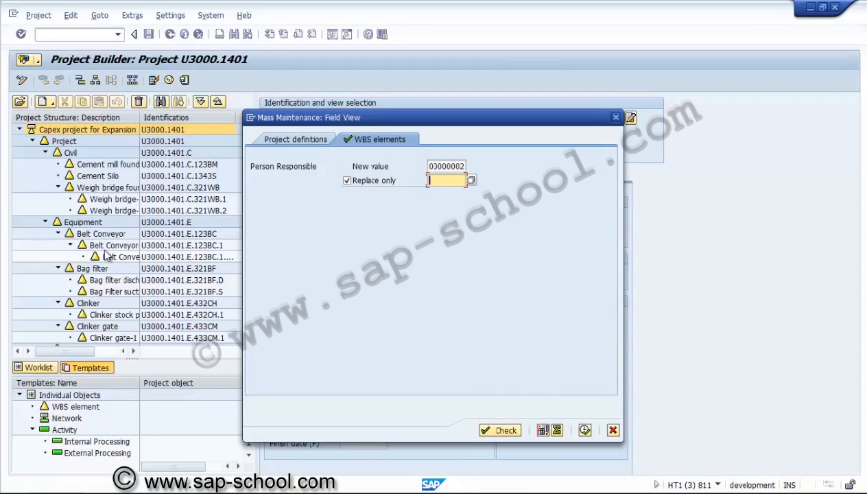
pyautogui.press('F4')
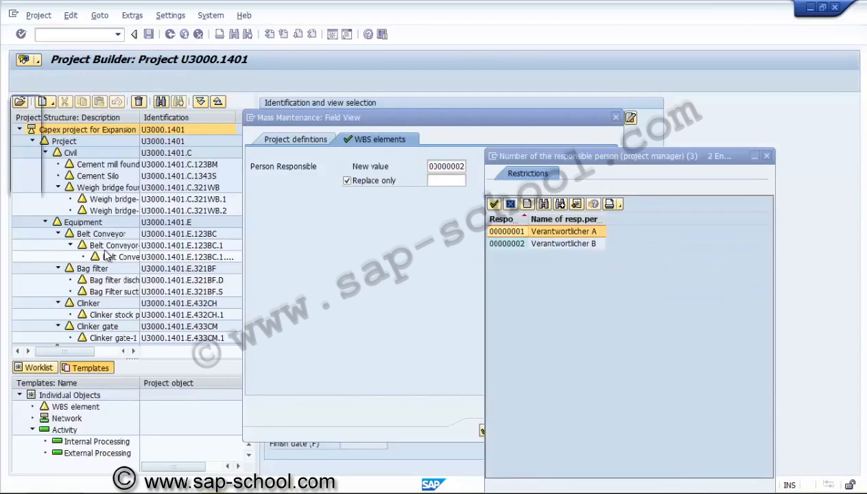
pyautogui.press('Return')
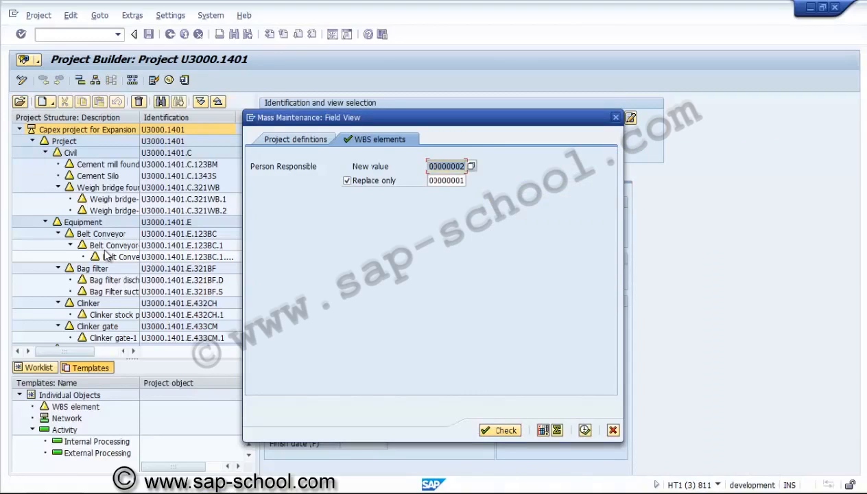
pyautogui.press('Return')
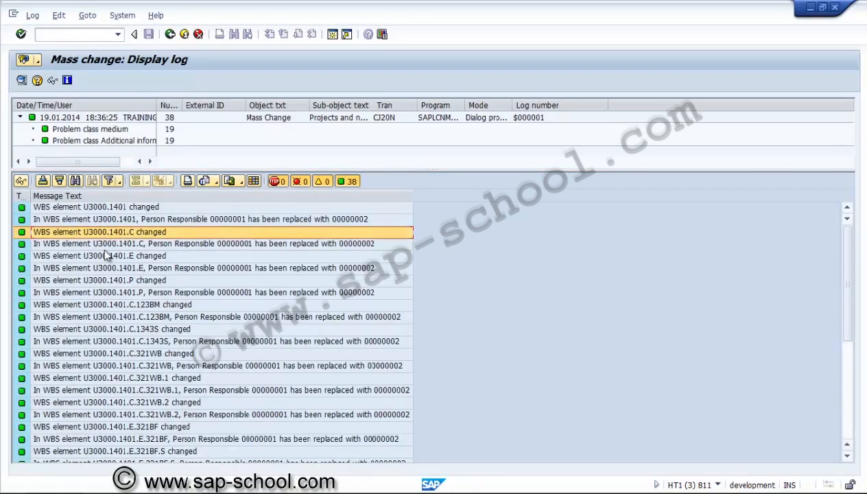
# Read through the mass change log messages for the individual WBS elements.
pyautogui.press('Down')
pyautogui.press('Down')
pyautogui.press('Down')
pyautogui.press('Down')
pyautogui.press('Down')
pyautogui.press('Down')
pyautogui.press('Down')
pyautogui.press('Down')
pyautogui.press('Down')
pyautogui.press('Down')
pyautogui.press('Down')
pyautogui.press('Down')
pyautogui.press('Down')
pyautogui.press('Down')
pyautogui.press('Down')
pyautogui.press('Down')
pyautogui.press('Down')
pyautogui.press('Down')
pyautogui.press('Down')
pyautogui.press('Down')
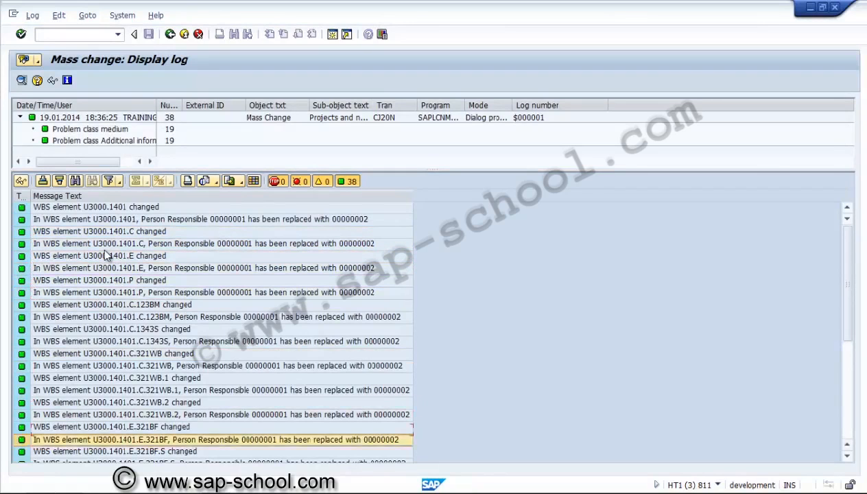
pyautogui.press('Up')
pyautogui.press('Up')
pyautogui.press('Up')
pyautogui.press('Up')
pyautogui.press('Up')
pyautogui.press('Up')
pyautogui.press('Up')
pyautogui.press('Up')
pyautogui.press('Up')
pyautogui.press('Up')
pyautogui.press('Up')
pyautogui.press('Up')
pyautogui.press('Up')
pyautogui.press('Up')
pyautogui.press('Up')
pyautogui.press('Up')
pyautogui.press('Up')
pyautogui.press('Up')
pyautogui.press('Up')
pyautogui.press('Up')
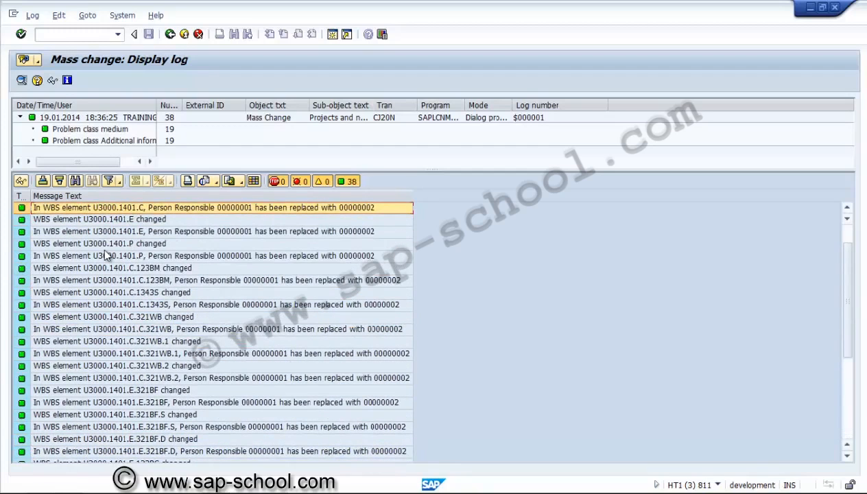
# Widen the Date/Time/User column of the log, check the message numbers per problem class and return to the project.
pyautogui.moveTo(158, 105); pyautogui.dragTo(226, 105)
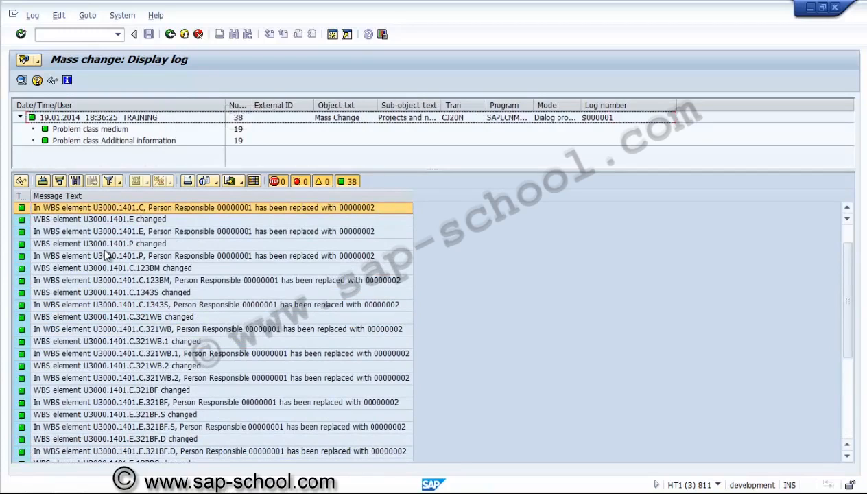
pyautogui.click(237, 129)
pyautogui.click(238, 141)
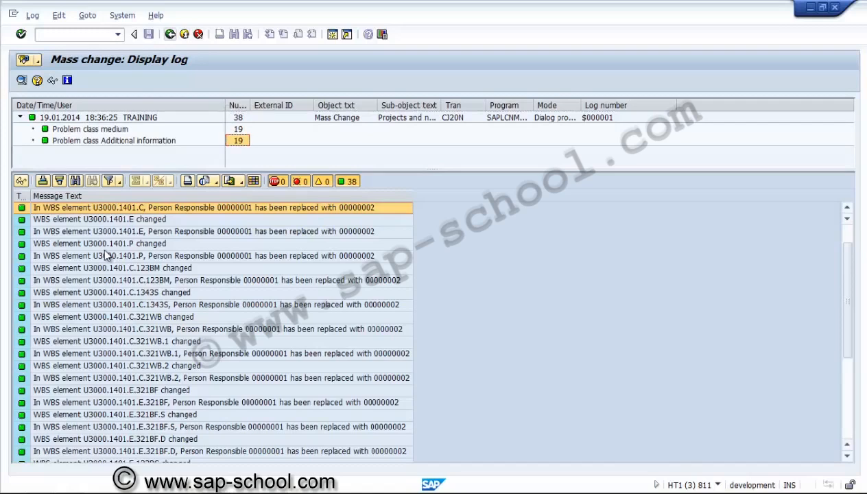
pyautogui.click(170, 34)
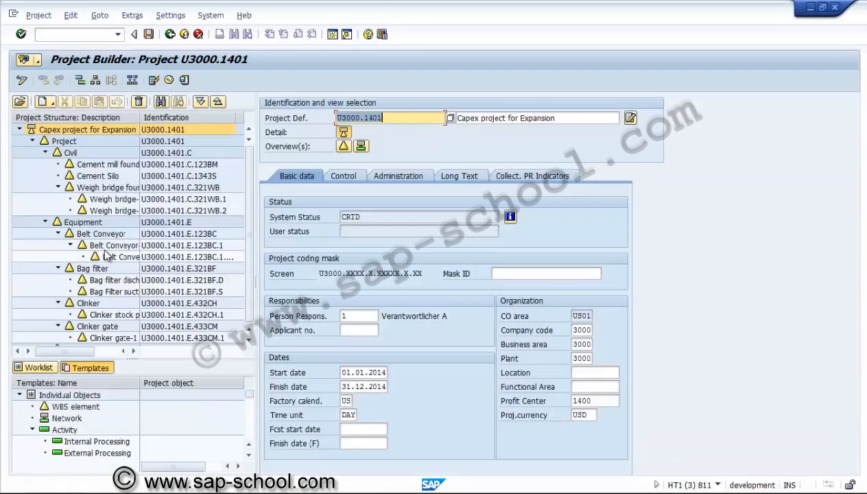
# Check the person responsible of the top WBS element U3000.1401 and reselect the project definition.
pyautogui.click(64, 142)
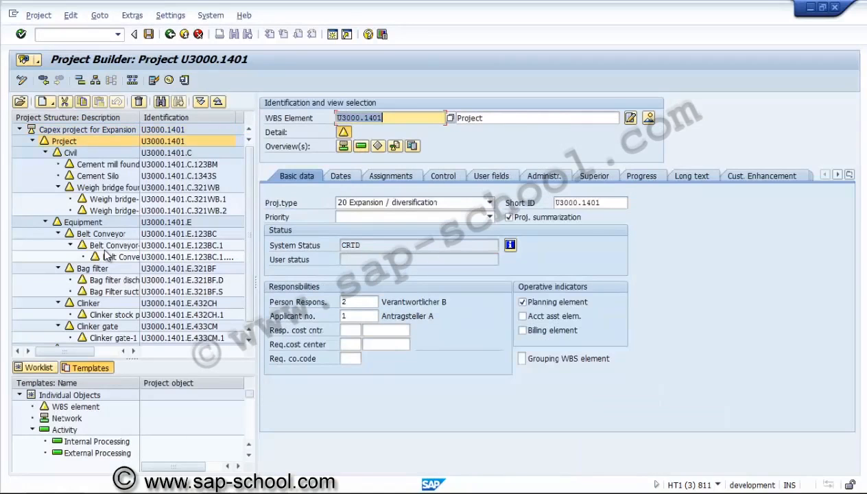
pyautogui.click(356, 302)
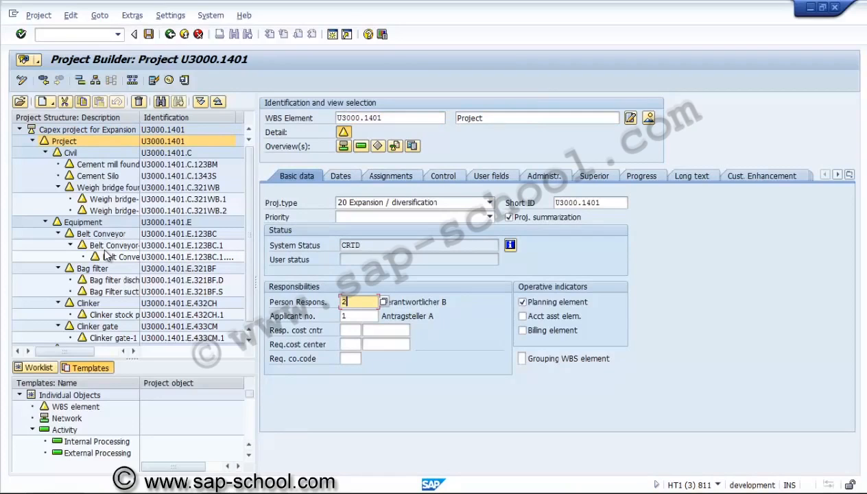
pyautogui.click(88, 129)
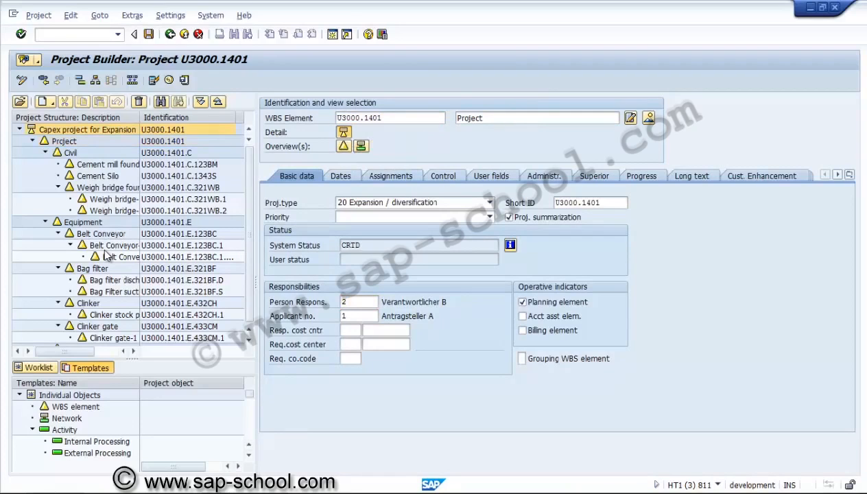
# Examine the person responsible of all WBS elements in the project's WBS element overview.
pyautogui.click(343, 145)
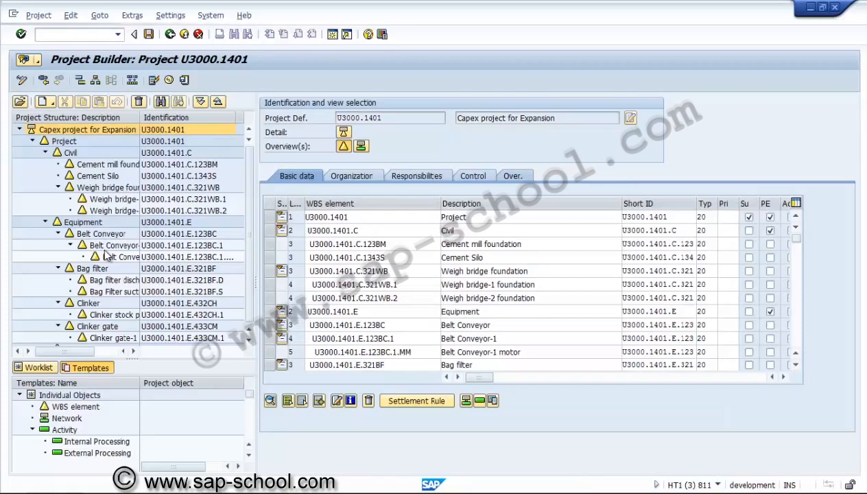
pyautogui.click(513, 176)
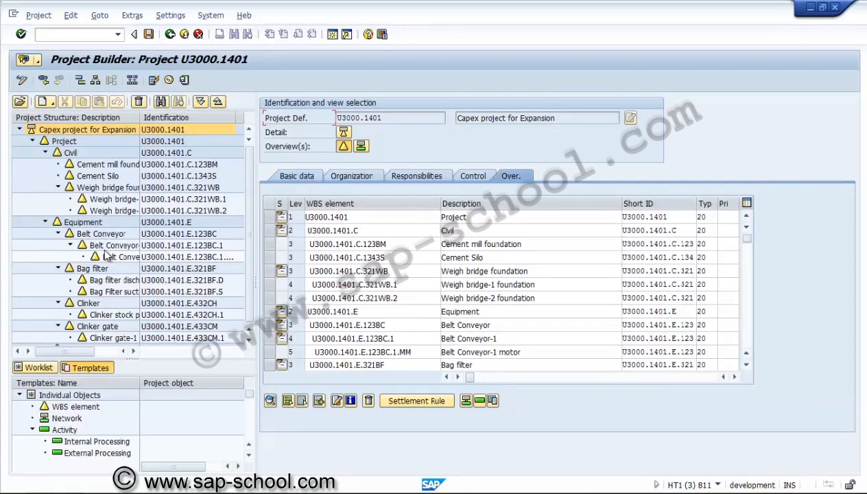
pyautogui.click(735, 377)
pyautogui.click(735, 377)
pyautogui.click(735, 376)
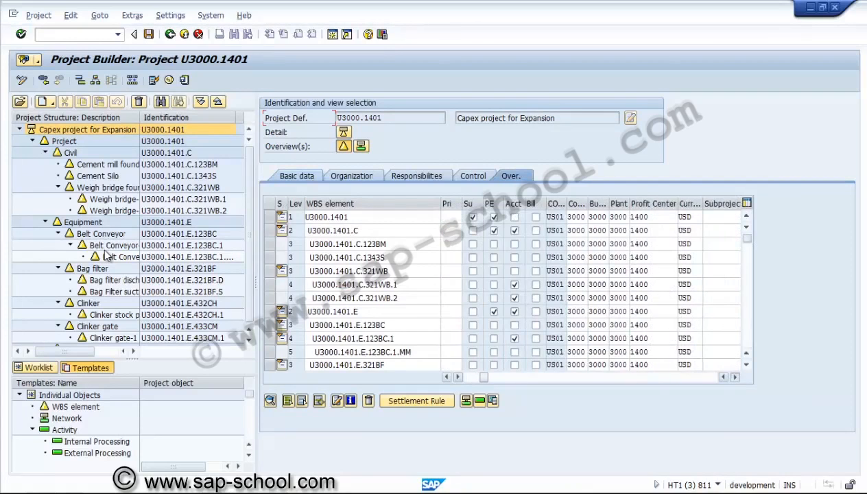
pyautogui.click(734, 377)
pyautogui.click(734, 377)
pyautogui.click(735, 376)
pyautogui.click(735, 376)
pyautogui.click(734, 376)
pyautogui.click(735, 377)
pyautogui.click(735, 377)
pyautogui.click(734, 376)
pyautogui.click(734, 377)
pyautogui.click(735, 376)
pyautogui.click(735, 377)
pyautogui.click(735, 377)
pyautogui.click(735, 377)
pyautogui.click(735, 377)
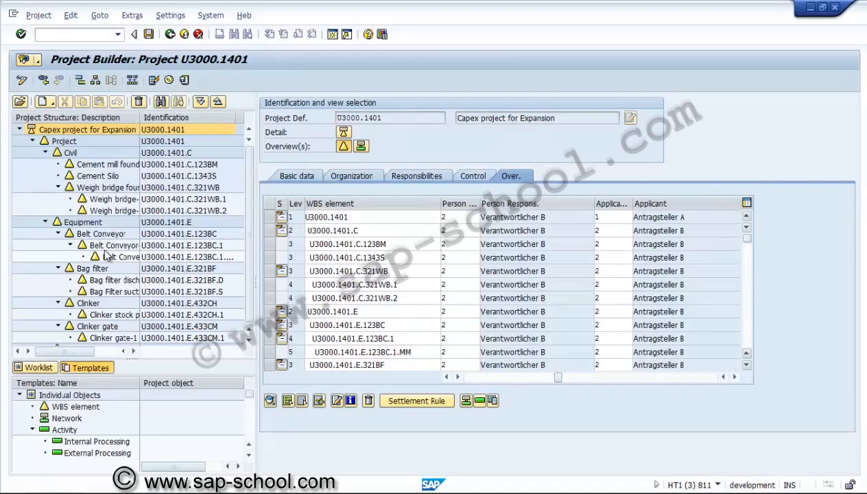
pyautogui.click(747, 329)
pyautogui.click(747, 329)
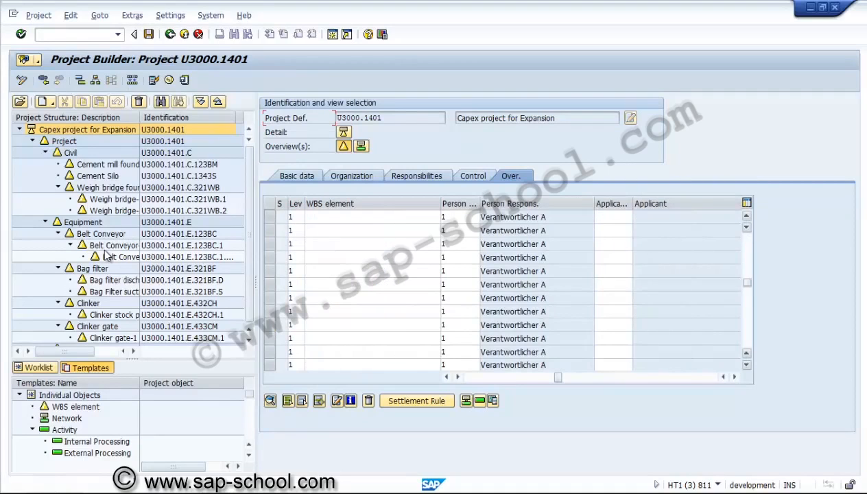
pyautogui.click(747, 241)
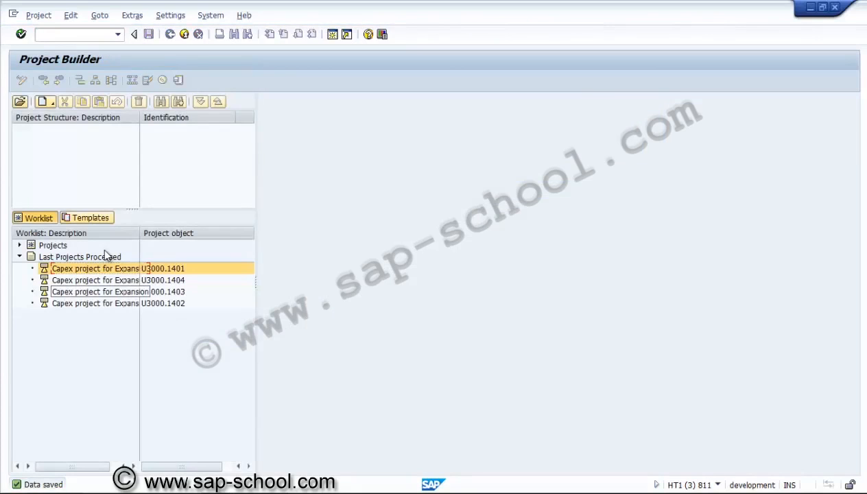
# Open project U3000.1403 from the last processed projects in change mode, and expand its complete structure and the Individual Objects templates.
pyautogui.doubleClick(96, 292)
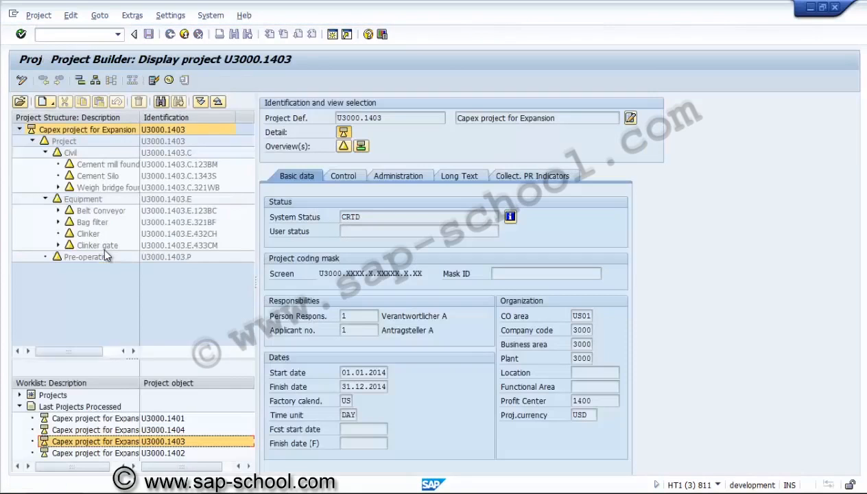
pyautogui.click(200, 102)
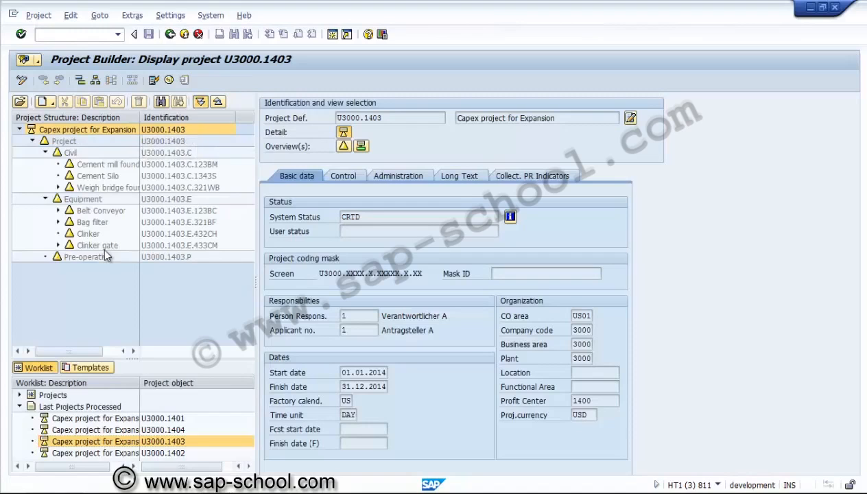
pyautogui.click(21, 80)
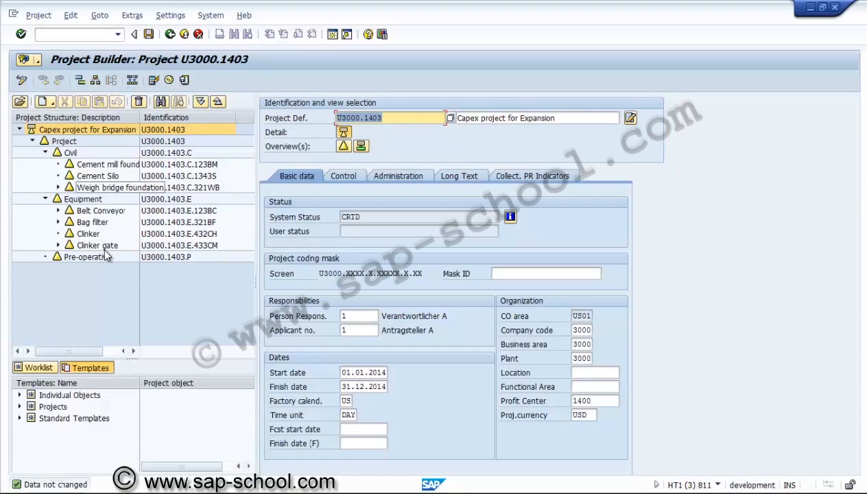
pyautogui.click(200, 102)
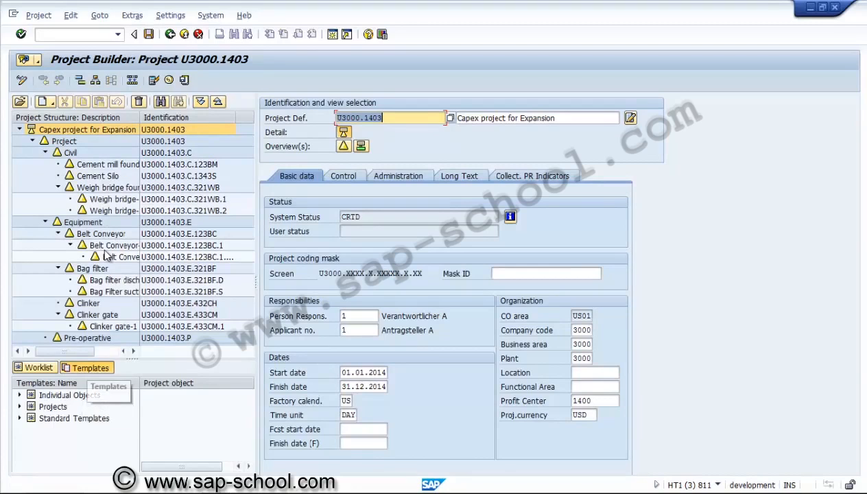
pyautogui.click(19, 396)
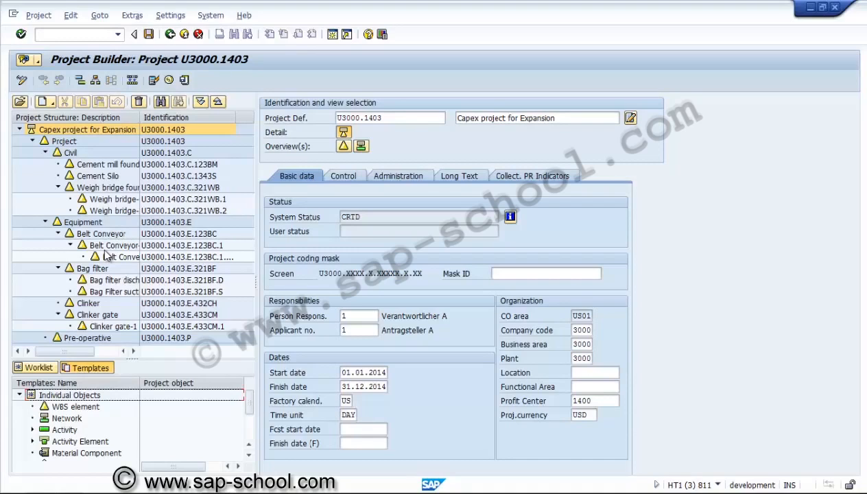
# Add a WBS element from the Individual Objects templates under Pre-operative and accept the next open number U3000.1403.P.1.
pyautogui.press('Down')
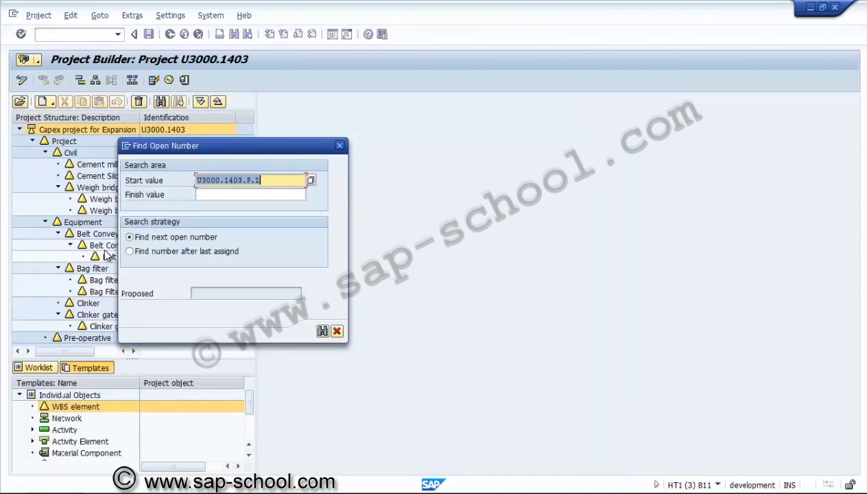
pyautogui.press('End')
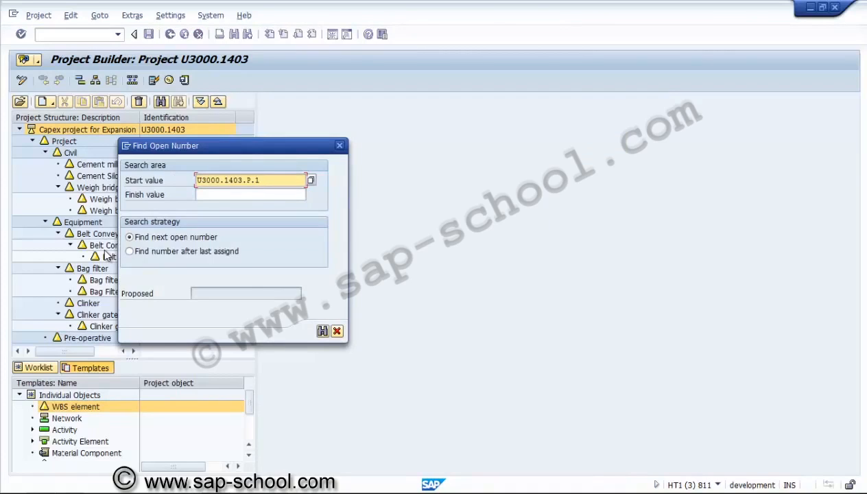
pyautogui.press('Return')
pyautogui.press('Return')
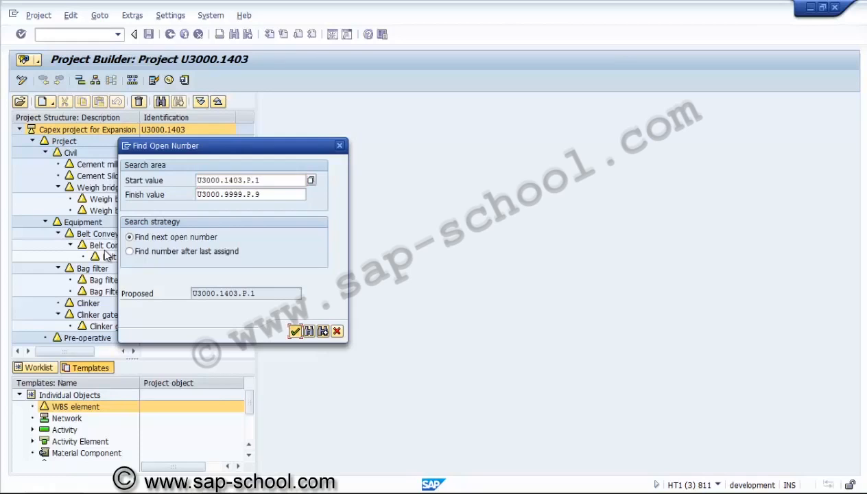
pyautogui.press('Return')
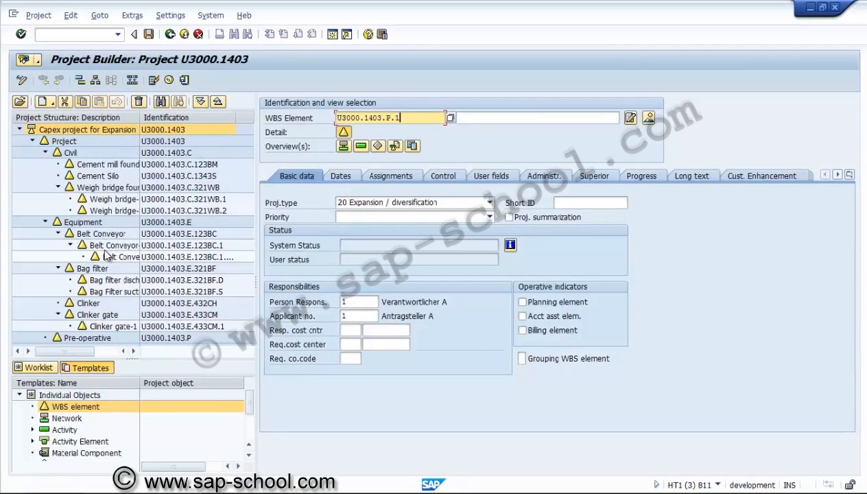
# Identify the new WBS element as U3000.1403.P.ENGIN, describe it as Engineering services, and mark it as an account assignment element.
pyautogui.press('BackSpace')
pyautogui.write('ENGIN')
pyautogui.press('Tab')
pyautogui.write('Engineering services')
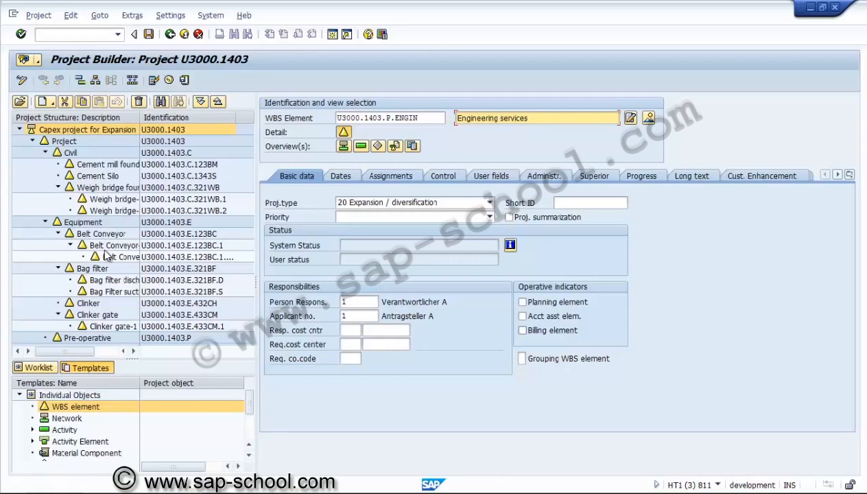
pyautogui.click(523, 317)
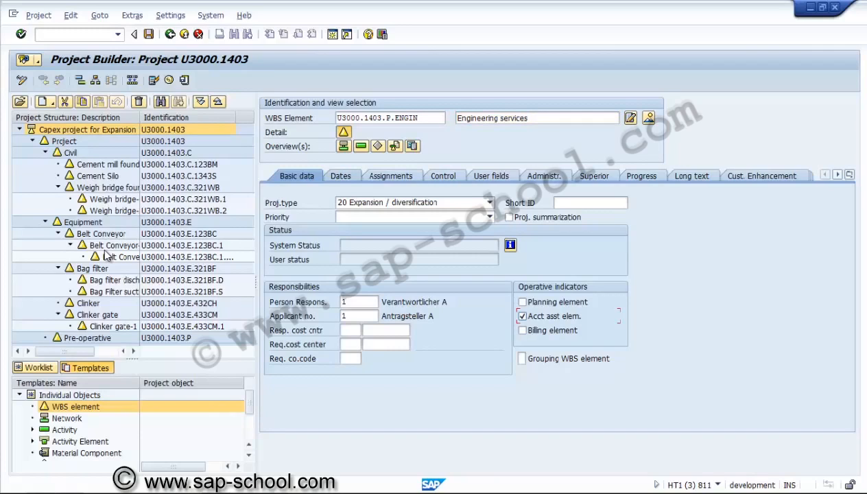
# Set the Engineering services element's basic start to 01.01.2014 and basic finish to 30.04.2014.
pyautogui.click(340, 177)
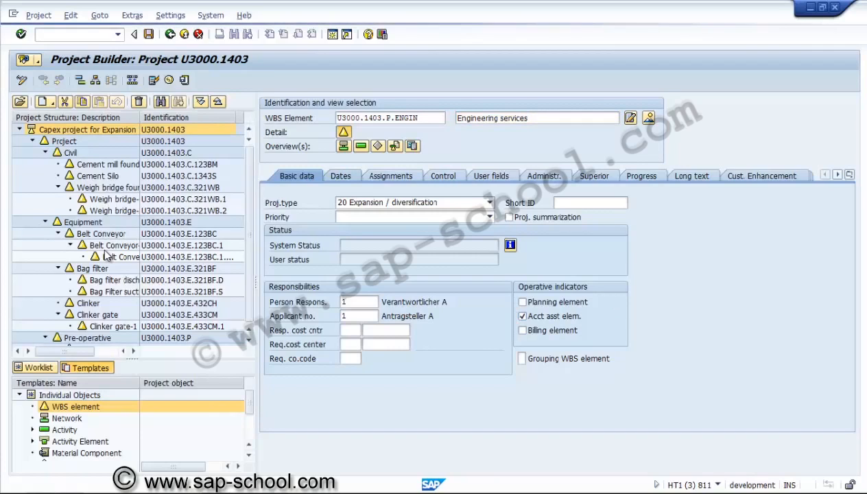
pyautogui.click(333, 217)
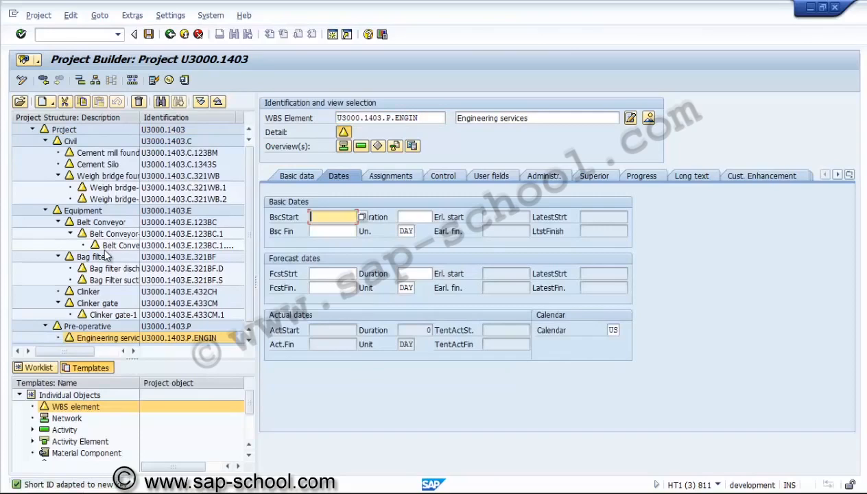
pyautogui.write('01012014')
pyautogui.click(333, 231)
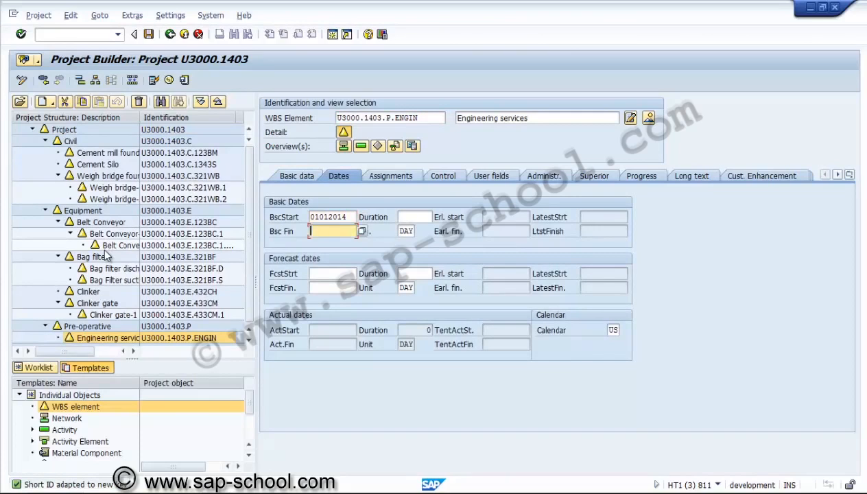
pyautogui.write('3005')
pyautogui.press('BackSpace')
pyautogui.write('42014')
pyautogui.press('Return')
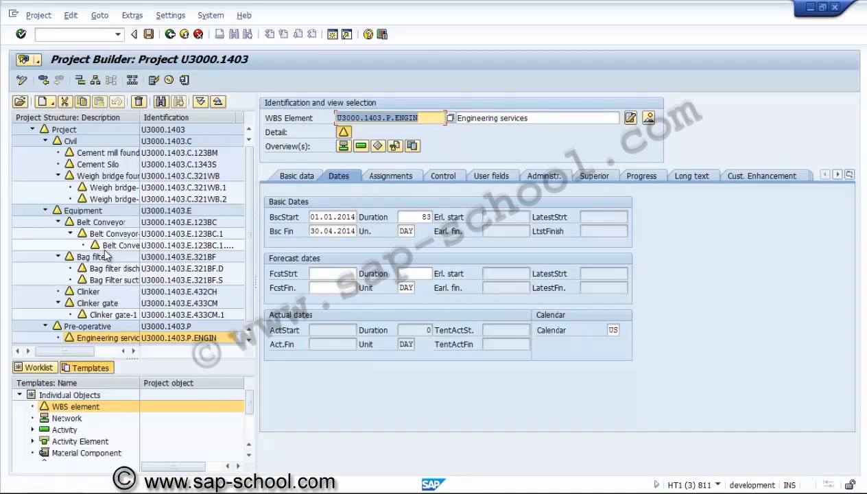
# Check the organizational assignments and basic data of the Engineering services element, and save the project.
pyautogui.hotkey('ctrl', 's')
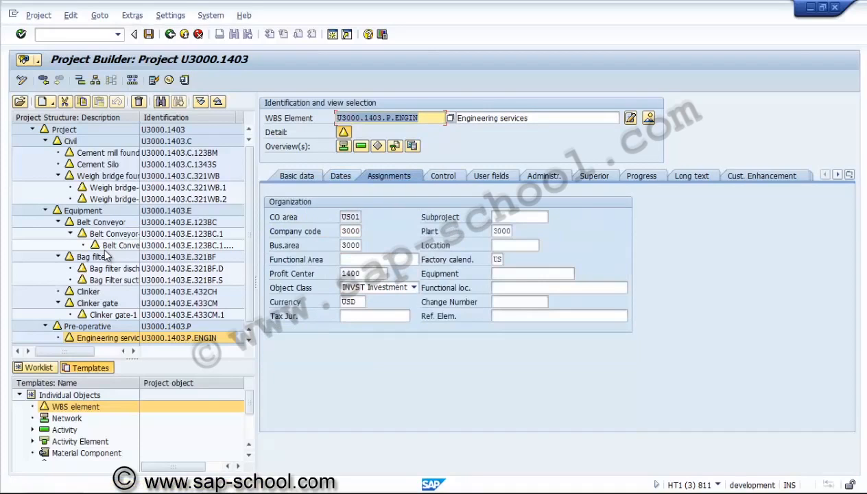
pyautogui.hotkey('ctrl', 'pageup')
pyautogui.hotkey('ctrl', 'pageup')
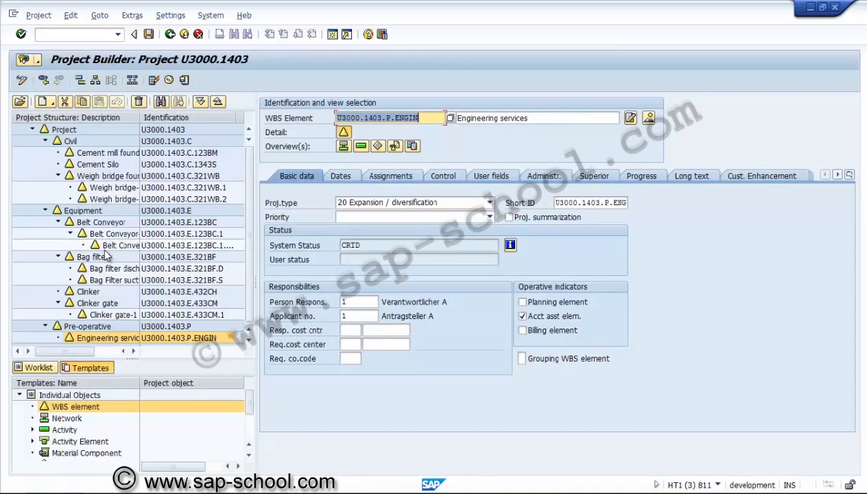
pyautogui.click(184, 80)
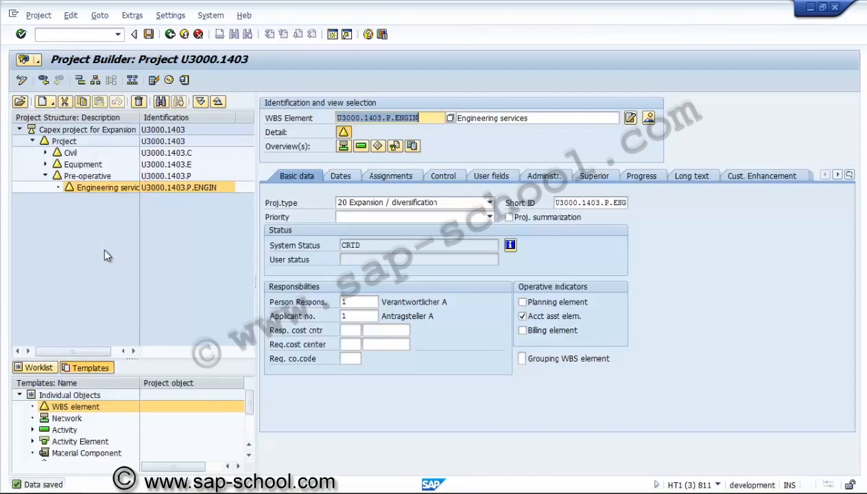
# Check the basic data of Pre-operative and Engineering services, and widen the description column of the project structure.
pyautogui.press('Up')
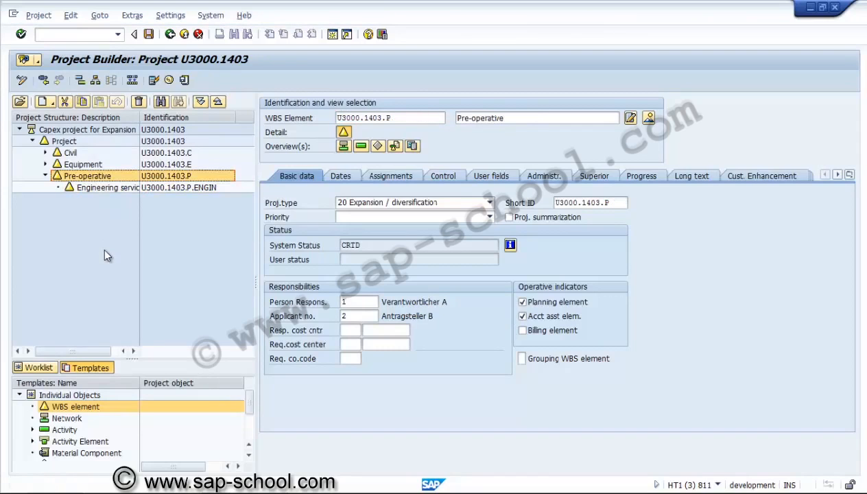
pyautogui.press('Down')
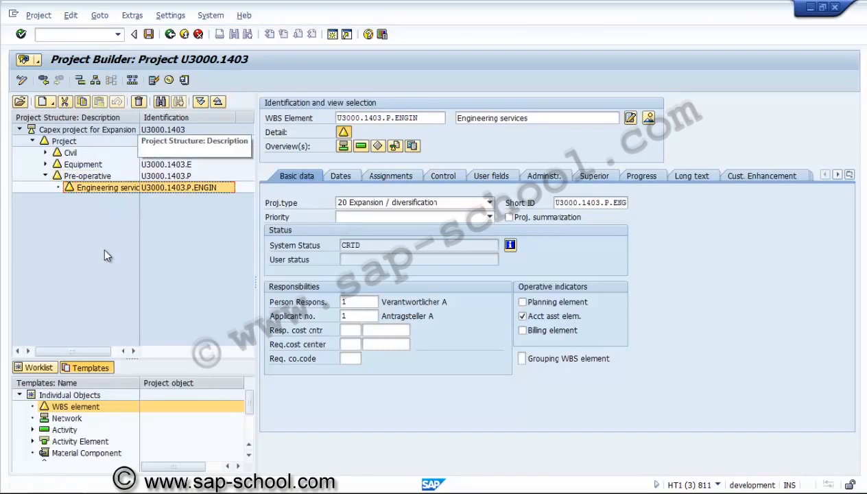
pyautogui.moveTo(139, 118); pyautogui.dragTo(159, 118)
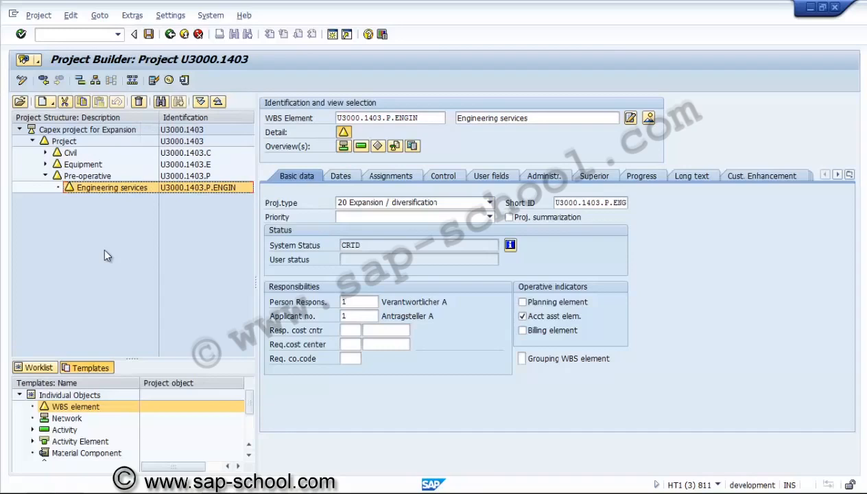
# Add a second WBS element from the templates under Pre-operative and accept the next open number U3000.1403.P.1.
pyautogui.click(76, 407)
pyautogui.moveTo(75, 407); pyautogui.dragTo(87, 176)
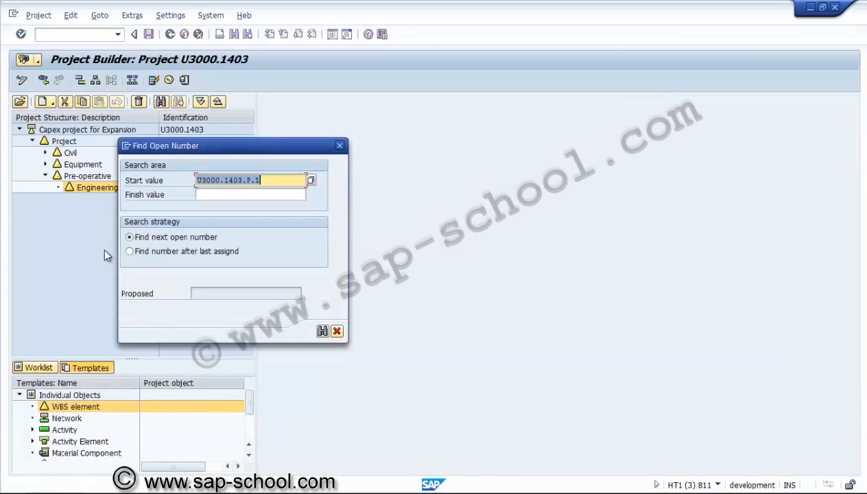
pyautogui.press('Return')
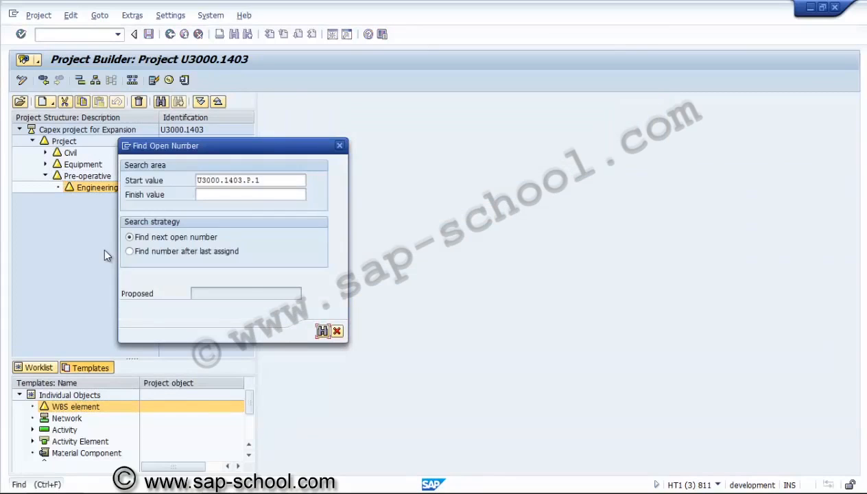
pyautogui.press('Return')
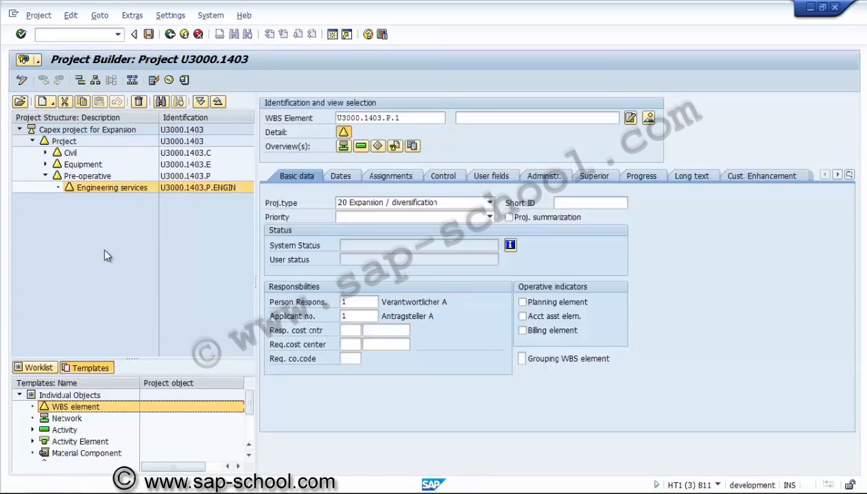
# Identify the second WBS element as U3000.1403.P.ENVIR and describe it as Environment expenses.
pyautogui.click(400, 118)
pyautogui.press('BackSpace')
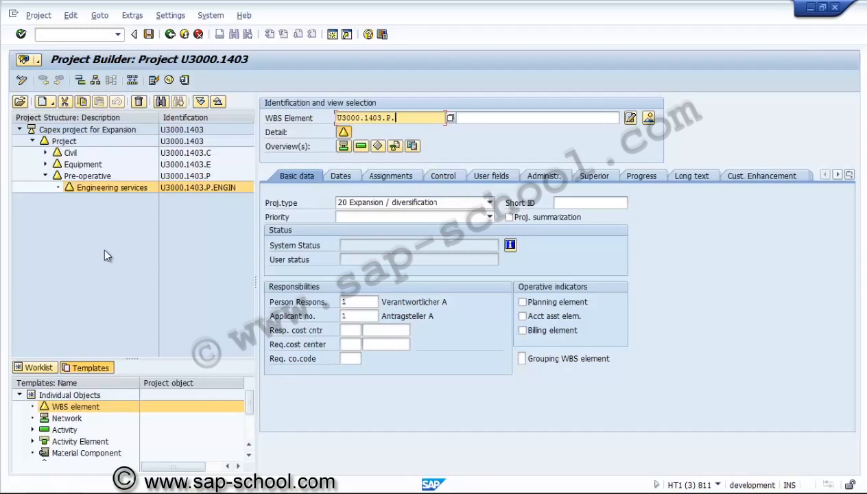
pyautogui.write('ENVIR')
pyautogui.press('Tab')
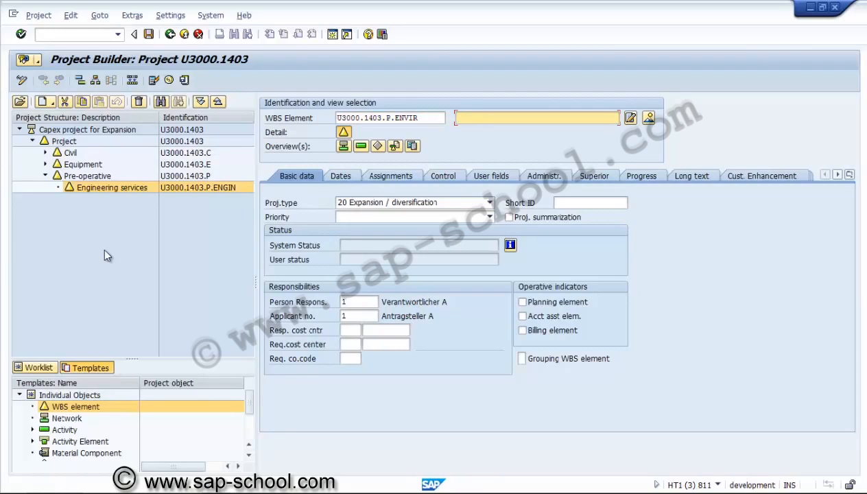
pyautogui.write('Environment expenses')
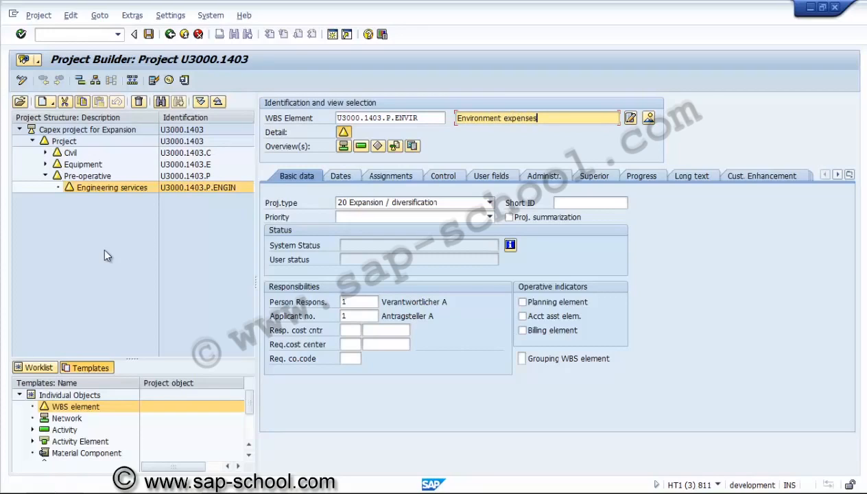
pyautogui.press('Return')
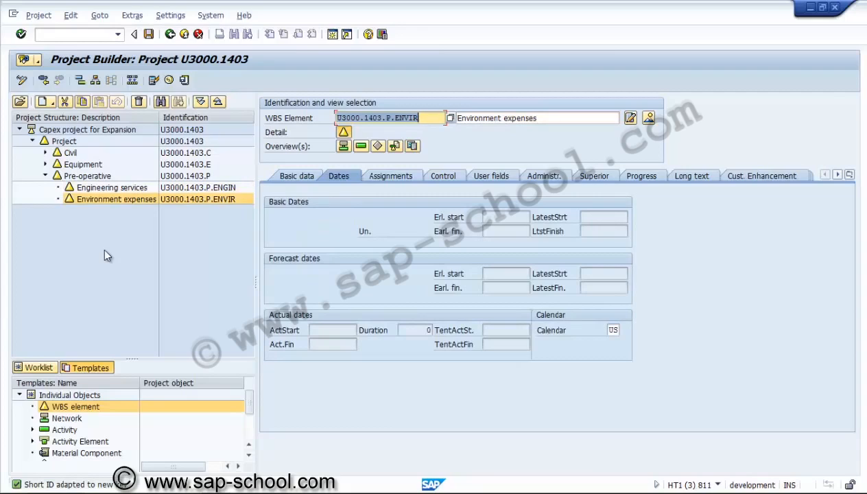
# Check the dates, organizational assignments and basic data of the Environment expenses element.
pyautogui.press('End')
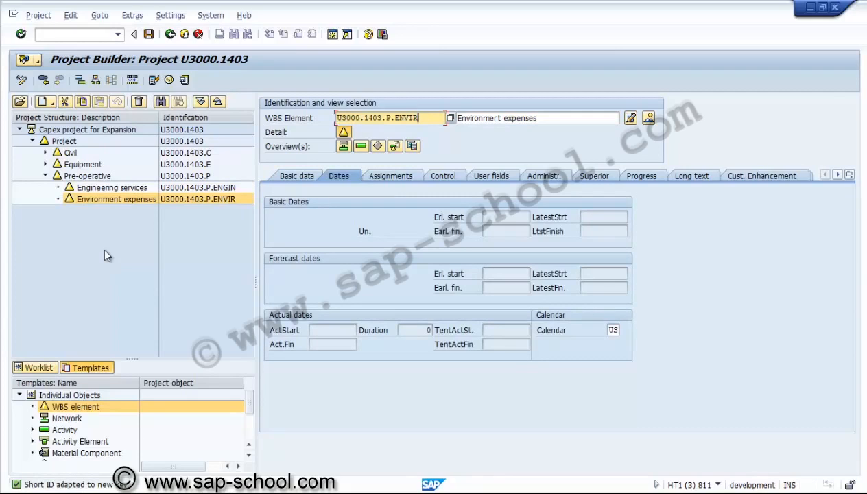
pyautogui.press('Return')
pyautogui.press('Return')
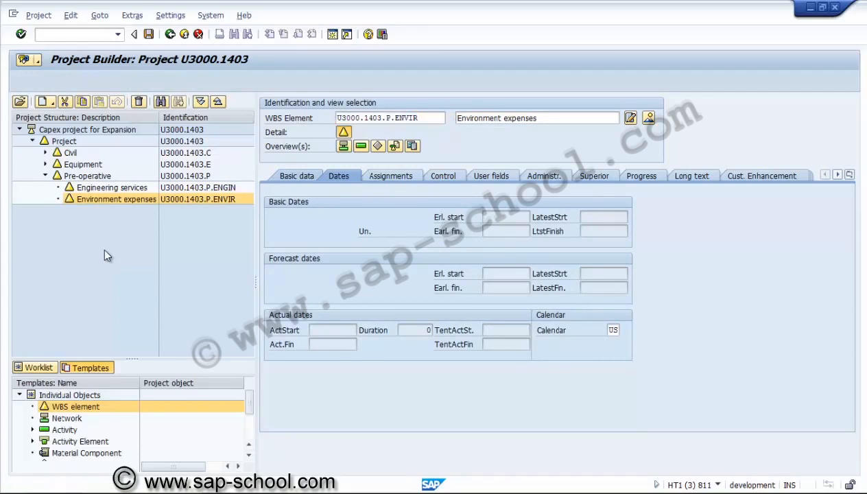
pyautogui.hotkey('ctrl', 'pagedown')
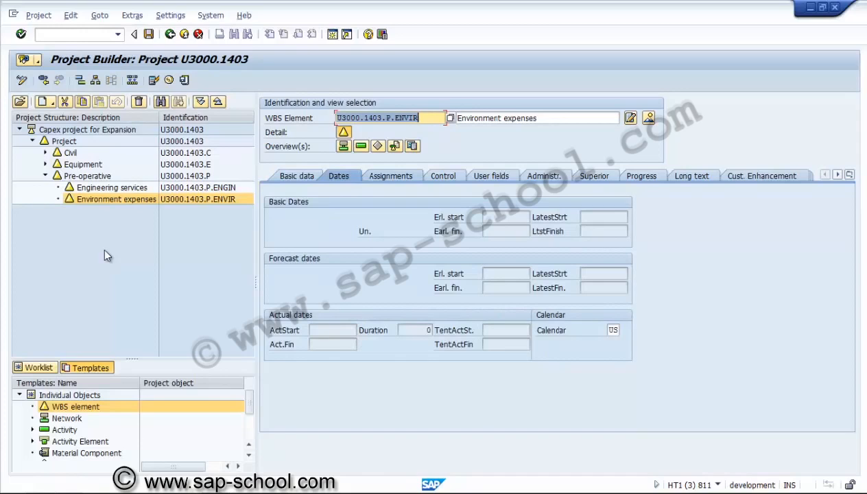
pyautogui.hotkey('ctrl', 'pagedown')
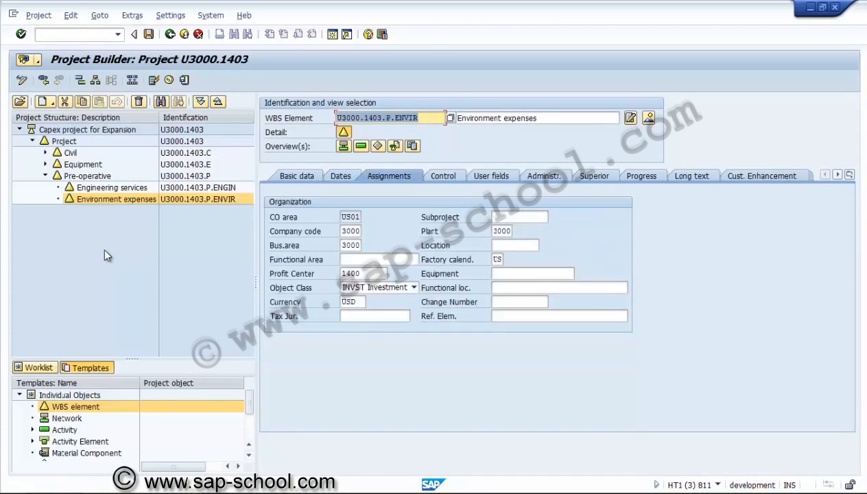
pyautogui.hotkey('ctrl', 'pageup')
pyautogui.hotkey('ctrl', 'pageup')
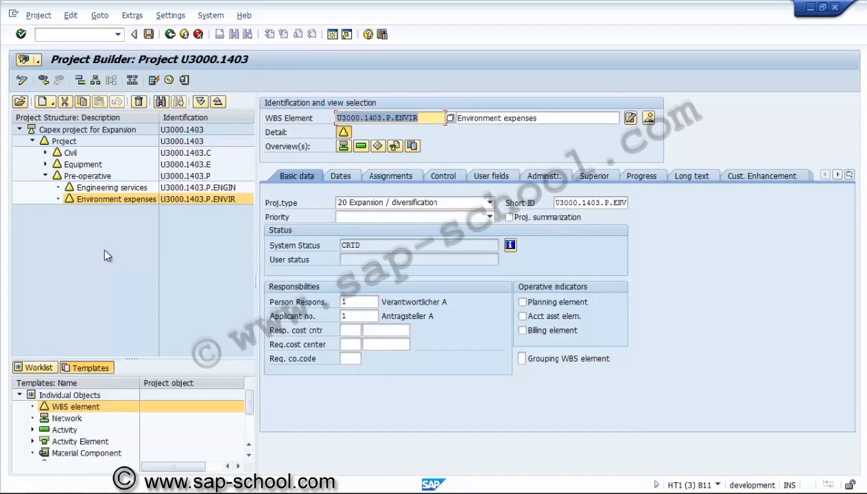
# Set the Environment expenses element's basic start to 01.01.2014 and basic finish to 31.01.2014.
pyautogui.click(46, 153)
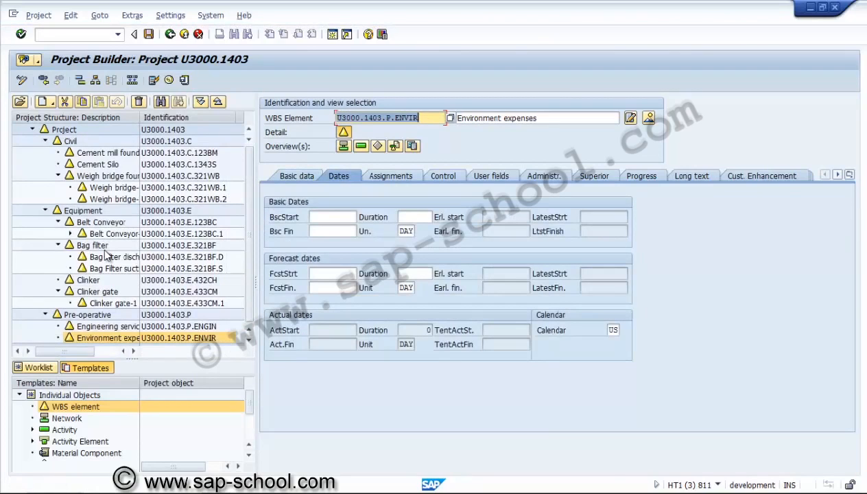
pyautogui.press('Tab')
pyautogui.press('Tab')
pyautogui.write('0101')
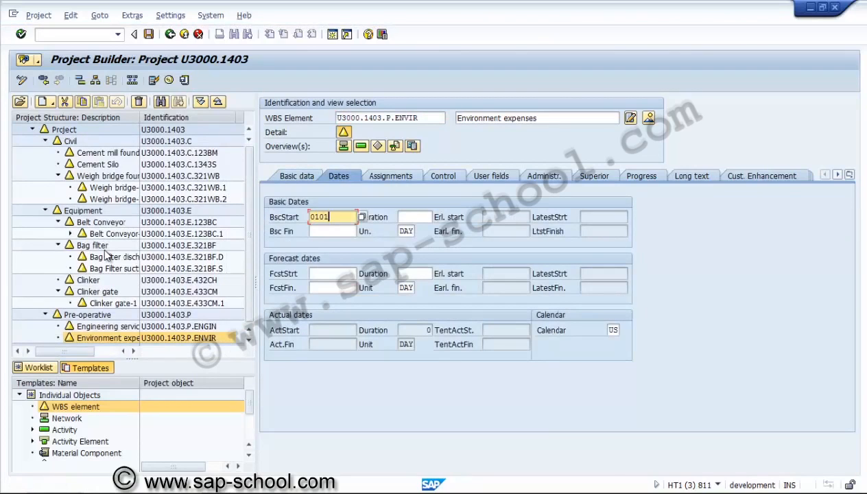
pyautogui.write('2013')
pyautogui.press('BackSpace')
pyautogui.press('BackSpace')
pyautogui.write('14')
pyautogui.press('Tab')
pyautogui.write('31.01.2014')
pyautogui.press('Return')
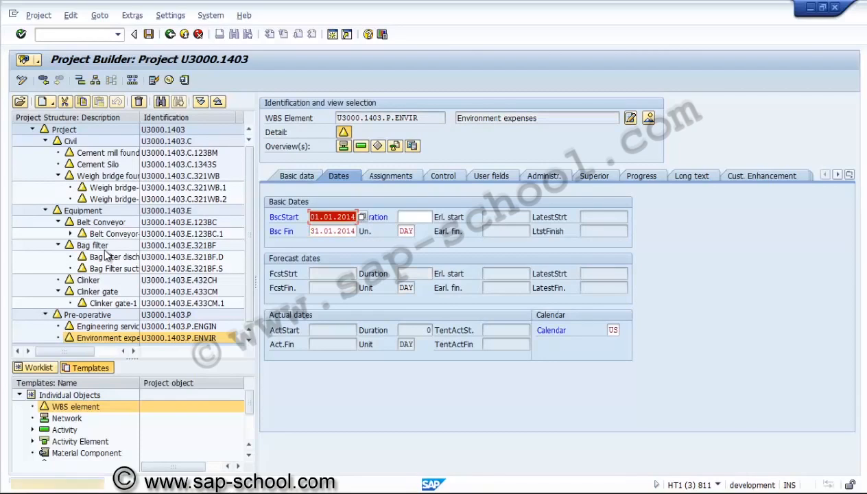
pyautogui.press('Return')
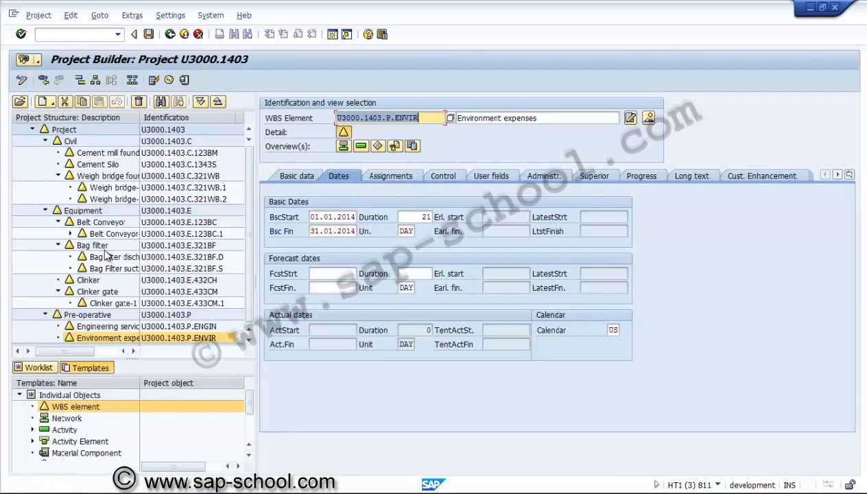
# Leave the project and reopen U3000.1403 from the last processed projects.
pyautogui.hotkey('shift', 'Tab')
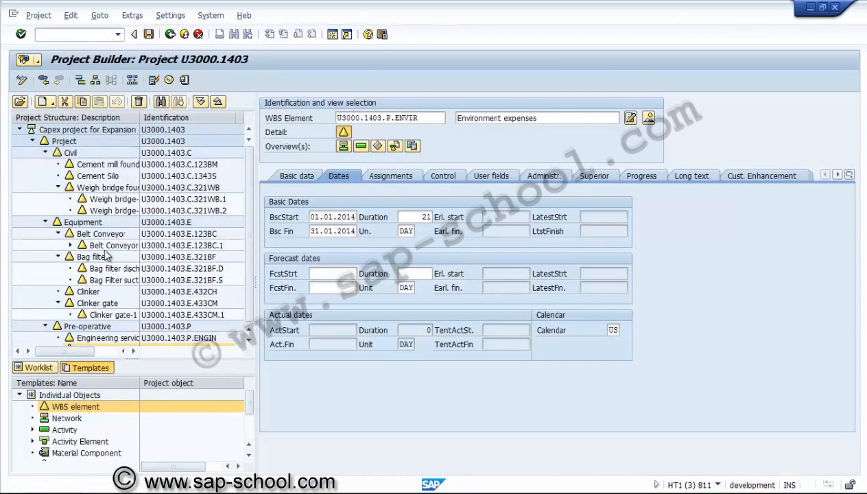
pyautogui.doubleClick(105, 251)
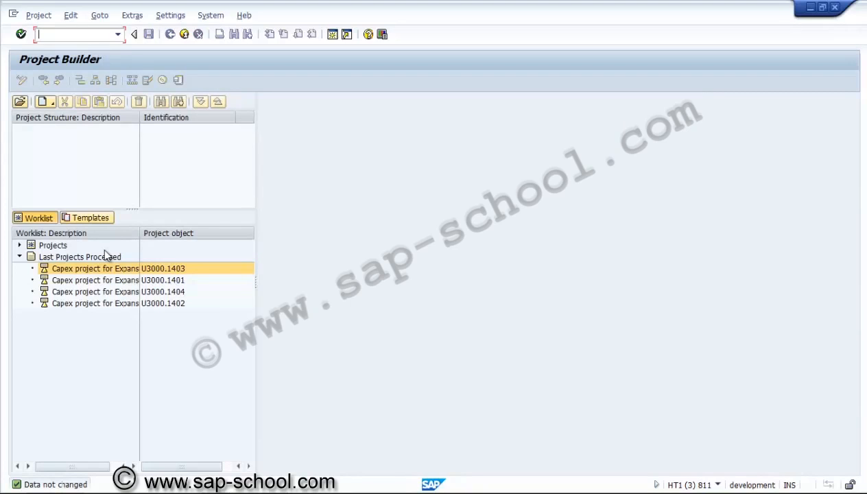
pyautogui.doubleClick(106, 265)
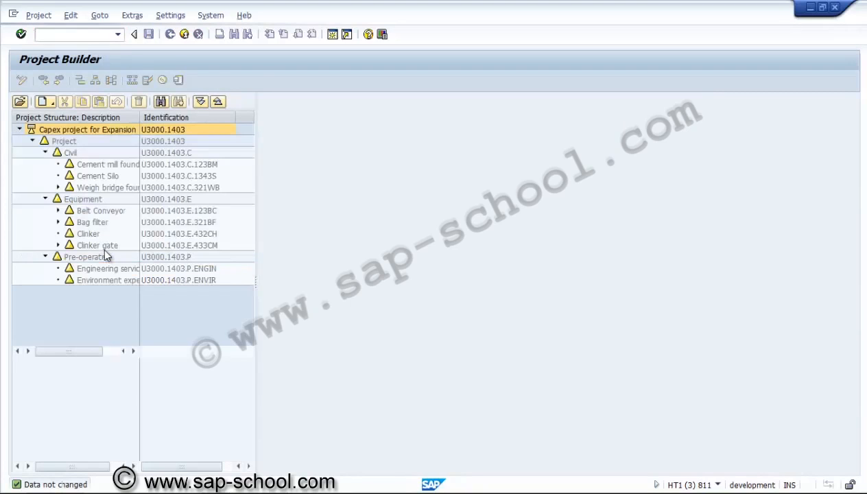
# Load project U3000.1403 for editing and collapse its structure to the Civil, Equipment and Pre-operative level.
pyautogui.hotkey('shift', 'F1')
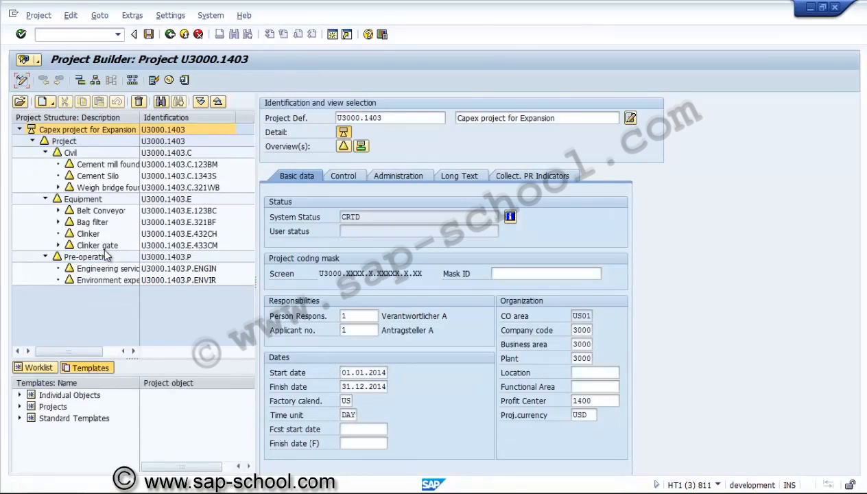
pyautogui.click(200, 102)
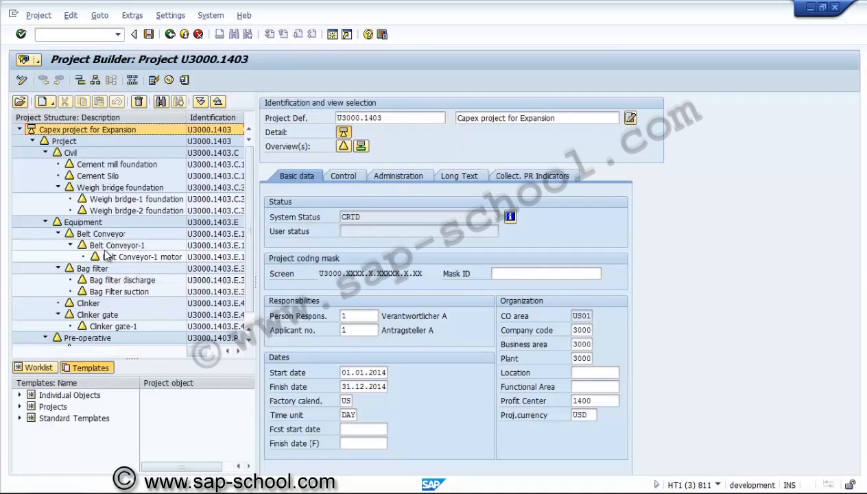
pyautogui.click(217, 101)
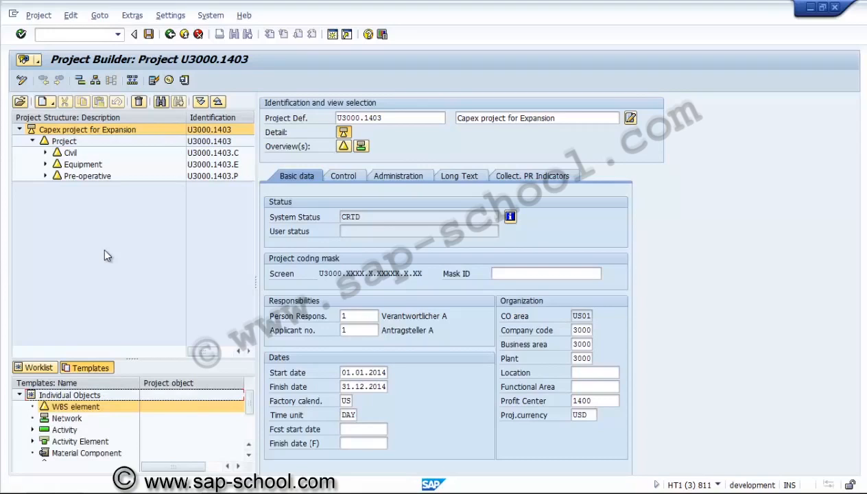
# Add a milestone from the individual object templates to the Civil WBS element and describe it as Milestone for Civil.
pyautogui.scroll(-1, 129, 424)
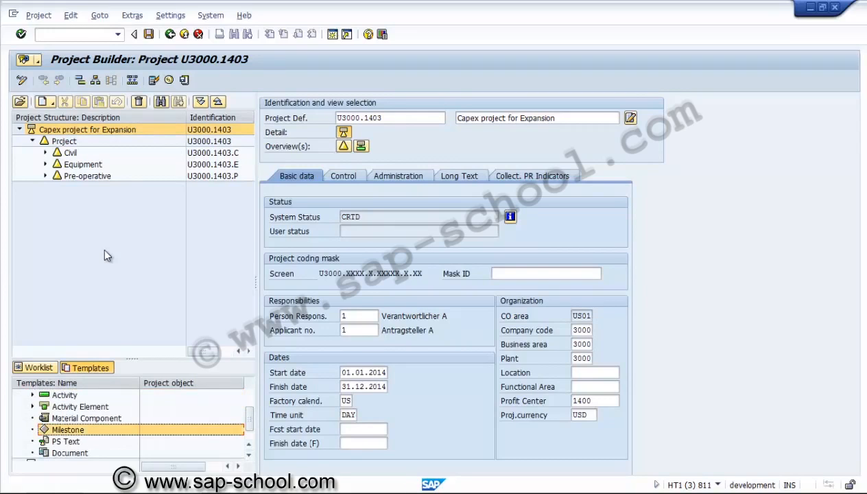
pyautogui.moveTo(68, 430); pyautogui.dragTo(71, 153)
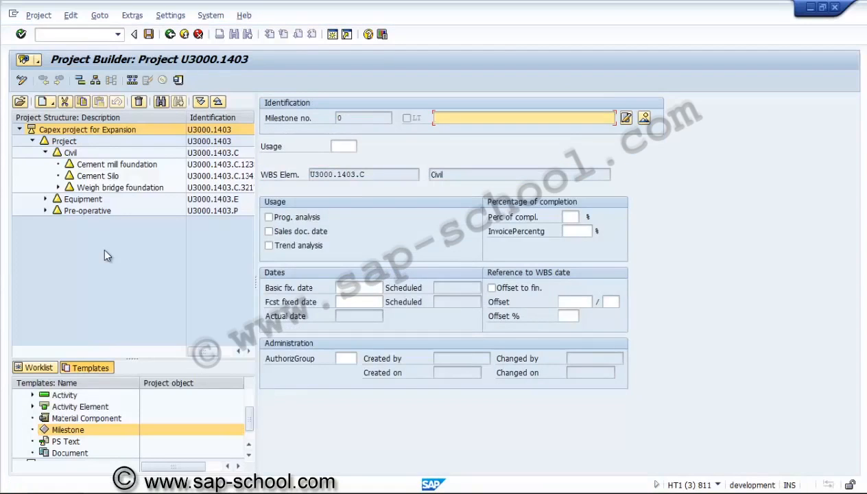
pyautogui.write('Milestone for Civil')
pyautogui.press('Return')
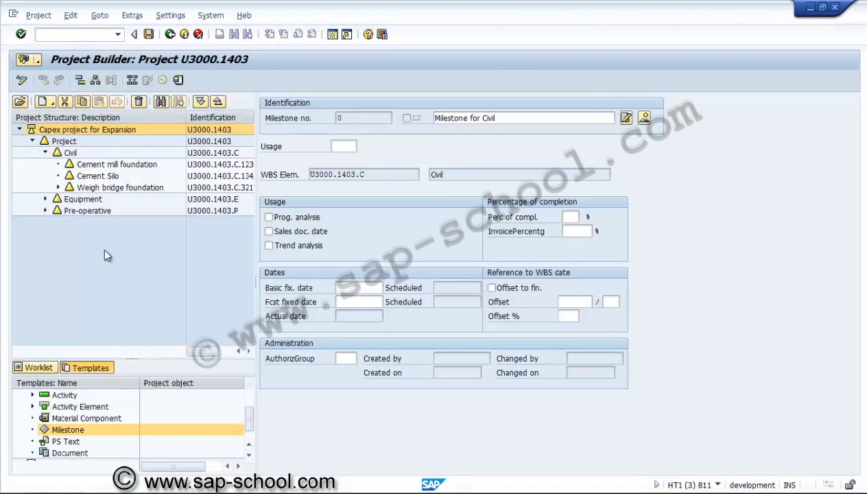
pyautogui.press('Return')
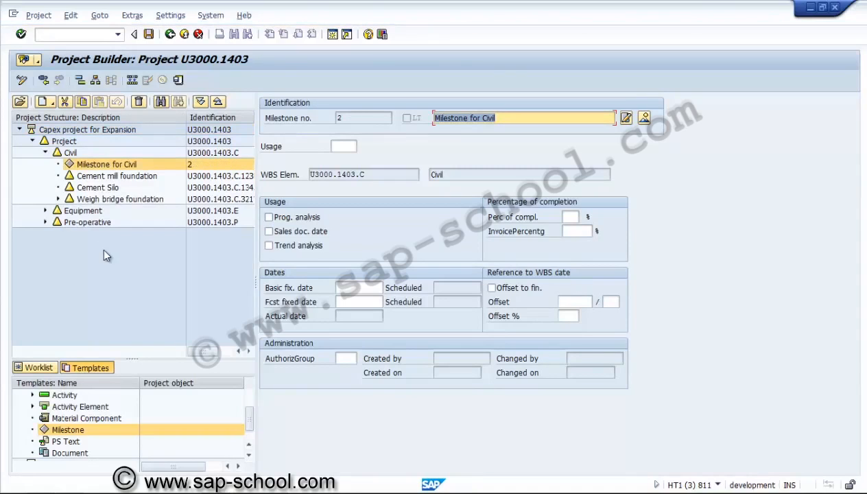
# Assign usage 00002 (Start specification) to the Civil milestone.
pyautogui.press('Tab')
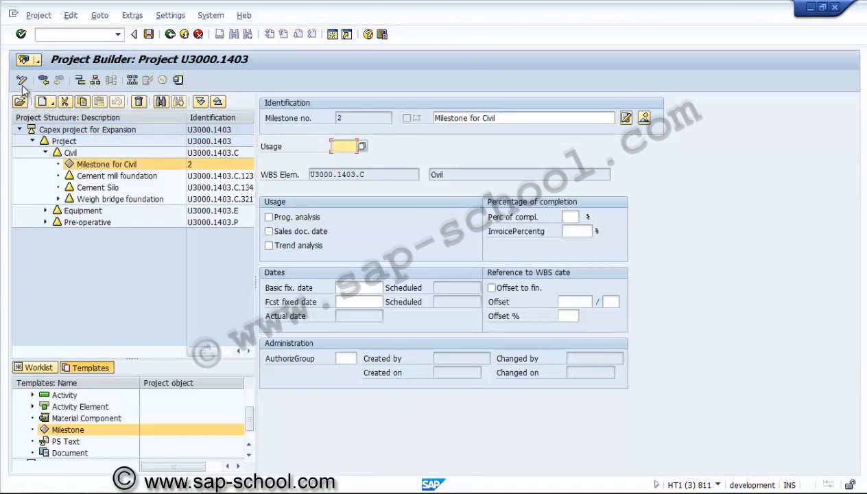
pyautogui.click(23, 83)
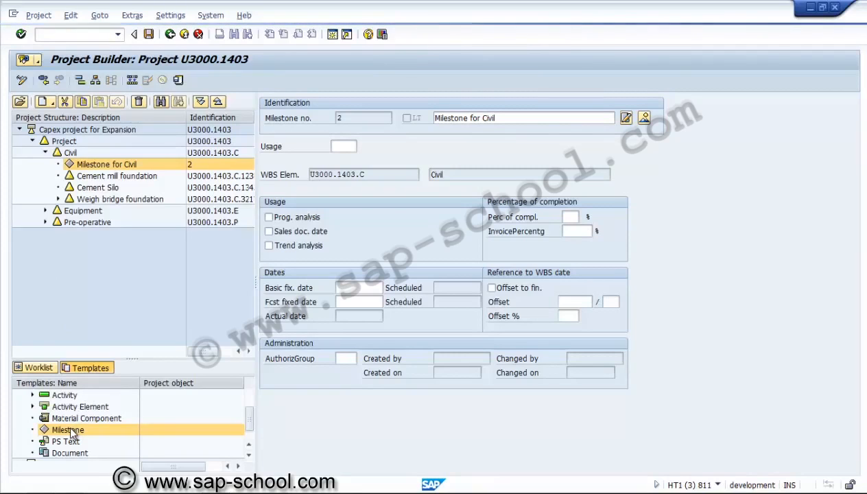
pyautogui.press('F4')
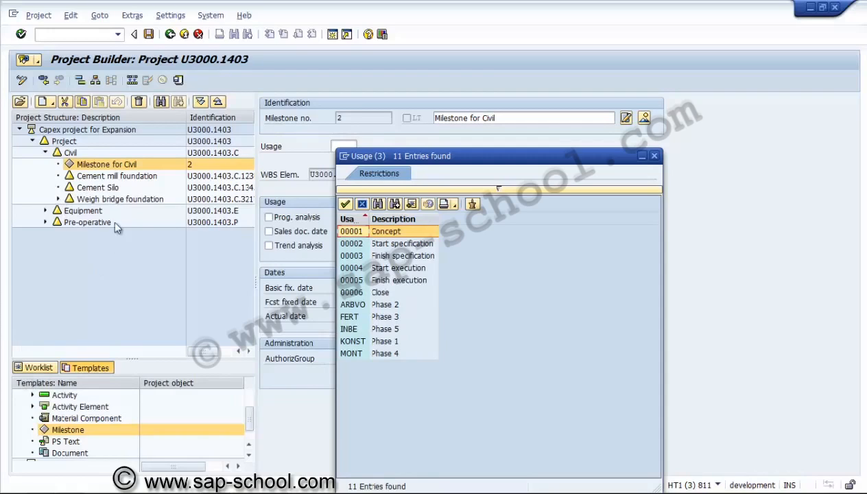
pyautogui.press('Down')
pyautogui.press('Return')
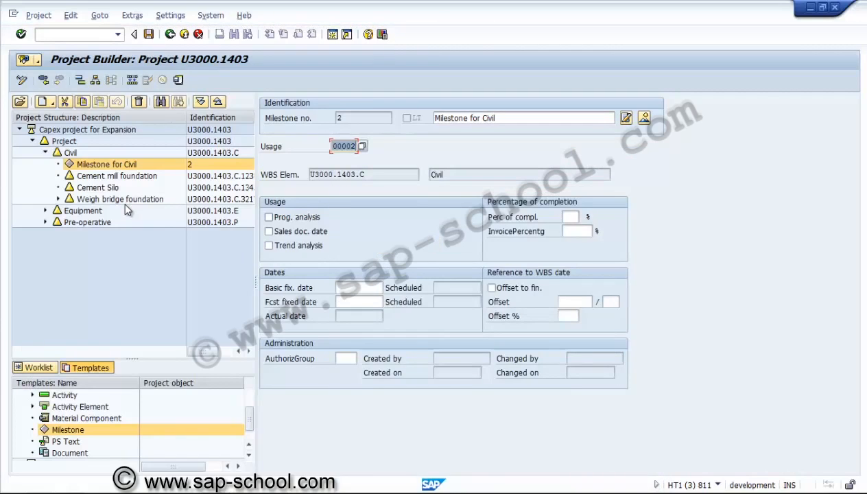
# Enable progress analysis and trend analysis for the Civil milestone and set its percentage of completion to 000.
pyautogui.press('Tab')
pyautogui.press('space')
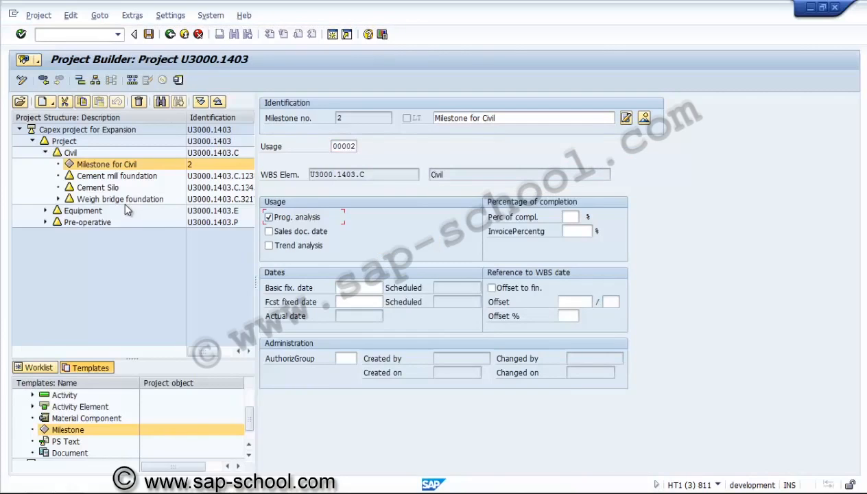
pyautogui.press('Tab')
pyautogui.press('Tab')
pyautogui.press('space')
pyautogui.press('Tab')
pyautogui.press('Return')
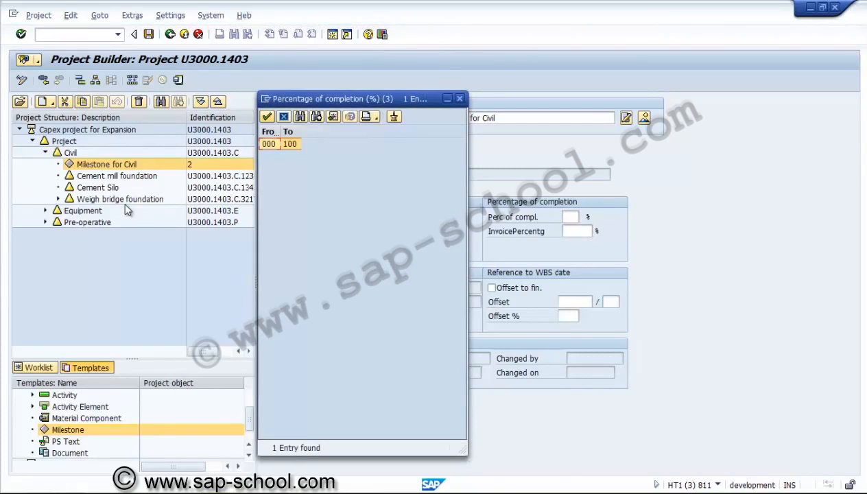
pyautogui.press('Return')
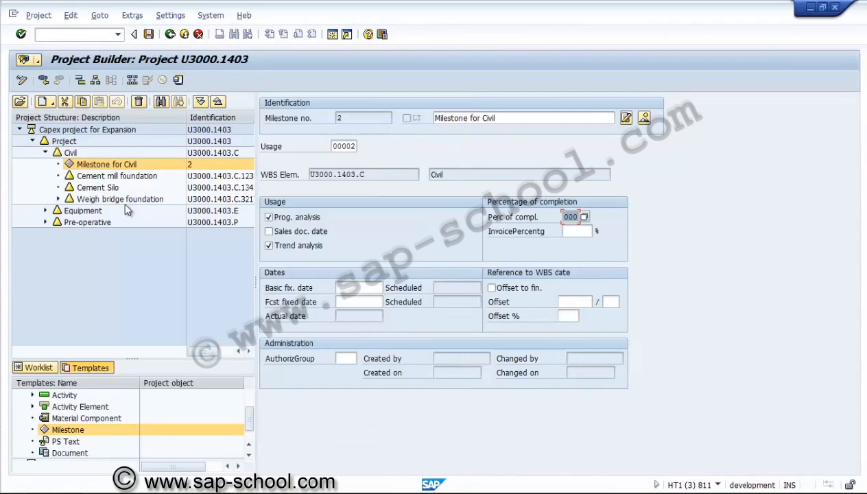
# Set the Civil milestone's basic fixed date to 30.04.2014.
pyautogui.press('Tab')
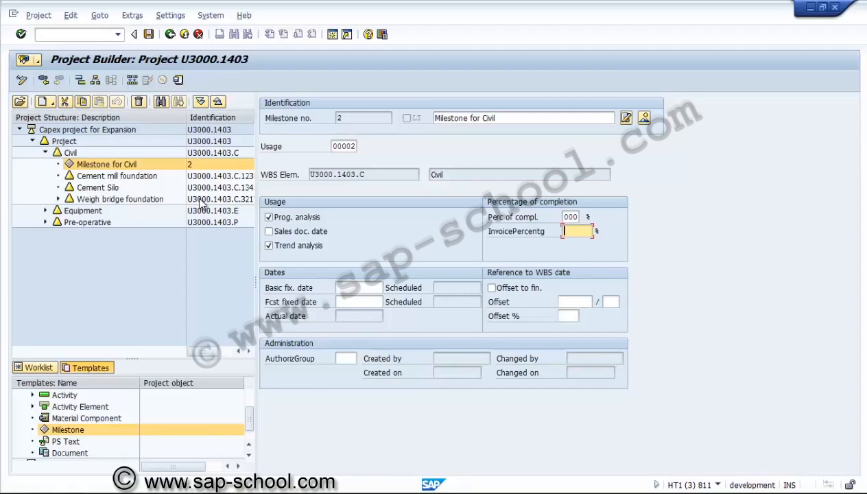
pyautogui.press('Tab')
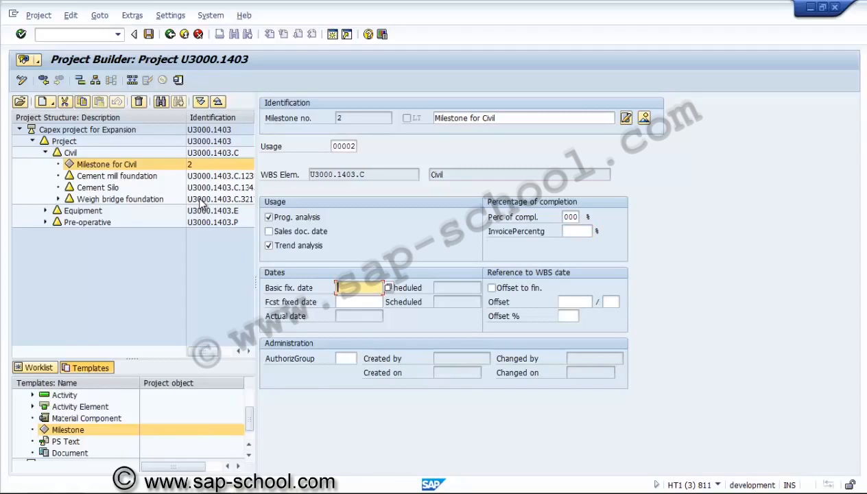
pyautogui.write('30.04.2014')
pyautogui.press('Return')
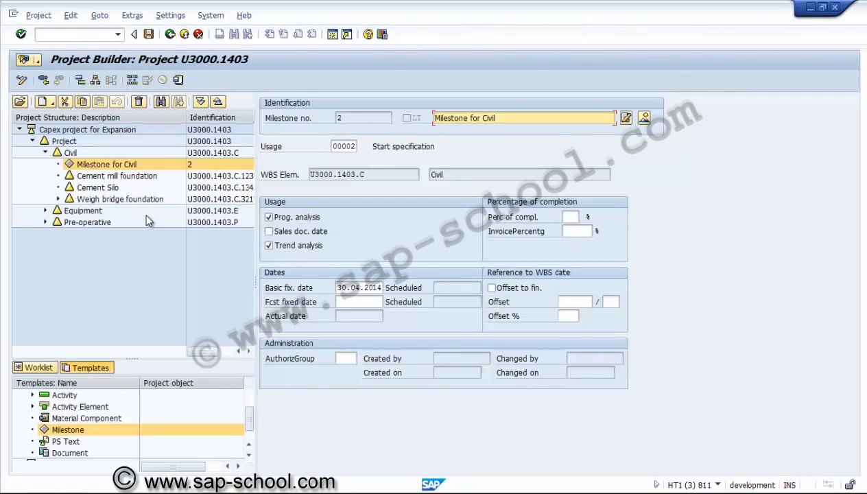
# Add a milestone to the Equipment WBS element, described as Milestone for Equpment, with usage 00002.
pyautogui.click(118, 212)
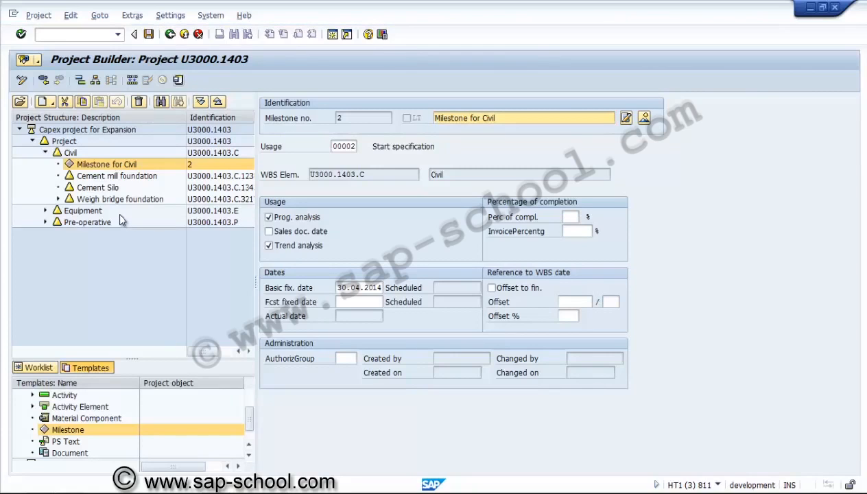
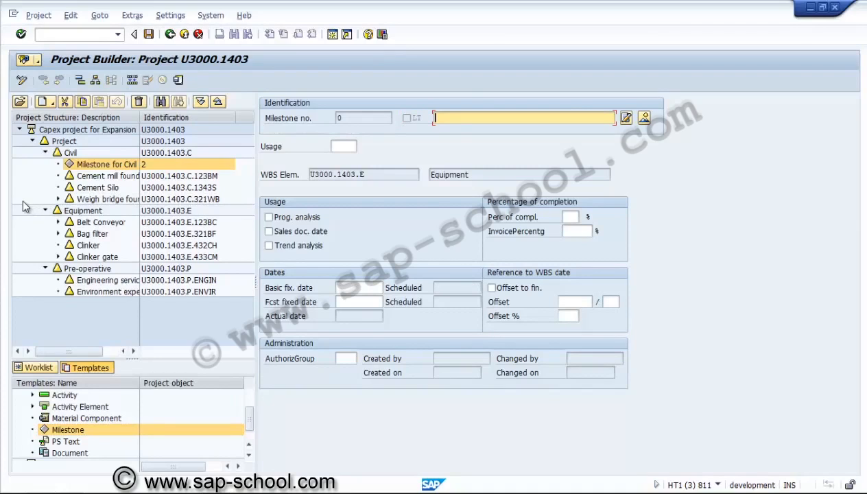
pyautogui.write('Milestone for ')
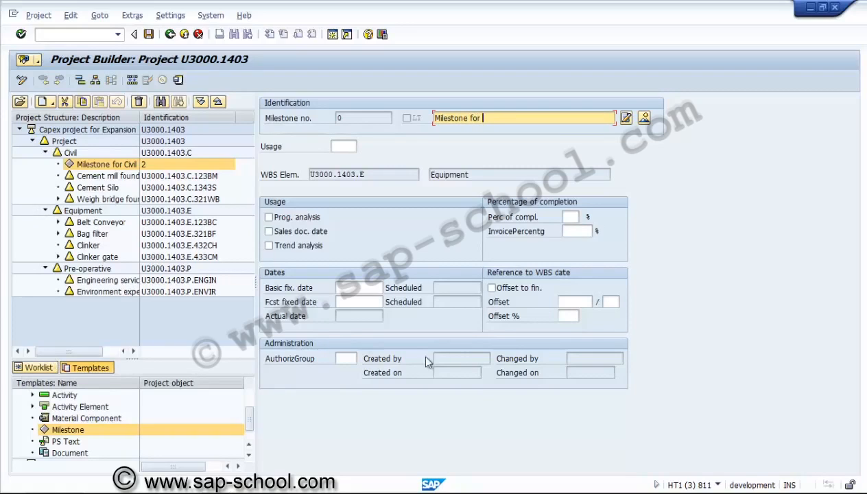
pyautogui.write('Equipment')
pyautogui.press('Tab')
pyautogui.press('Return')
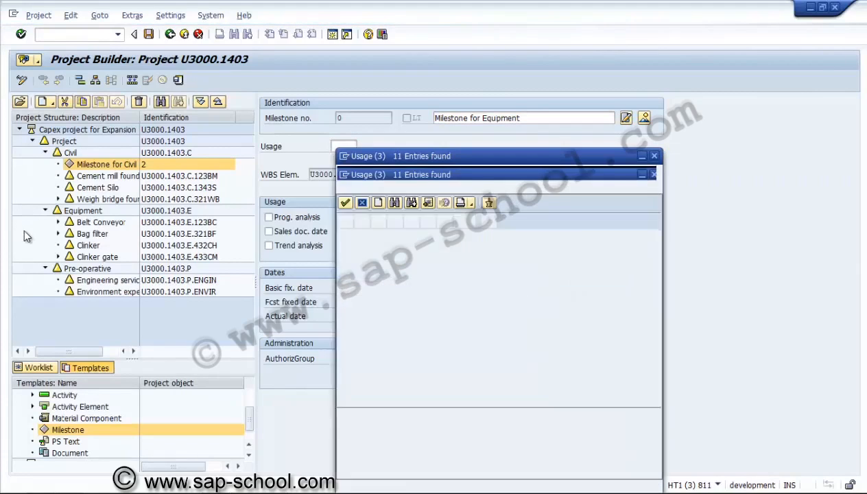
pyautogui.press('Down')
pyautogui.press('Return')
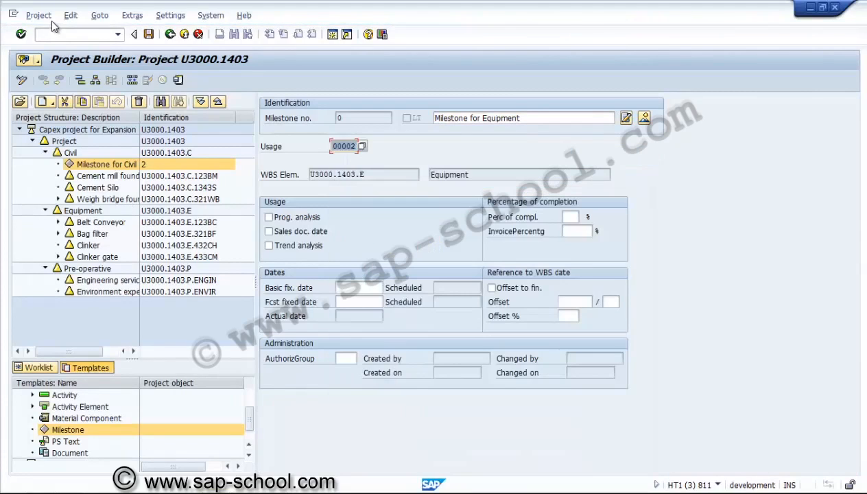
# Enable progress analysis and trend analysis for the Equipment milestone and set its percentage of completion to 000.
pyautogui.press('space')
pyautogui.press('Tab')
pyautogui.press('Tab')
pyautogui.press('space')
pyautogui.press('Tab')
pyautogui.write('000')
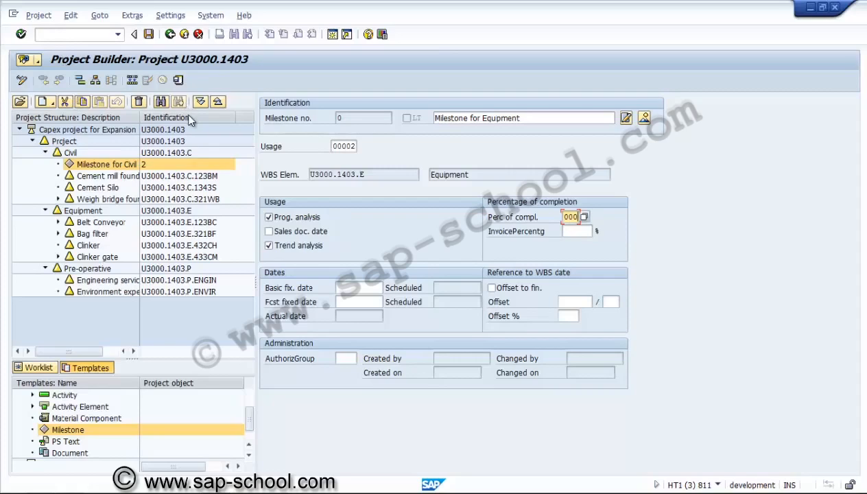
# Set the Equipment milestone's basic fixed date to 31.10.2014 and save the project.
pyautogui.press('Tab')
pyautogui.write('31')
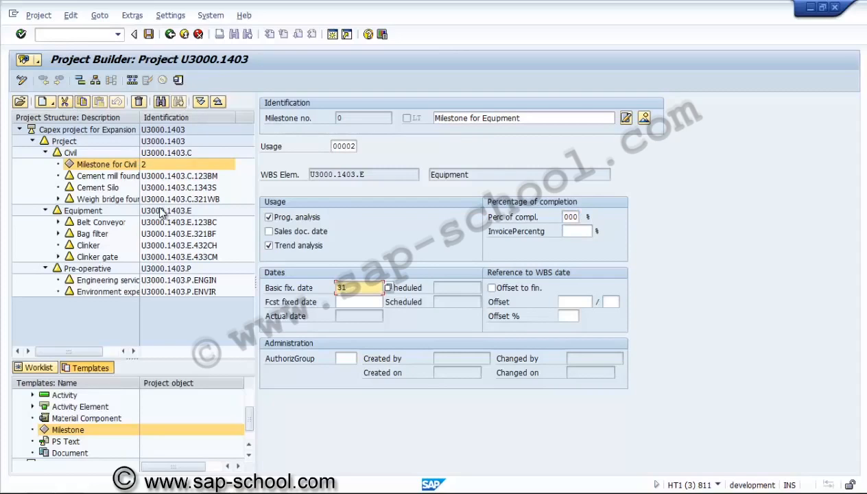
pyautogui.write('.10.2014')
pyautogui.press('Return')
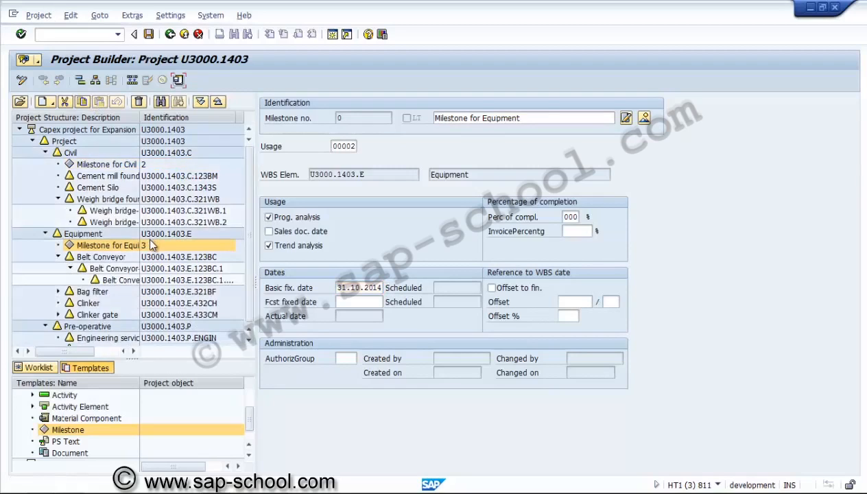
pyautogui.hotkey('ctrl', 's')
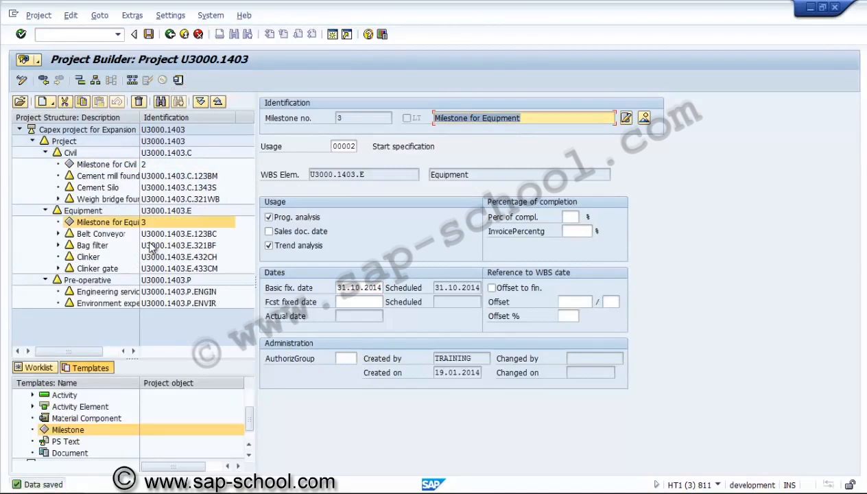
# Set the Equipment milestone's percentage of completion to 70.
pyautogui.press('Down')
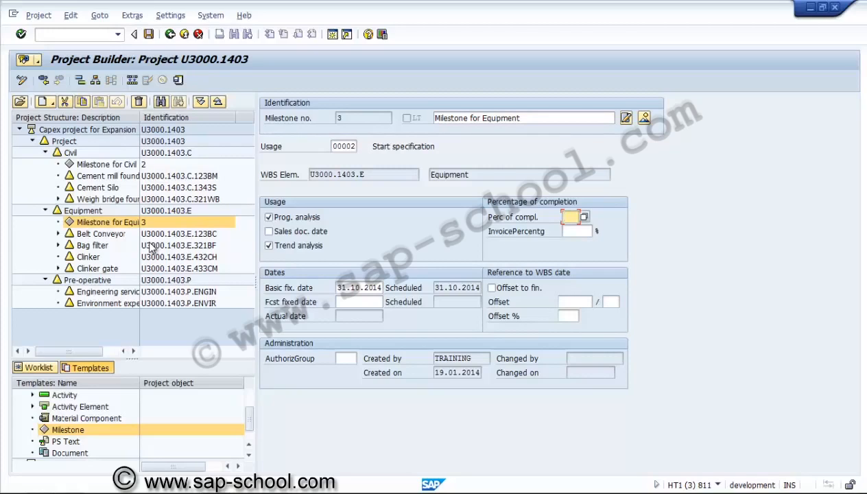
pyautogui.write('70')
pyautogui.press('Return')
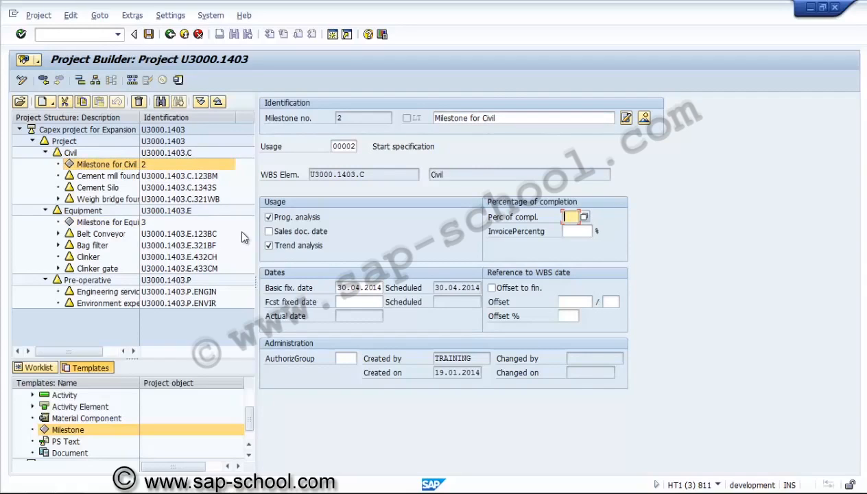
# Set the Civil milestone's percentage of completion to 80 and save the project.
pyautogui.write('80')
pyautogui.press('Return')
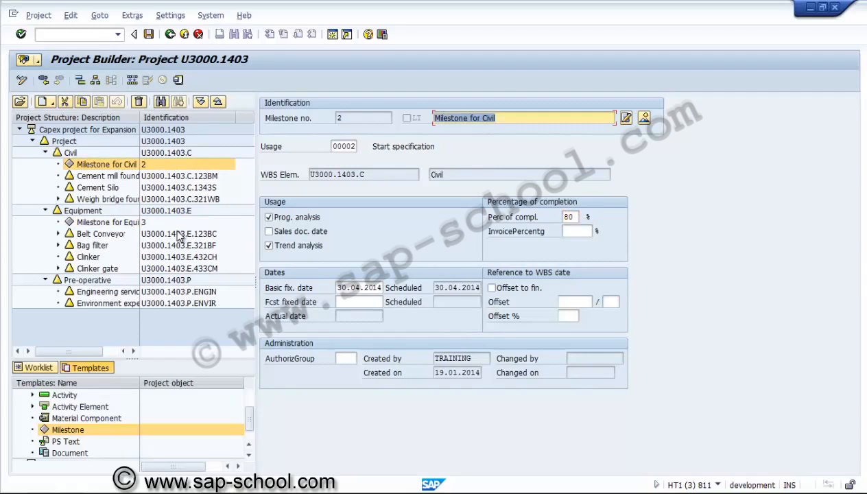
pyautogui.press('Return')
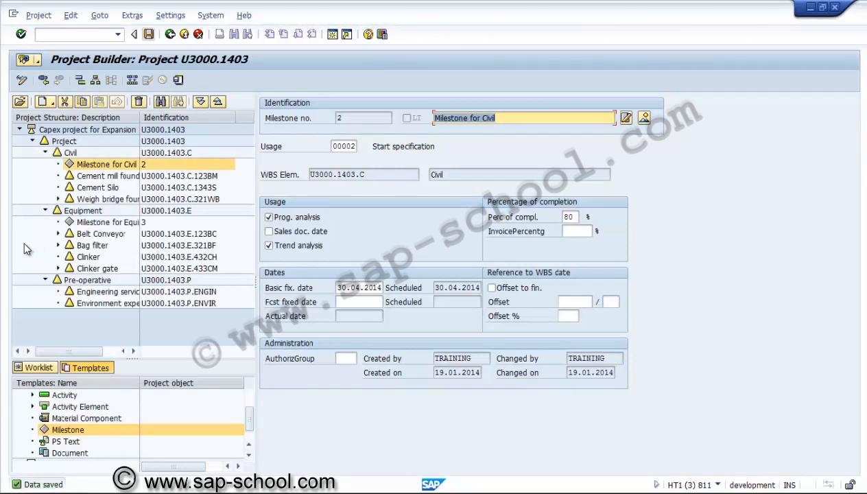
# Add a PS text to the Pre-operative WBS element and choose 02 General comment as its text type.
pyautogui.doubleClick(73, 428)
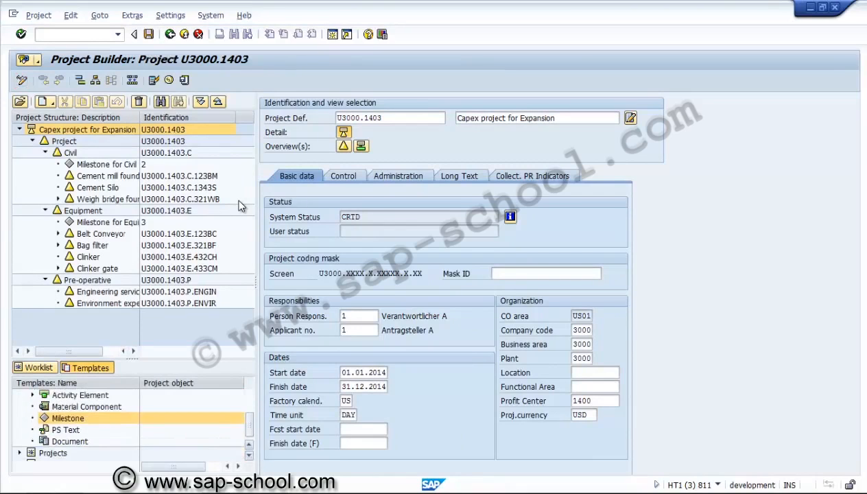
pyautogui.press('Down')
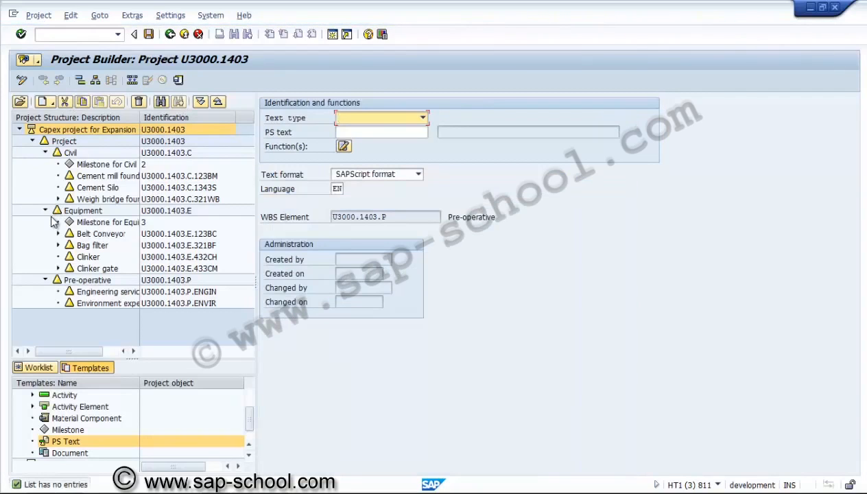
pyautogui.press('F4')
pyautogui.press('Down')
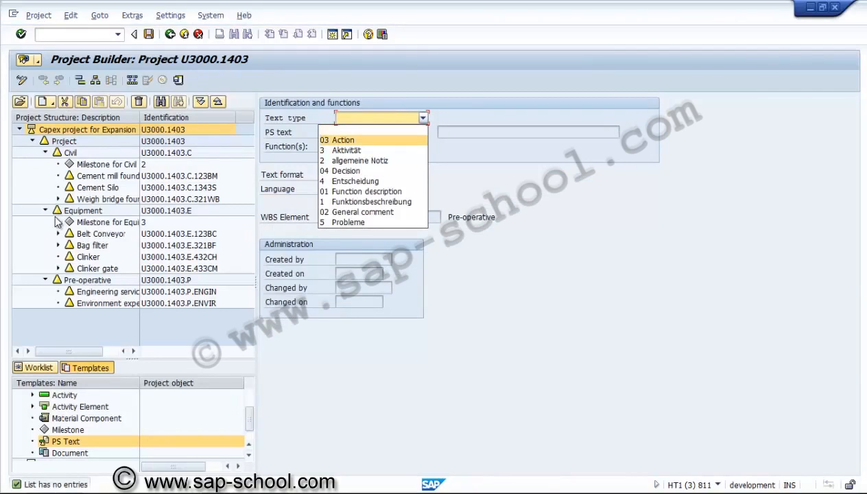
pyautogui.press('Down')
pyautogui.press('Down')
pyautogui.press('Down')
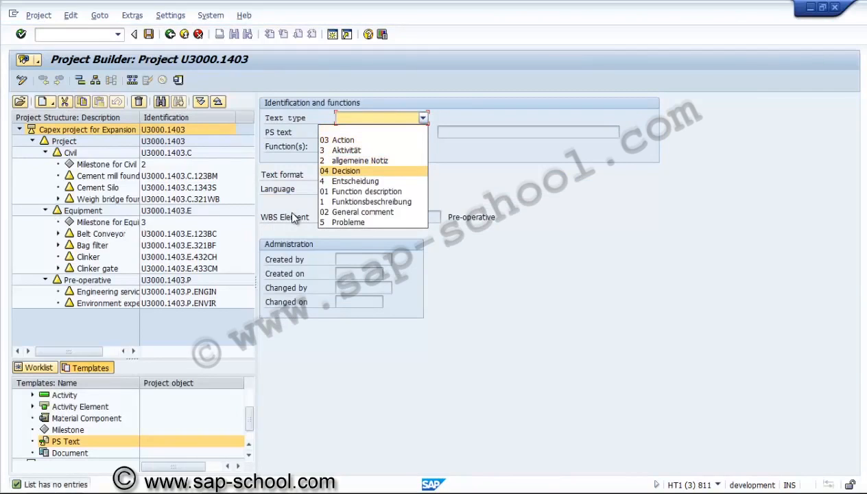
pyautogui.press('Down')
pyautogui.press('Down')
pyautogui.press('Down')
pyautogui.press('Down')
pyautogui.press('Return')
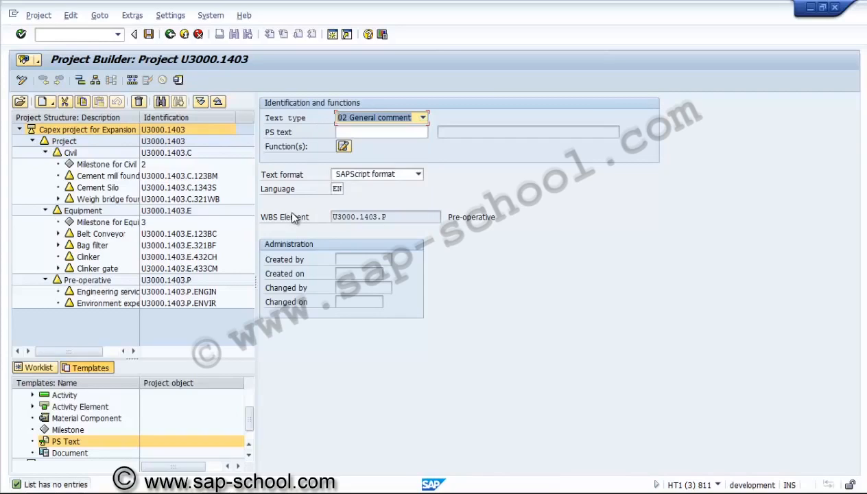
# Search for existing PS texts of type 02 and close the search without choosing one.
pyautogui.press('Tab')
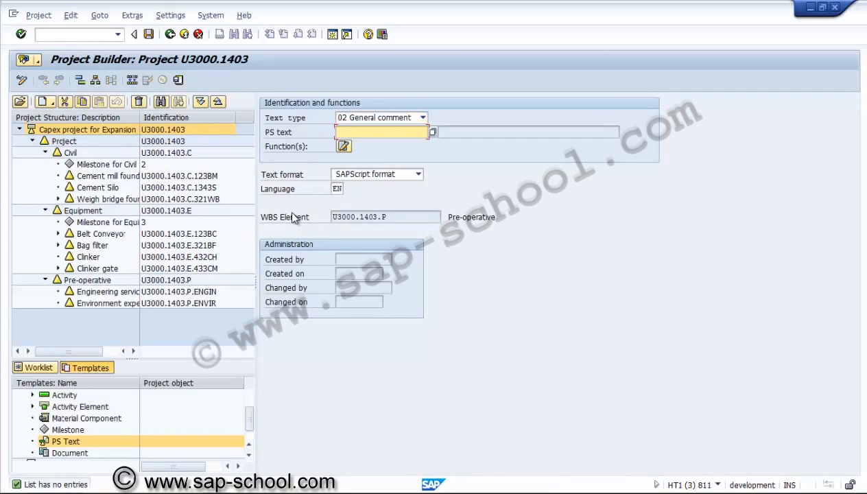
pyautogui.press('F4')
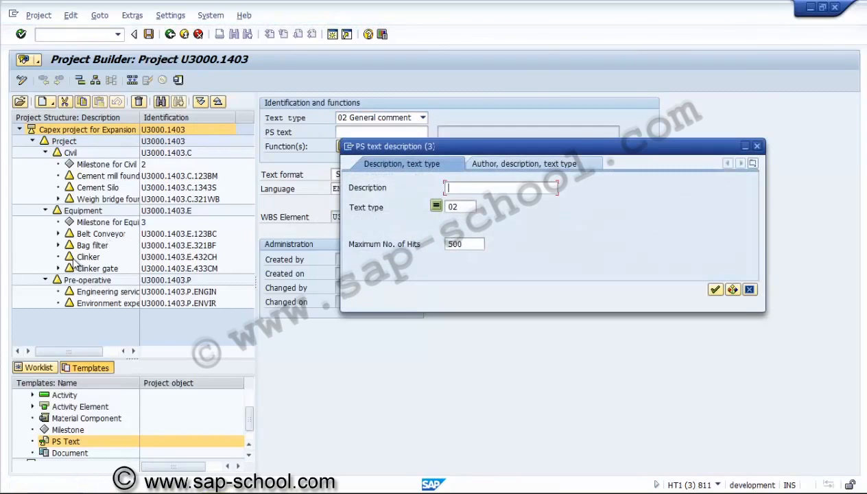
pyautogui.press('Return')
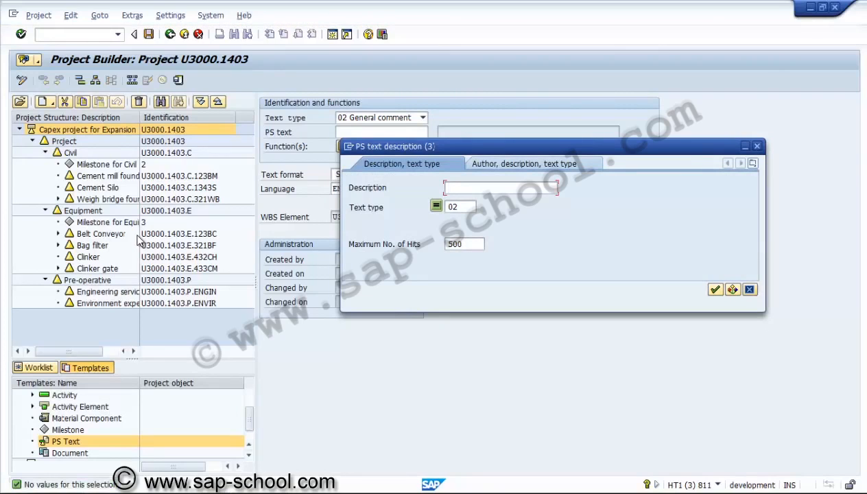
pyautogui.press('Escape')
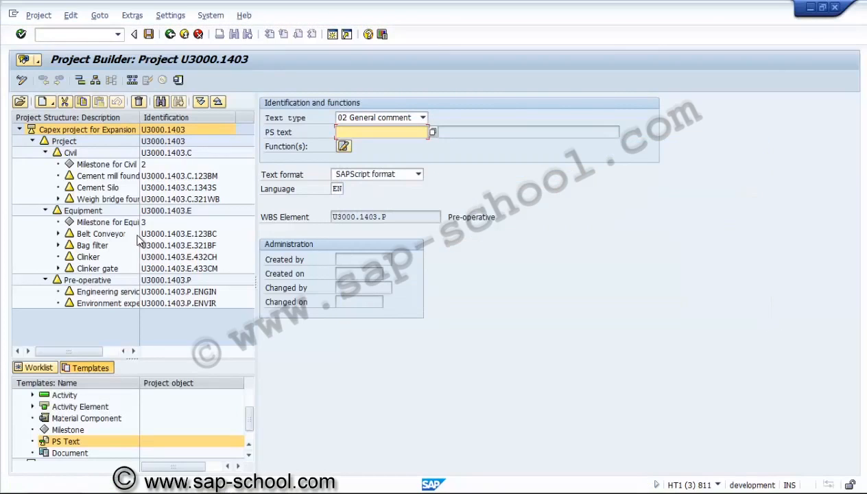
# Name the PS text Pre-operative and enter "Pre-operative" as the heading line of its long text.
pyautogui.write('Pre-operative')
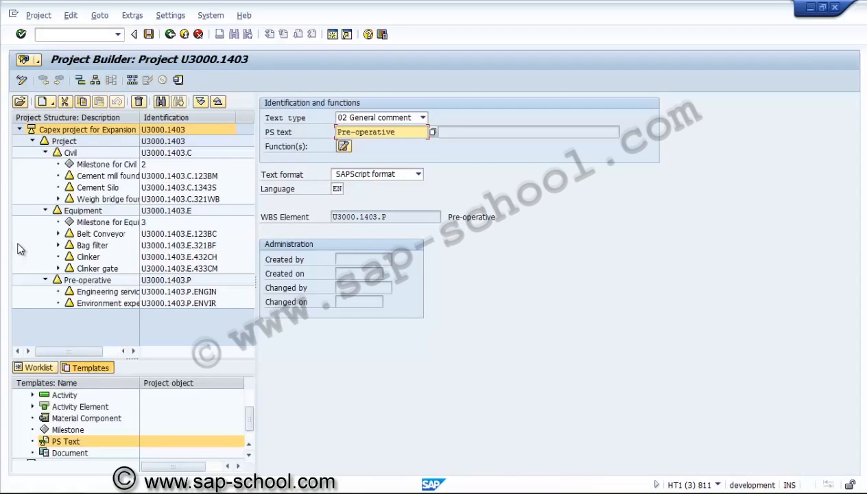
pyautogui.press('Return')
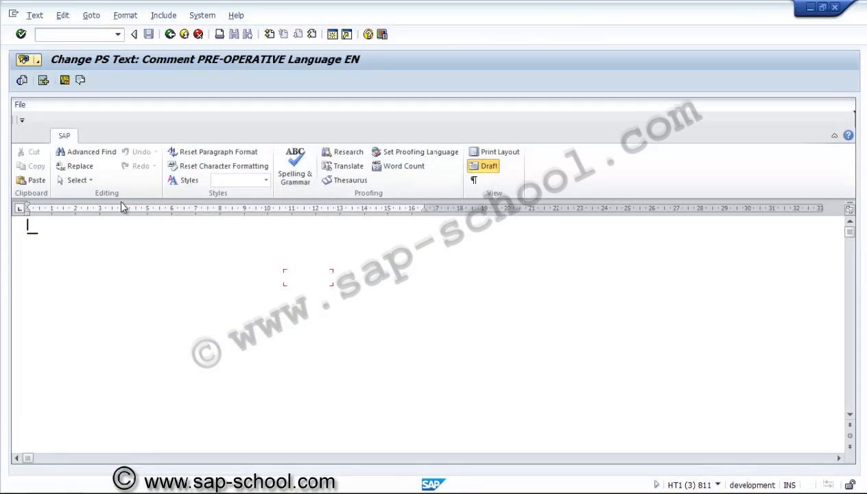
pyautogui.write('Pre-opera')
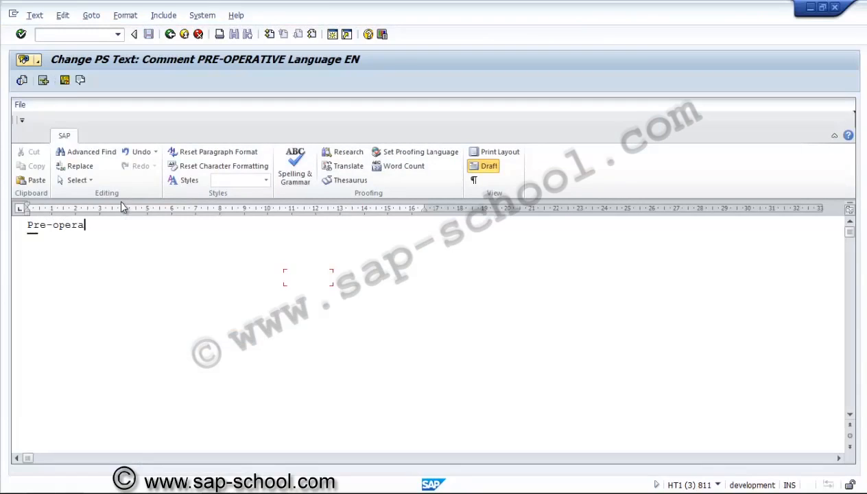
pyautogui.write('tive')
pyautogui.press('Return')
# Begin a dash item below the heading reading "- To consider the general expenses".
pyautogui.write('- To consider ')
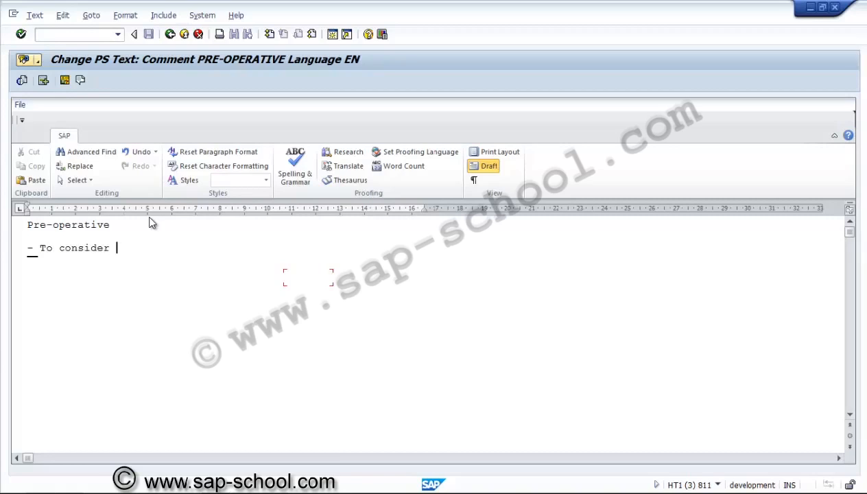
pyautogui.write('the expenses')
pyautogui.press('Left')
pyautogui.press('Left')
pyautogui.press('Left')
pyautogui.press('Left')
pyautogui.press('Left')
pyautogui.press('Left')
pyautogui.press('Left')
pyautogui.press('Left')
pyautogui.write('gener')
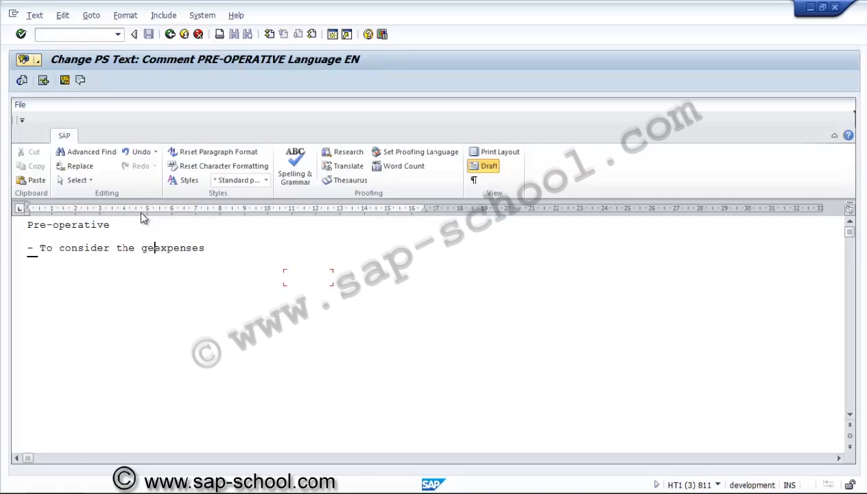
pyautogui.write('al')
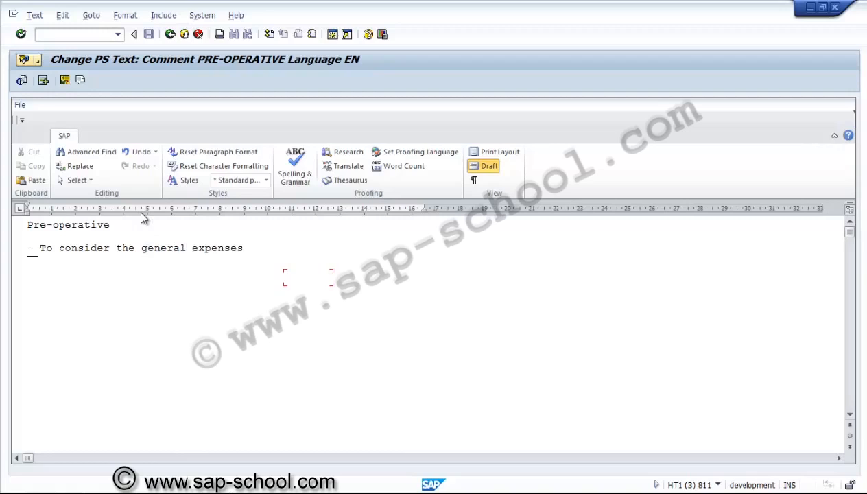
# Continue the dash item with "against the project which involves".
pyautogui.press('Right')
pyautogui.press('Right')
pyautogui.press('Right')
pyautogui.press('Right')
pyautogui.press('Right')
pyautogui.press('Right')
pyautogui.press('Right')
pyautogui.write('against the ')
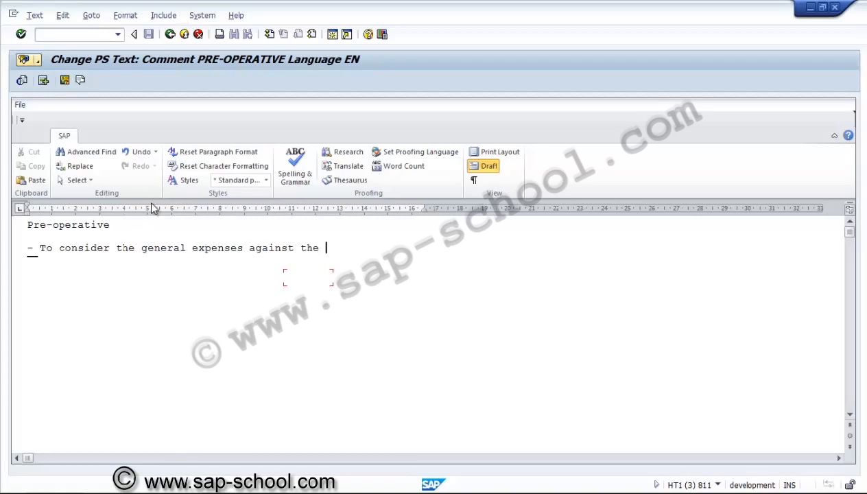
pyautogui.write('project whic')
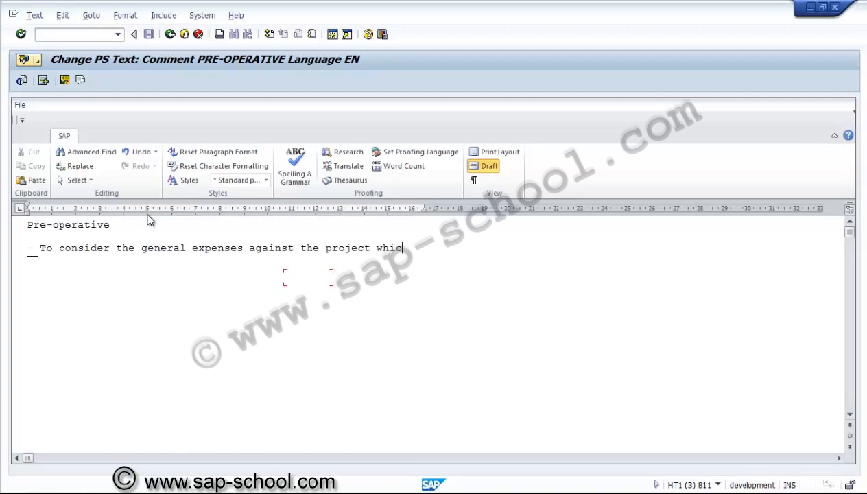
pyautogui.write('h involves ')
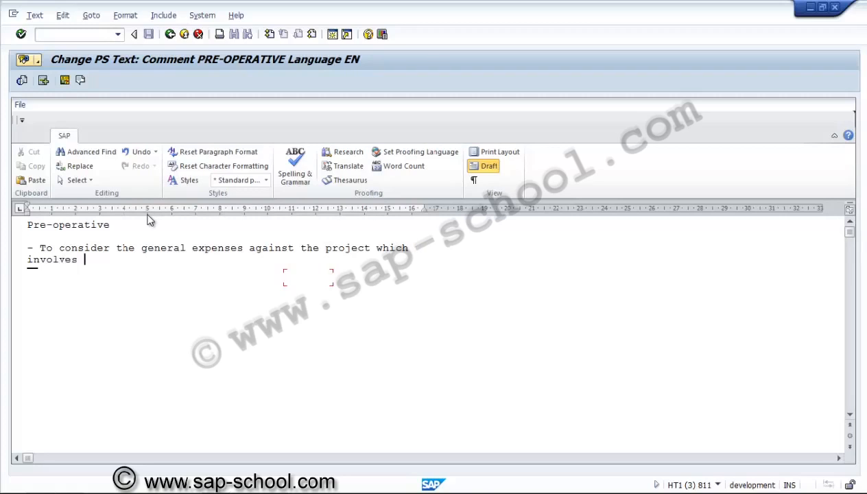
# Add "Environment clearance related expenses" to the sentence in the PS text.
pyautogui.write('Environment ')
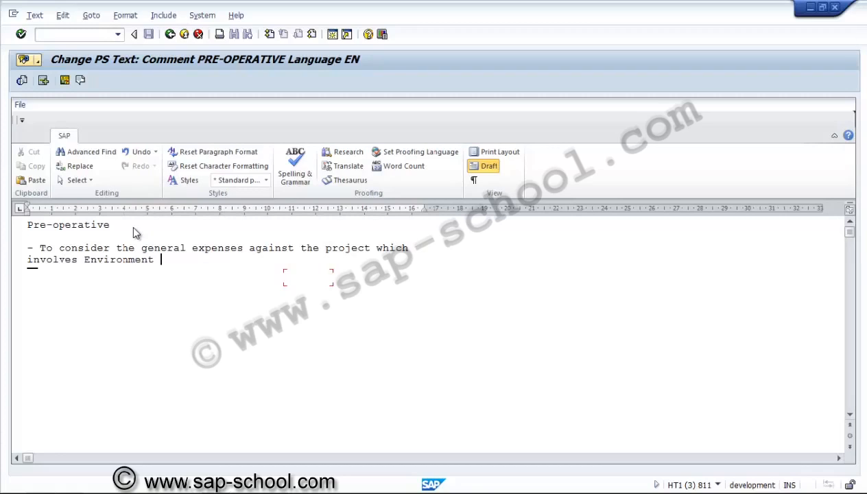
pyautogui.write('expe')
pyautogui.write('nses')
pyautogui.write('a')
pyautogui.press('BackSpace')
pyautogui.write('clearance')
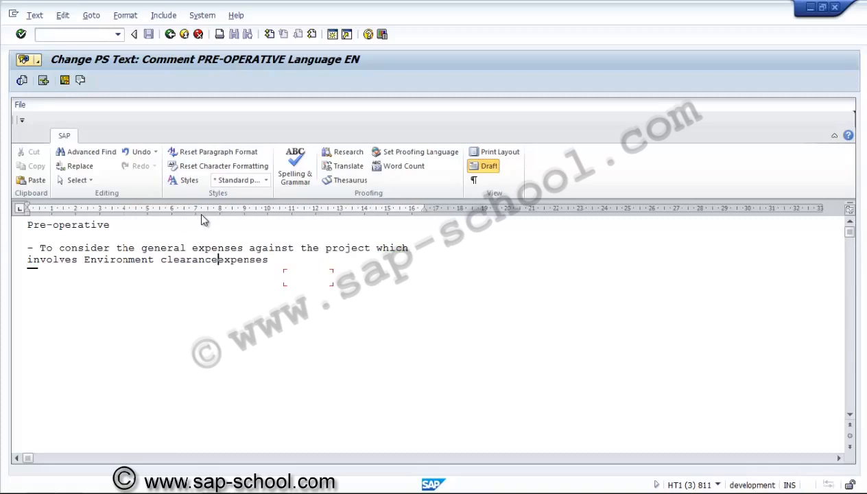
pyautogui.write(' related')
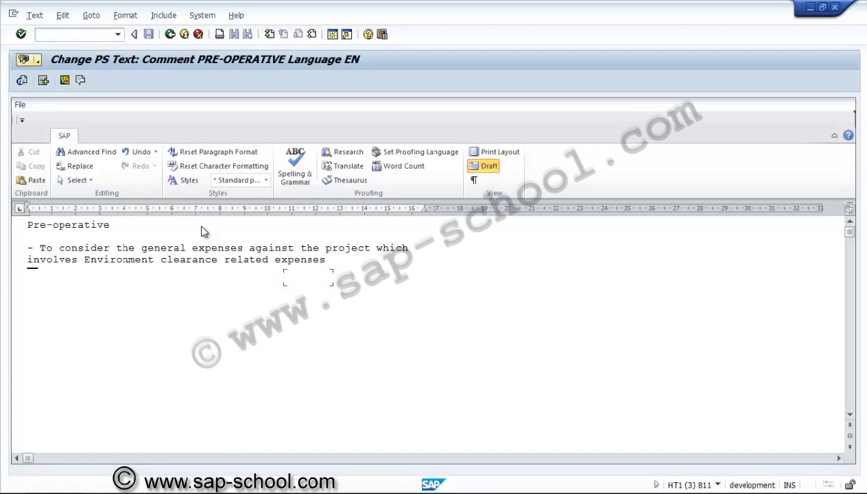
# Complete the PS text sentence with ", employee salary, transport, etc.".
pyautogui.press('End')
pyautogui.write(',')
pyautogui.write('mployee s')
pyautogui.write('a')
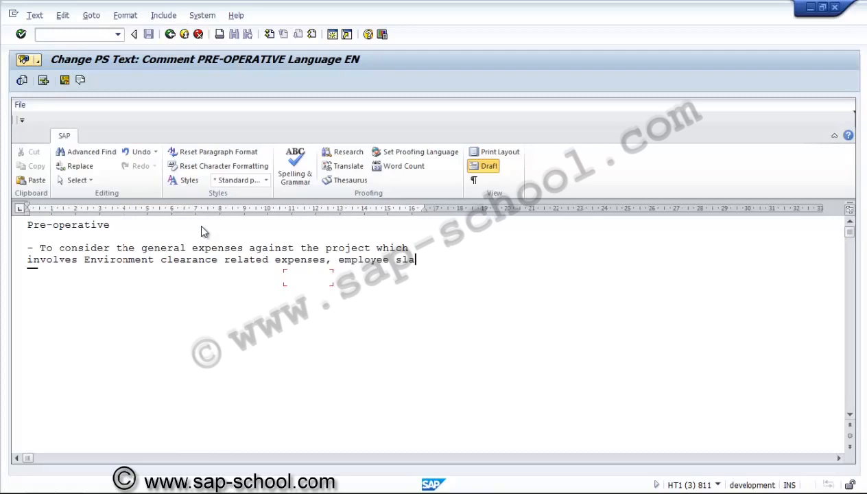
pyautogui.write('lary')
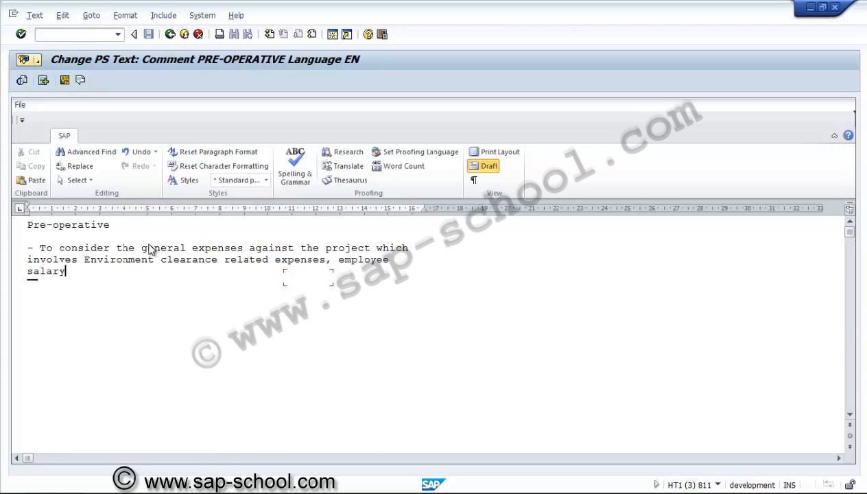
pyautogui.write(', transport')
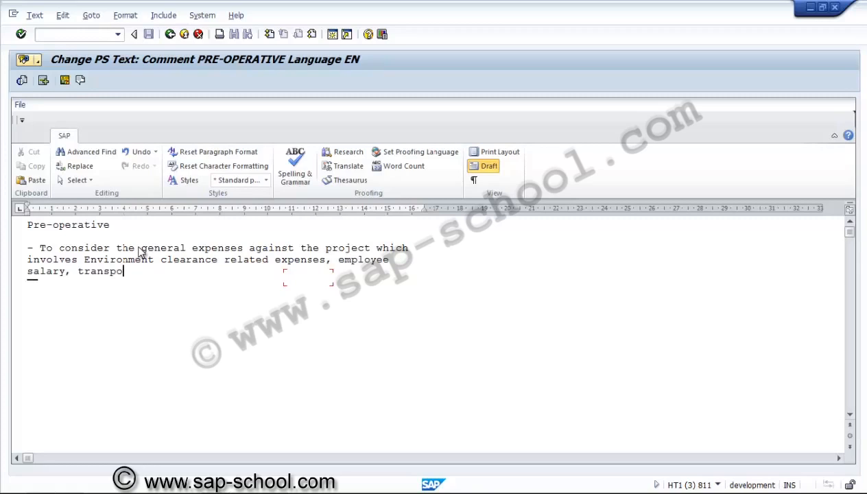
pyautogui.write(', etc.')
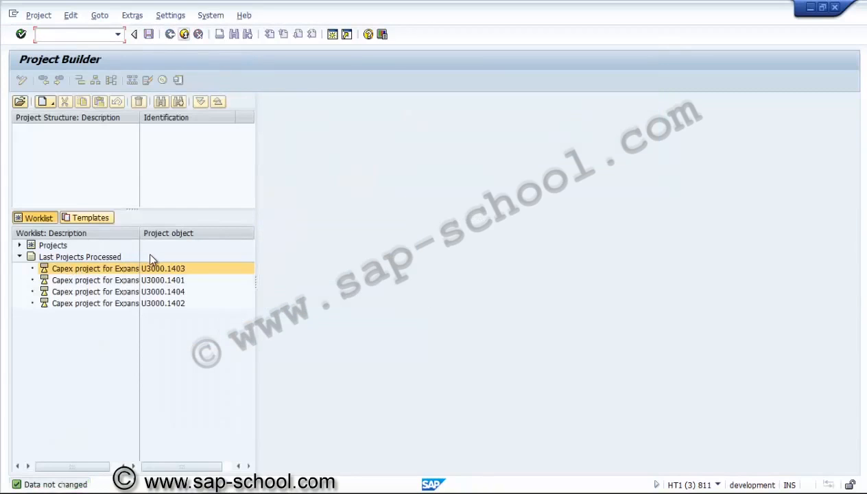
# Leave the Project Builder and start CN11 - Create from the Standard Milestone templates.
pyautogui.press('F3')
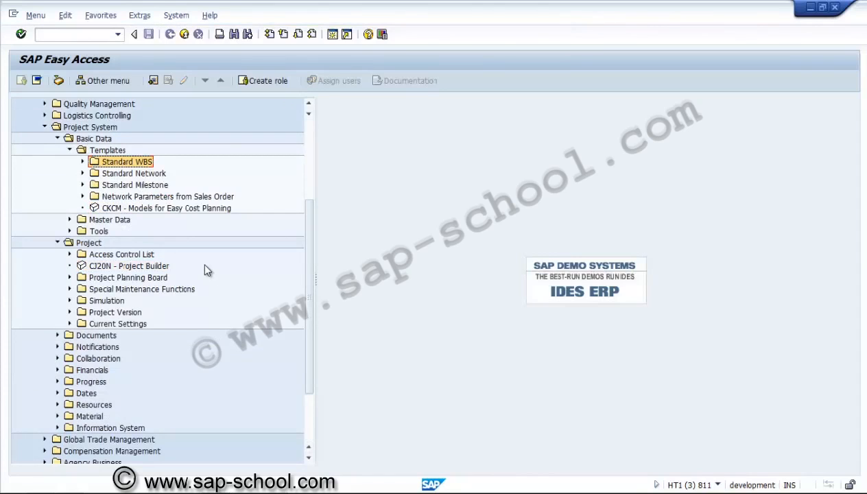
pyautogui.press('Down')
pyautogui.press('Down')
pyautogui.press('Right')
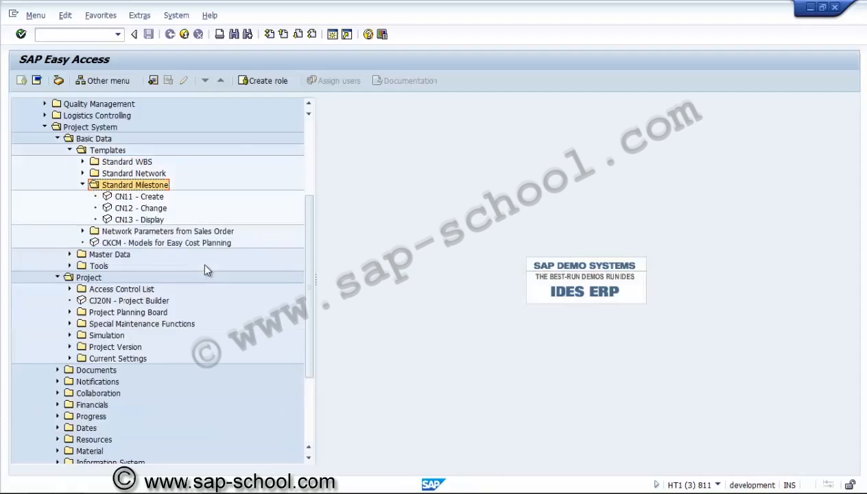
pyautogui.press('Left')
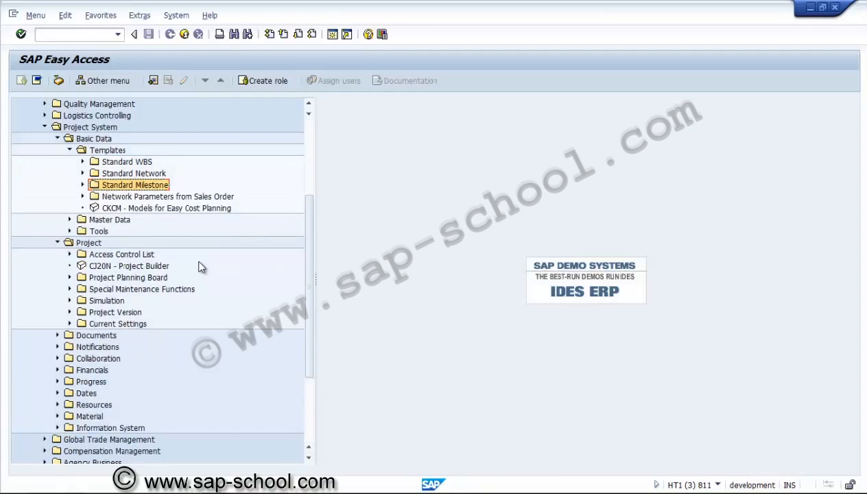
pyautogui.press('Right')
pyautogui.press('Down')
pyautogui.press('Return')
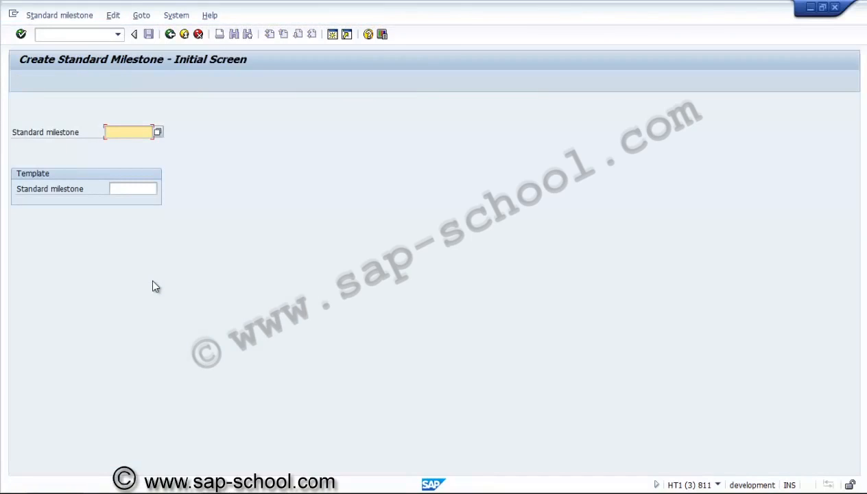
# Create standard milestone ZUS0000001 with the description "Standard Milestone for projects".
pyautogui.write('zUS0000001')
pyautogui.press('Return')
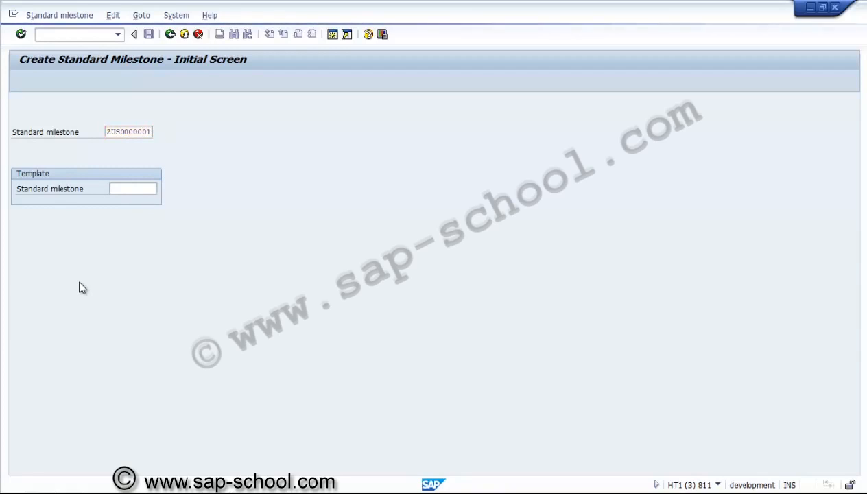
pyautogui.write('Standard MIle')
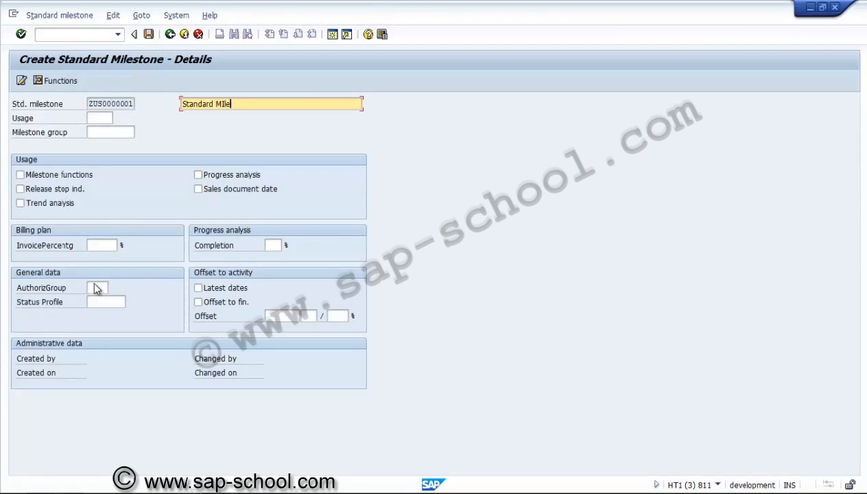
pyautogui.press('BackSpace')
pyautogui.press('BackSpace')
pyautogui.press('BackSpace')
pyautogui.write('ilestone for projects')
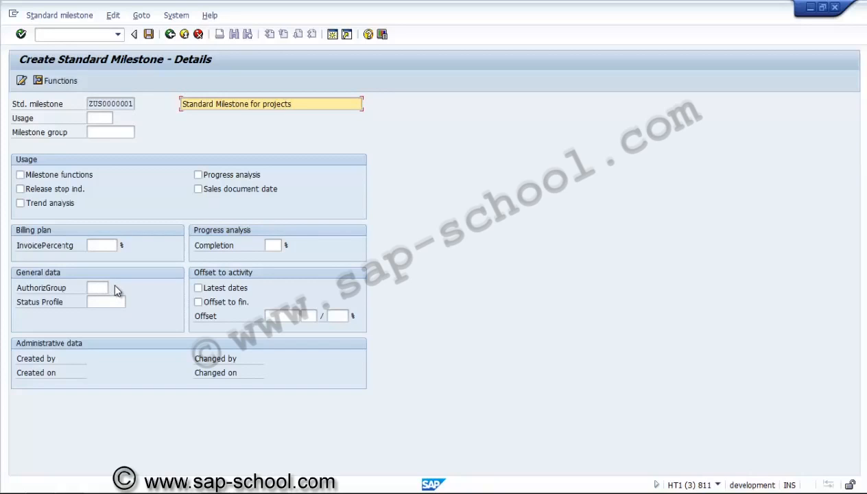
# Set the standard milestone's usage to 00002 Start specification.
pyautogui.press('Tab')
pyautogui.press('F4')
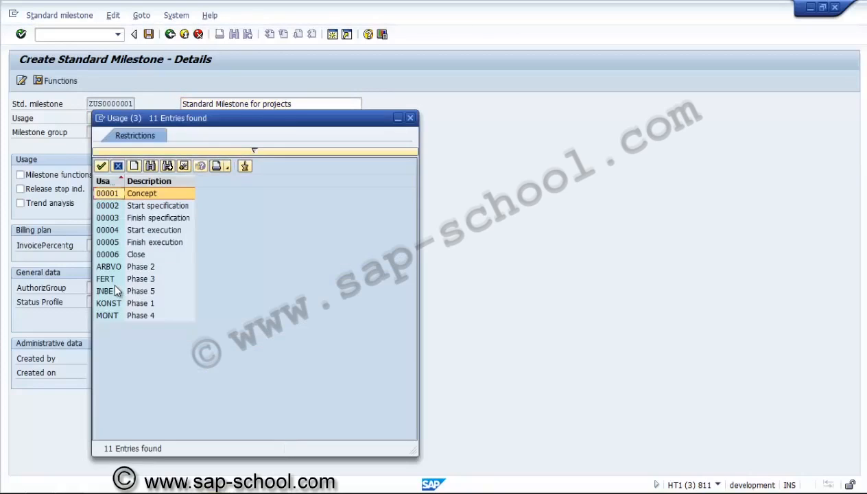
pyautogui.press('Down')
pyautogui.press('Return')
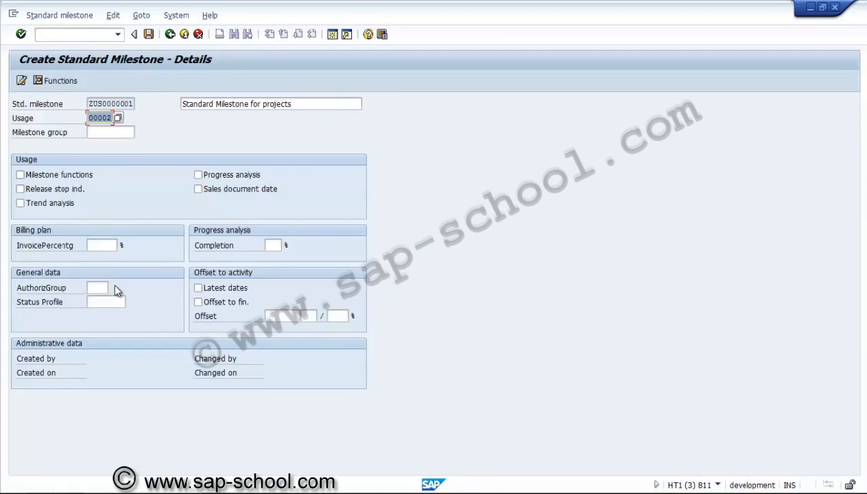
# Enable milestone functions, trend analysis and progress analysis for the standard milestone.
pyautogui.press('Tab')
pyautogui.press('Tab')
pyautogui.press('space')
pyautogui.press('Tab')
pyautogui.press('space')
pyautogui.press('Tab')
pyautogui.press('Tab')
pyautogui.press('Tab')
pyautogui.press('space')
pyautogui.press('Tab')
pyautogui.press('Tab')
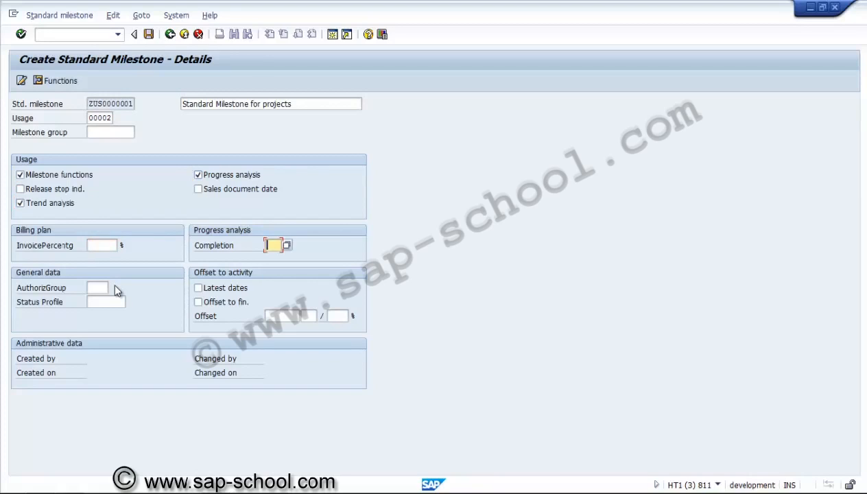
# Set the completion to 70% and extend the description to "Standard Milestone for projects - civil".
pyautogui.write('70')
pyautogui.press('Return')
pyautogui.write('- civil')
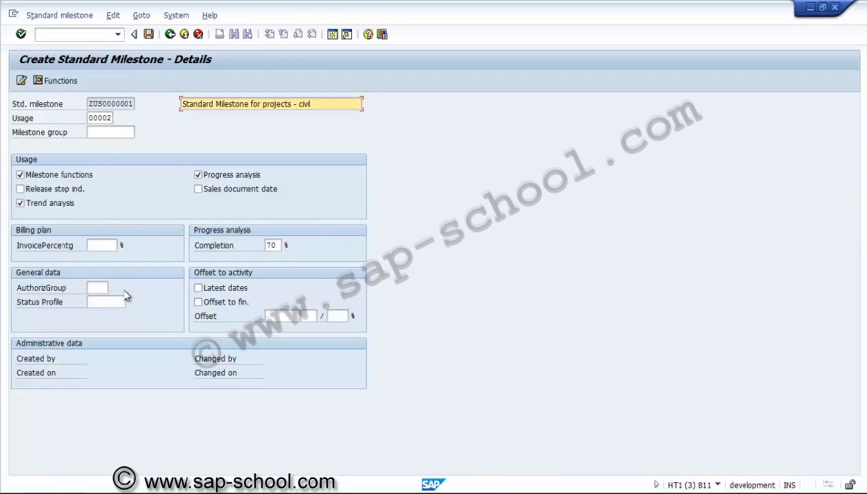
pyautogui.press('Return')
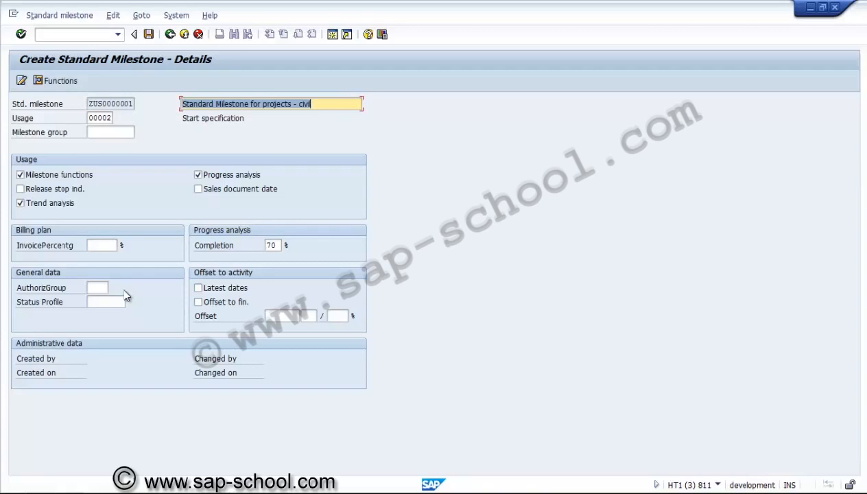
# View the milestone functions without assigning any, and save the standard milestone.
pyautogui.click(61, 81)
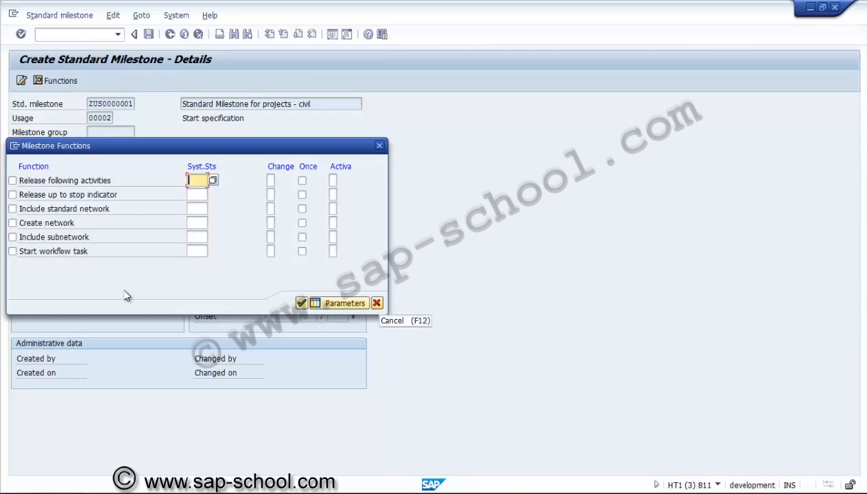
pyautogui.press('F12')
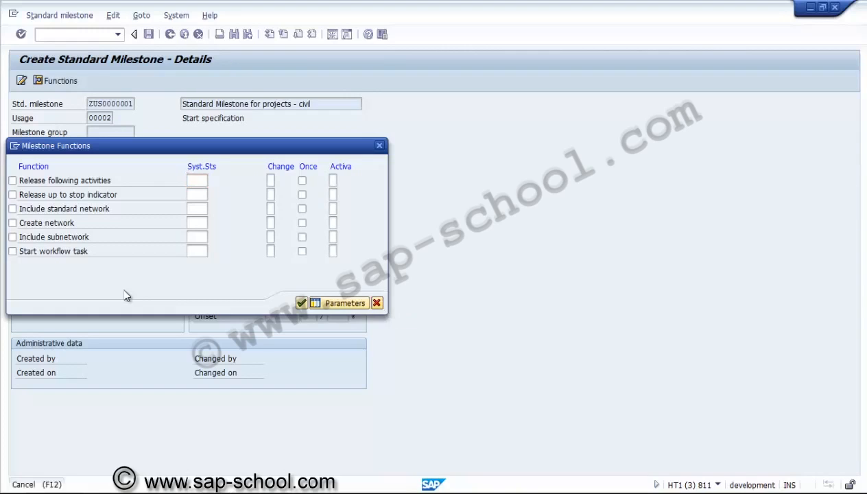
pyautogui.hotkey('ctrl', 's')
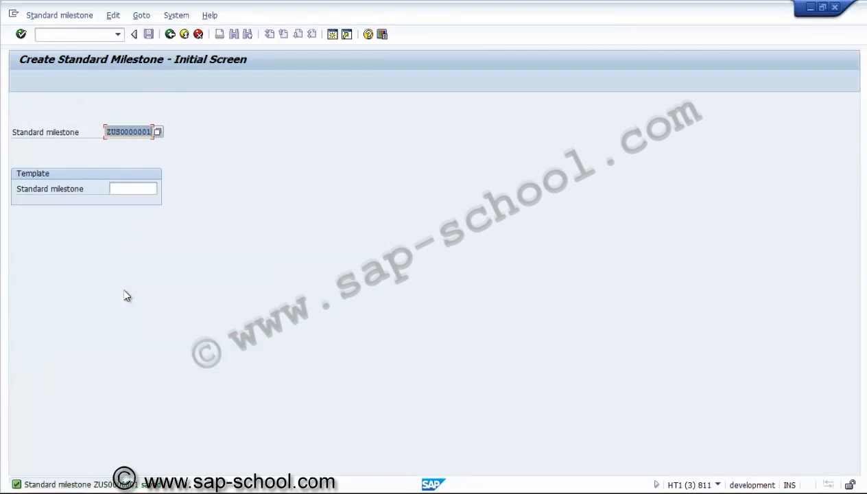
# Start creating a standard WBS and enter U3000.0000 as the standard project definition.
pyautogui.press('F3')
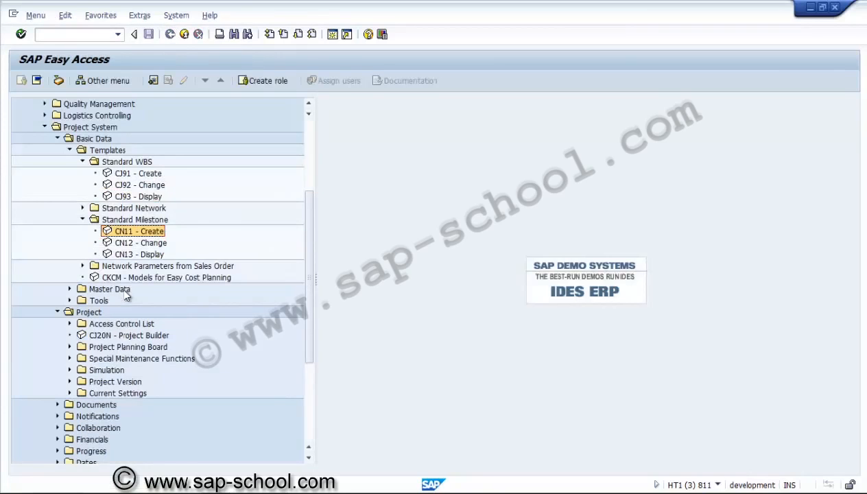
pyautogui.doubleClick(138, 174)
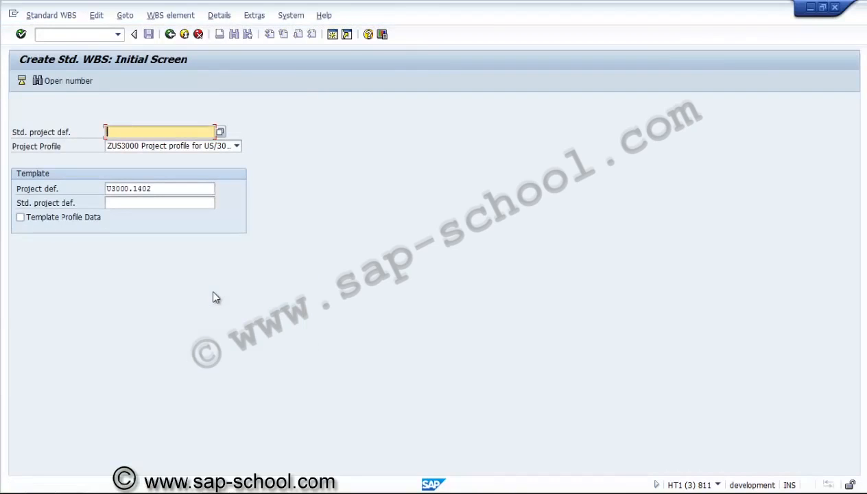
pyautogui.press('Tab')
pyautogui.press('Tab')
pyautogui.hotkey('ctrl', 'c')
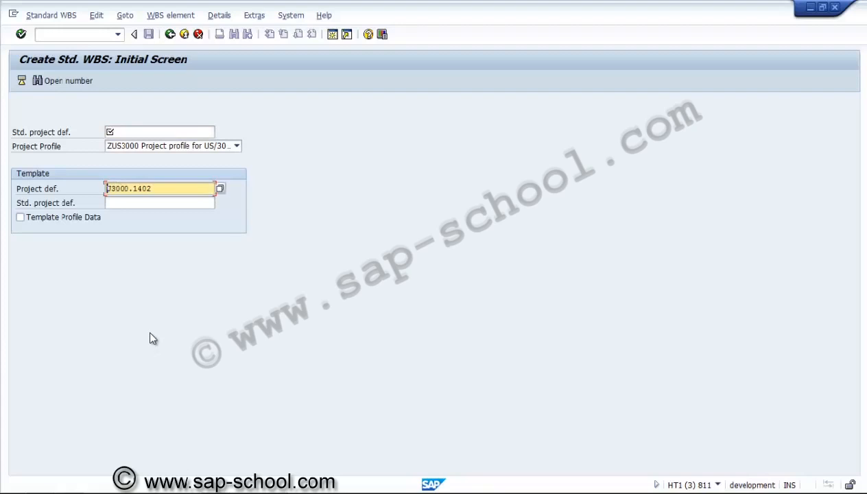
pyautogui.hotkey('shift', 'Tab')
pyautogui.hotkey('shift', 'Tab')
pyautogui.hotkey('ctrl', 'v')
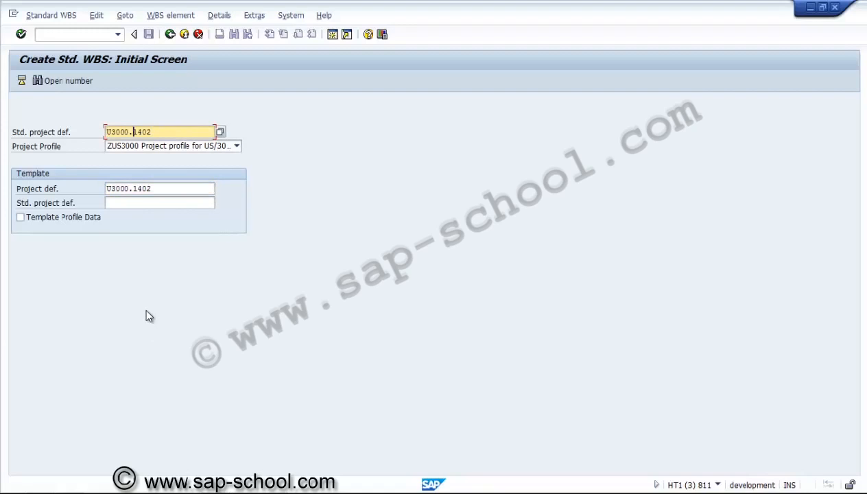
pyautogui.write('0000')
pyautogui.press('Delete')
pyautogui.press('Delete')
pyautogui.press('Delete')
# Find the next open number from U3000.0000 and adopt the proposed U3000.0000 for the standard project definition.
pyautogui.press('Return')
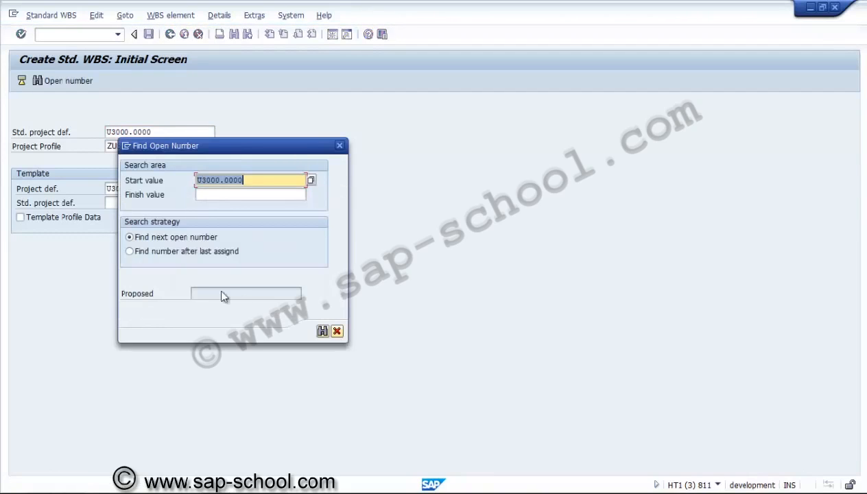
pyautogui.press('Return')
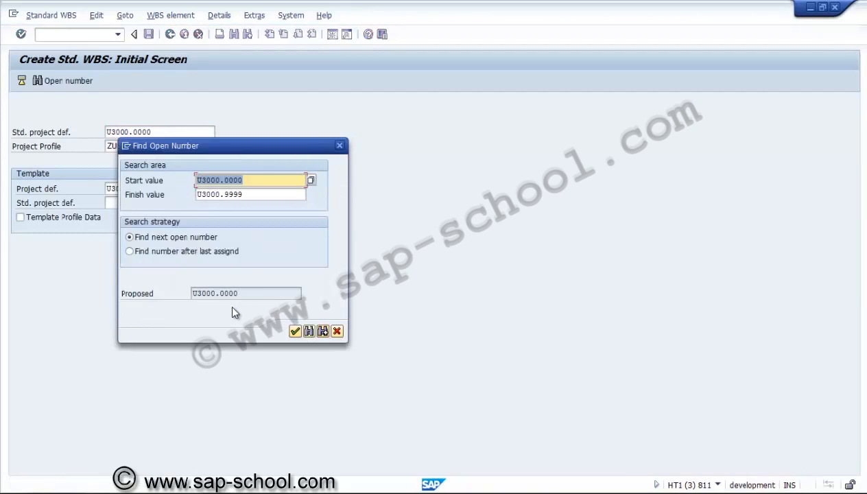
pyautogui.press('Return')
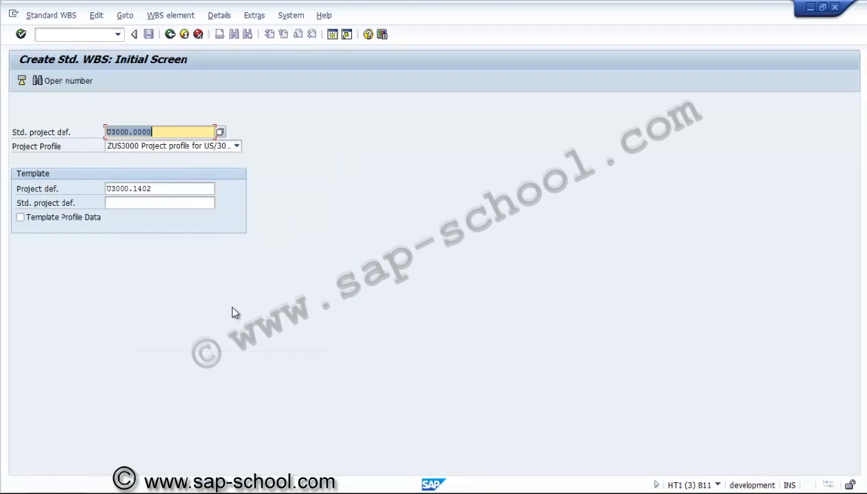
# Set the template project definition to U3000.1403 and create the standard project definition from it.
pyautogui.press('Tab')
pyautogui.press('Tab')
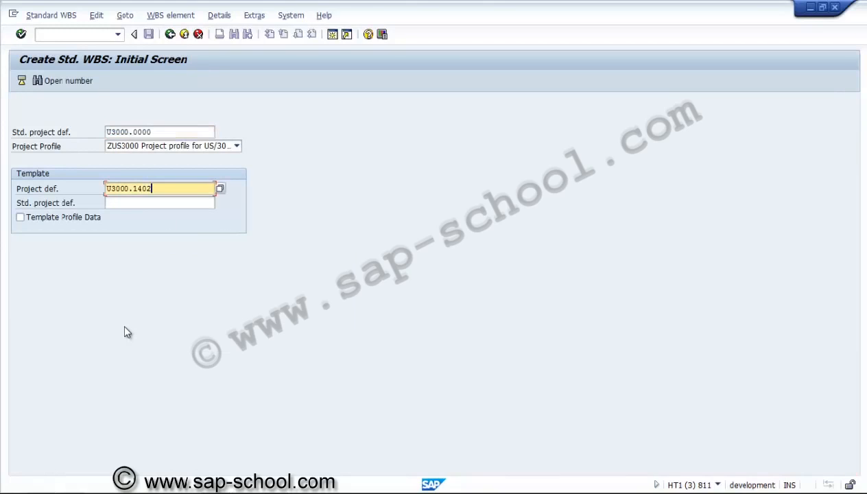
pyautogui.press('BackSpace')
pyautogui.write('3')
pyautogui.press('Return')
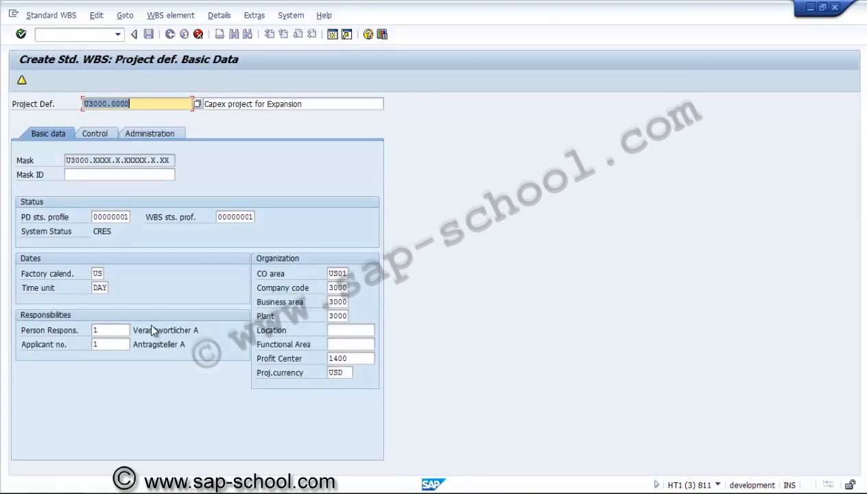
# Review the basic, control and administration data of the standard project definition.
pyautogui.press('Tab')
pyautogui.press('Tab')
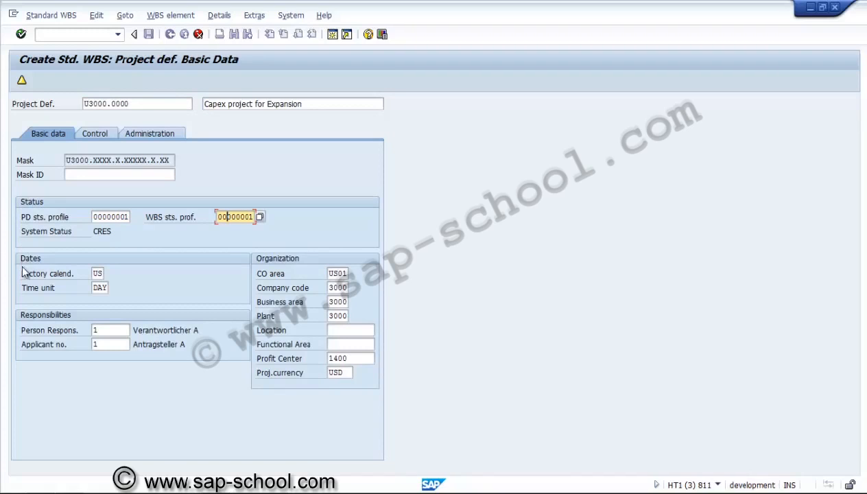
pyautogui.press('Return')
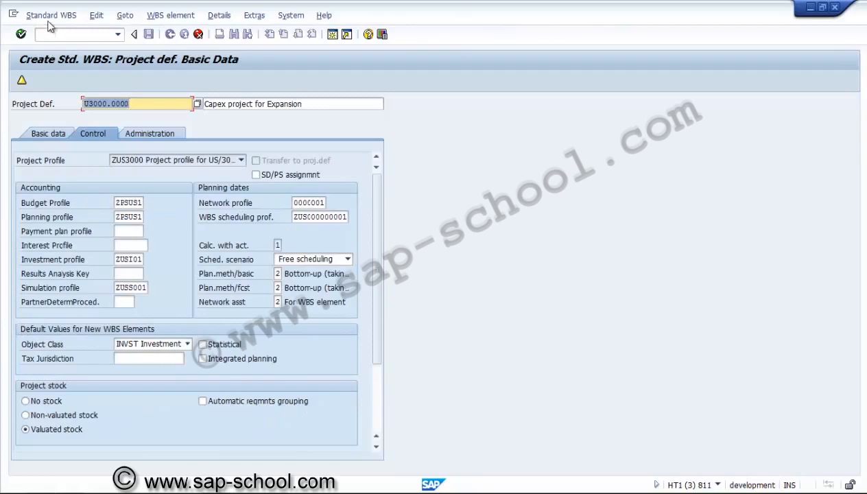
pyautogui.click(149, 132)
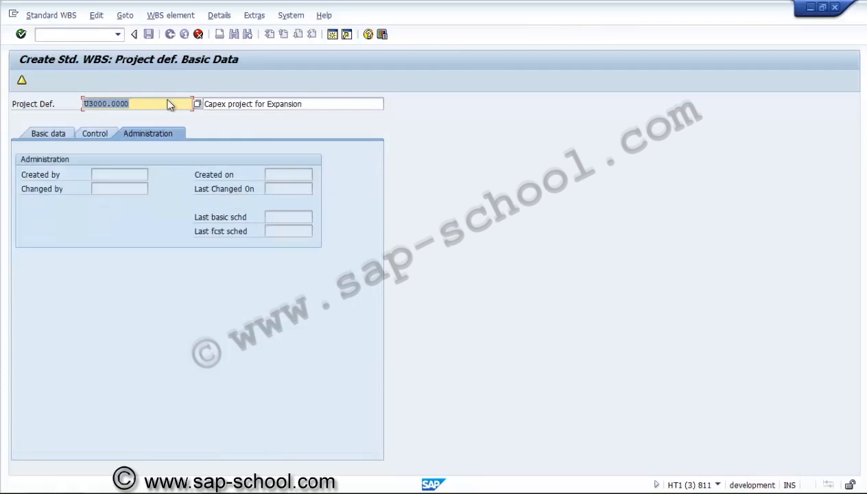
pyautogui.click(48, 134)
# Replace the template's WBS keys with U3000.0000, check and include all the WBS elements, and save the standard WBS.
pyautogui.click(22, 81)
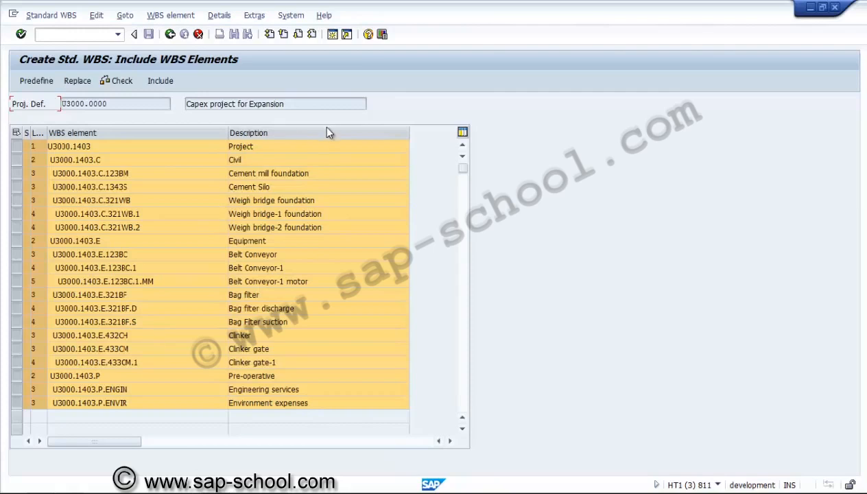
pyautogui.click(79, 81)
pyautogui.press('Return')
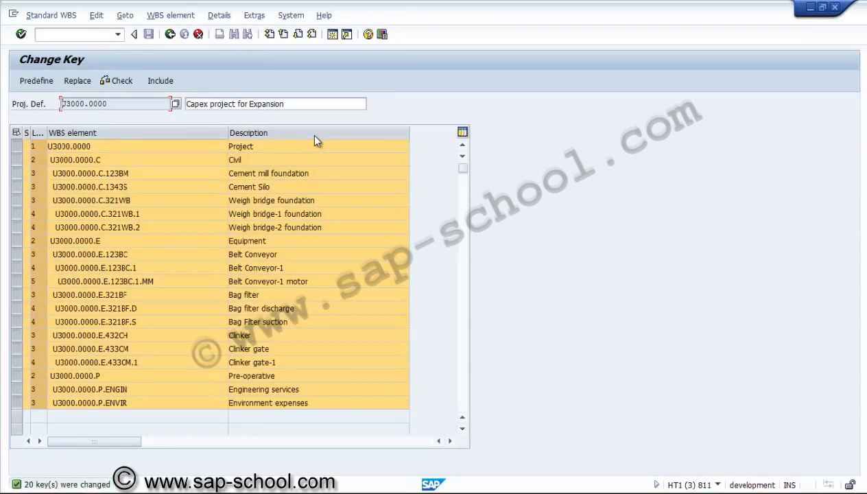
pyautogui.click(118, 81)
pyautogui.click(160, 81)
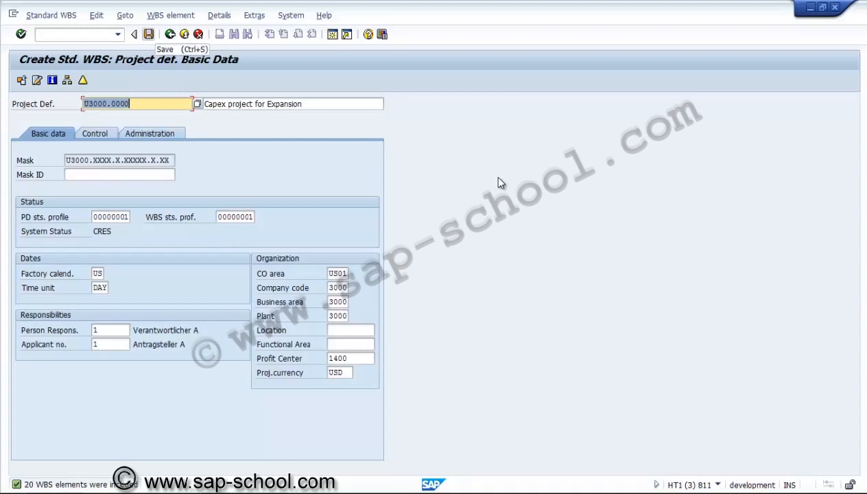
pyautogui.hotkey('ctrl', 's')
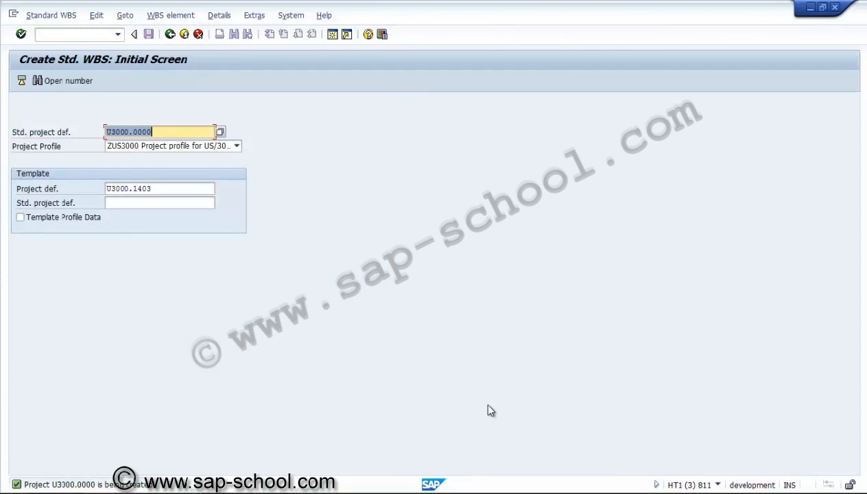
# Open standard WBS U3000.0000 for changing and view the status details of its project definition.
pyautogui.hotkey('alt', 's')
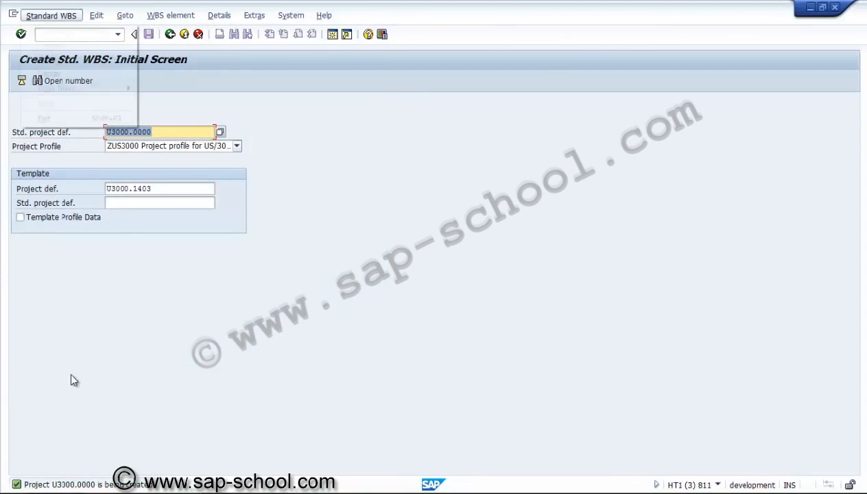
pyautogui.press('Down')
pyautogui.press('Up')
pyautogui.press('Return')
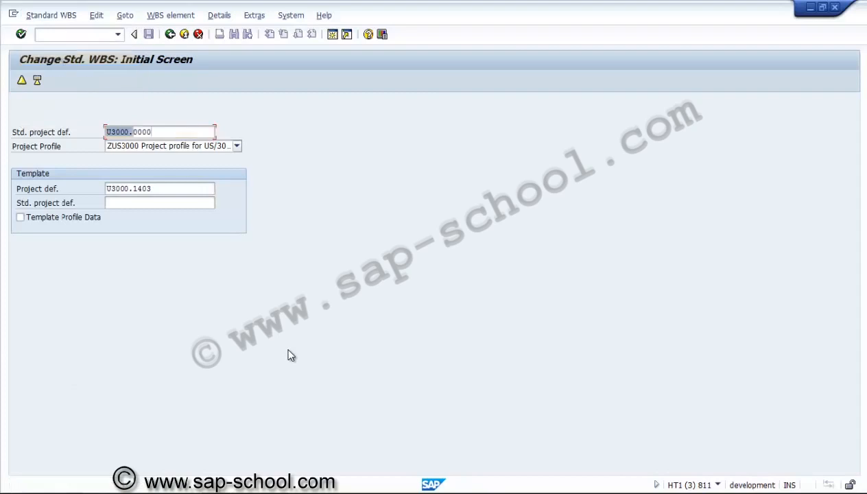
pyautogui.press('Return')
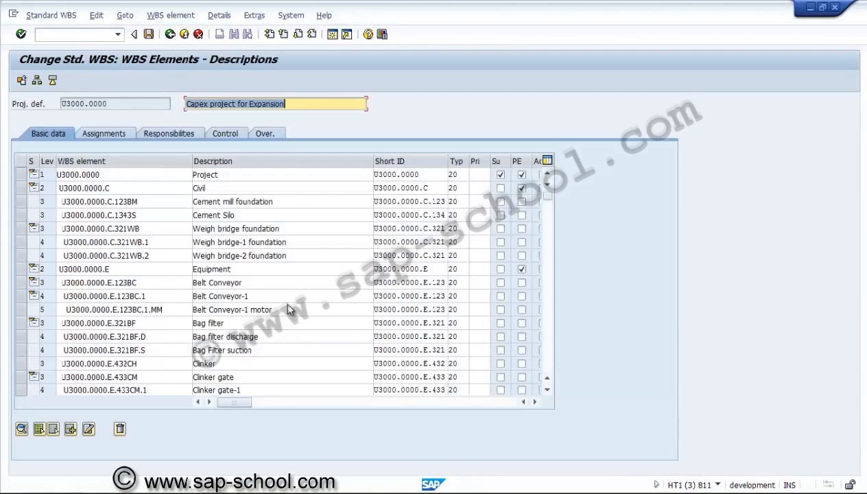
pyautogui.hotkey('shift', 'Tab')
pyautogui.press('Return')
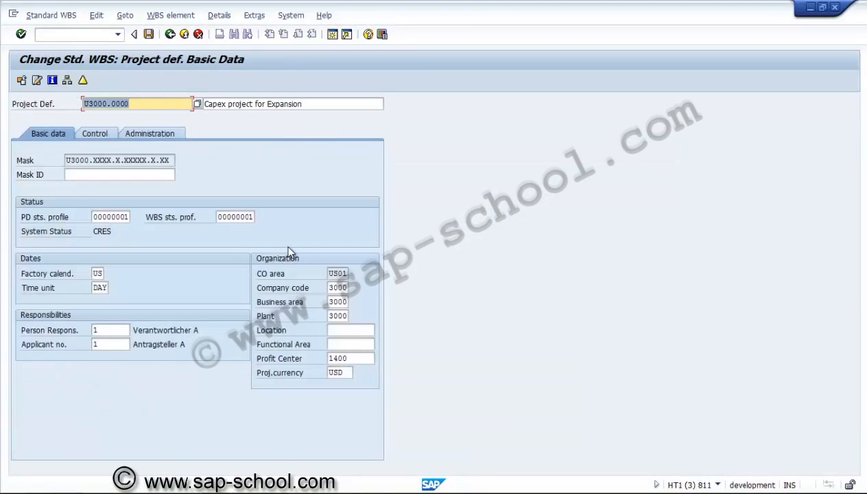
pyautogui.click(289, 204)
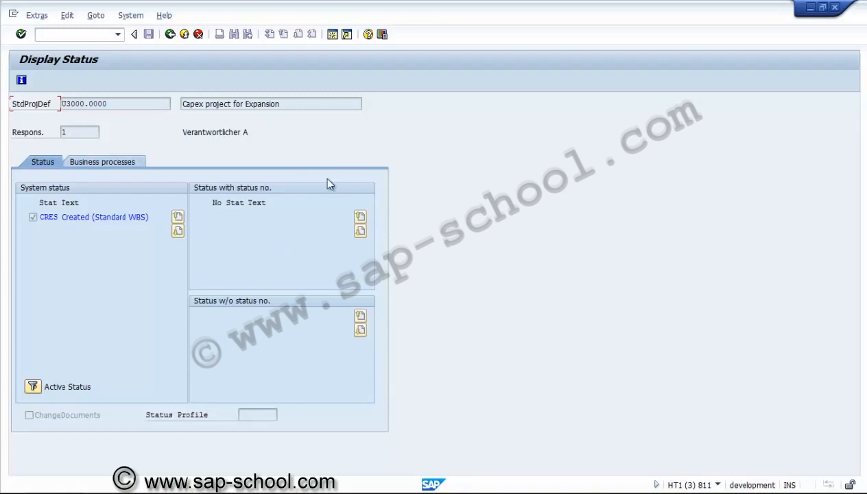
pyautogui.press('F3')
# Set the standard project definition's system status to released (RELS) and save it.
pyautogui.hotkey('alt', 'e')
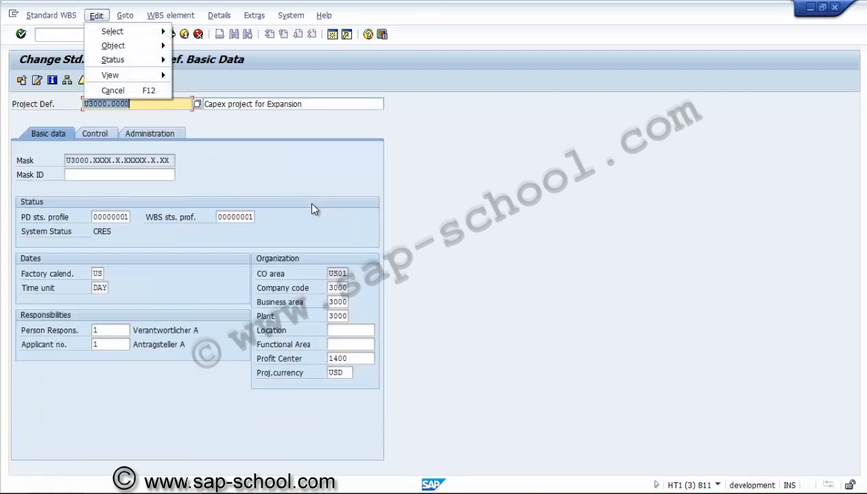
pyautogui.press('Down')
pyautogui.press('Down')
pyautogui.press('Down')
pyautogui.press('Right')
pyautogui.press('Down')
pyautogui.press('Return')
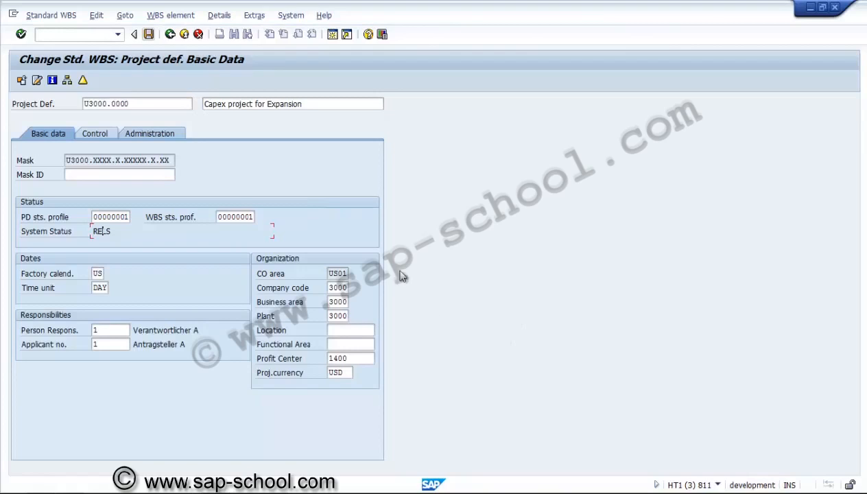
pyautogui.hotkey('ctrl', 's')
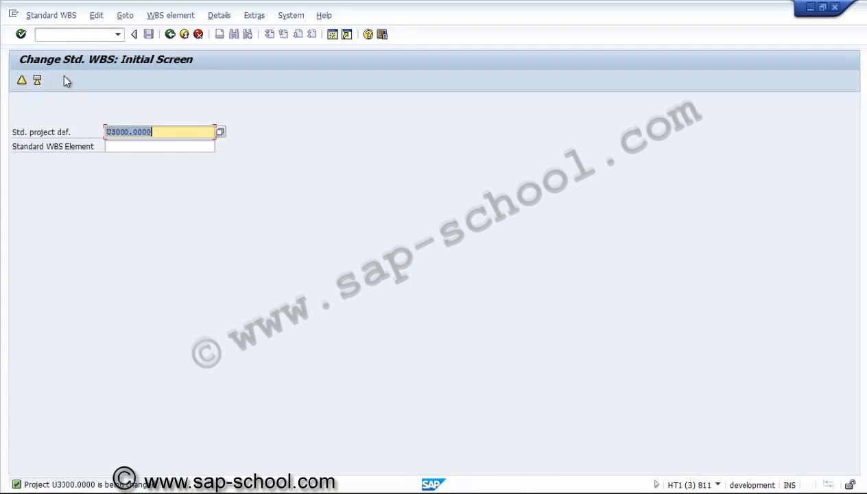
# Leave the standard WBS transaction and start copying a project in the Project Builder.
pyautogui.click(132, 180)
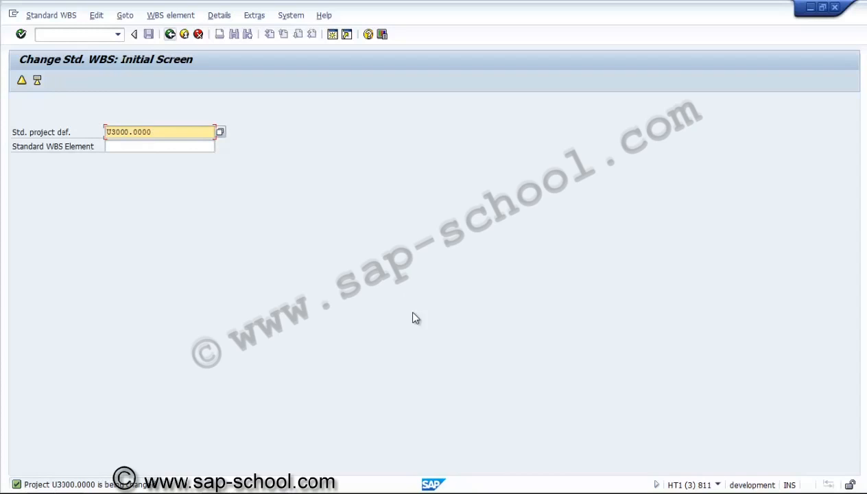
pyautogui.press('F3')
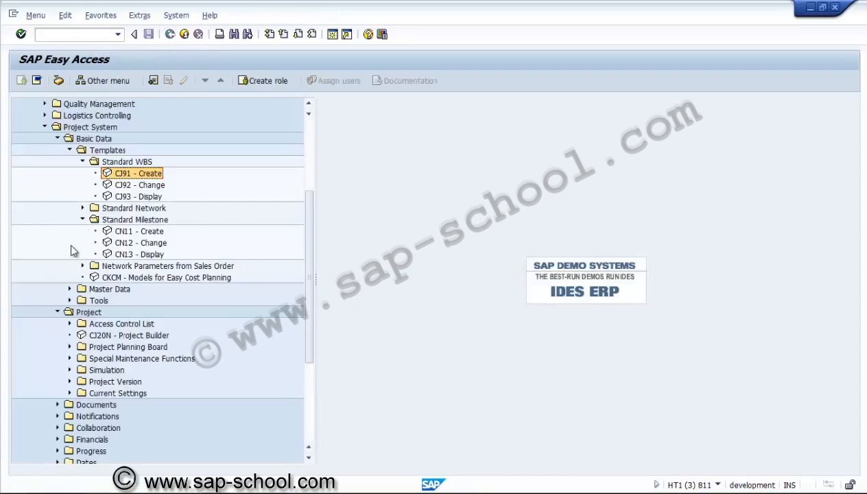
pyautogui.doubleClick(129, 334)
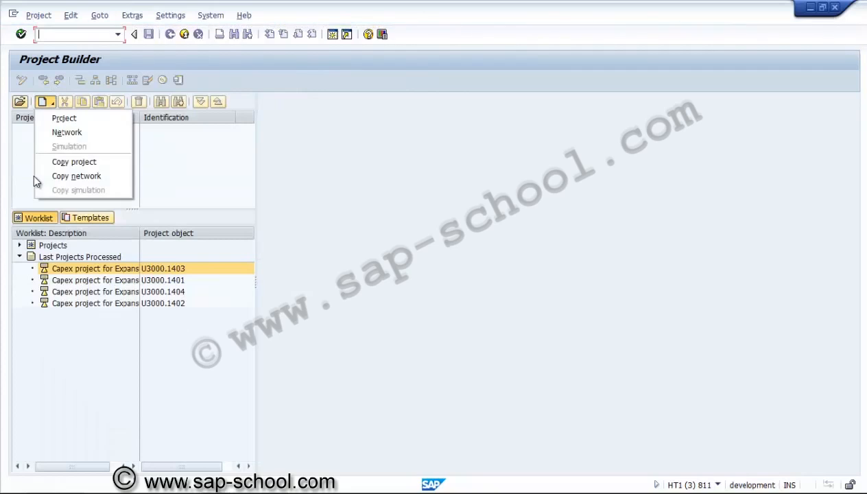
pyautogui.click(127, 167)
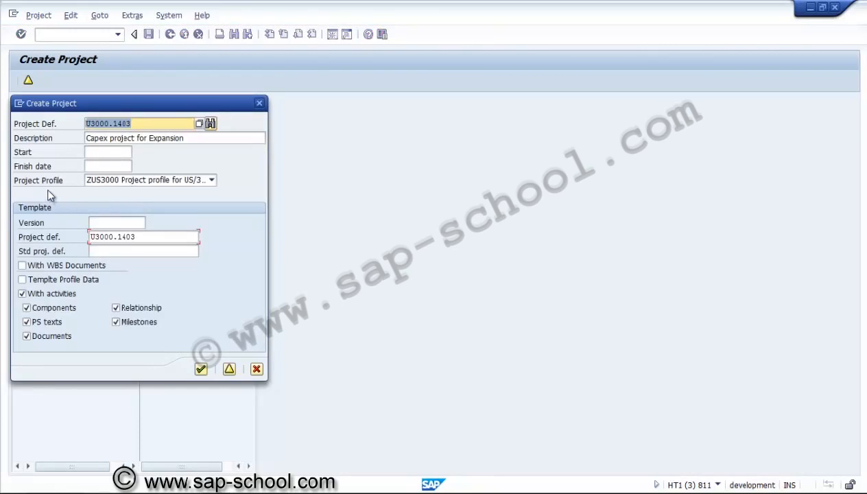
# Clear the template project definition and set the template's standard project definition to U3000.0000.
pyautogui.hotkey('shift', 'Home')
pyautogui.press('Home')
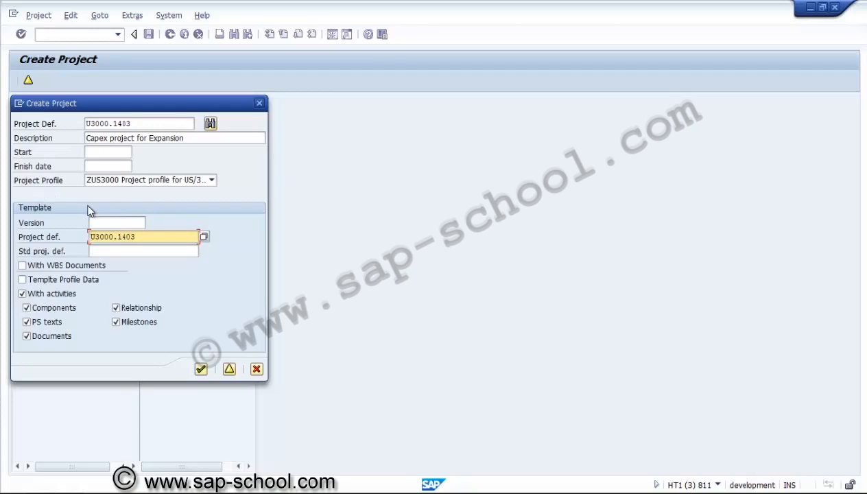
pyautogui.press('Tab')
pyautogui.hotkey('ctrl', 'v')
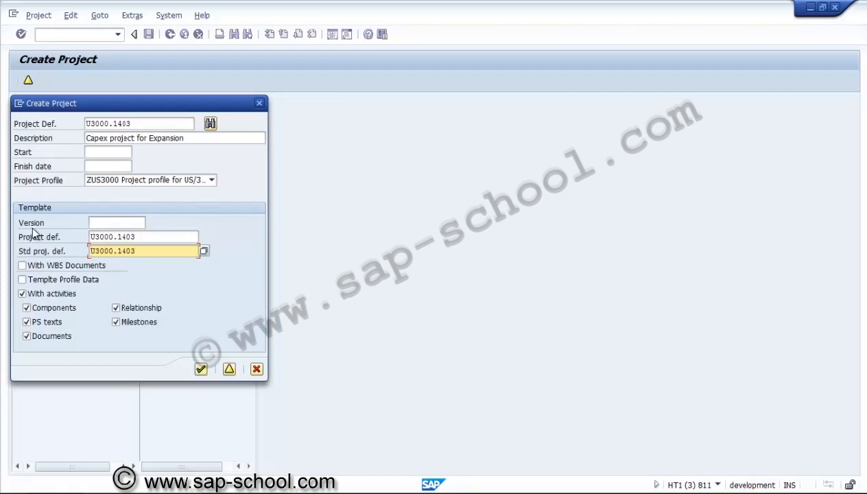
pyautogui.hotkey('shift', 'Tab')
pyautogui.press('BackSpace')
pyautogui.press('BackSpace')
pyautogui.press('BackSpace')
pyautogui.press('BackSpace')
pyautogui.press('BackSpace')
pyautogui.press('BackSpace')
pyautogui.press('BackSpace')
pyautogui.press('BackSpace')
pyautogui.press('BackSpace')
pyautogui.press('BackSpace')
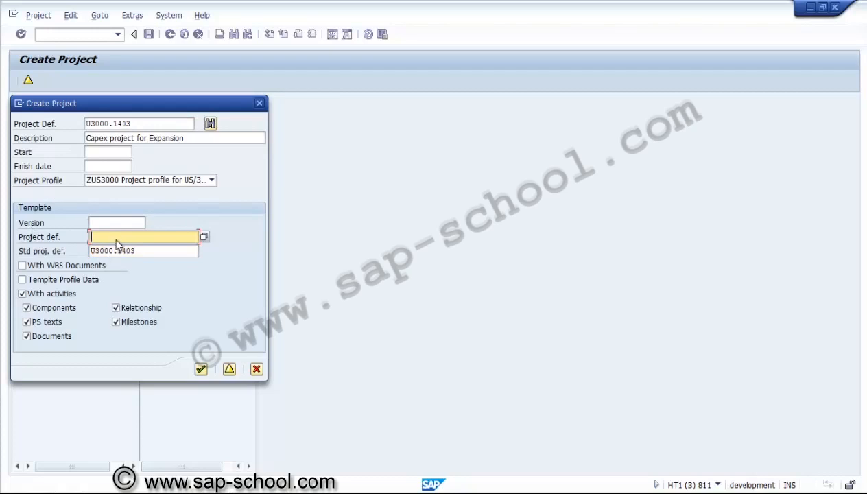
pyautogui.press('Tab')
pyautogui.press('BackSpace')
pyautogui.press('BackSpace')
pyautogui.press('BackSpace')
pyautogui.press('BackSpace')
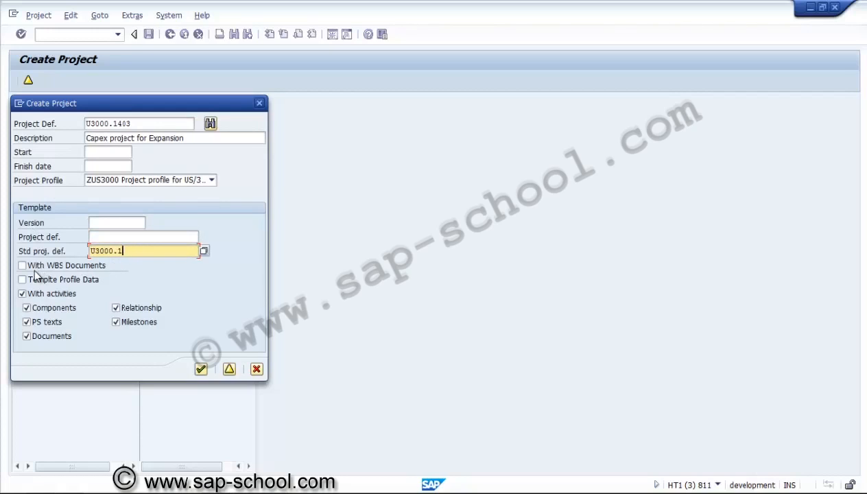
pyautogui.write('0000')
# Find the next open project number from U3000.1403 and adopt the proposed U3000.1405 for the new project.
pyautogui.press('Return')
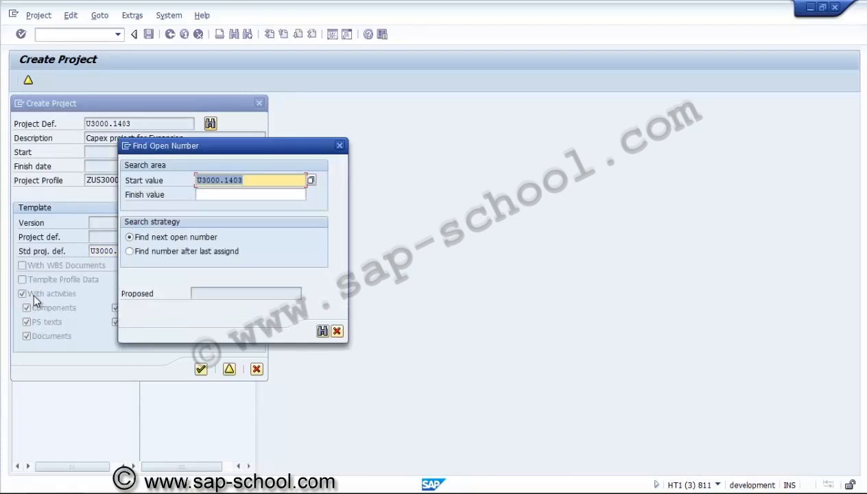
pyautogui.press('Return')
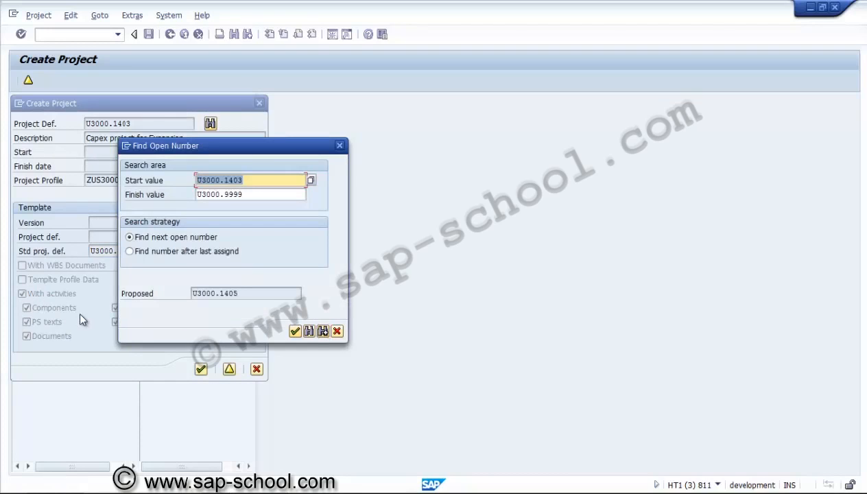
pyautogui.click(295, 331)
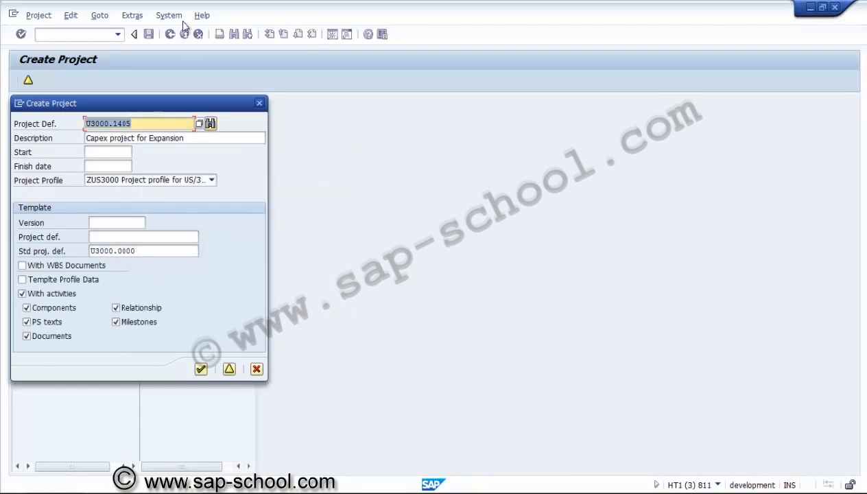
# Set the project's start date to 01.01.2014 and finish date to 31.03.2015, and create it despite the non-working start day.
pyautogui.press('Tab')
pyautogui.press('Tab')
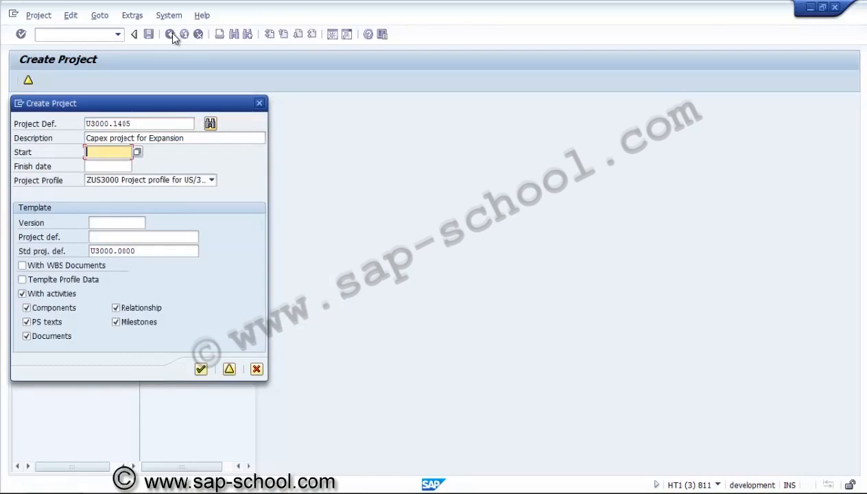
pyautogui.write('01012014')
pyautogui.press('Tab')
pyautogui.write('31')
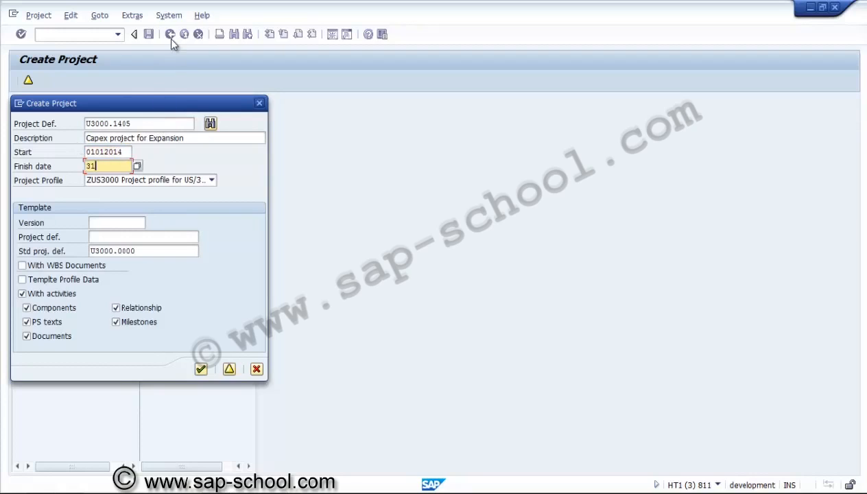
pyautogui.write('032015')
pyautogui.press('Return')
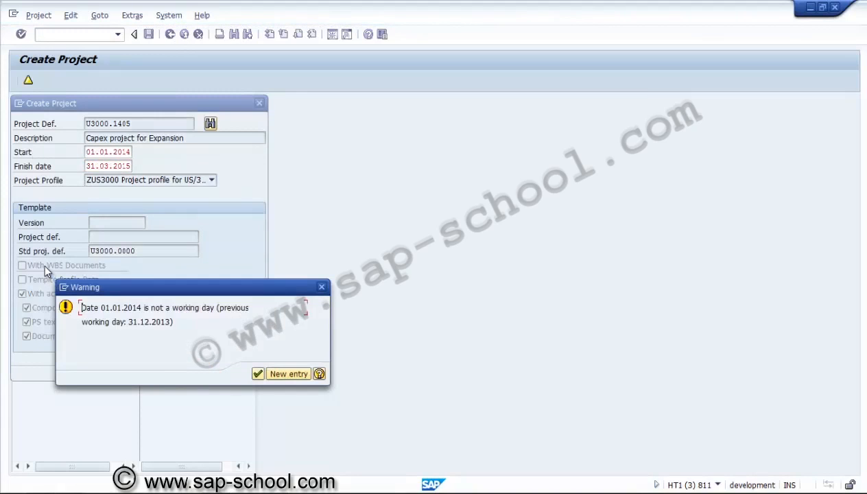
pyautogui.press('Return')
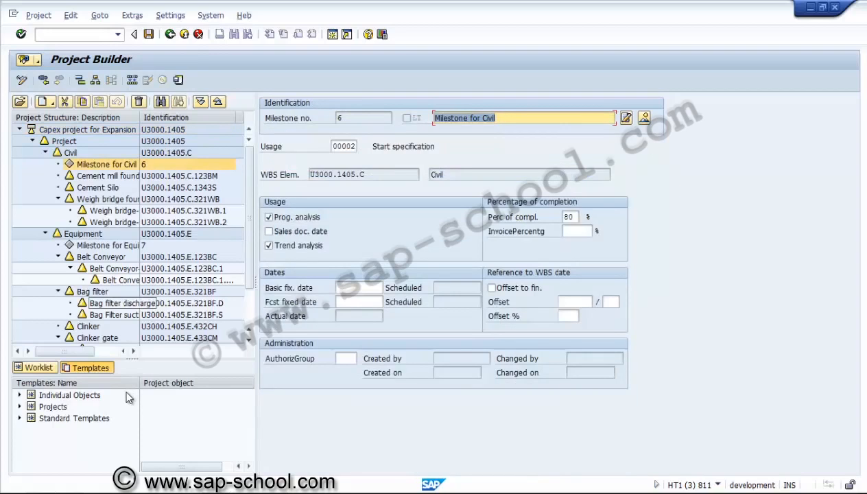
# Check the PRE-OPERATIVE entry in the new project's structure, save the project and leave the Project Builder.
pyautogui.scroll(-2, 72, 330)
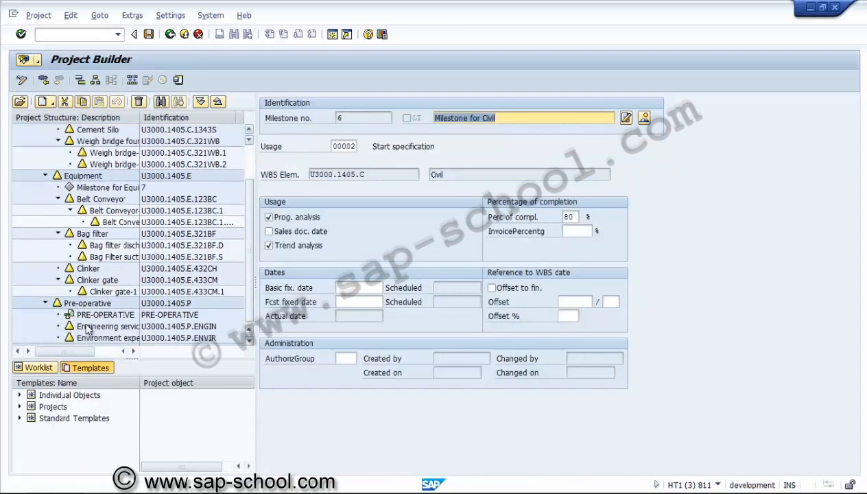
pyautogui.click(131, 315)
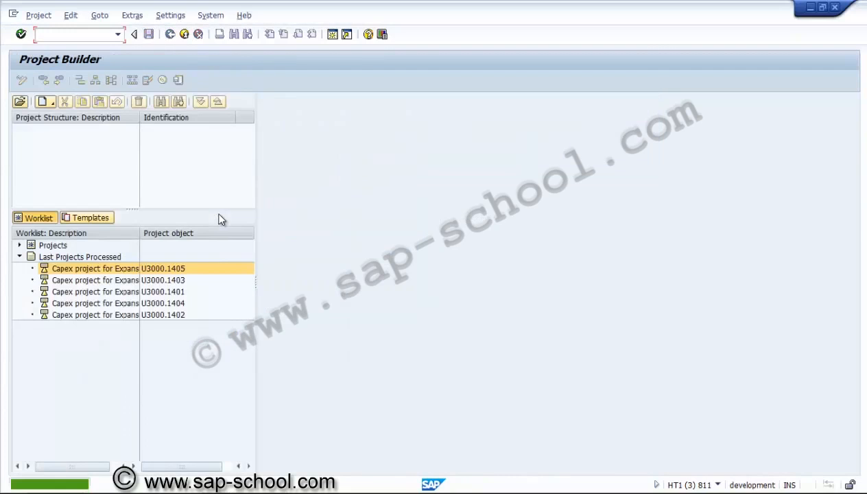
pyautogui.hotkey('shift', 'F3')
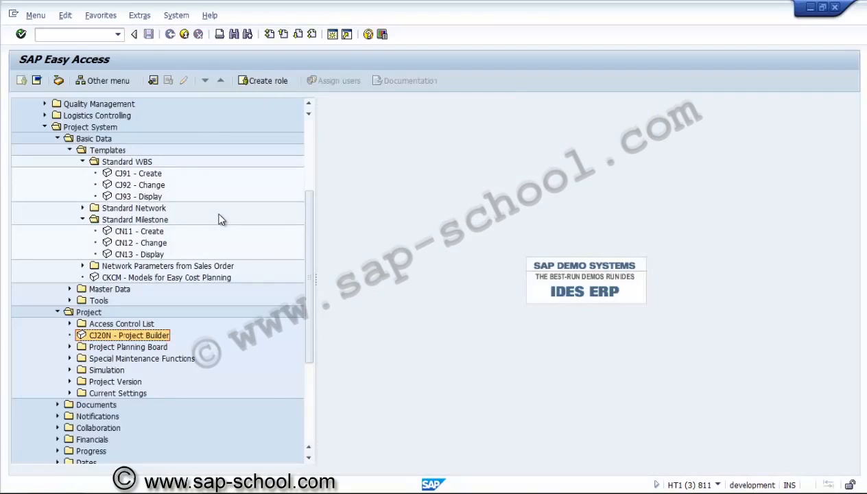
# Open standard project definition U3000.0000 for changing, set its system status to closed and save it.
pyautogui.doubleClick(140, 185)
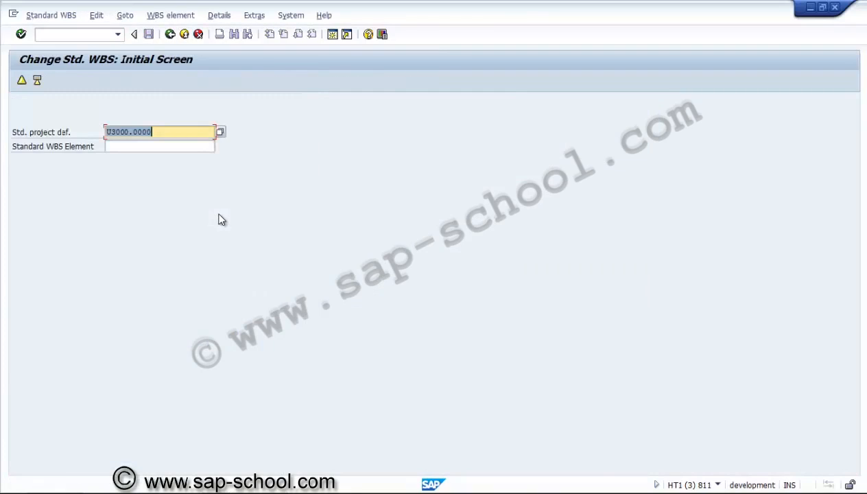
pyautogui.press('Return')
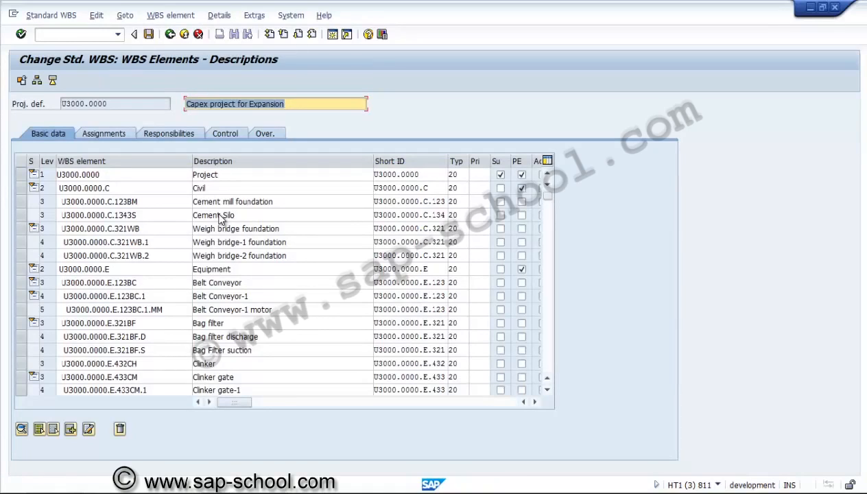
pyautogui.press('F3')
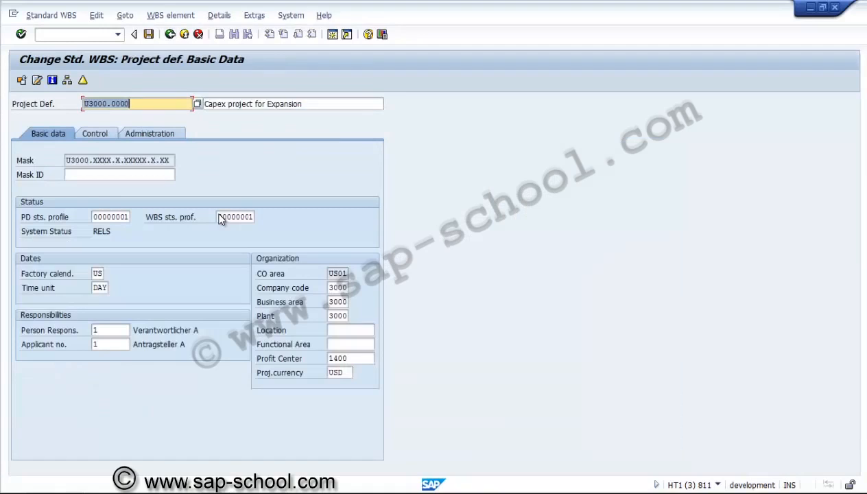
pyautogui.hotkey('alt', 'g')
pyautogui.press('Left')
pyautogui.press('Down')
pyautogui.press('Down')
pyautogui.press('Down')
pyautogui.press('Right')
pyautogui.press('Down')
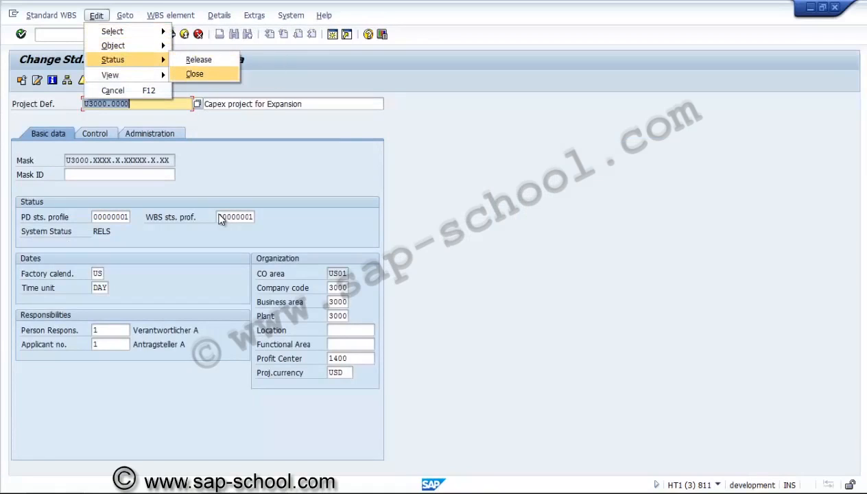
pyautogui.press('Return')
pyautogui.hotkey('ctrl', 's')
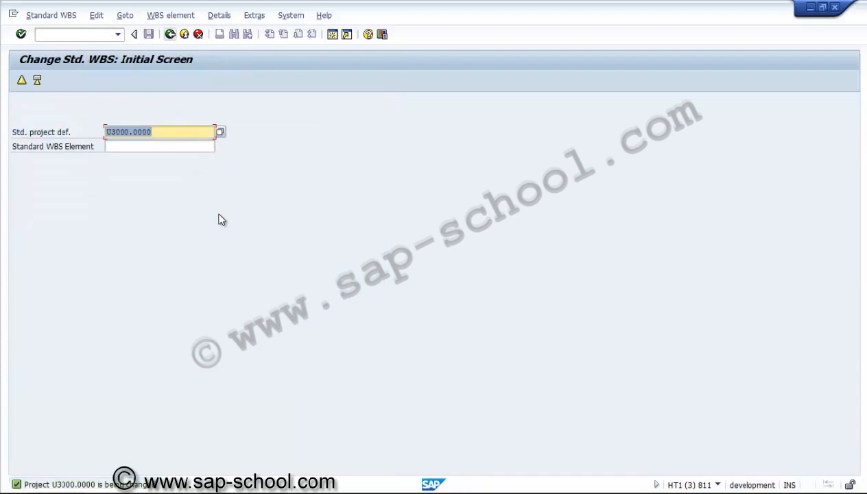
# Start copying a project from standard project definition U3000.0000 in the Project Builder and adopt the proposed open number U3000.1406.
pyautogui.press('F3')
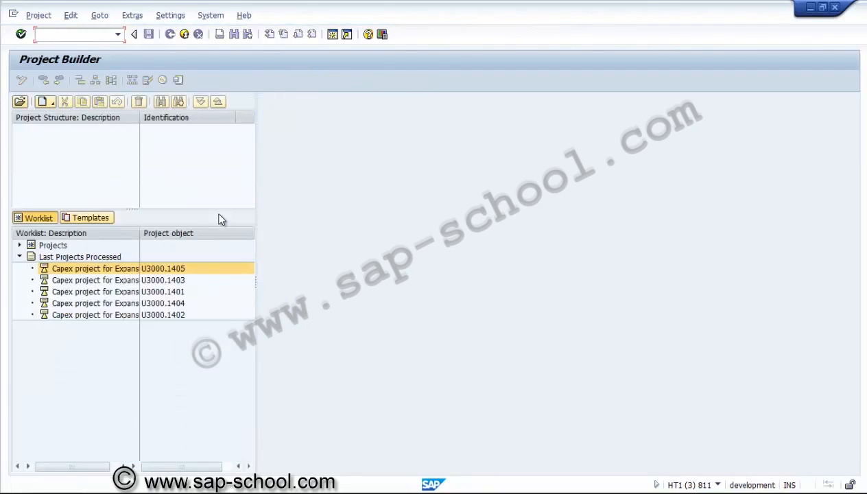
pyautogui.click(46, 102)
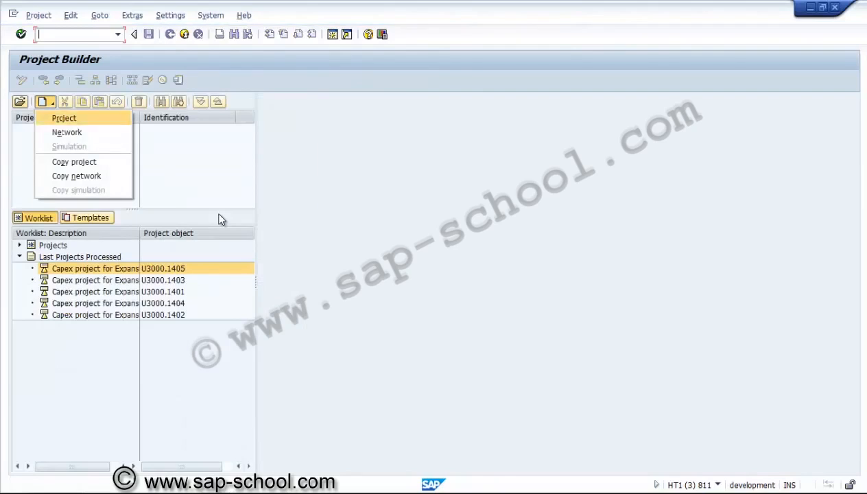
pyautogui.click(74, 162)
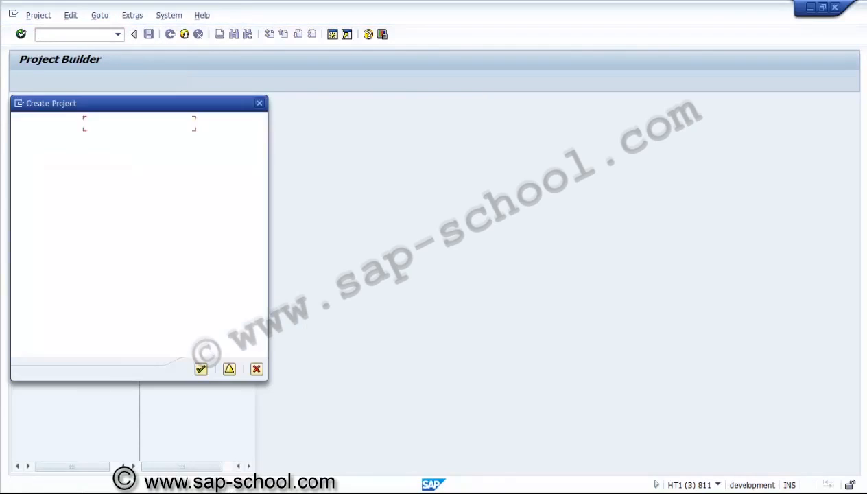
pyautogui.click(142, 251)
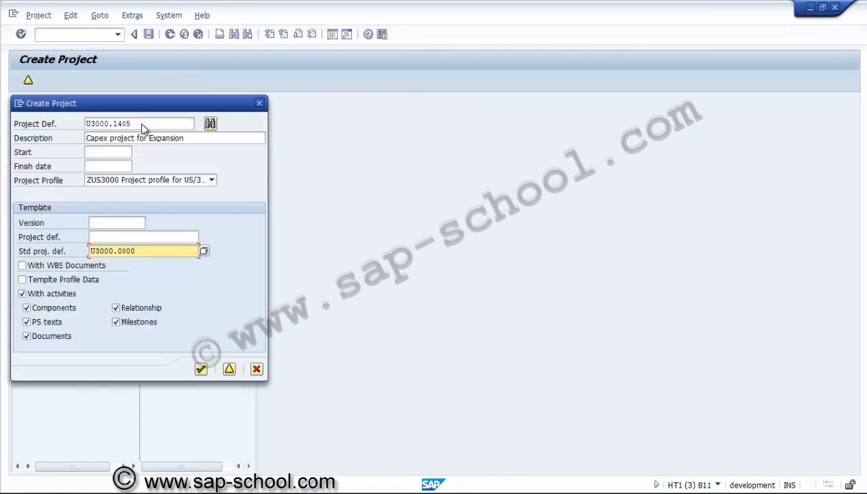
pyautogui.click(209, 124)
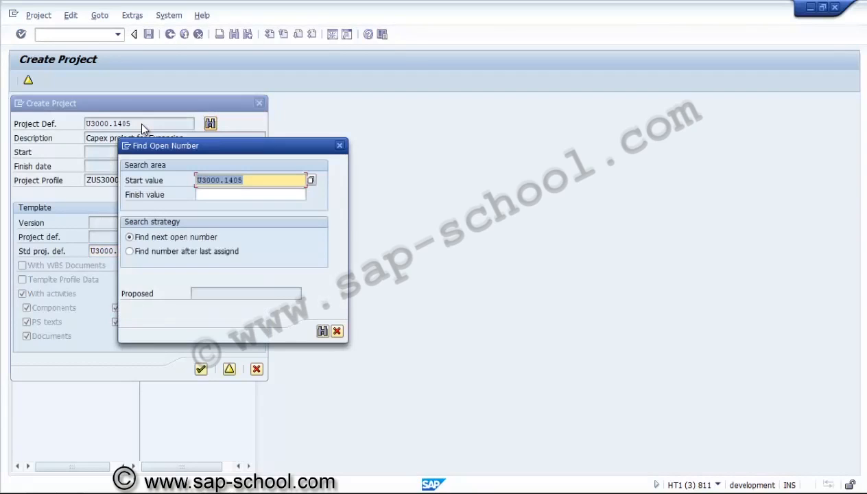
pyautogui.press('Return')
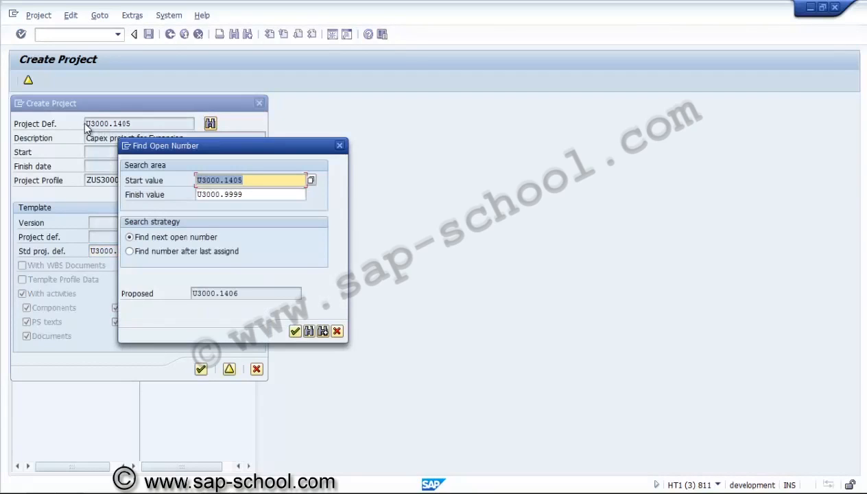
pyautogui.press('Return')
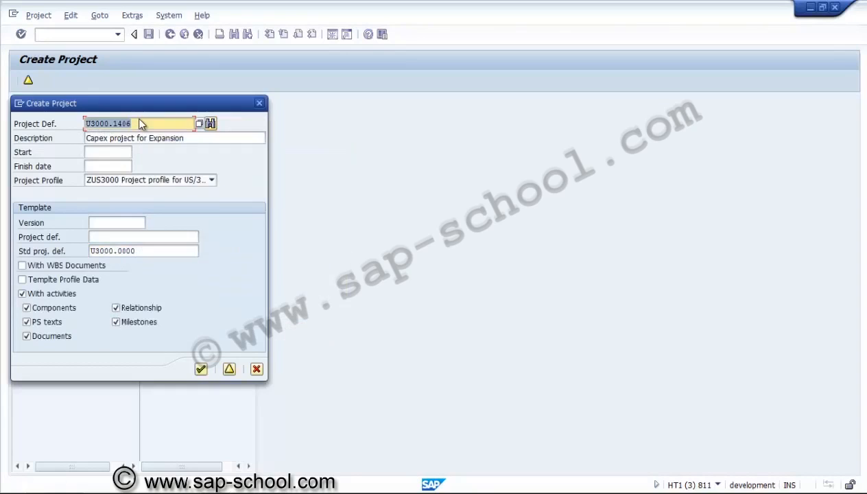
# Try to create project U3000.1406 from the closed standard WBS, and leave the Project Builder.
pyautogui.press('Return')
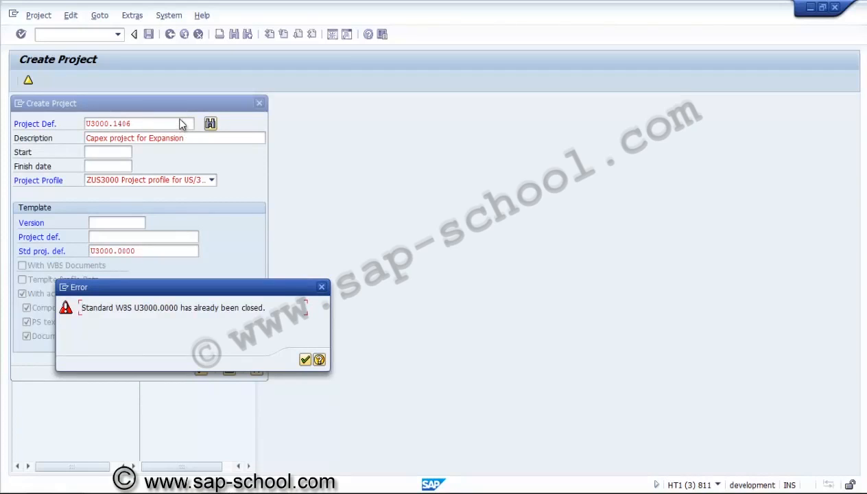
pyautogui.press('Return')
pyautogui.press('Escape')
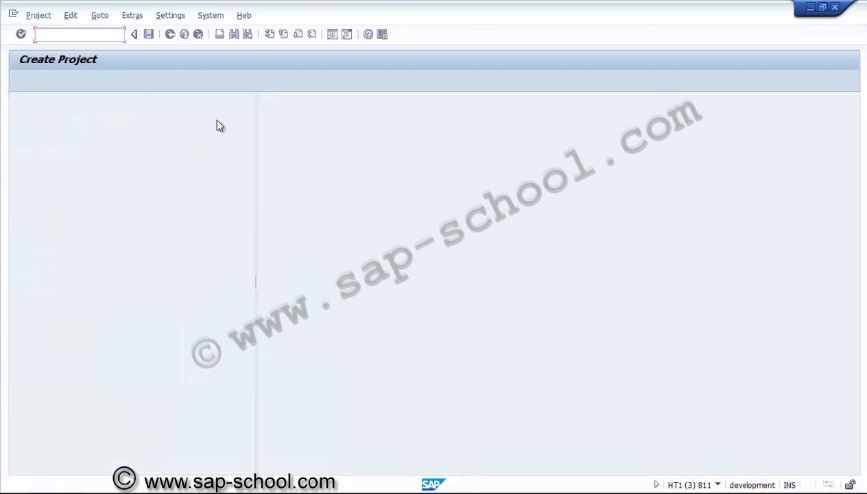
pyautogui.hotkey('shift', 'F3')
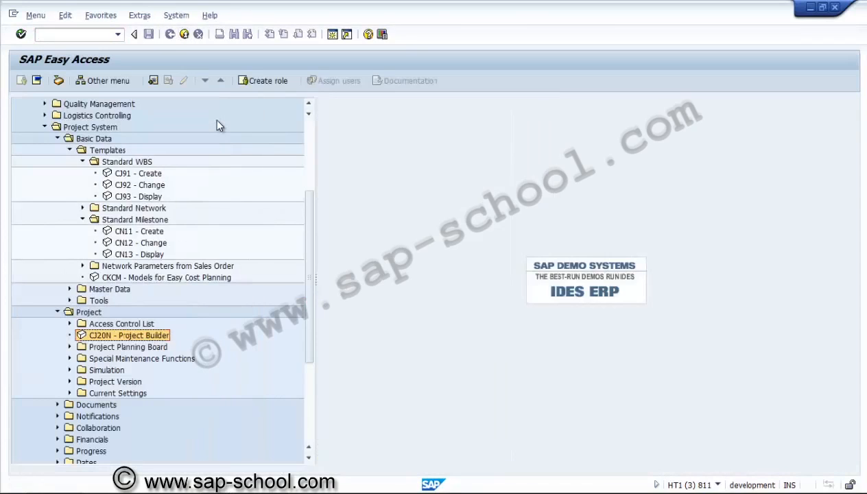
# Reopen standard WBS U3000.0000 for changing, examine its system status and the available status changes, and exit without changing it.
pyautogui.doubleClick(260, 182)
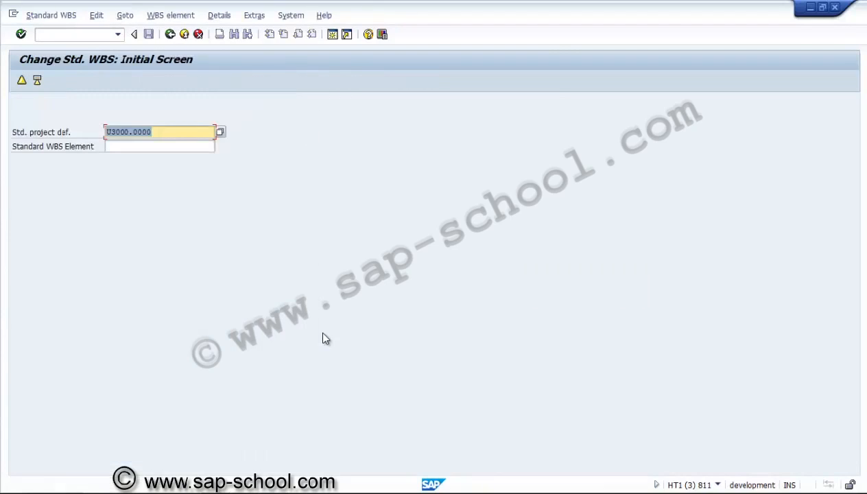
pyautogui.press('Return')
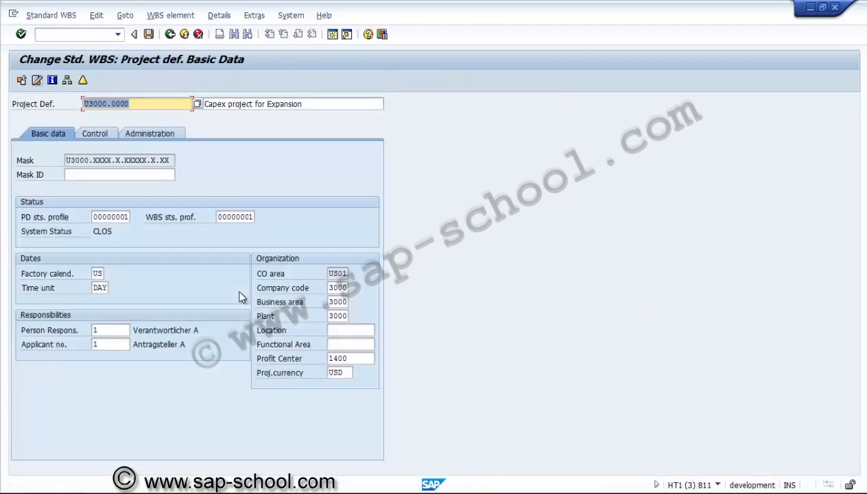
pyautogui.click(102, 231)
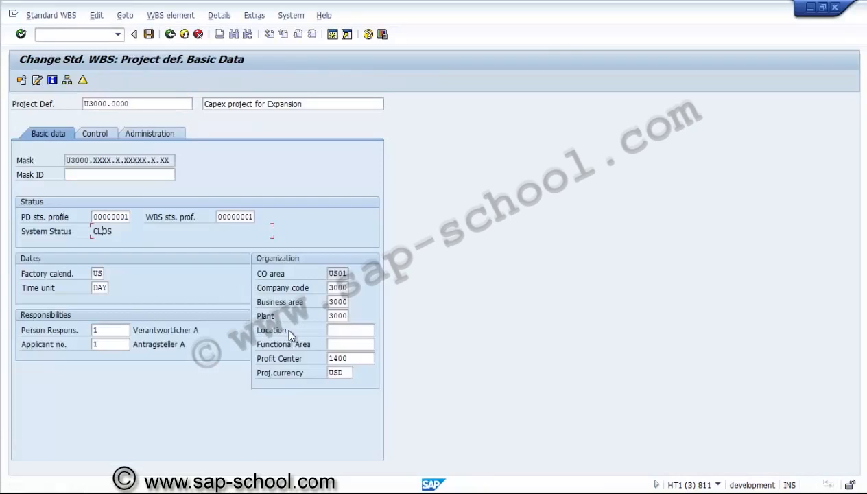
pyautogui.click(125, 15)
pyautogui.moveTo(97, 15)
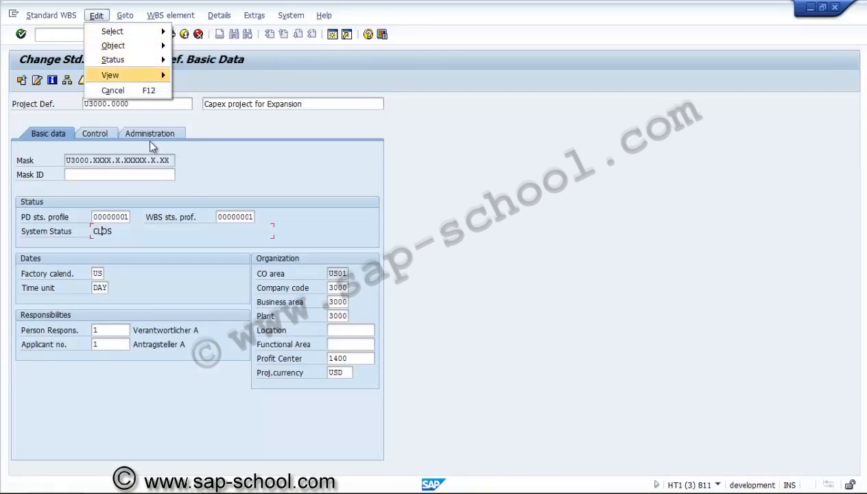
pyautogui.moveTo(113, 60)
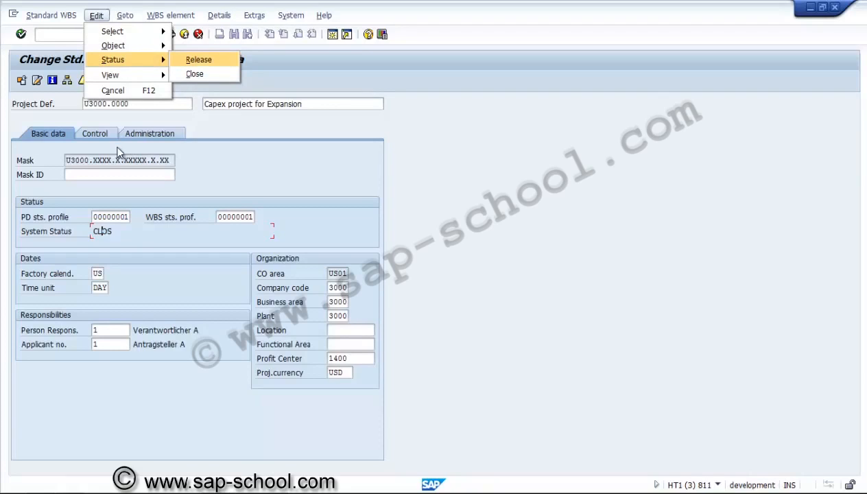
pyautogui.click(117, 153)
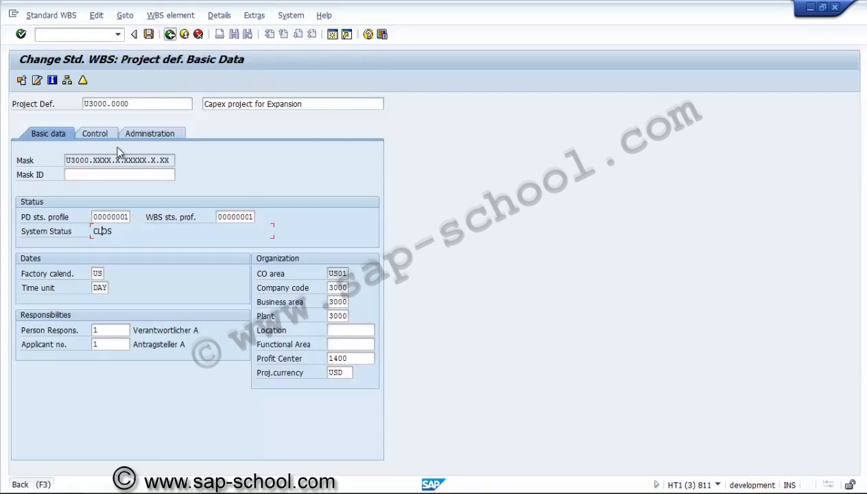
pyautogui.click(170, 34)
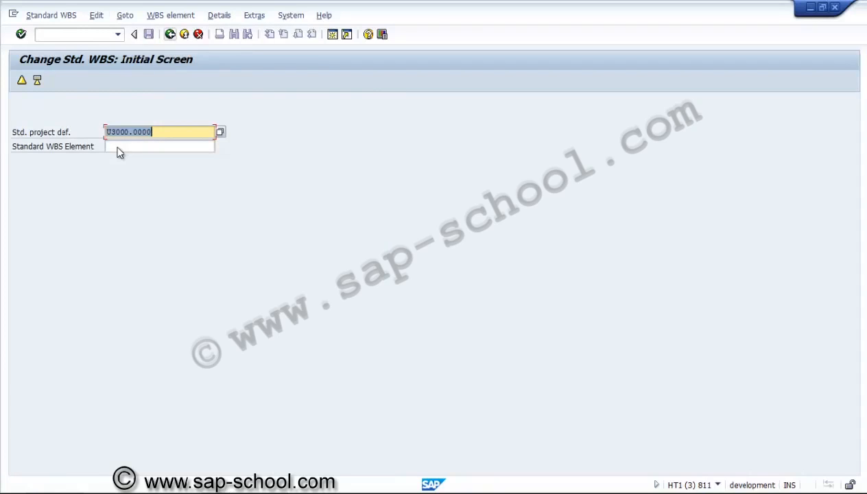
pyautogui.click(170, 35)
# Try to create standard project definition U3000.0001 using the closed standard WBS U3000.0000 as template, and exit.
pyautogui.doubleClick(138, 174)
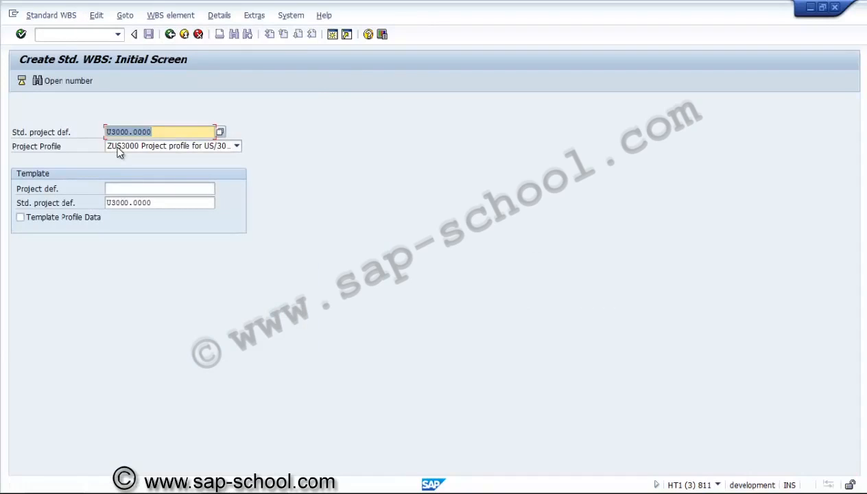
pyautogui.click(63, 81)
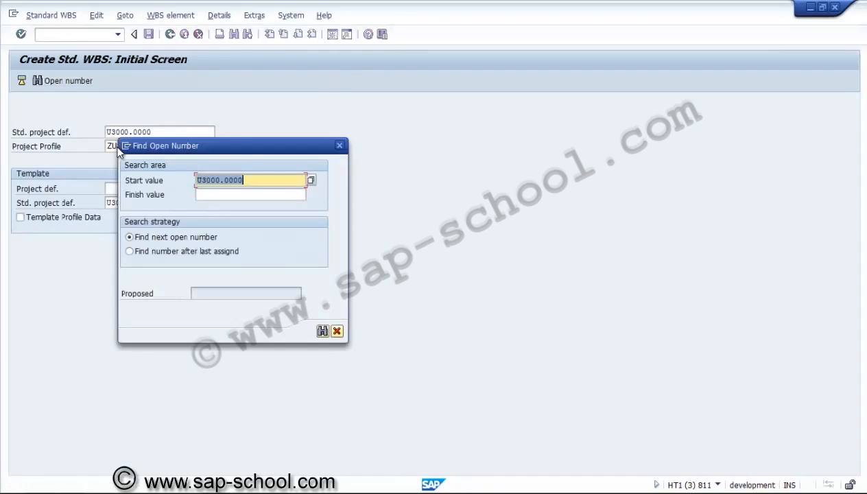
pyautogui.press('Return')
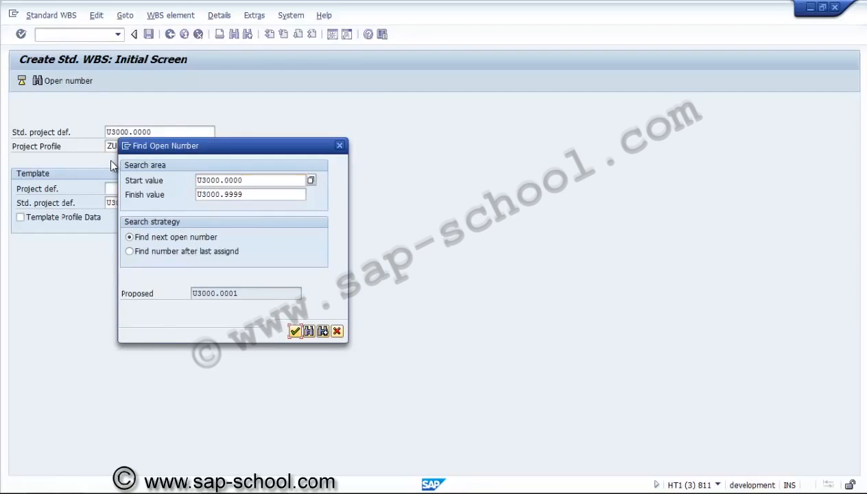
pyautogui.press('Return')
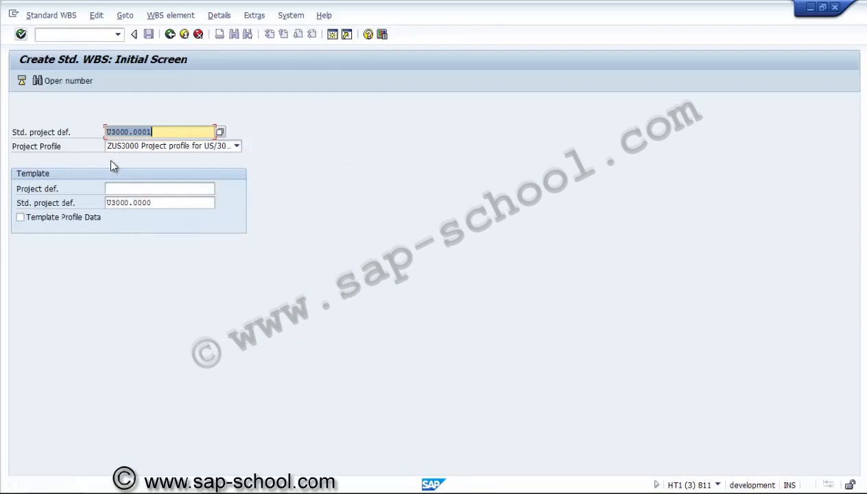
pyautogui.press('Return')
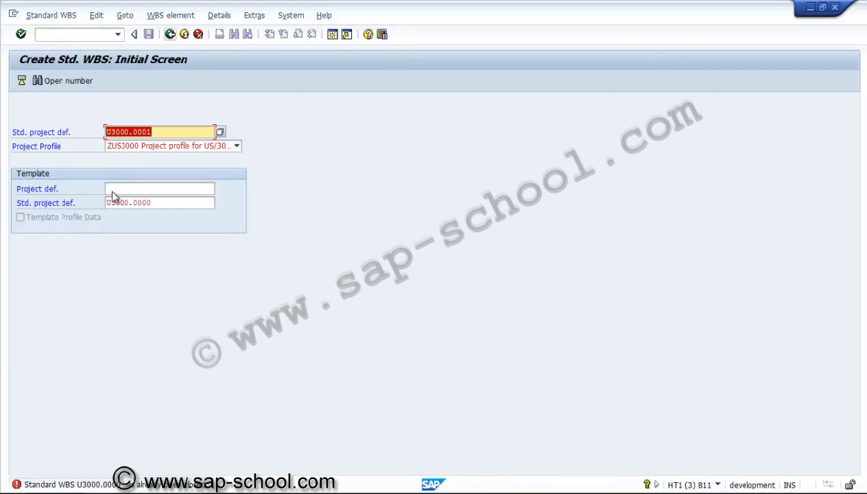
pyautogui.press('F3')
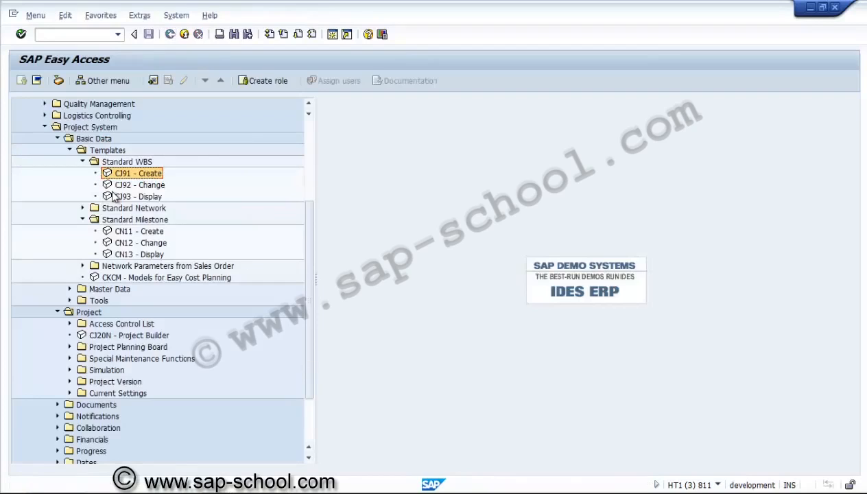
# Collapse the Project System folder and its opened subfolders in the SAP menu tree.
pyautogui.click(58, 312)
pyautogui.click(83, 220)
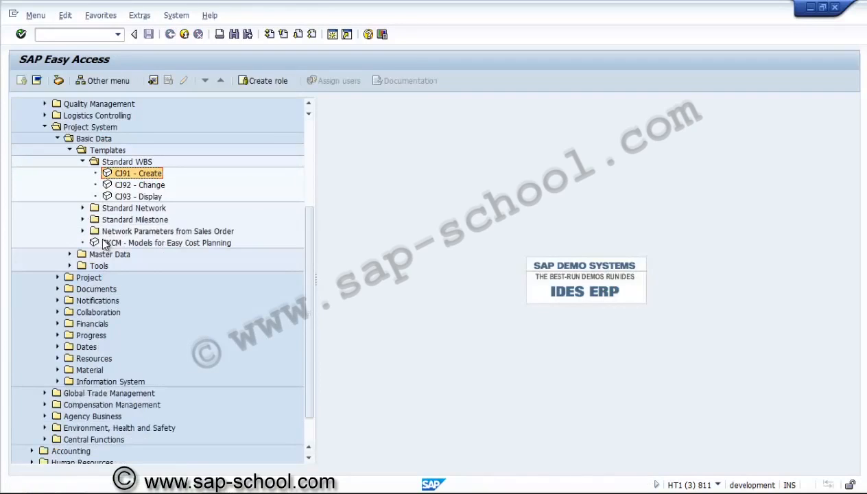
pyautogui.click(82, 162)
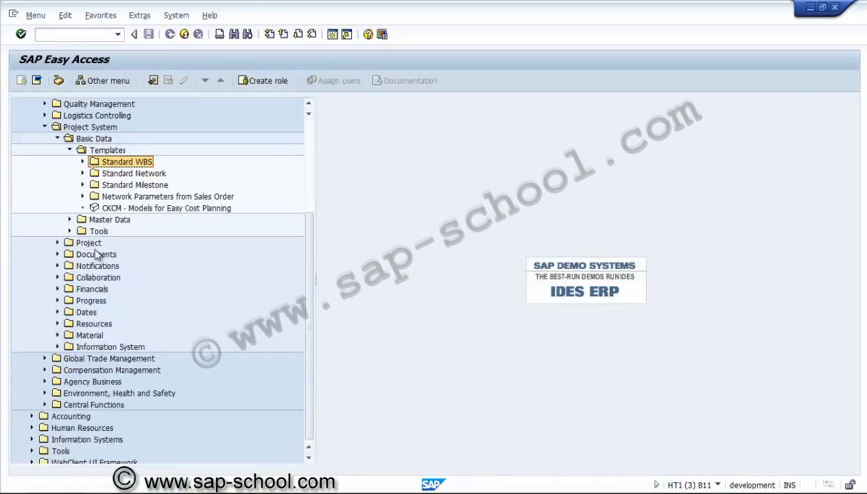
pyautogui.click(70, 150)
pyautogui.press('Left')
pyautogui.press('Left')
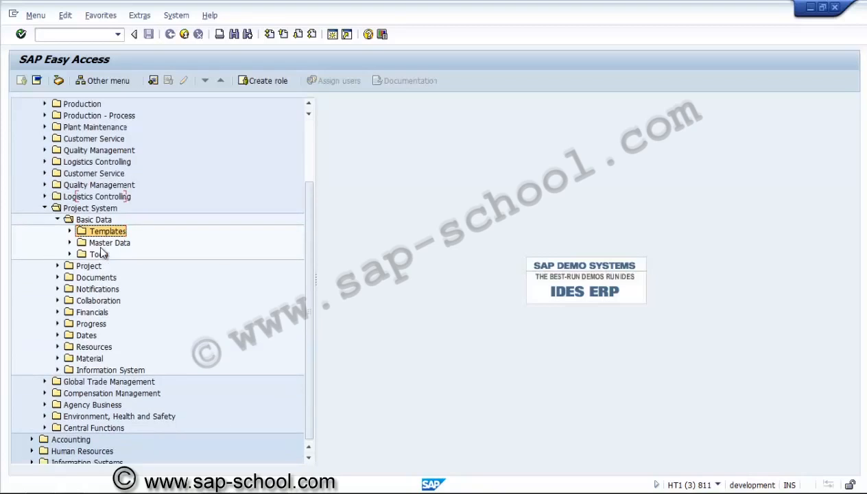
pyautogui.press('Left')
pyautogui.press('Left')
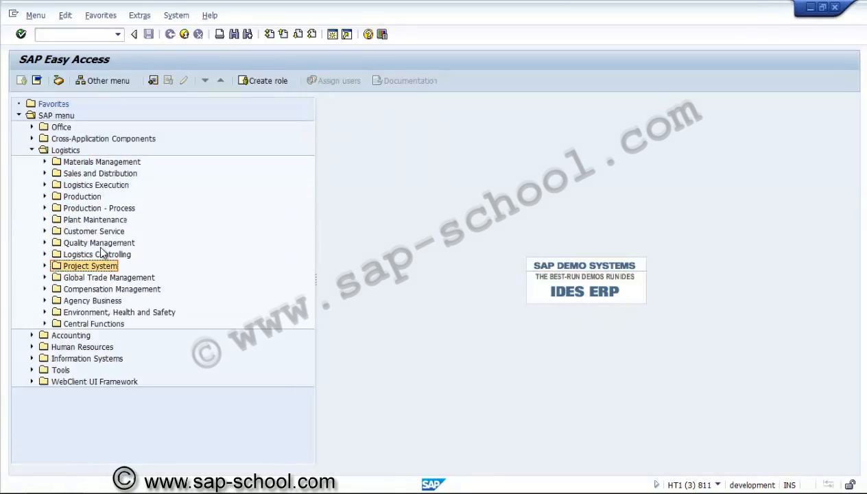